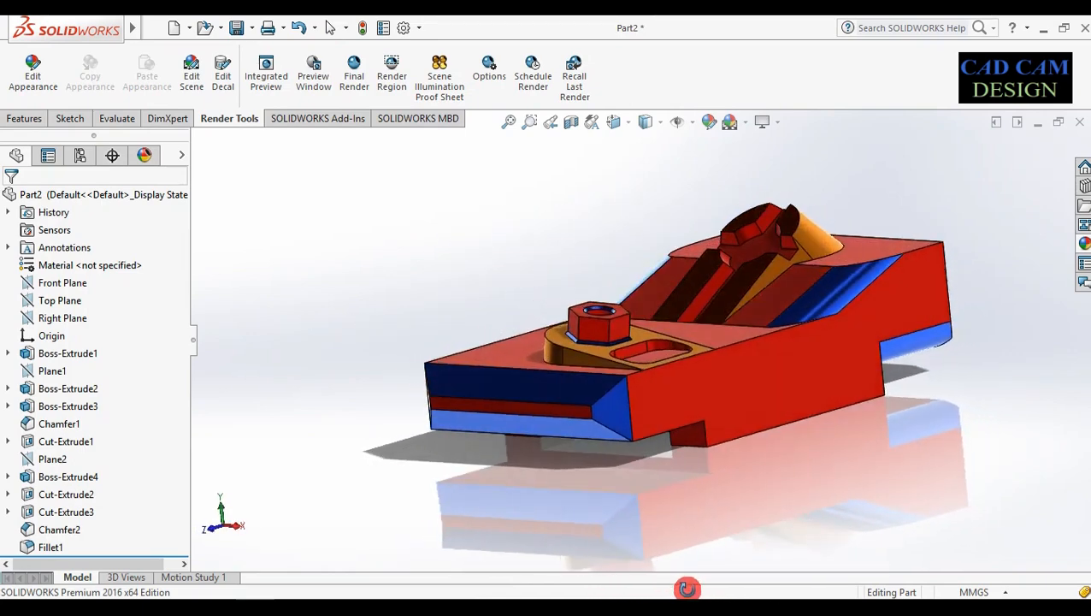
middle_drag(727, 352, 816, 330)
scroll(710, 225, up, 1)
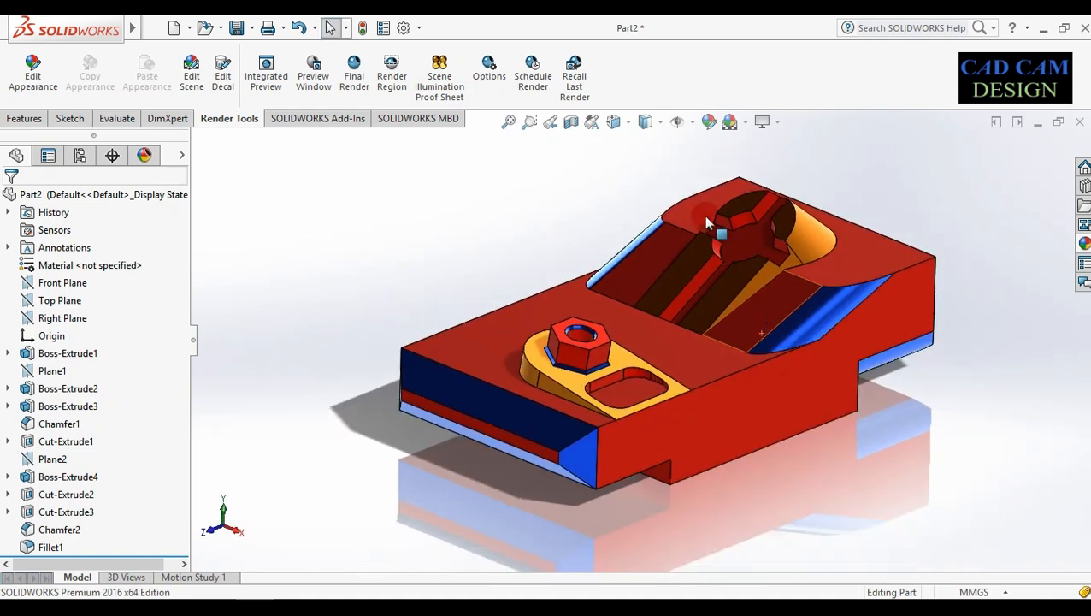
scroll(709, 226, down, 1)
middle_drag(765, 545, 755, 518)
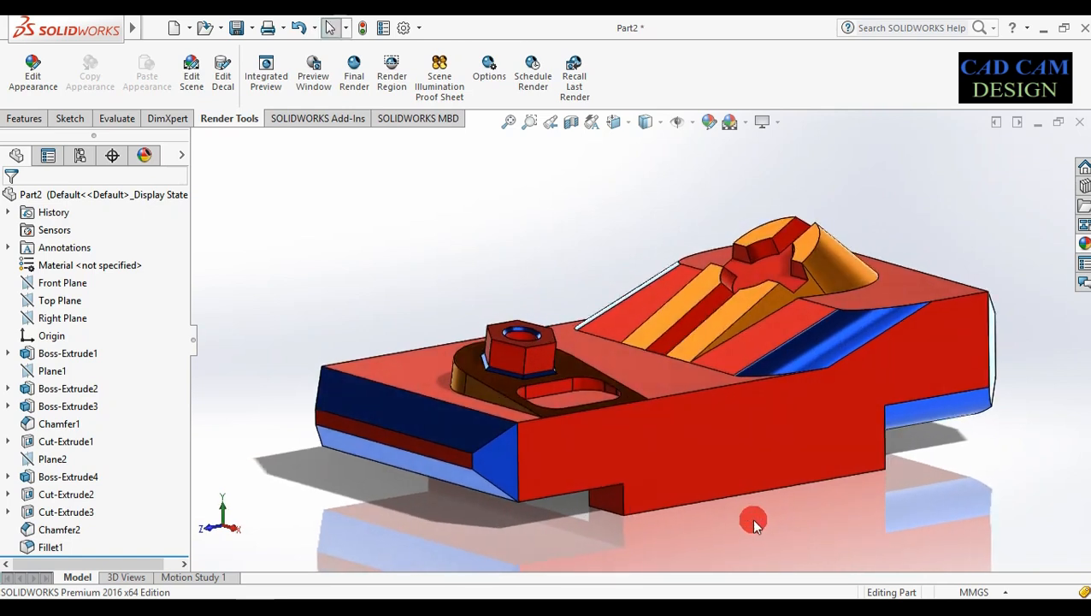
scroll(758, 516, down, 1)
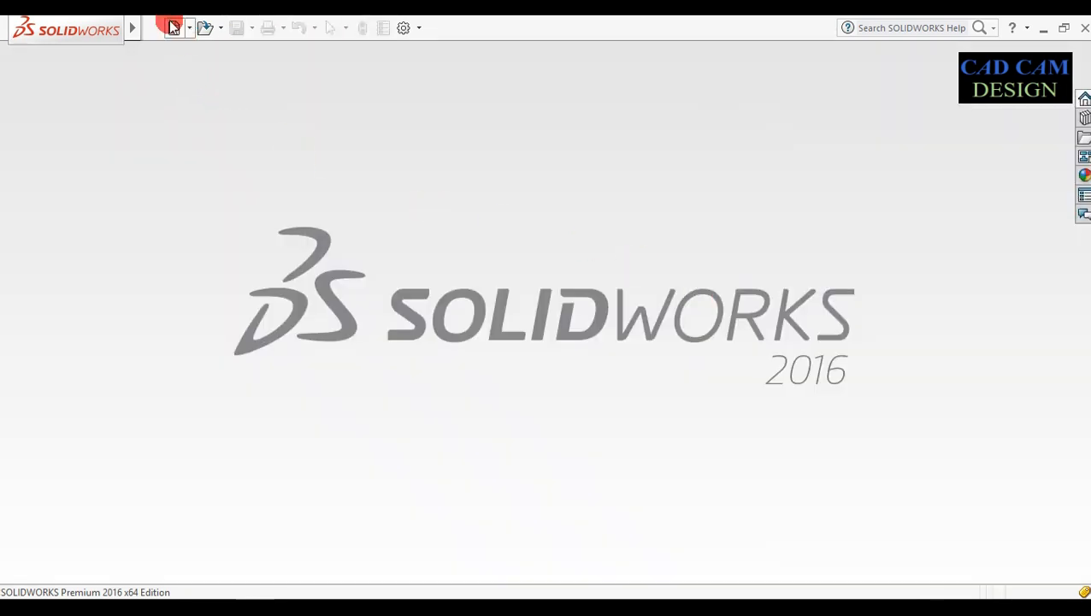
Create a new part document and set its unit system to MMGS.
click(174, 28)
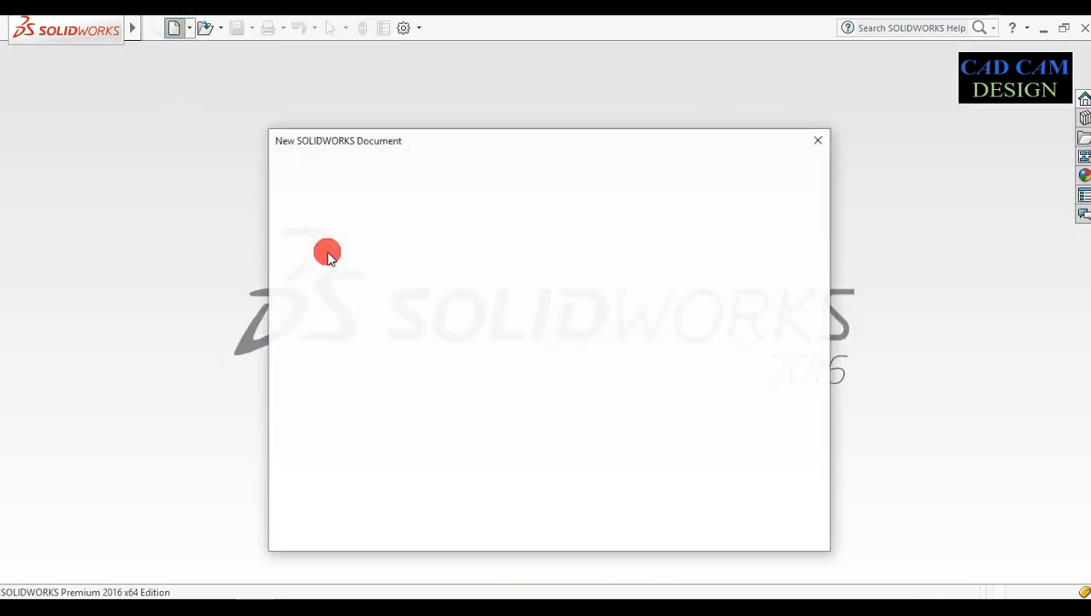
click(623, 521)
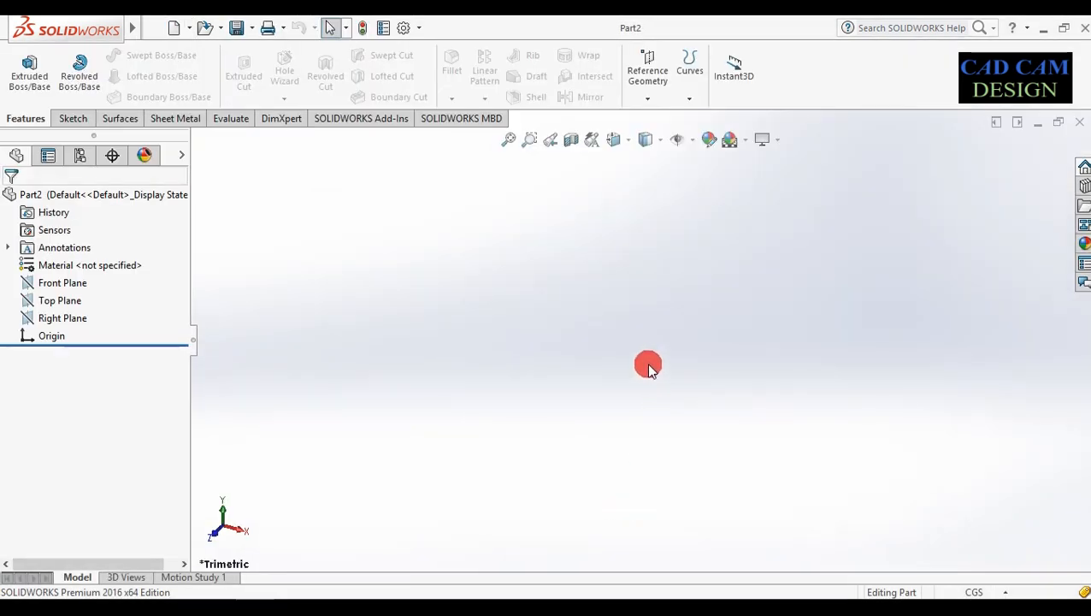
click(974, 592)
click(956, 526)
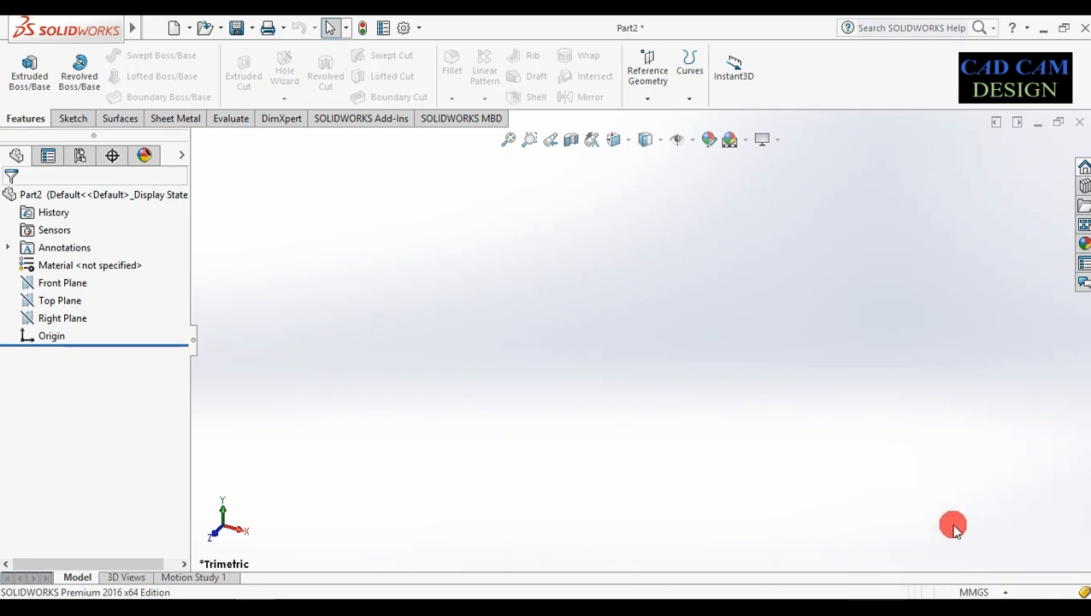
Start a sketch on the Right Plane and draw a center rectangle centred on the origin.
click(53, 317)
right_click(54, 317)
click(69, 298)
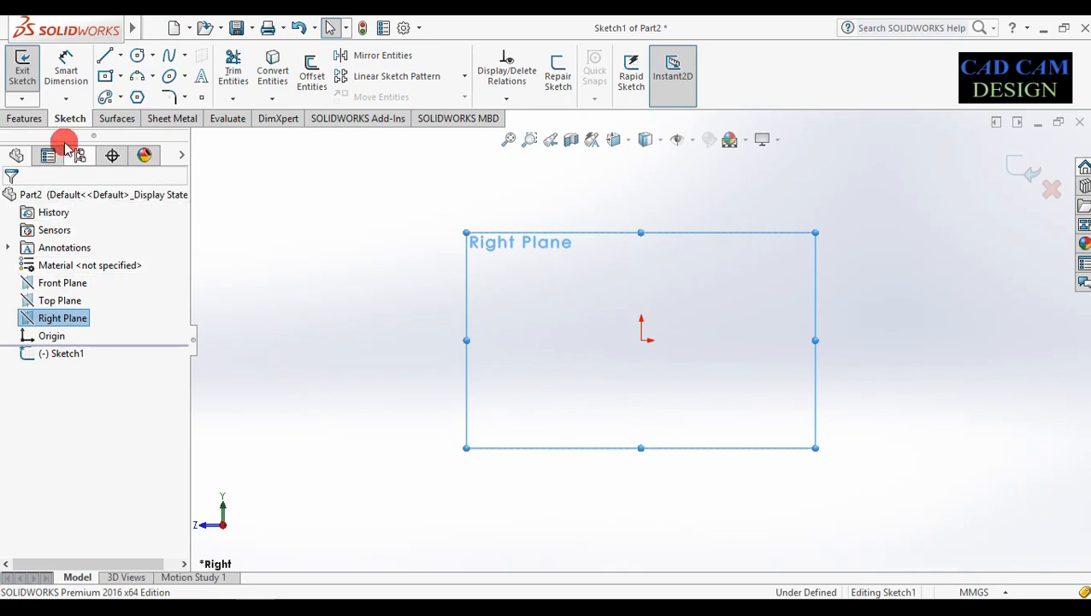
click(107, 77)
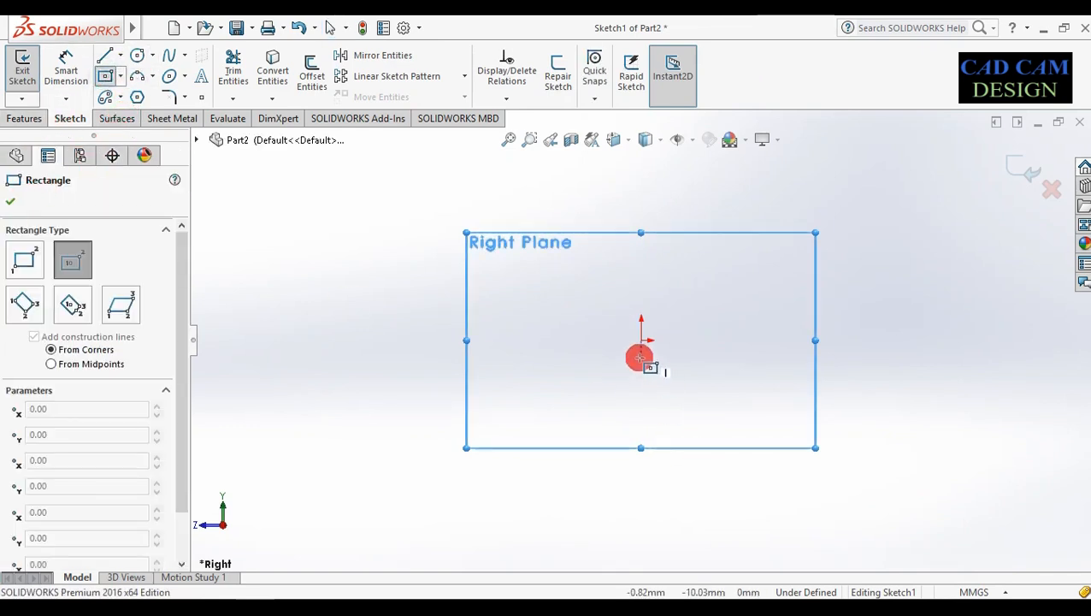
drag(639, 342, 770, 394)
Dimension the rectangle to 200 mm wide and 50 mm high.
right_drag(819, 451, 836, 289)
click(721, 394)
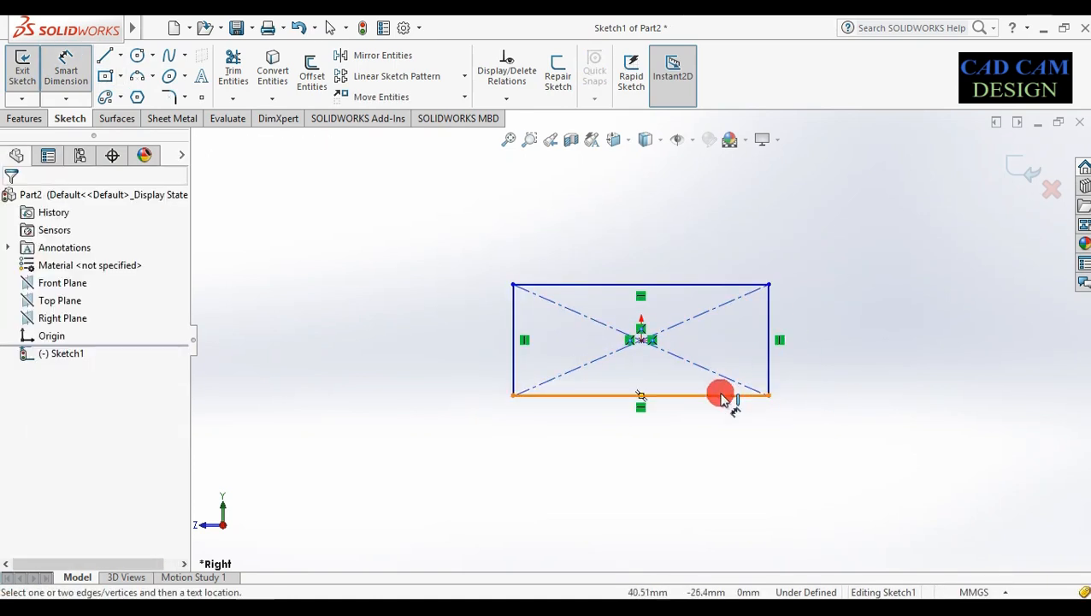
click(688, 444)
text(200)
key(Return)
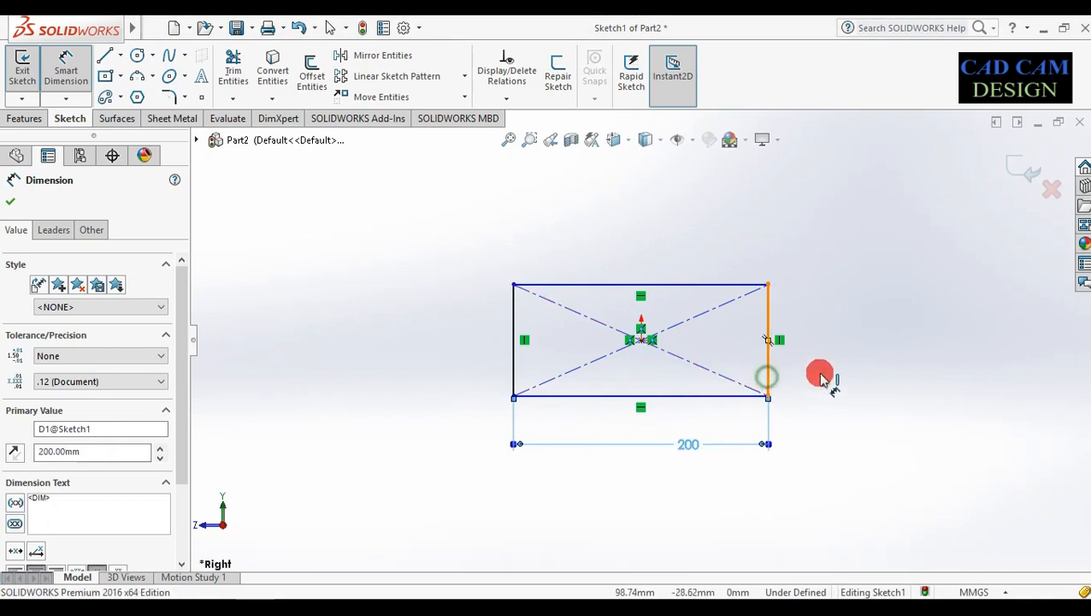
click(768, 373)
click(838, 366)
text(50)
key(Return)
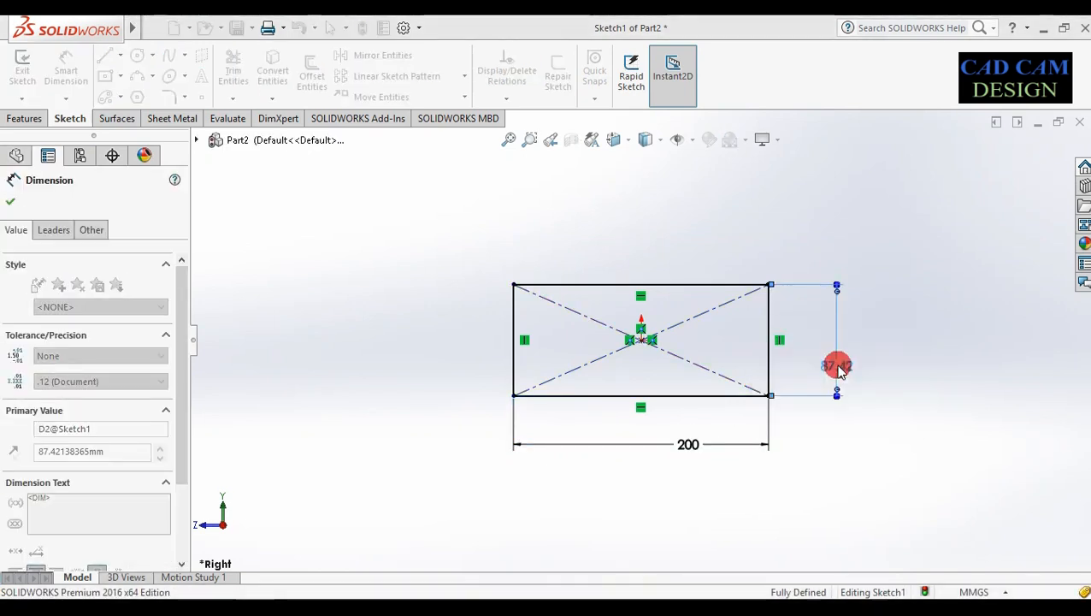
scroll(804, 348, down, 3)
scroll(621, 373, up, 3)
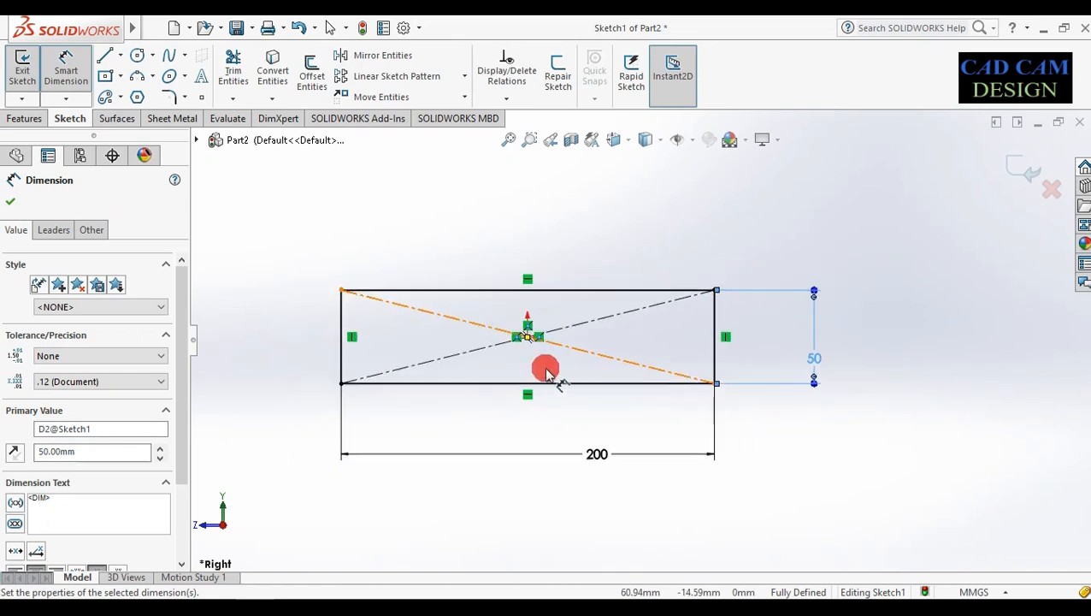
scroll(275, 368, down, 2)
click(11, 118)
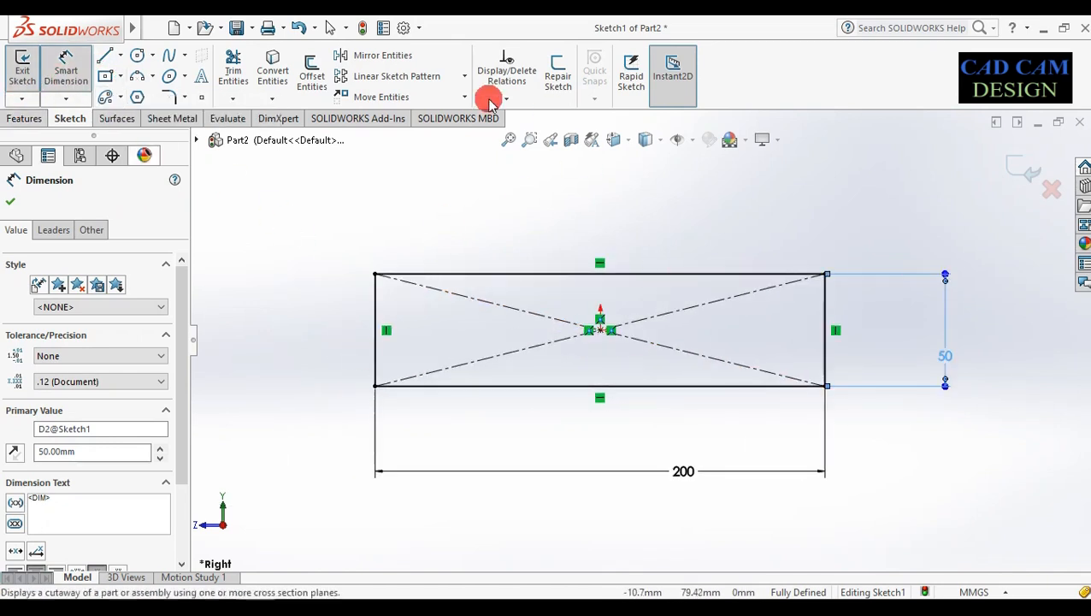
Sketch lines inside the rectangle for the lowered upper-left surface with its sloped rise and for a notch at each lower corner.
click(112, 57)
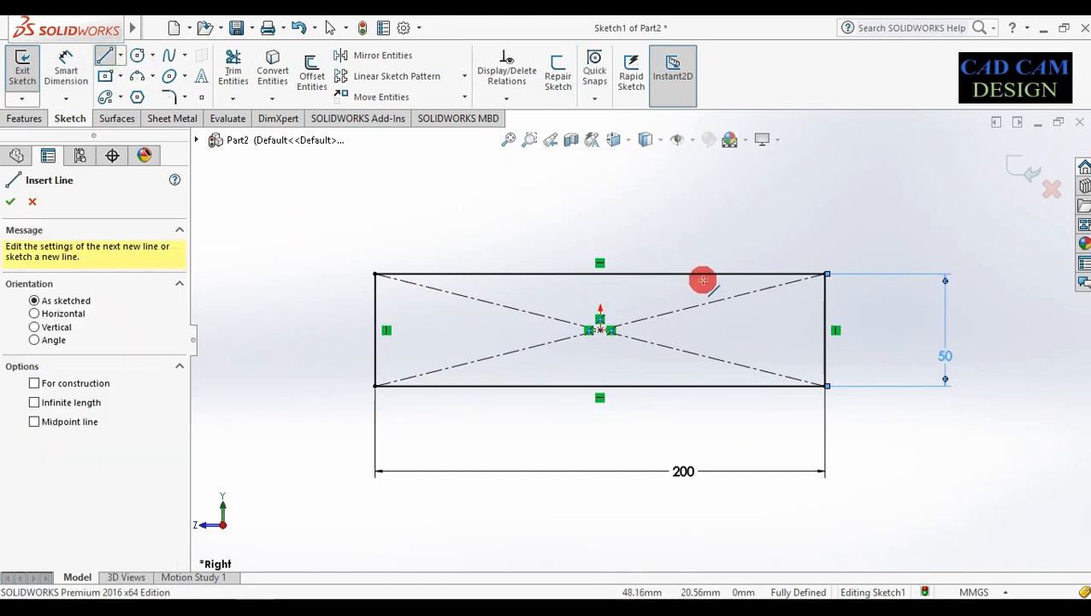
drag(524, 292, 480, 360)
drag(480, 359, 696, 360)
click(697, 360)
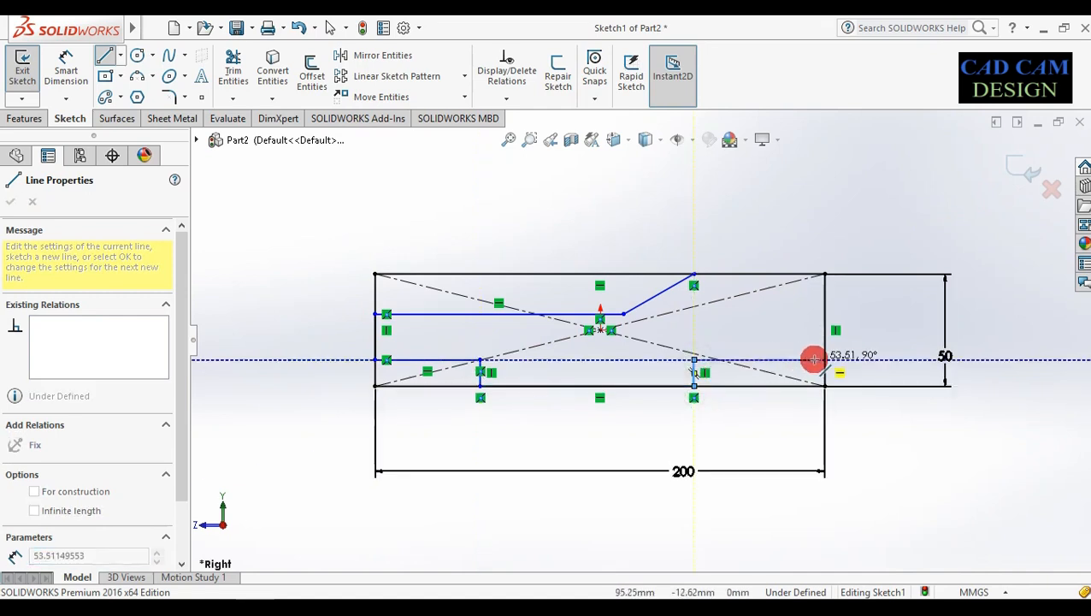
click(823, 360)
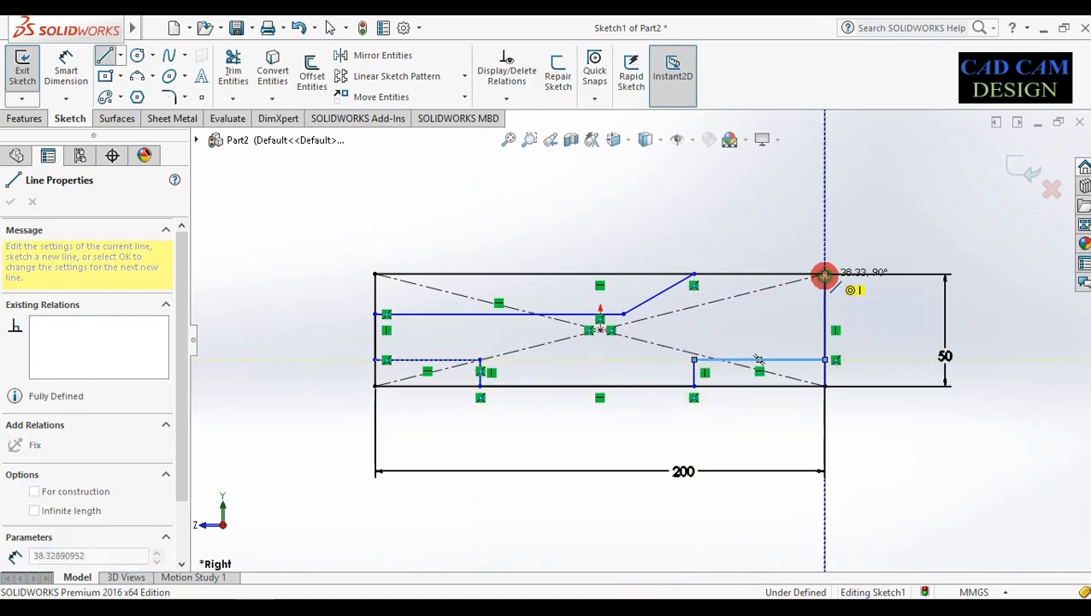
click(824, 274)
key(Escape)
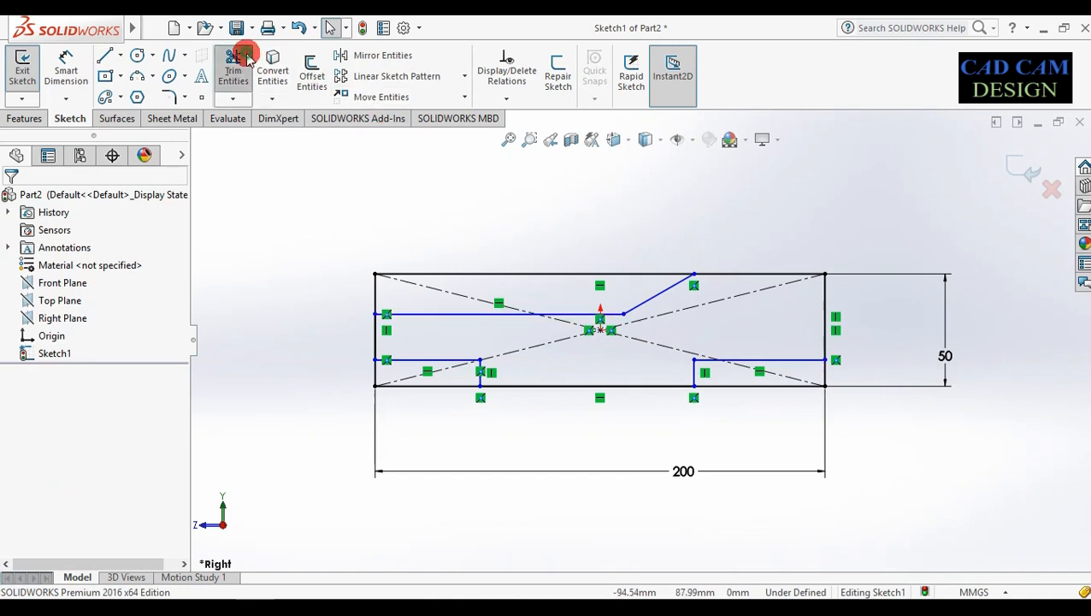
Power trim the surplus rectangle edges and the construction diagonals, leaving only the closed stepped outline.
click(244, 58)
drag(506, 219, 467, 287)
drag(366, 295, 346, 364)
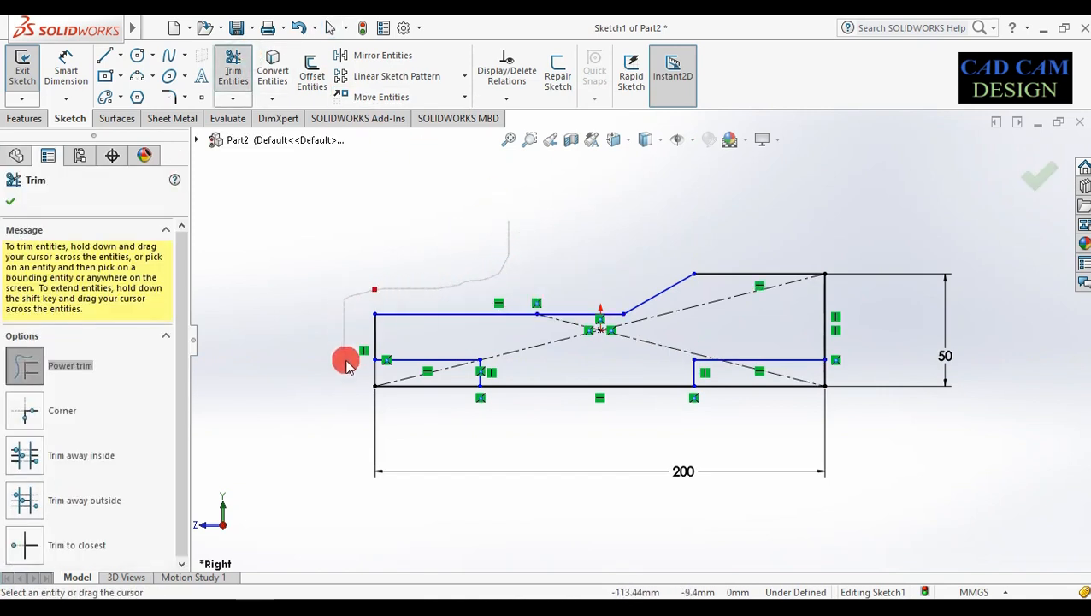
drag(406, 388, 610, 443)
mouse_move(734, 406)
mouse_down()
mouse_move(857, 360)
mouse_move(746, 304)
mouse_up()
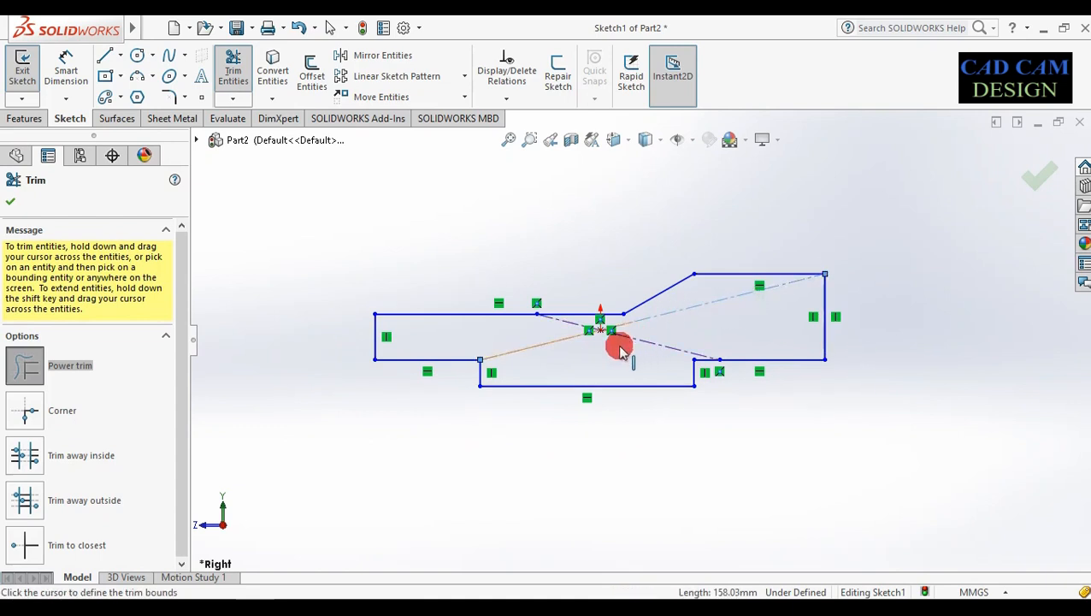
drag(578, 351, 584, 323)
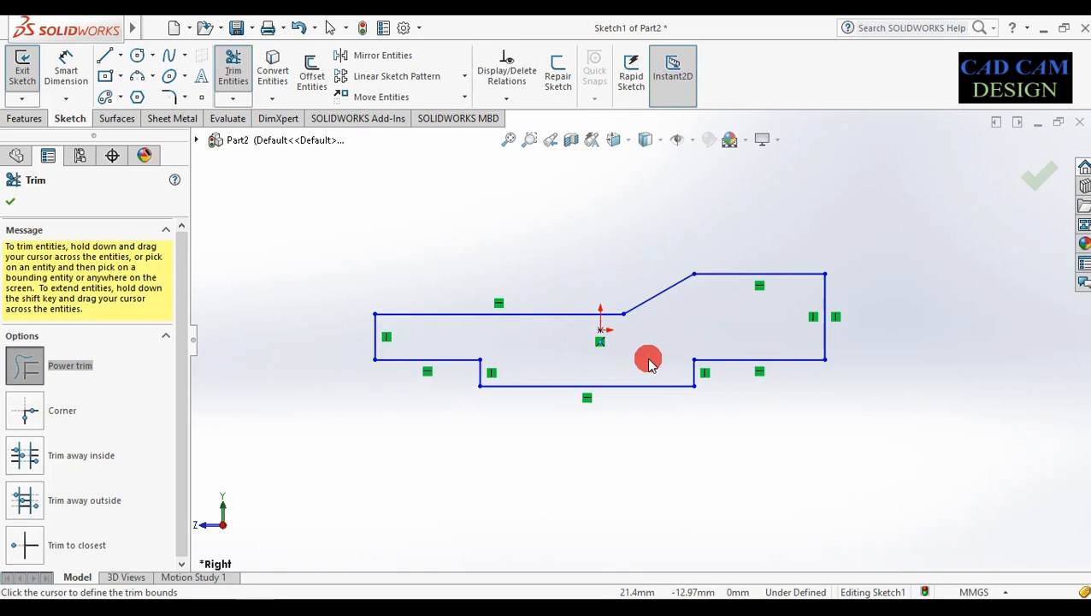
click(7, 192)
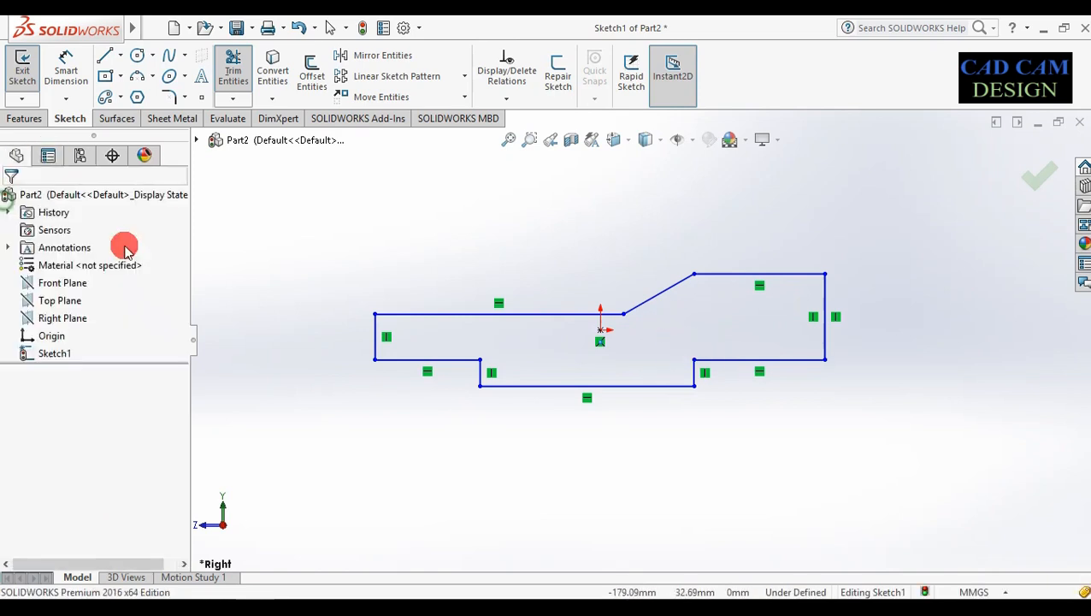
Dimension the stepped outline's overall width as 200 mm and its overall height as 50 mm.
click(69, 66)
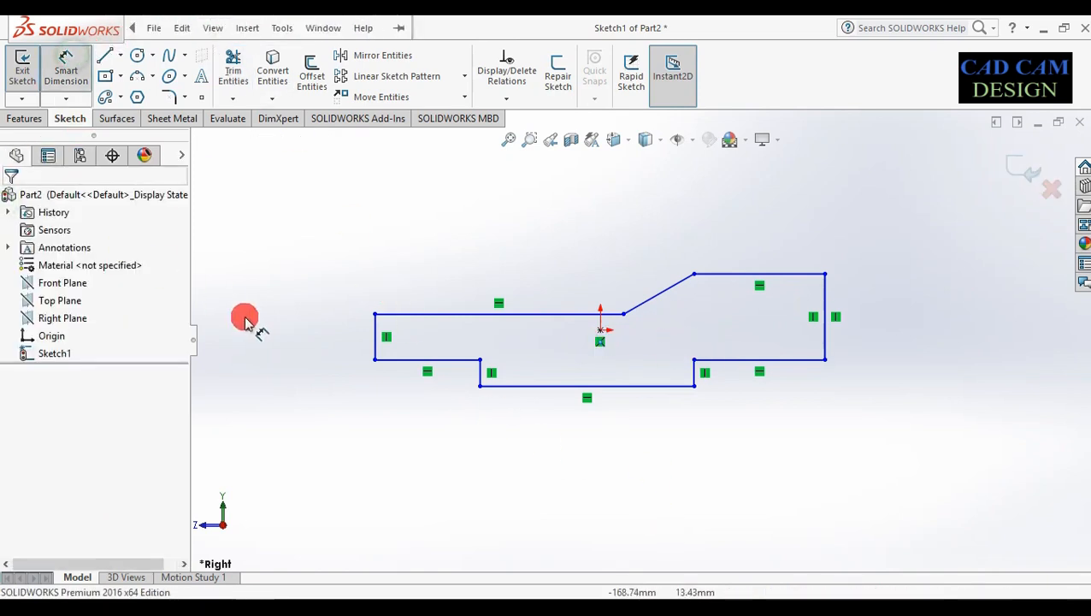
click(375, 343)
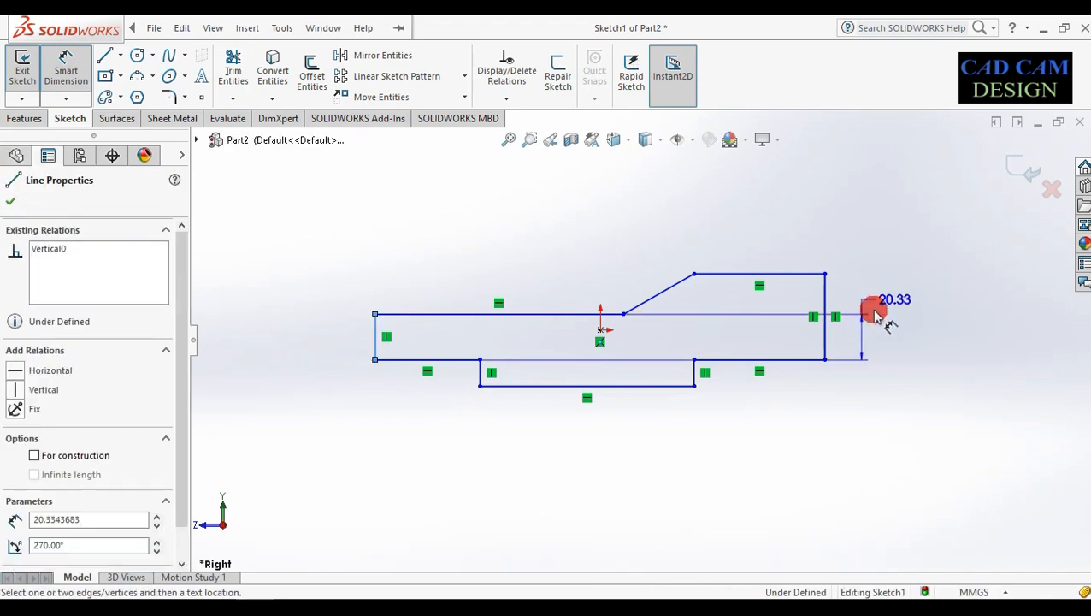
click(825, 354)
click(608, 488)
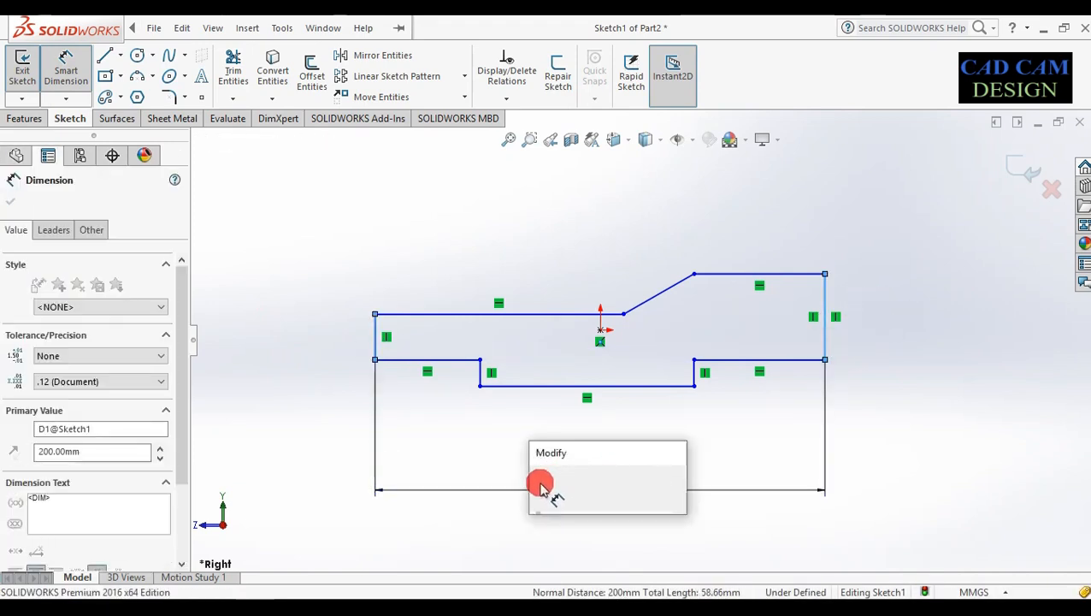
click(540, 486)
click(684, 386)
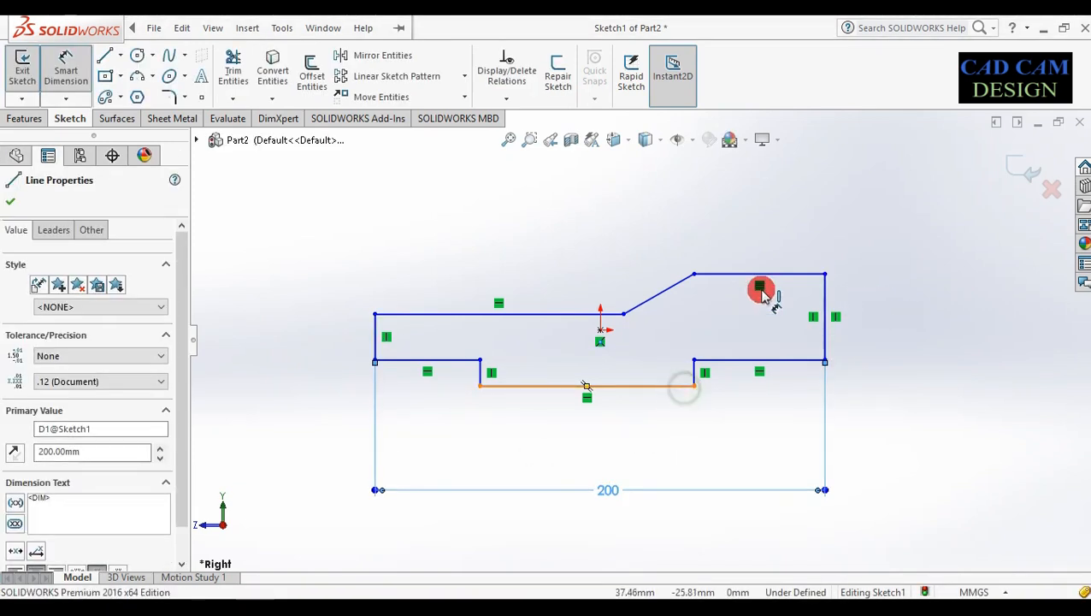
click(789, 275)
click(893, 316)
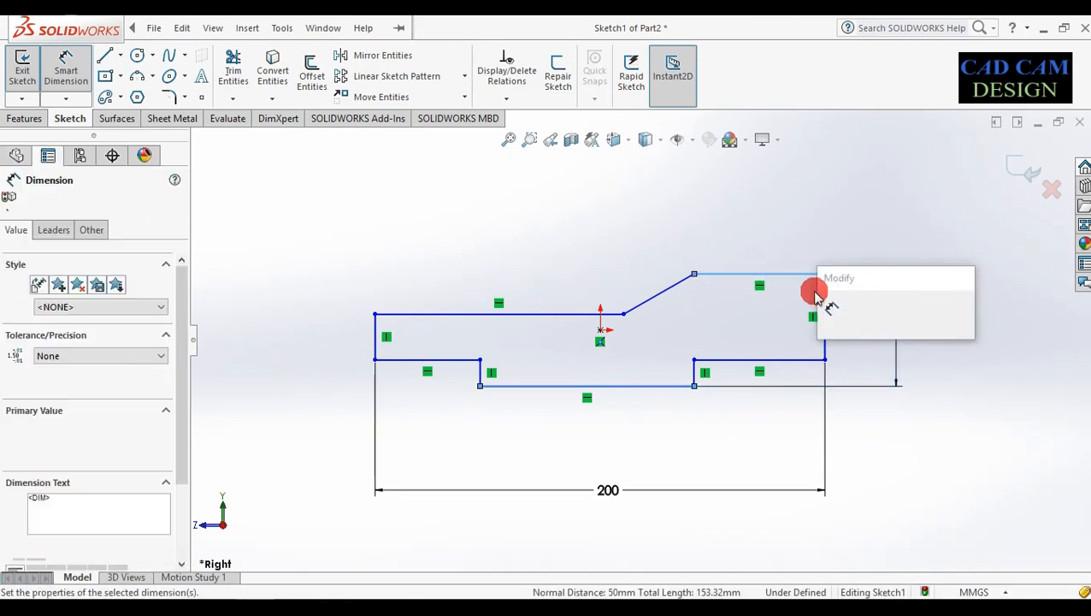
click(830, 312)
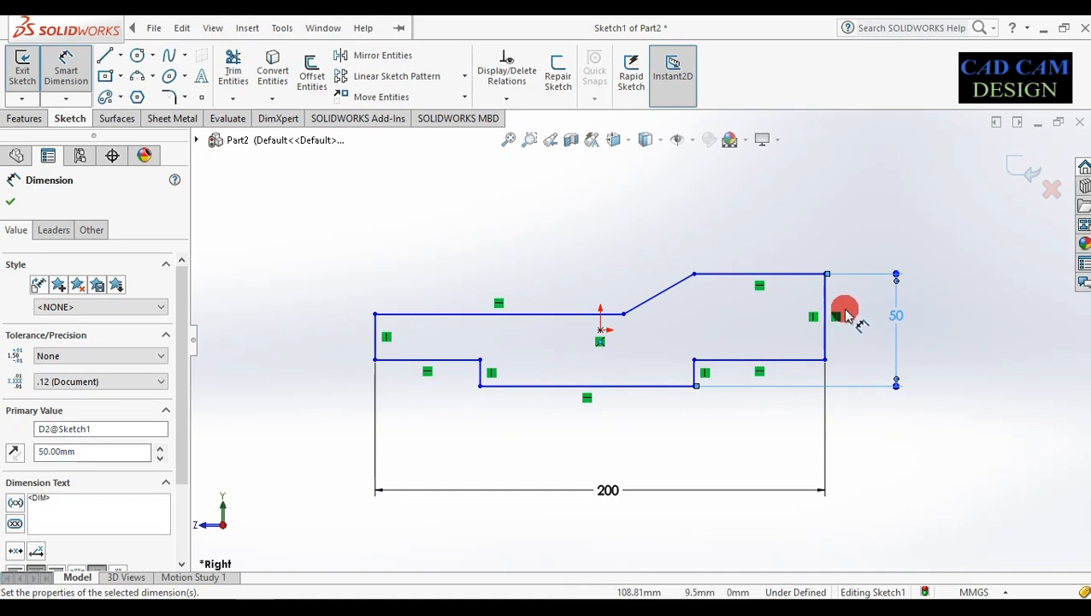
Dimension the depth of both lower corner notches as 10 mm.
click(784, 362)
click(673, 385)
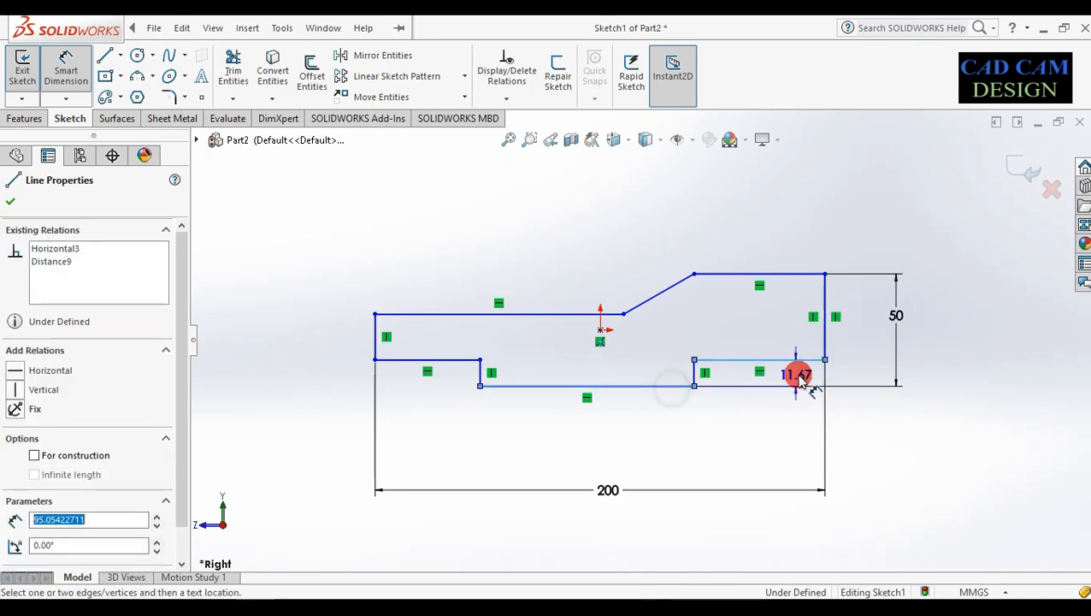
click(799, 376)
text(10)
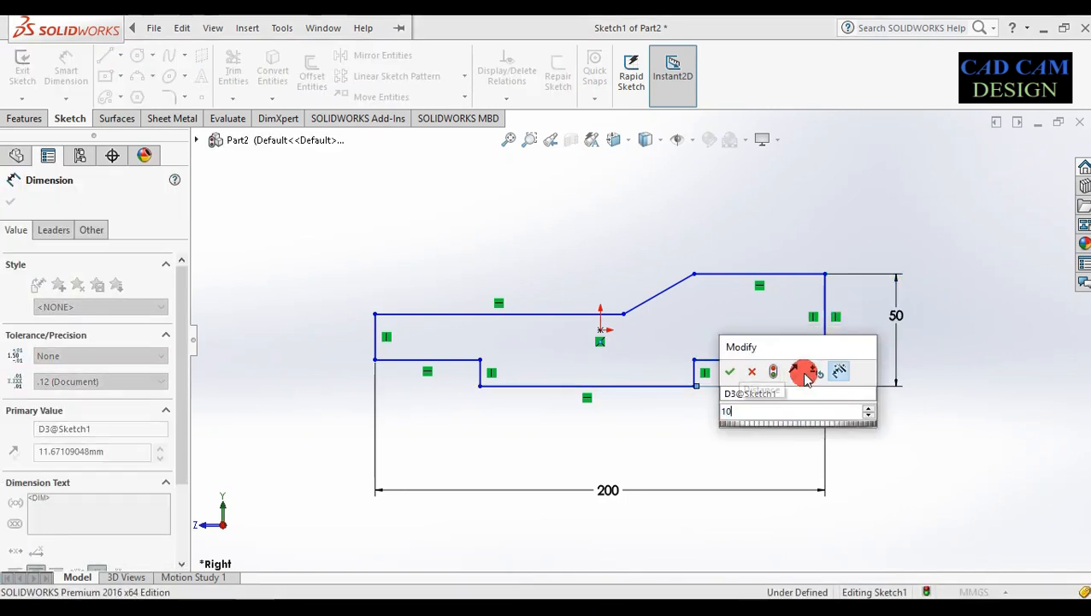
key(Return)
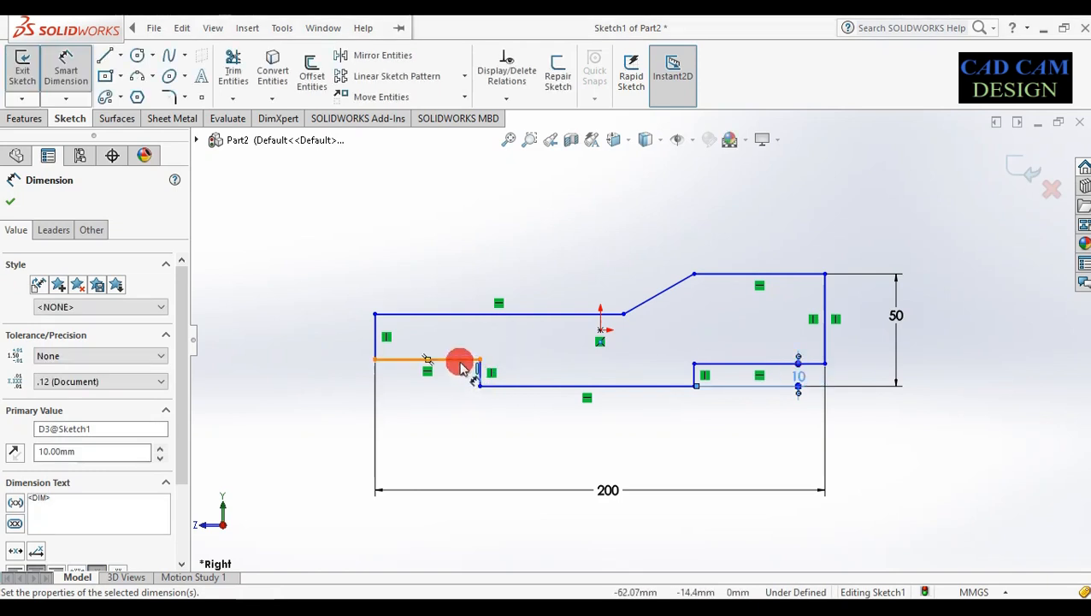
click(460, 360)
click(538, 387)
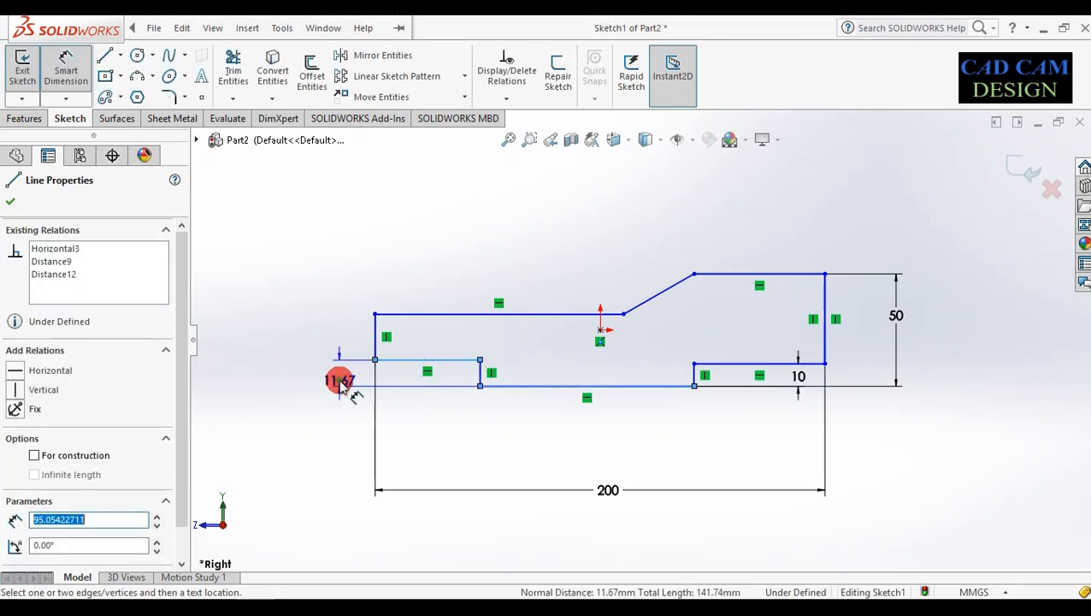
click(340, 382)
key(Return)
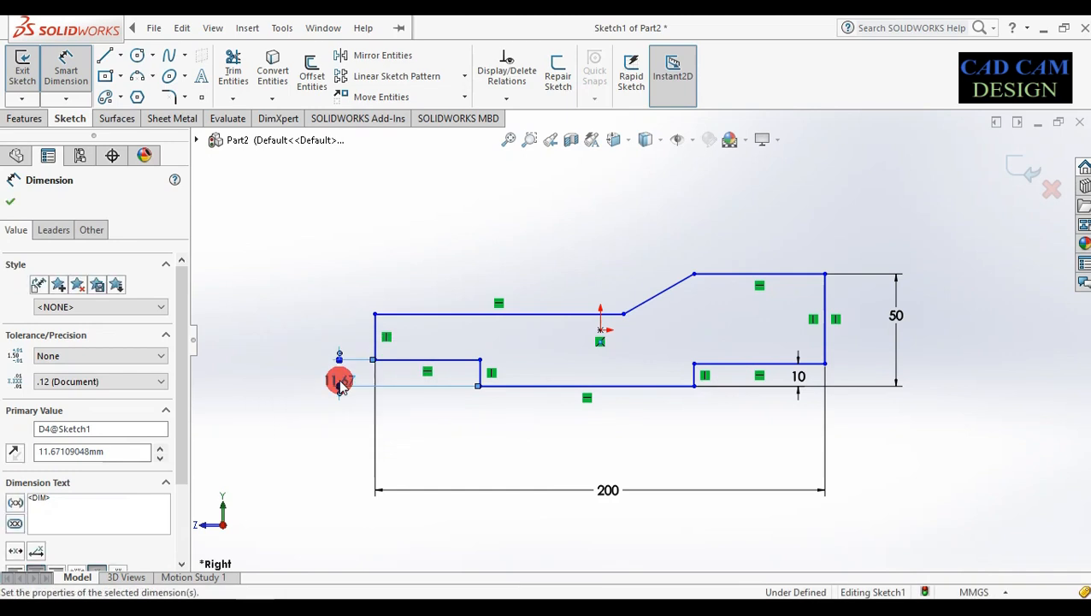
Dimension the outline's left vertical edge as 30 mm.
click(376, 332)
click(340, 330)
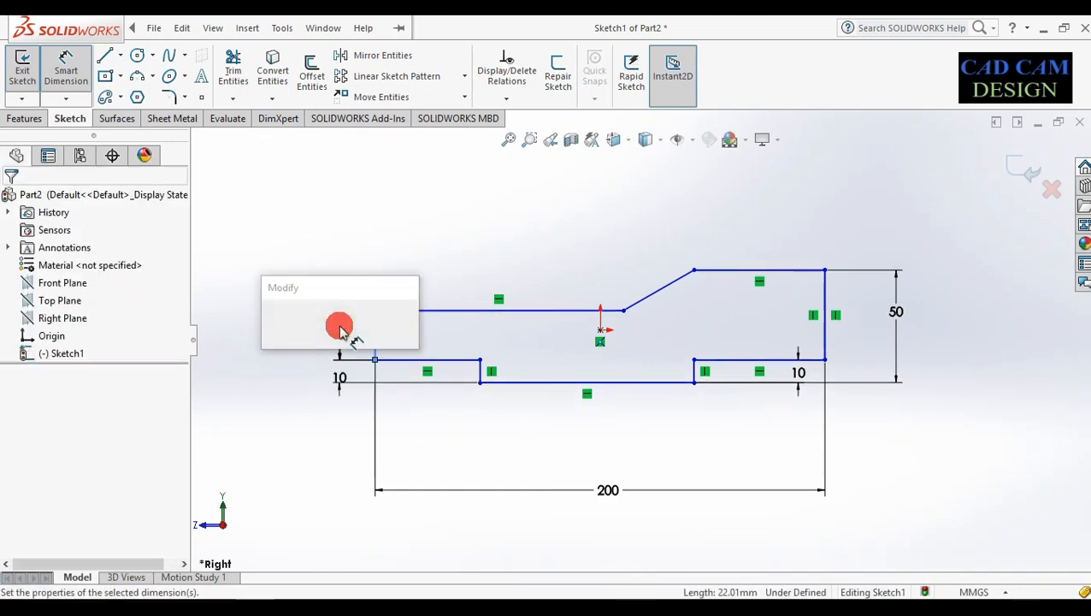
text(30)
key(Return)
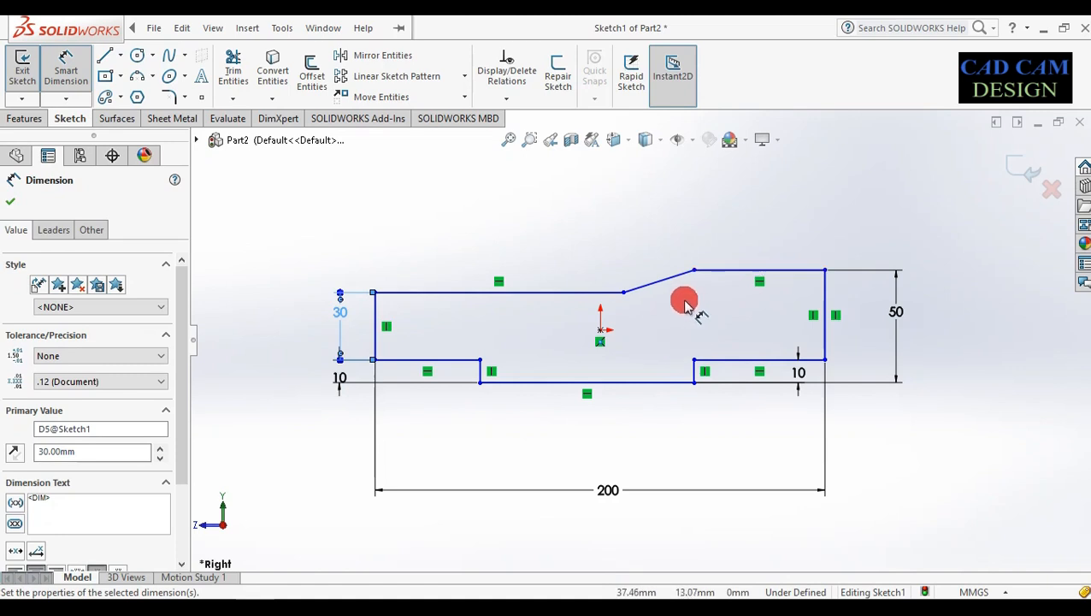
Set the outline's left vertical edge to 25 mm and dimension the lower top horizontal edge as 100 mm.
double_click(340, 313)
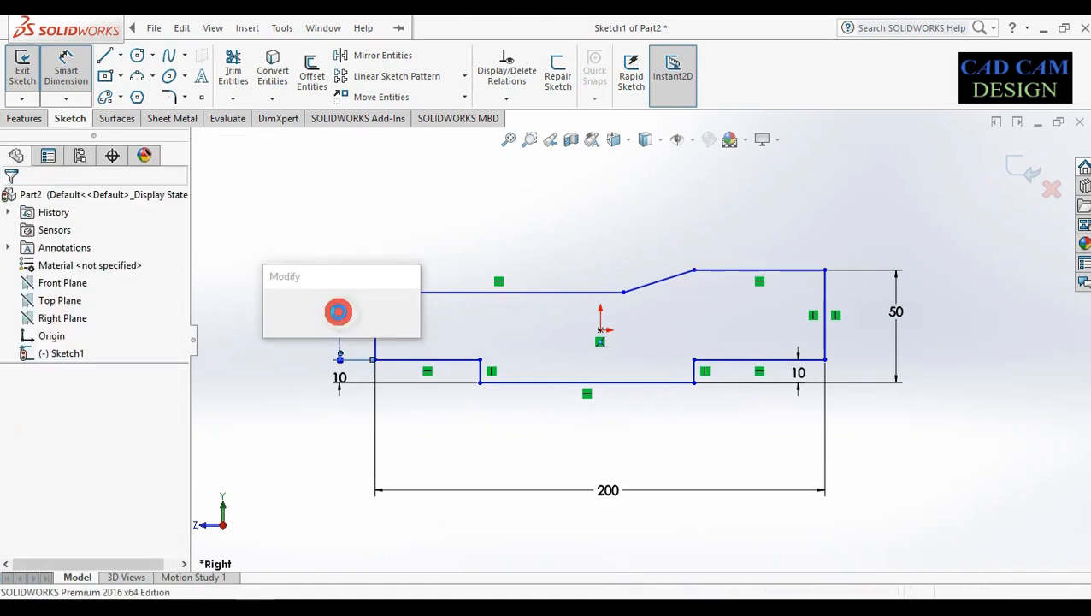
click(338, 558)
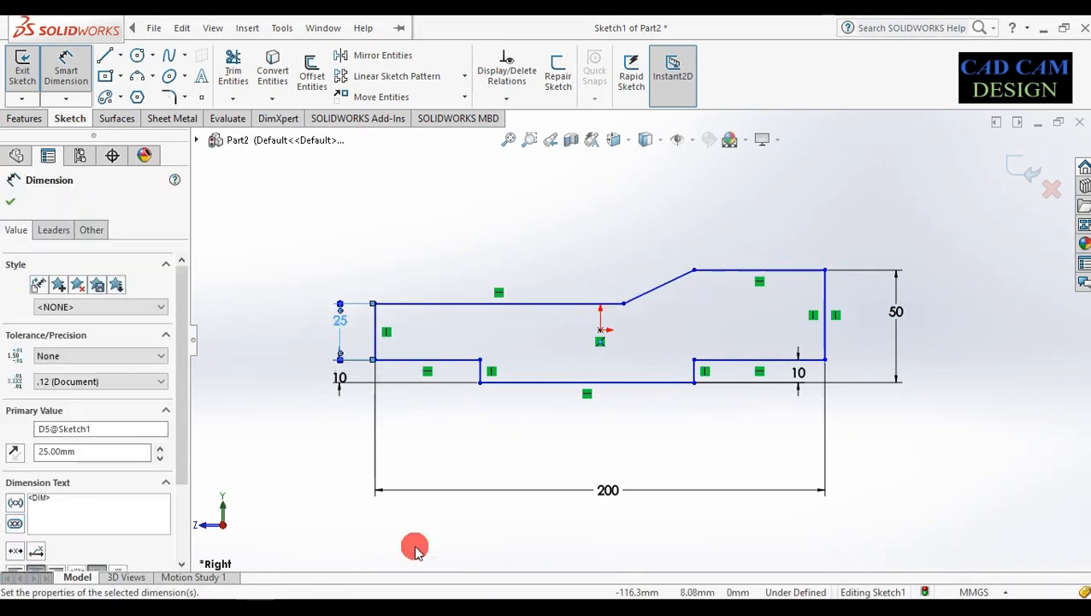
click(551, 304)
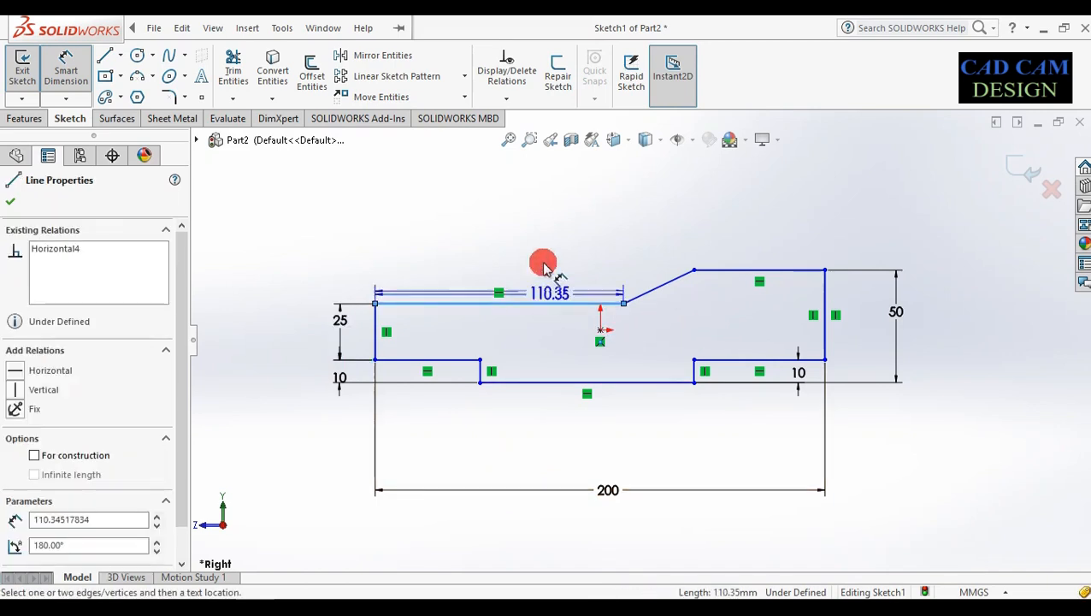
click(540, 234)
text(100)
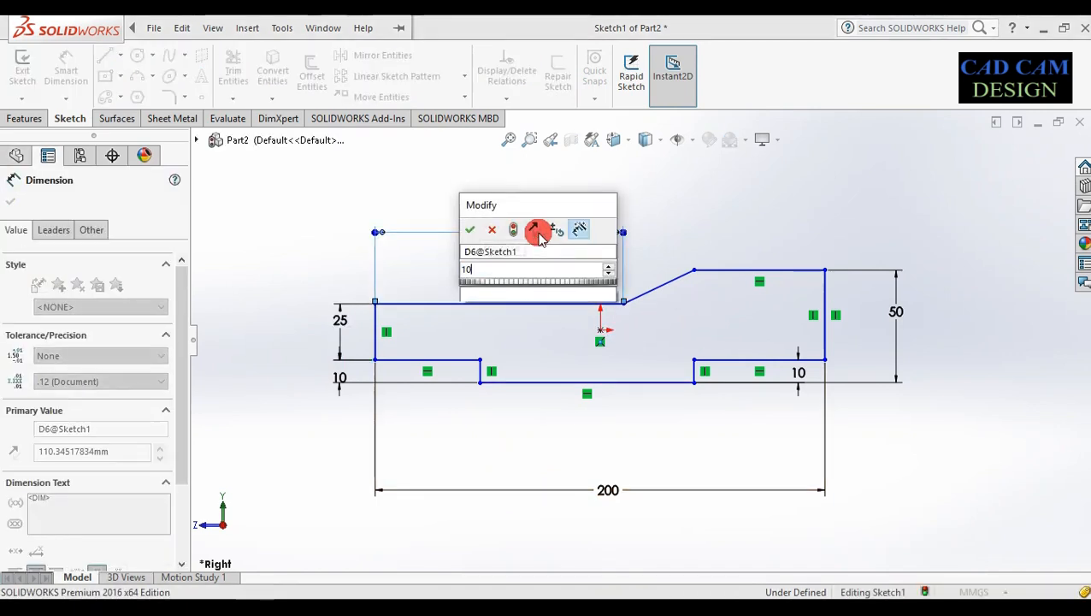
key(Return)
Dimension the outline's upper top horizontal edge as 60 mm.
click(742, 278)
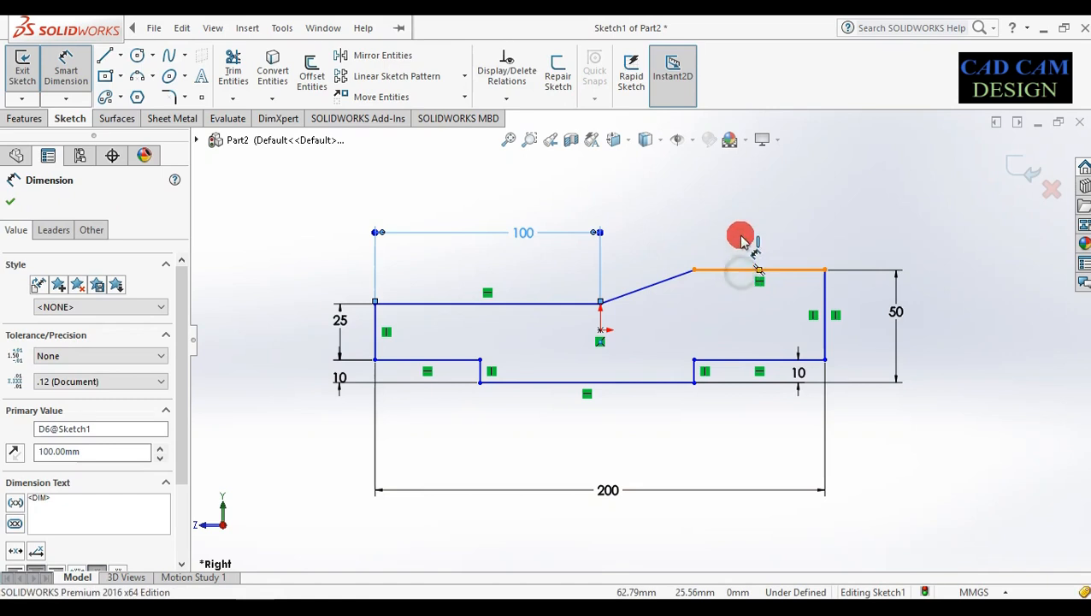
click(739, 237)
text(60)
key(Return)
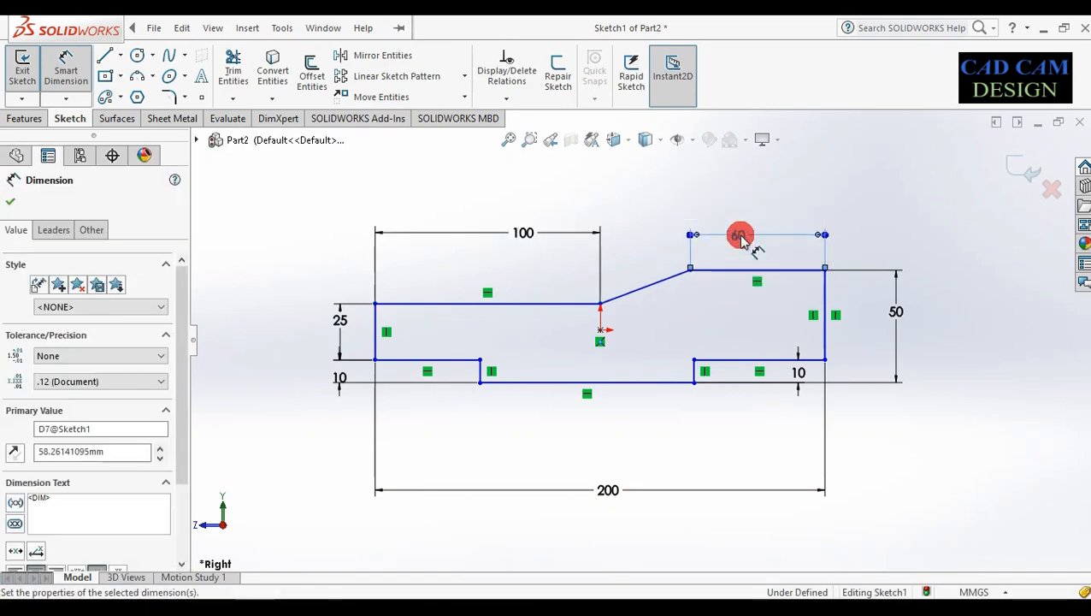
Add a driven dimension for the length of the outline's right vertical edge.
click(826, 294)
click(858, 312)
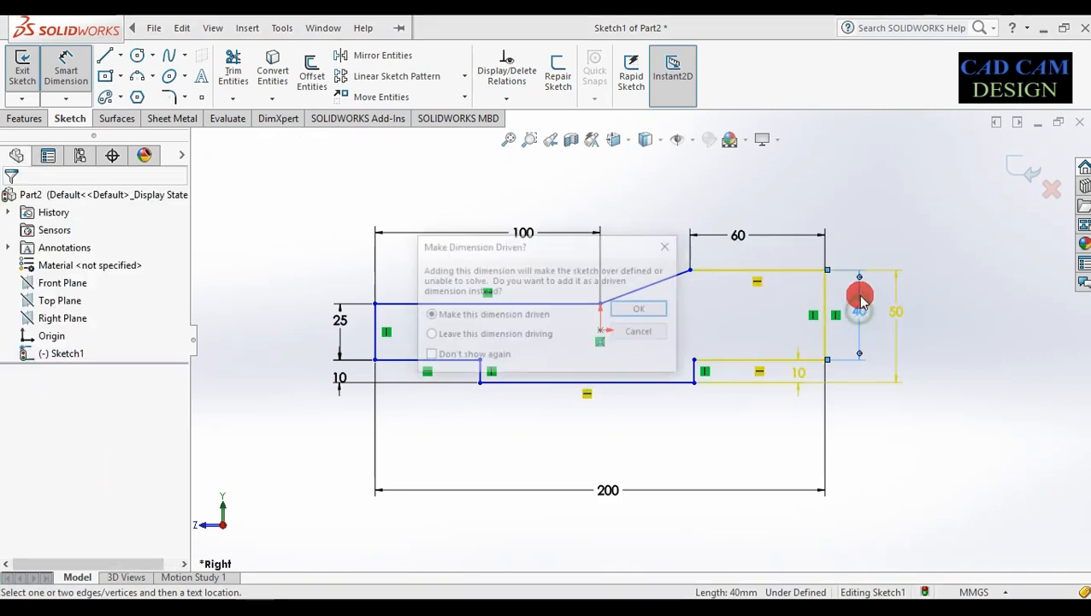
click(633, 309)
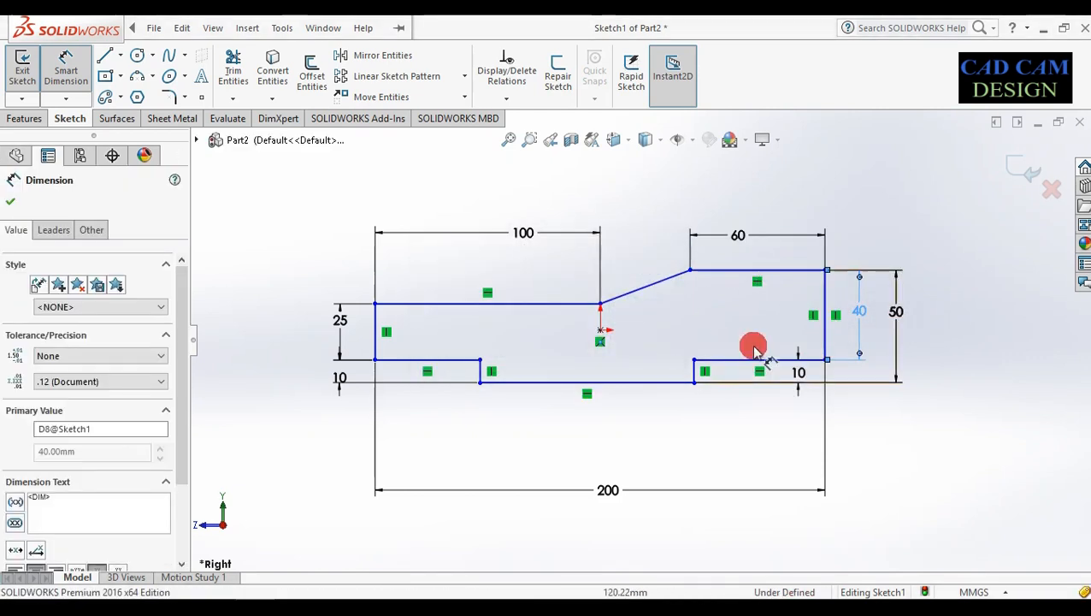
click(516, 434)
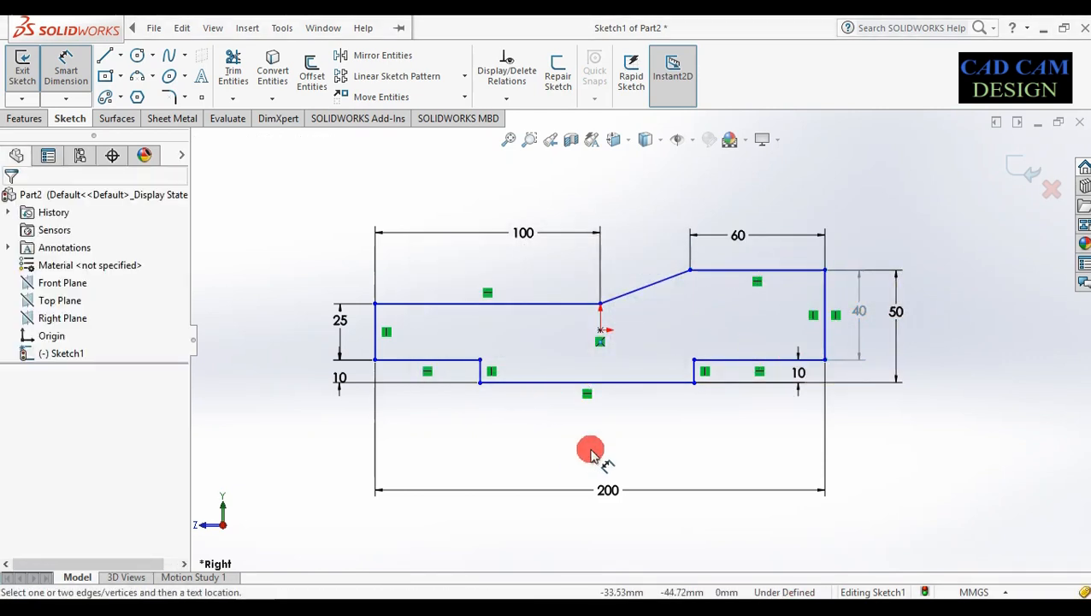
Dimension the width of the outline's bottom horizontal edge as 70 mm.
click(669, 382)
click(566, 426)
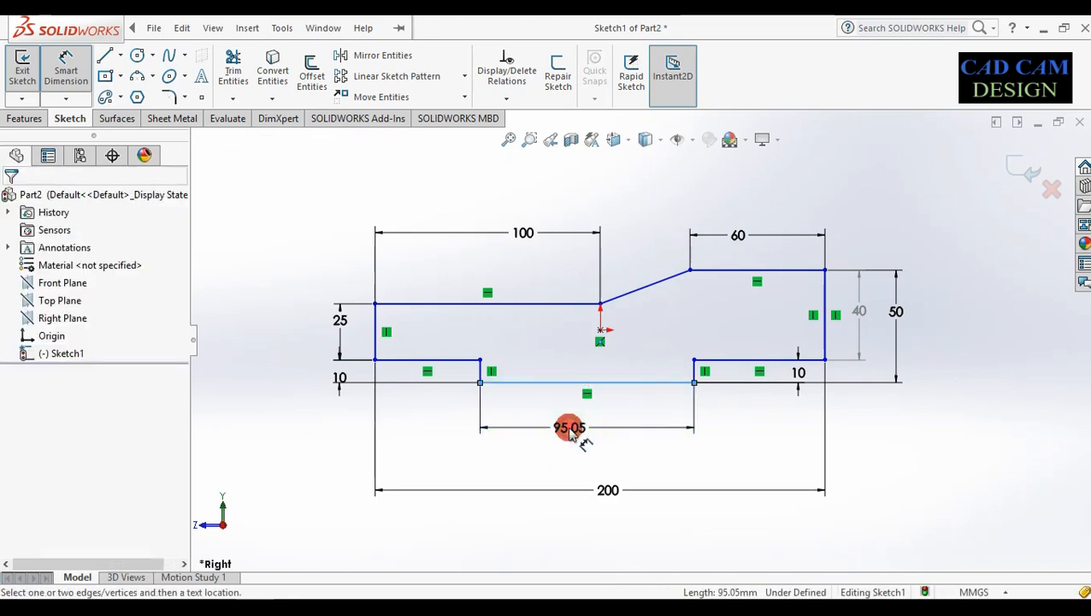
text(100)
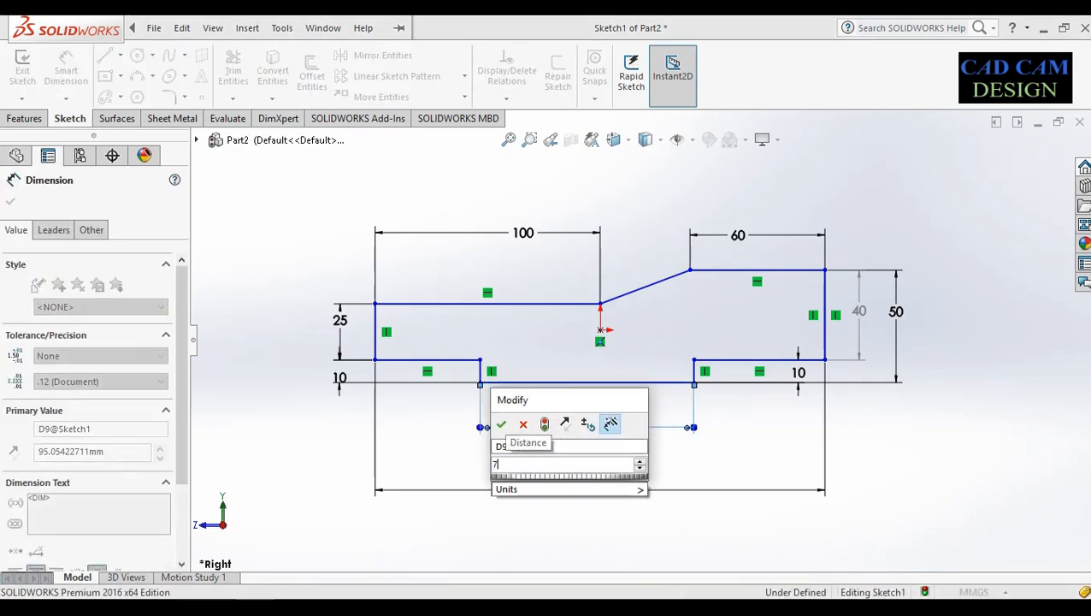
key(Return)
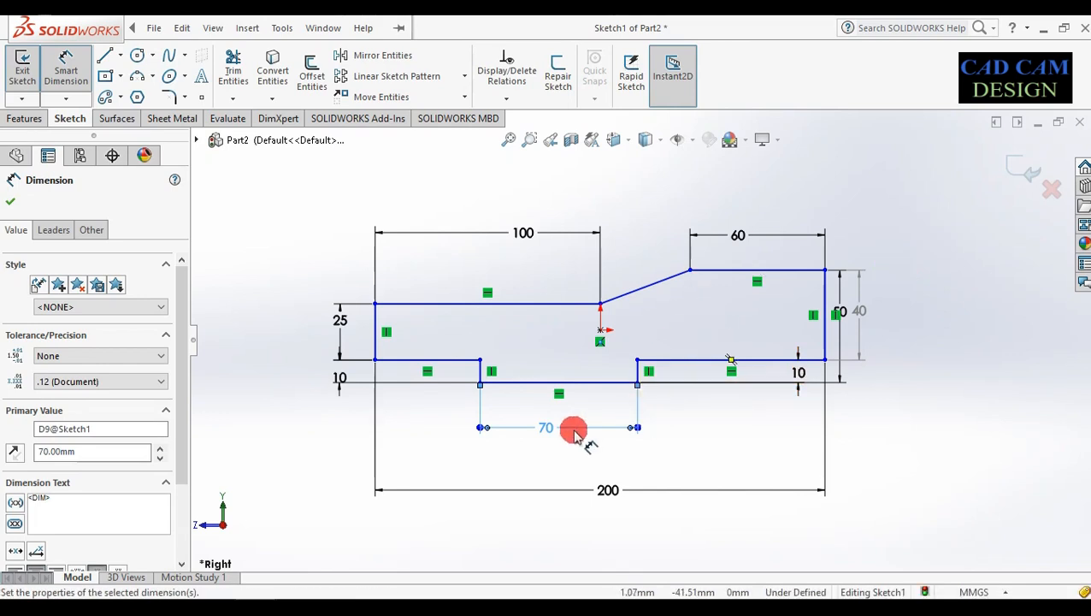
Set the bottom horizontal edge's width to 90 mm.
double_click(549, 429)
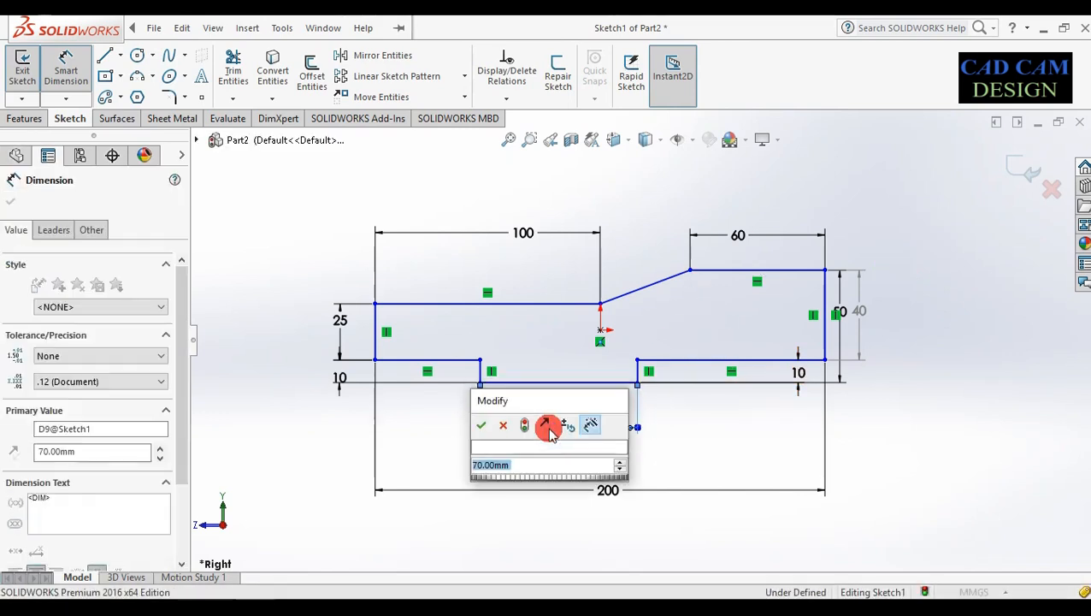
text(90)
key(Return)
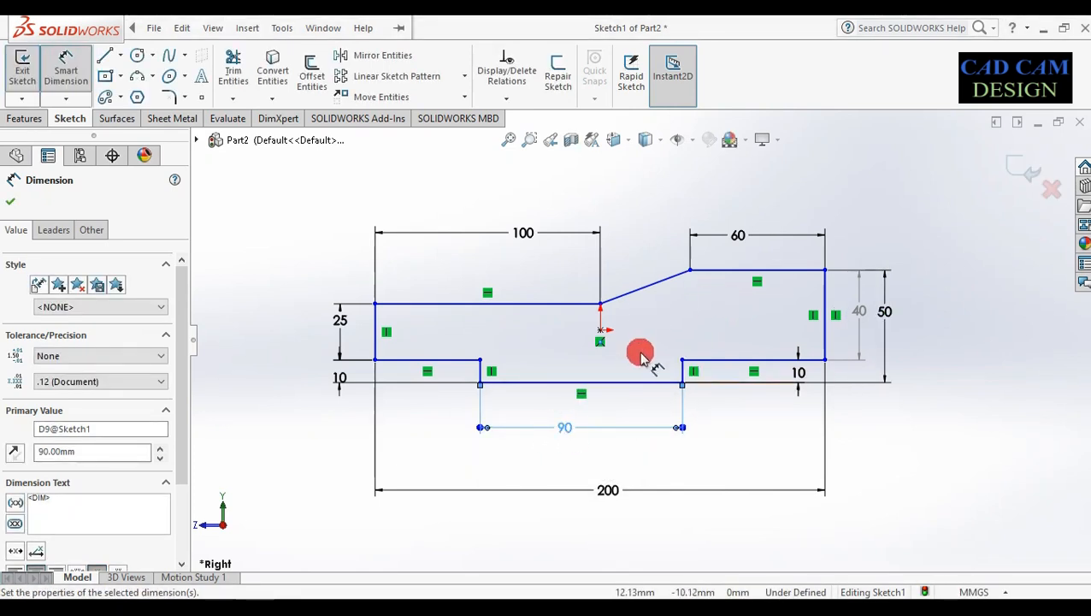
Set the bottom horizontal edge's width to 100 mm.
mouse_move(597, 344)
mouse_down()
mouse_move(503, 368)
mouse_move(565, 380)
mouse_move(525, 367)
mouse_move(566, 451)
mouse_up()
double_click(568, 428)
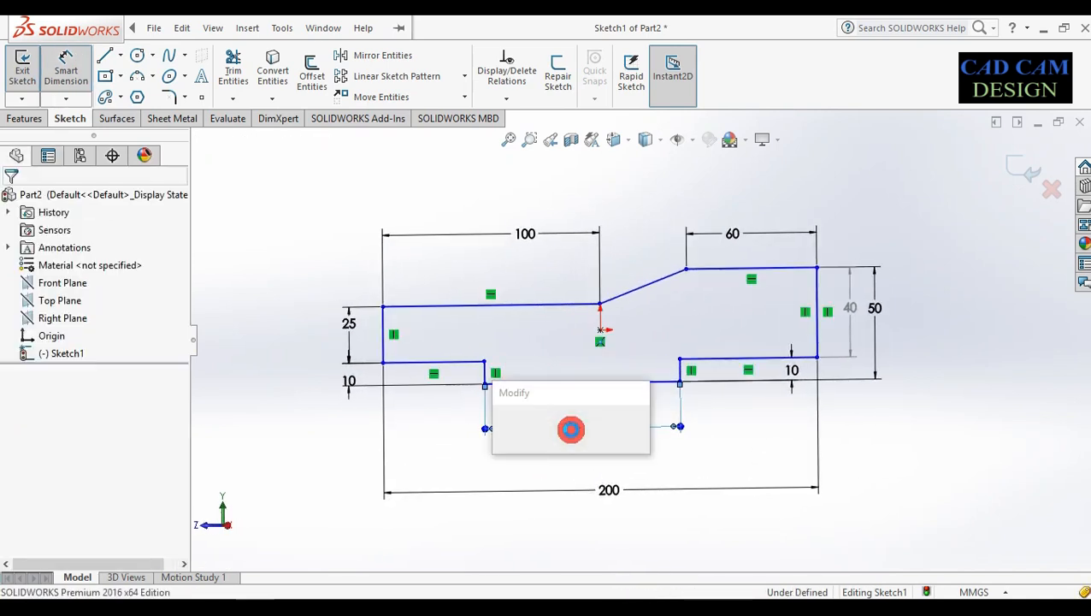
text(100)
key(Return)
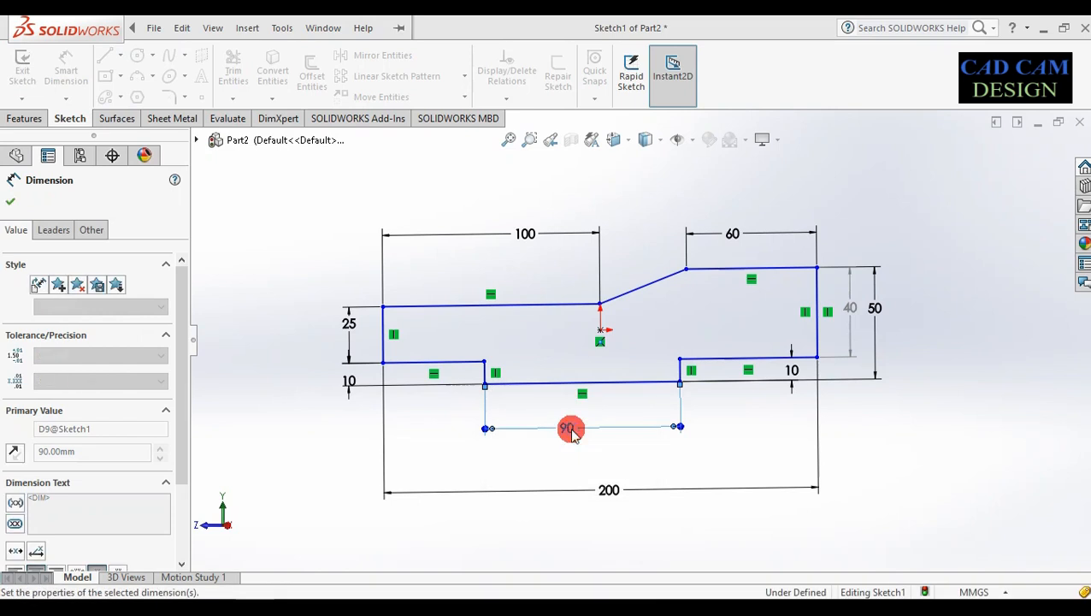
click(626, 413)
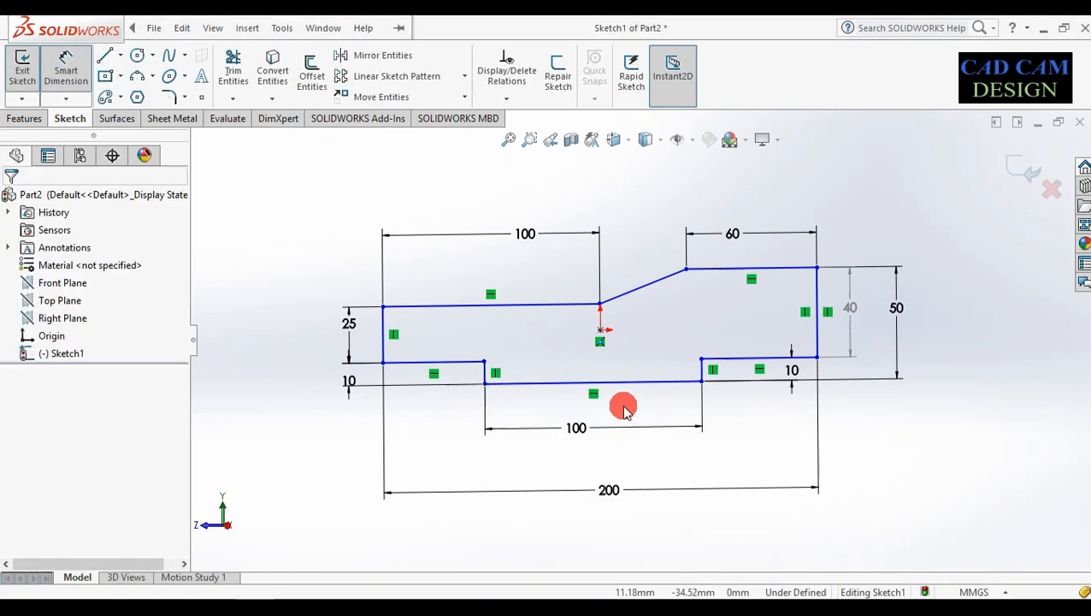
click(387, 352)
click(557, 428)
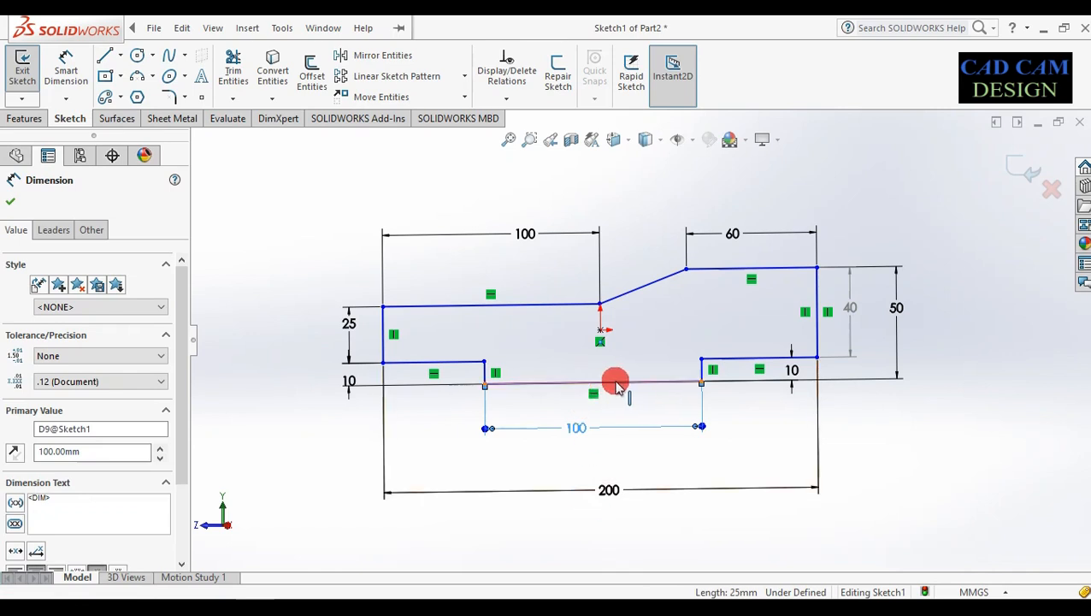
click(511, 454)
Dimension the distance from the left vertical edge to the bottom edge's midpoint as 100 mm, and exit the sketch.
right_drag(406, 507, 419, 427)
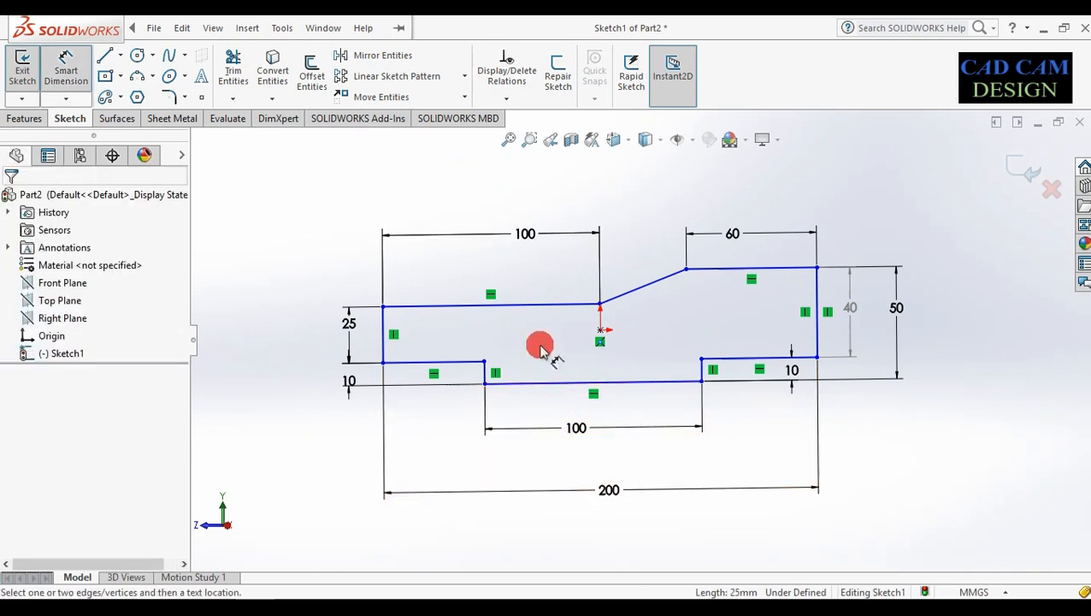
click(591, 385)
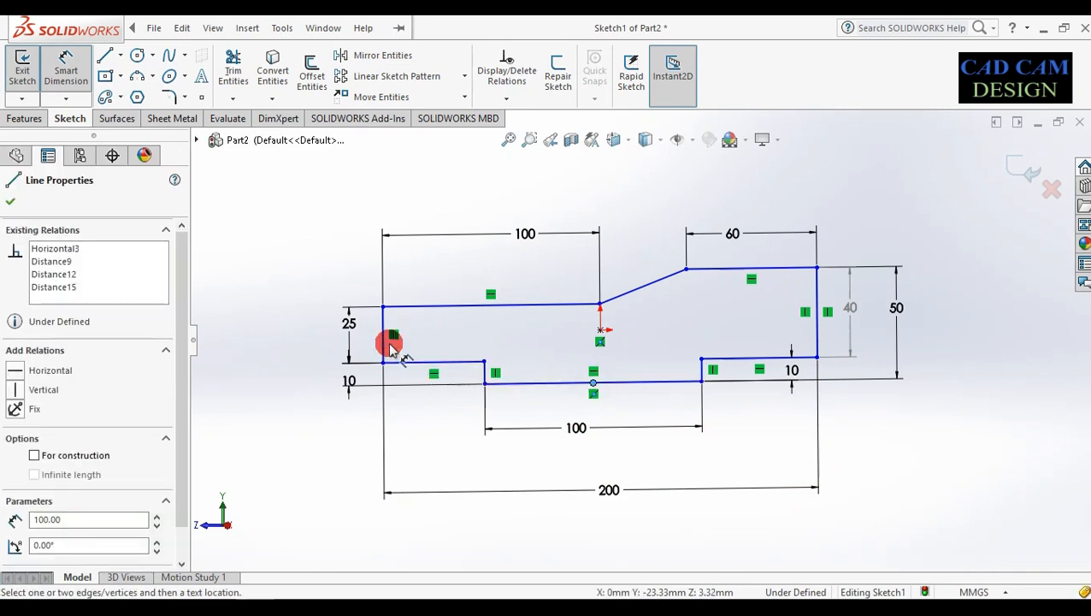
click(381, 349)
click(457, 450)
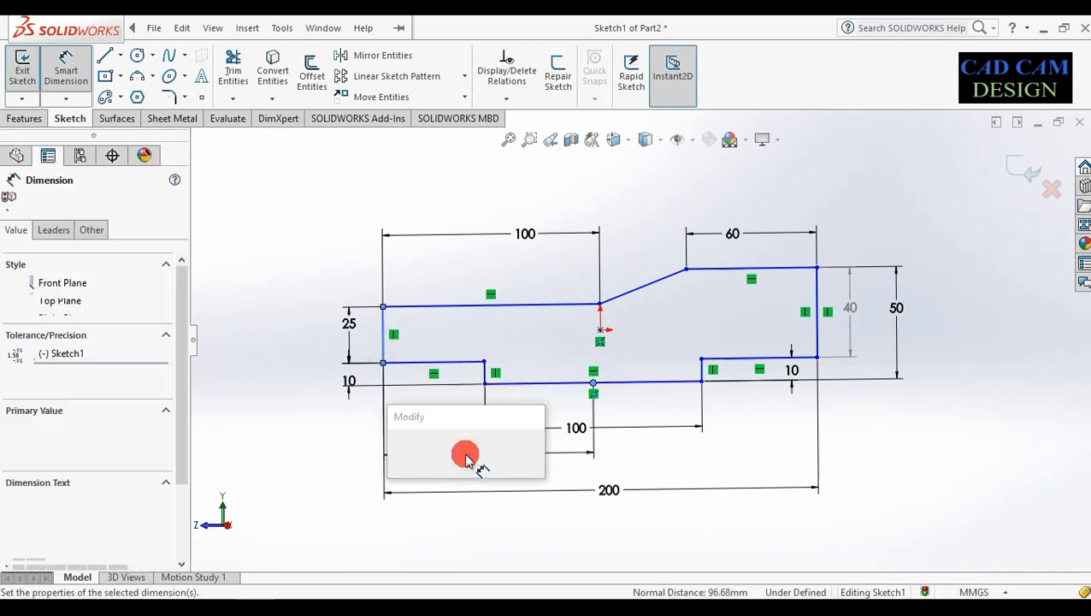
text(100)
key(Return)
click(661, 338)
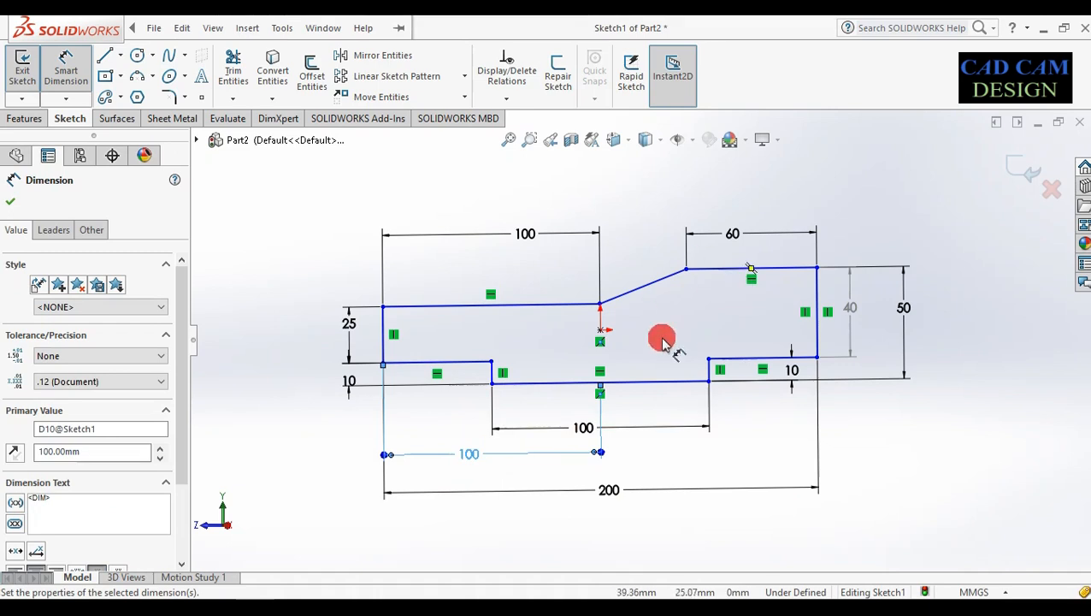
click(1033, 172)
click(1009, 173)
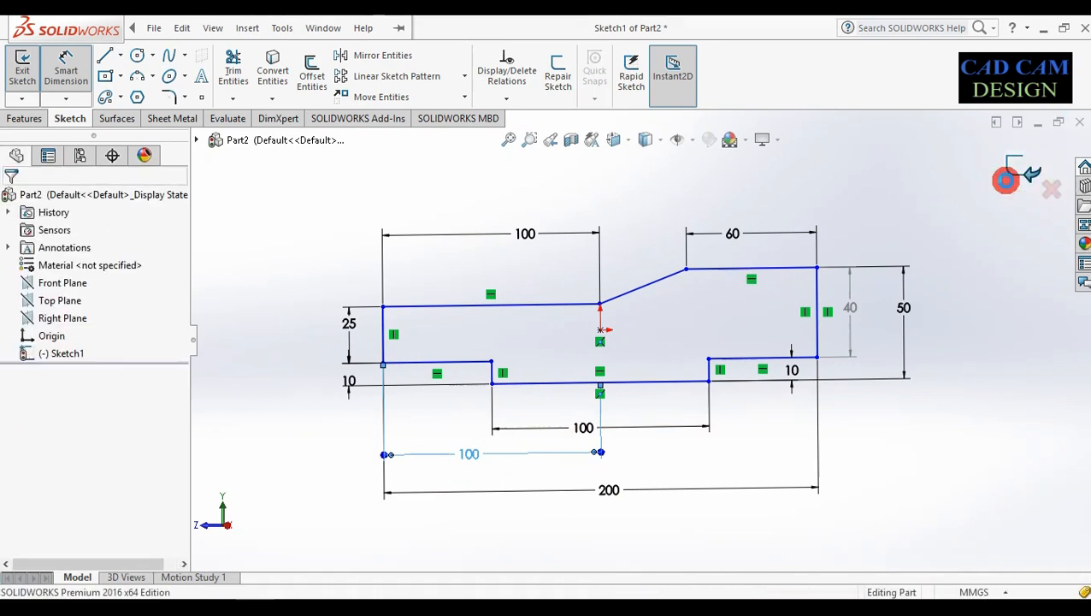
Extrude the closed profile region as a boss, Mid Plane, with a total depth of 100 mm.
click(32, 85)
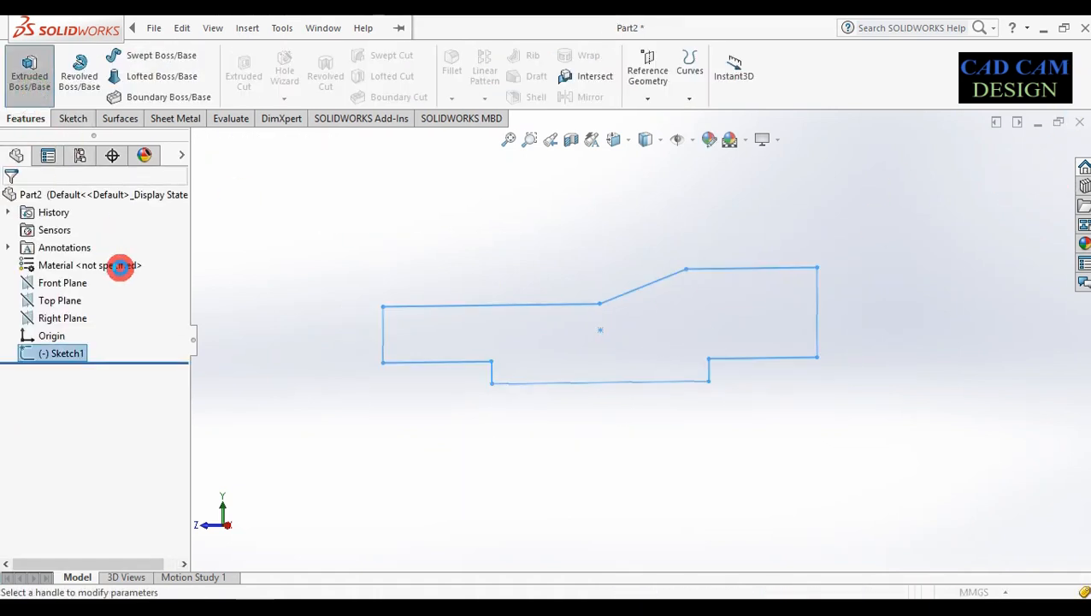
click(128, 298)
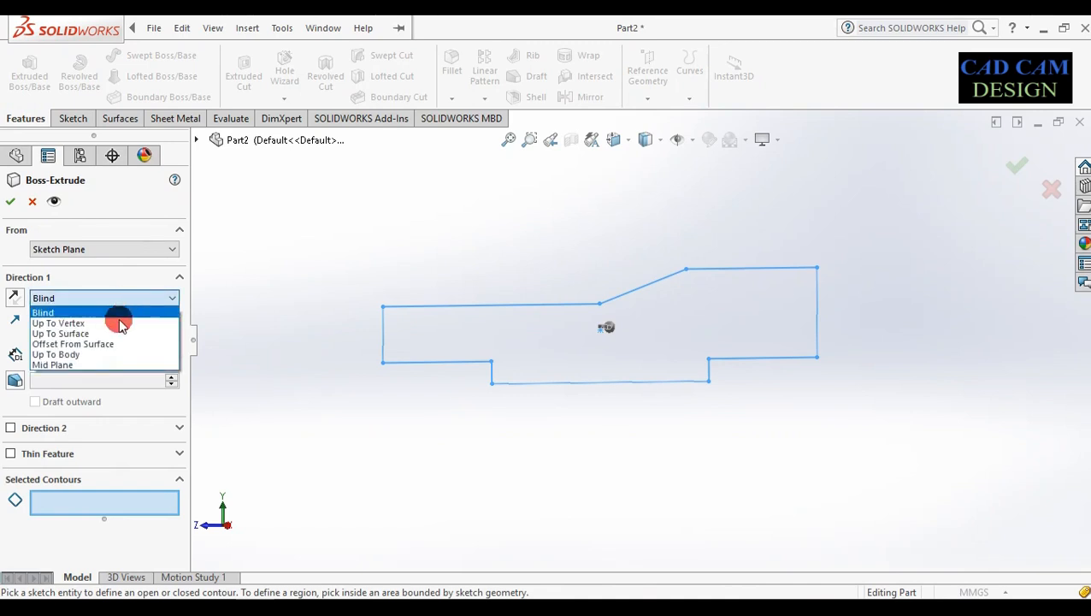
click(94, 363)
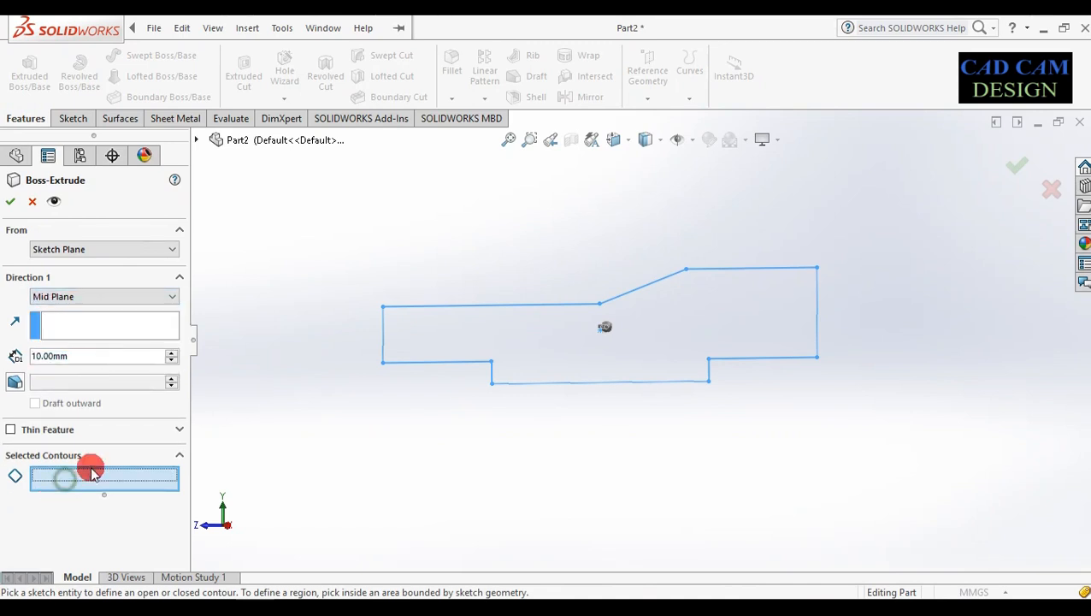
click(555, 339)
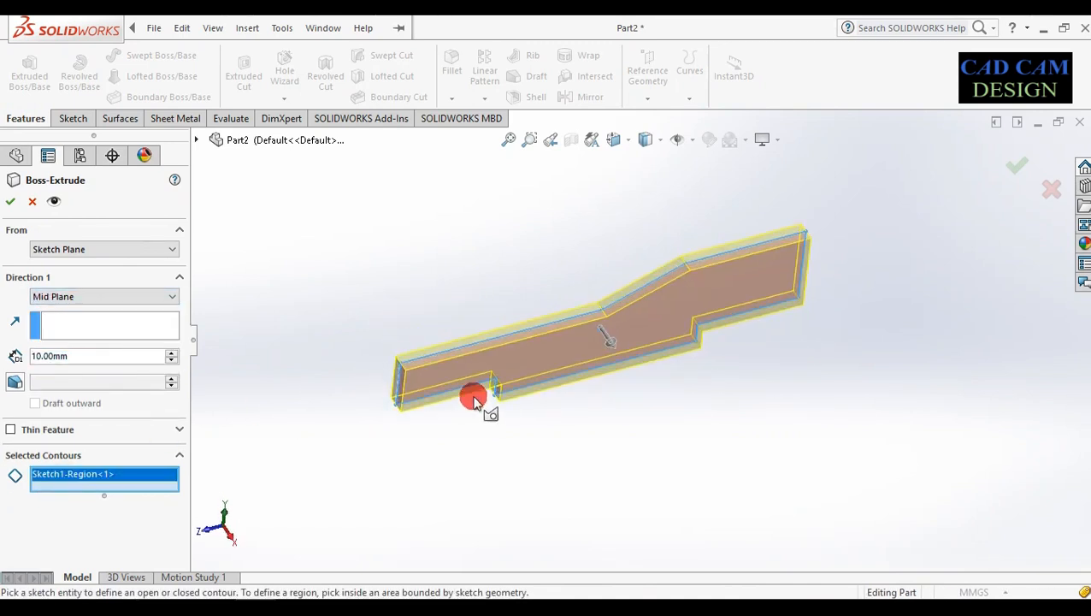
scroll(479, 398, down, 5)
scroll(517, 393, up, 3)
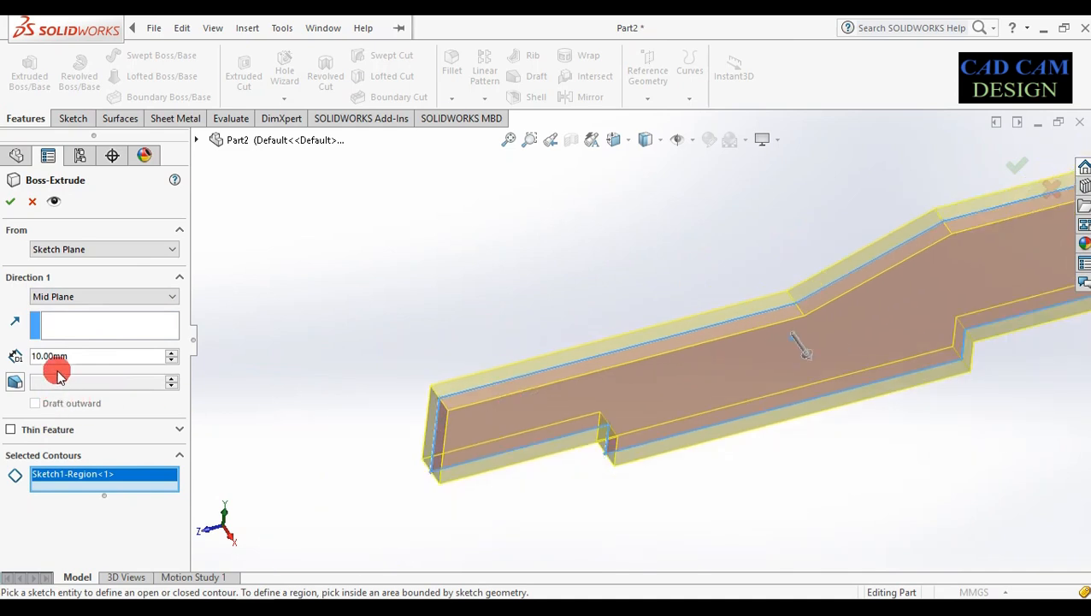
text(100)
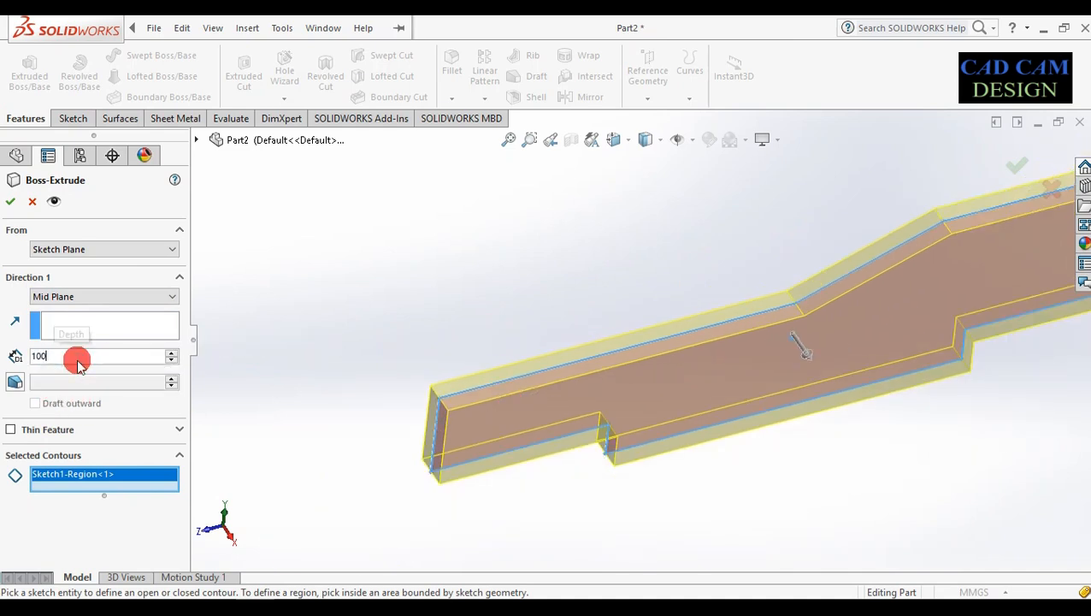
key(Return)
scroll(590, 372, up, 3)
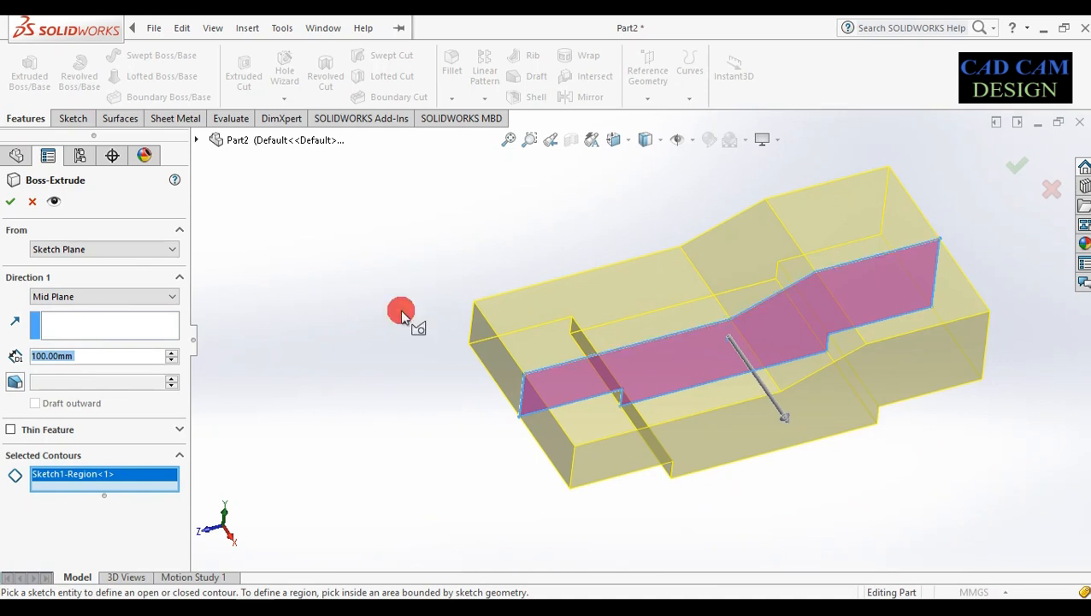
click(9, 203)
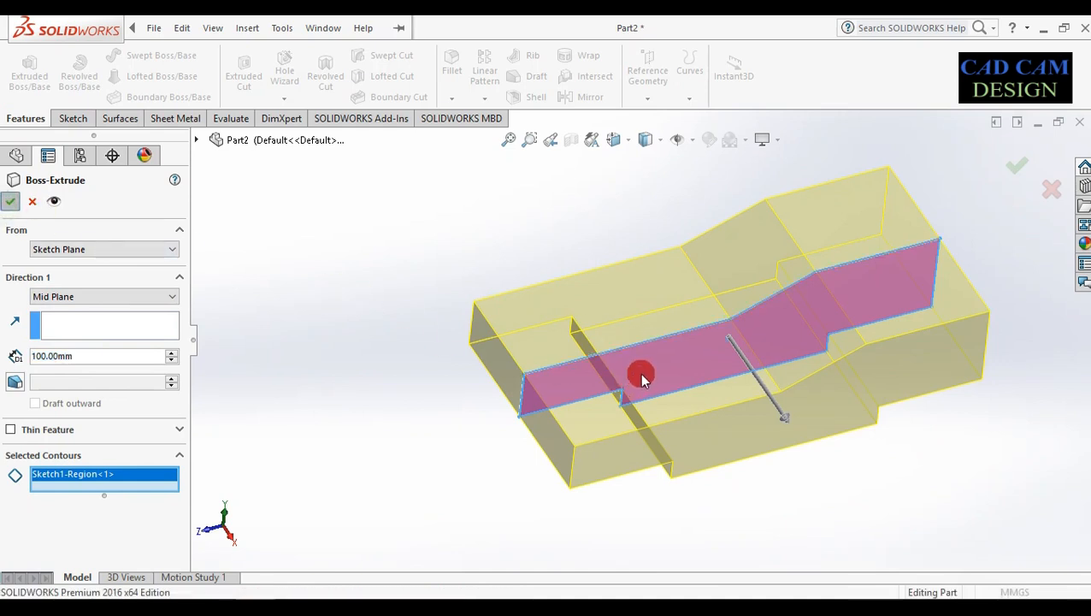
Start a reference plane that uses the lower flat top face of the block as its first reference.
middle_drag(810, 360, 792, 308)
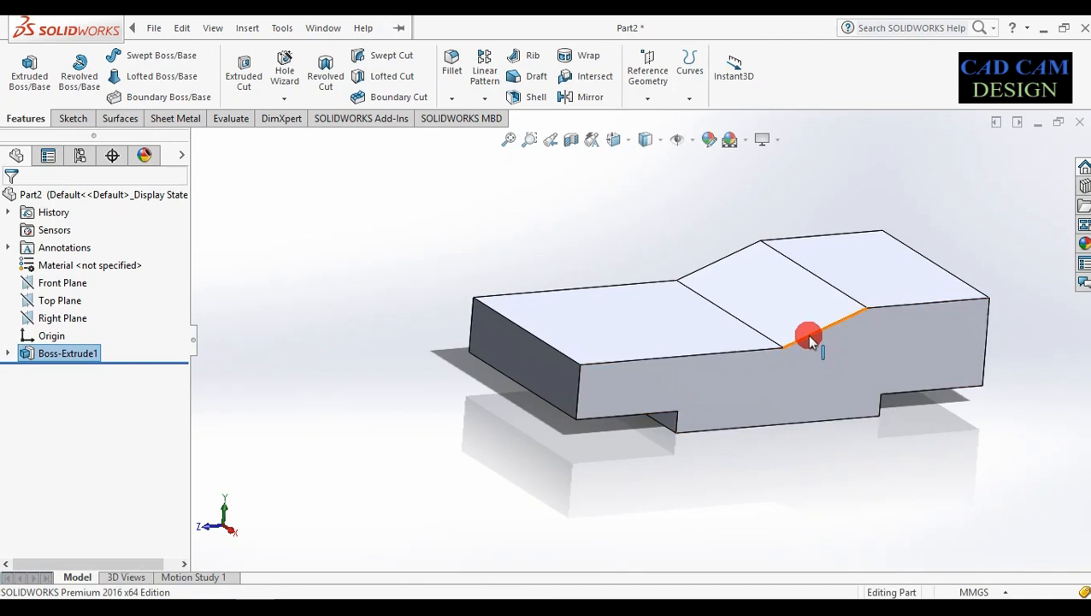
scroll(806, 334, down, 2)
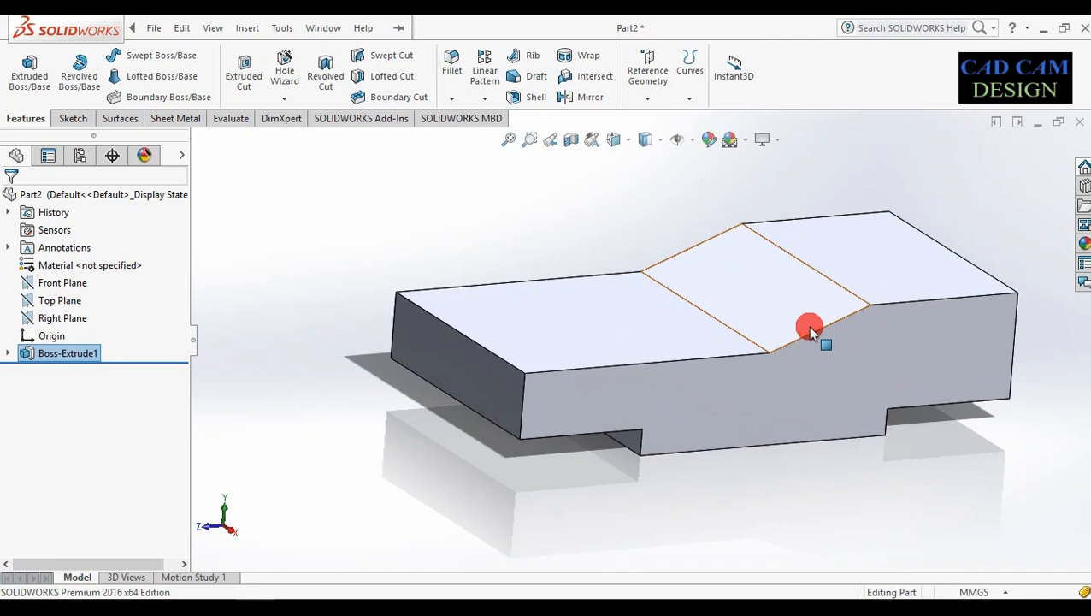
click(552, 342)
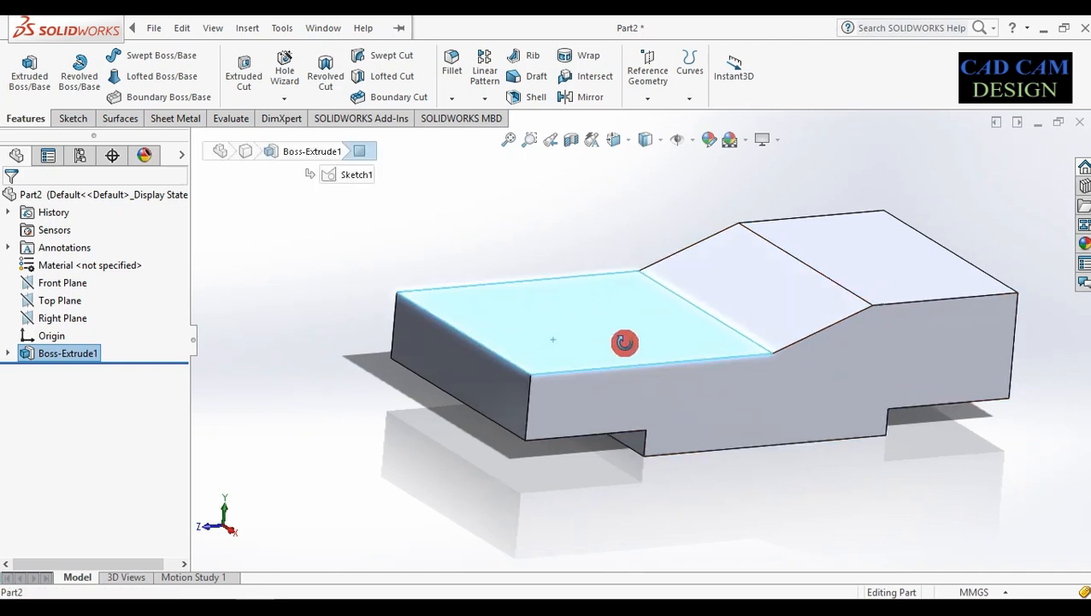
middle_drag(618, 340, 641, 344)
click(598, 325)
click(17, 153)
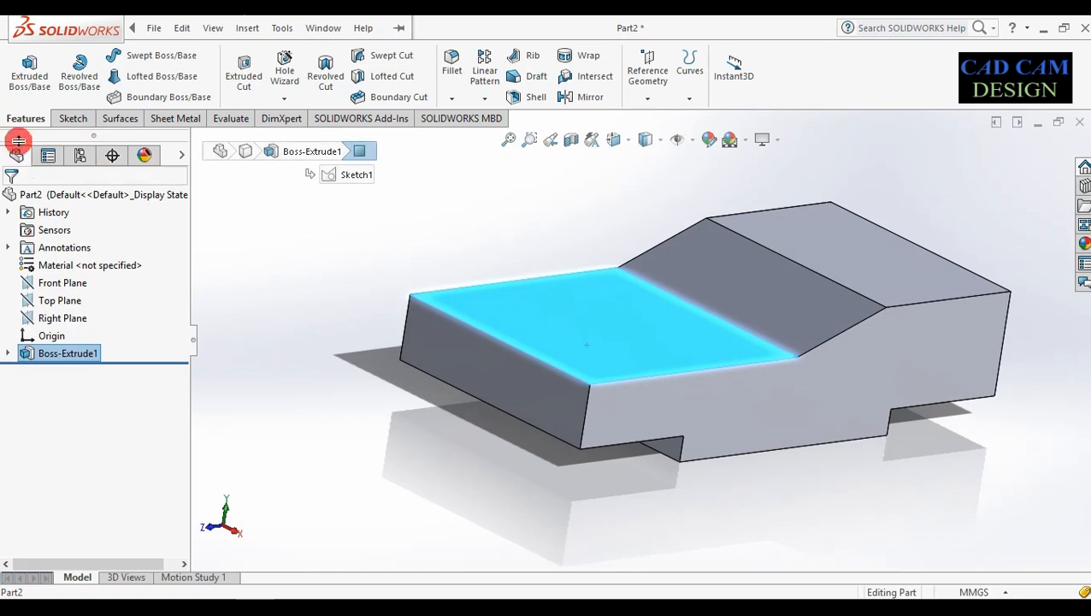
click(647, 97)
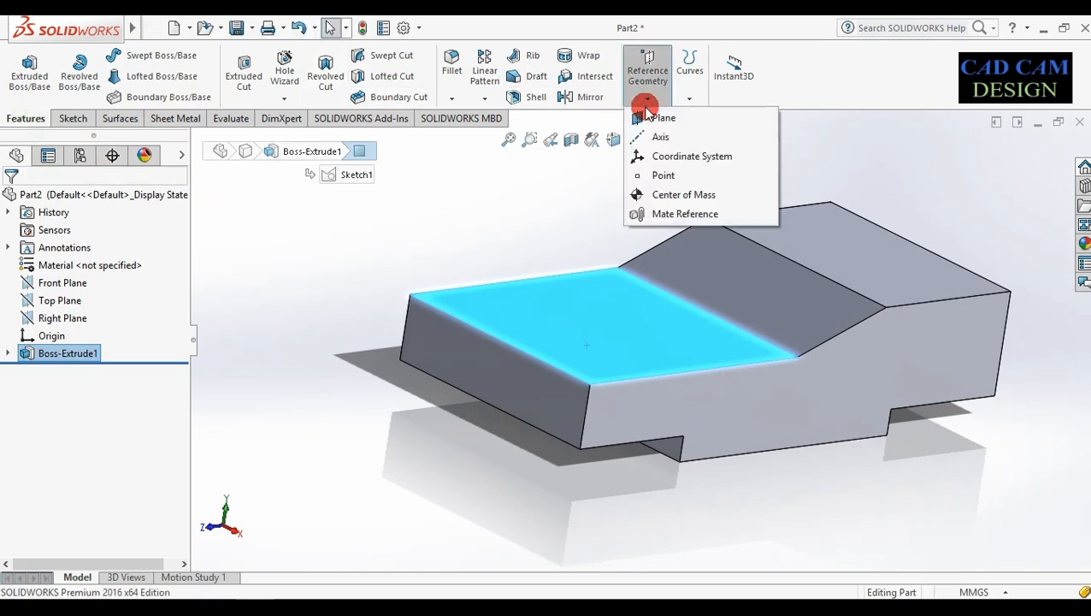
click(645, 118)
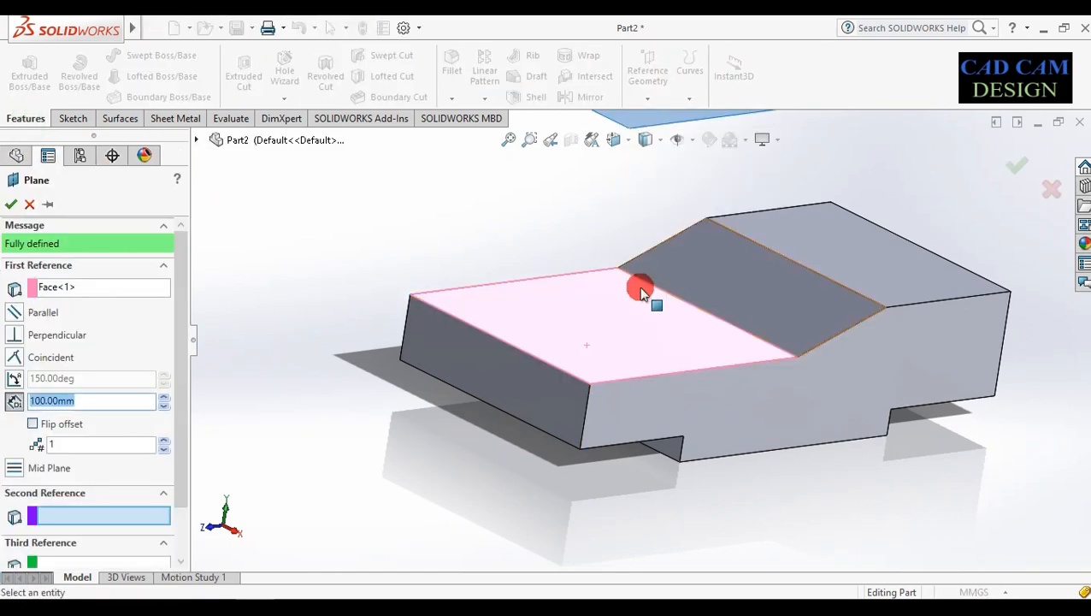
Set the reference plane's offset distance to 0 mm.
click(77, 397)
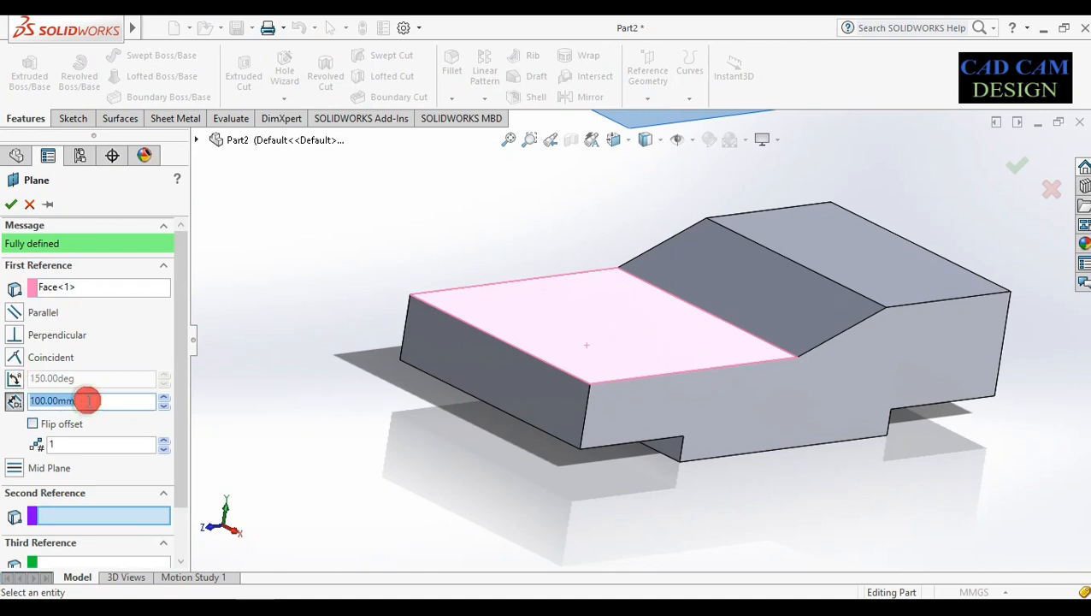
text(0)
key(Return)
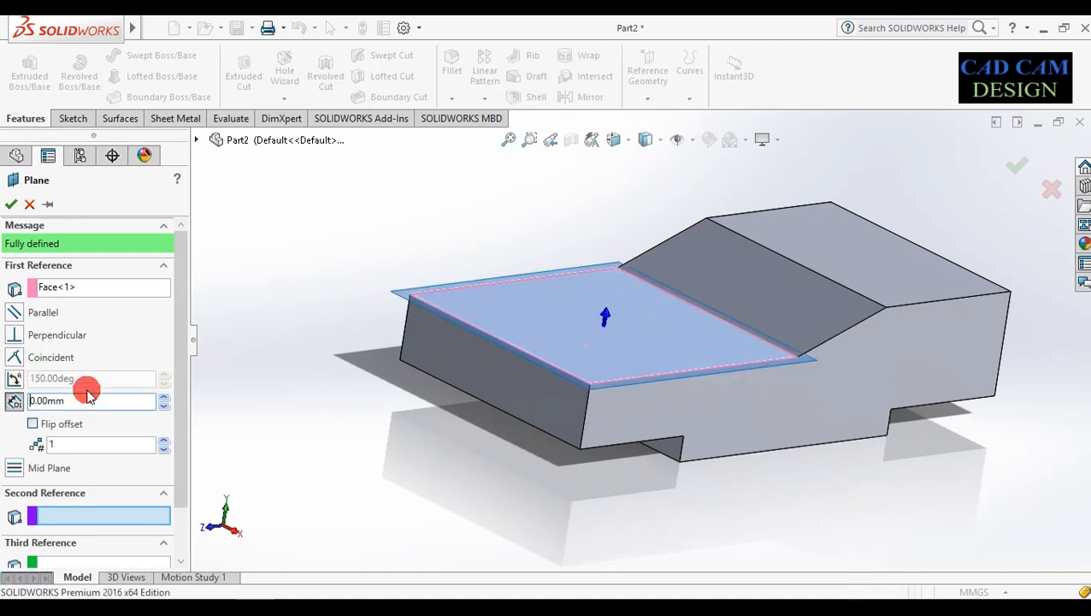
Define the reference plane by an angle of 10 degrees to the selected face.
click(62, 289)
scroll(175, 333, down, 2)
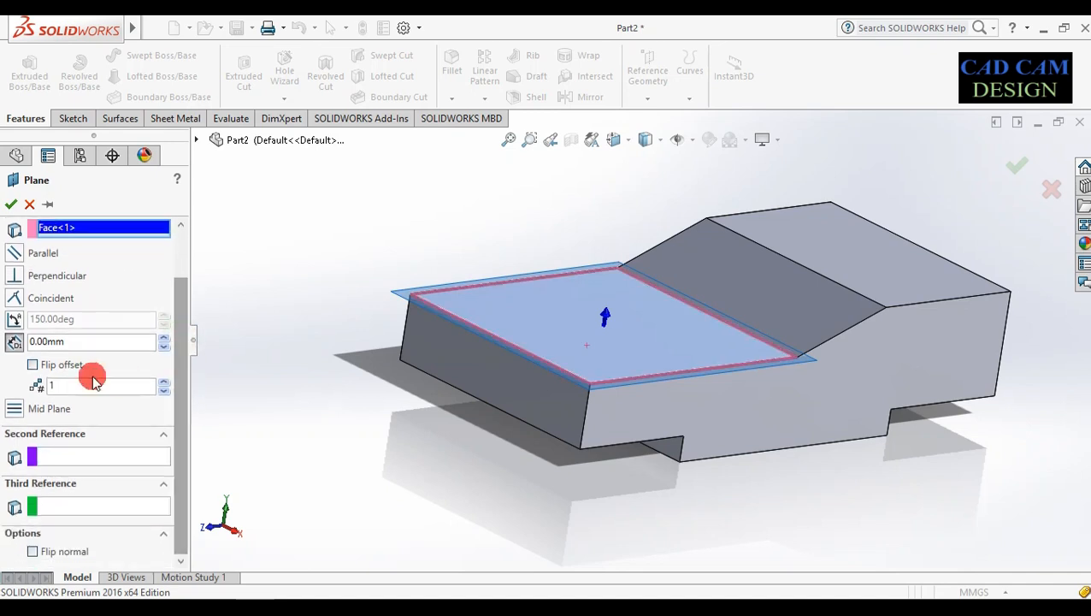
click(12, 319)
double_click(92, 318)
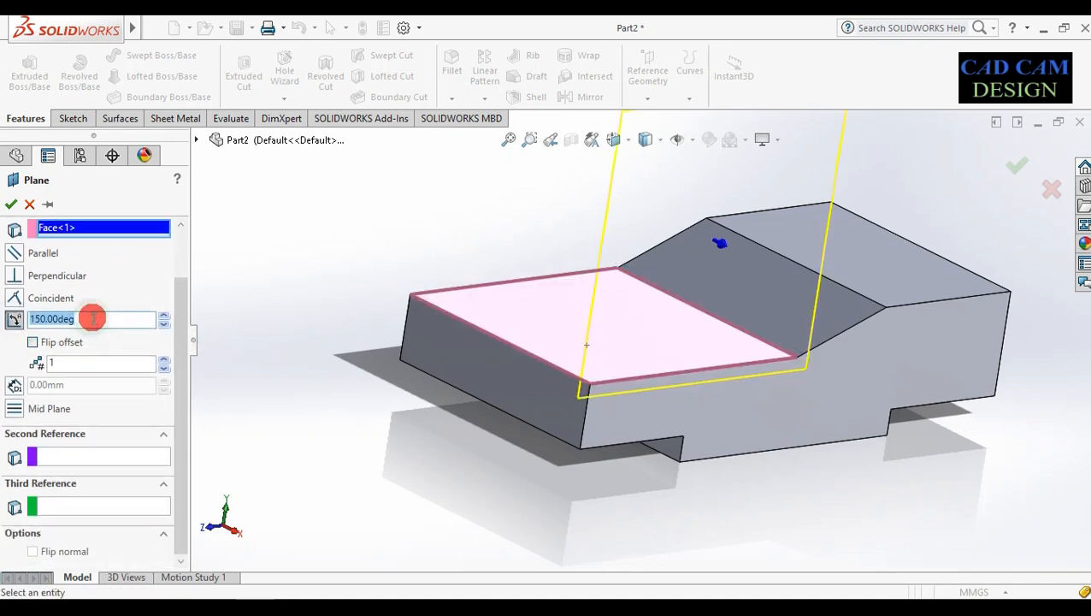
text(10)
key(Return)
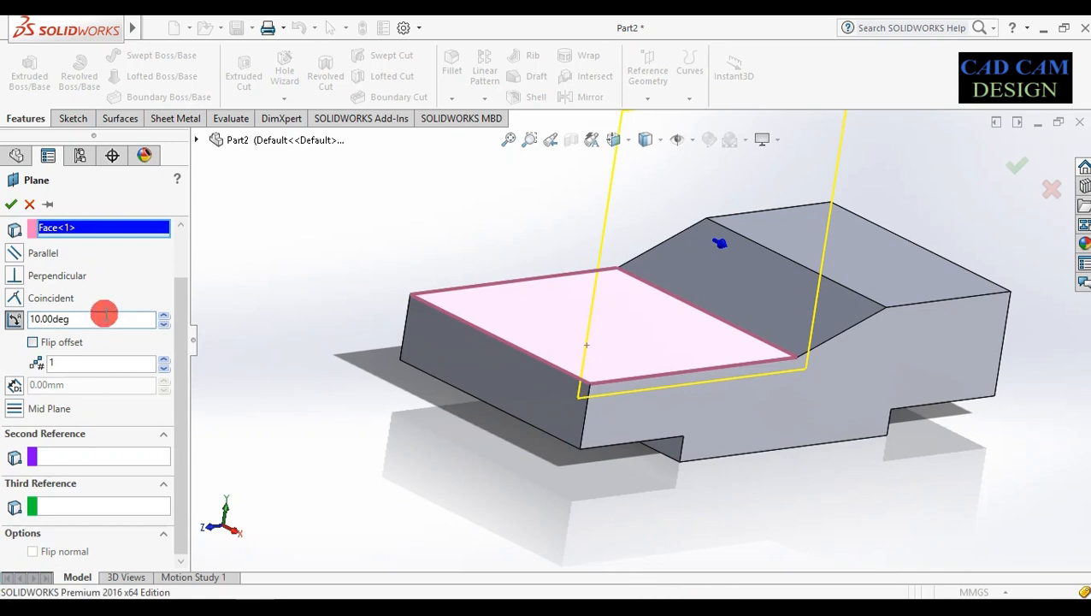
Add the face's near side edge as second reference, flip the angle direction, and accept the inclined plane.
drag(180, 323, 180, 367)
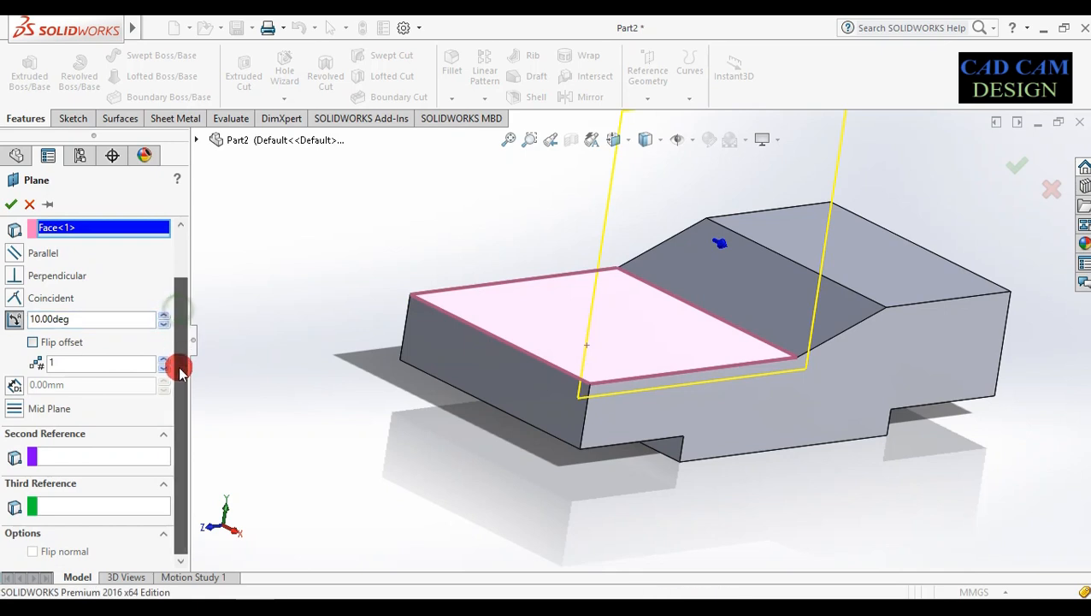
click(67, 455)
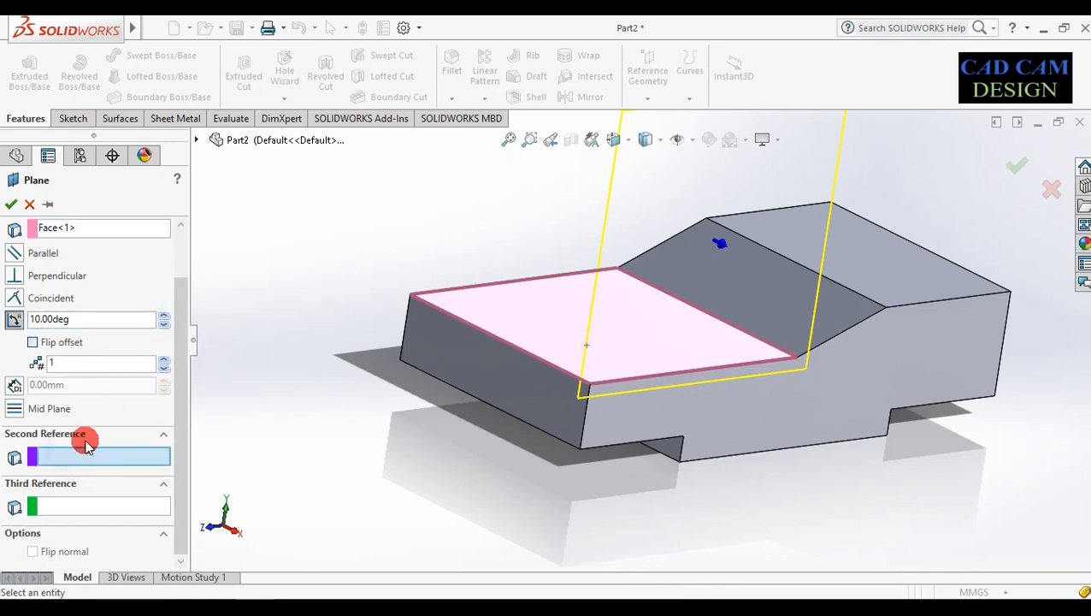
click(665, 381)
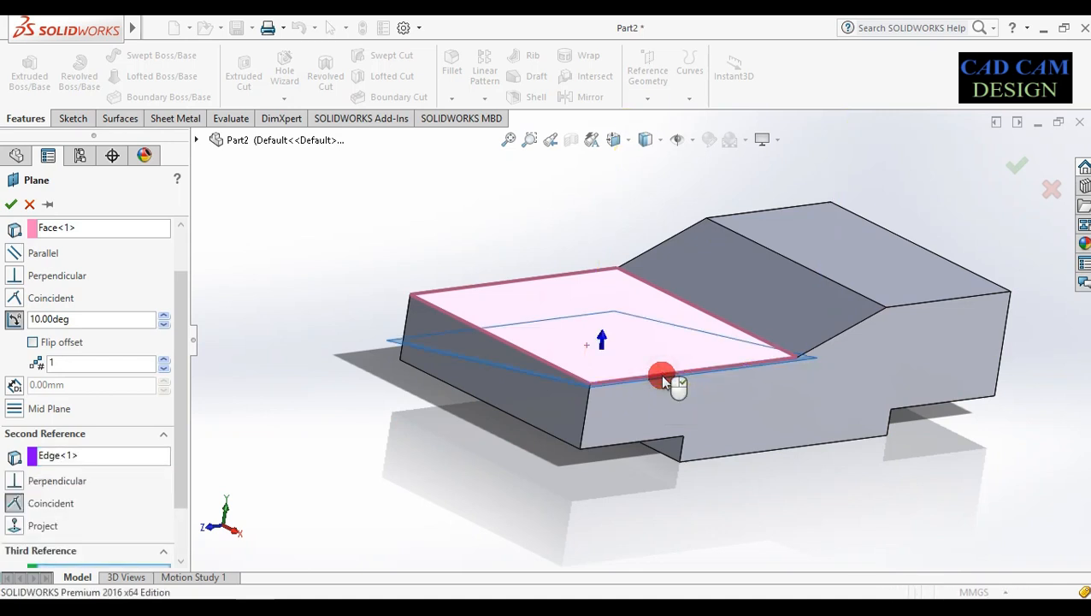
middle_drag(638, 390, 653, 319)
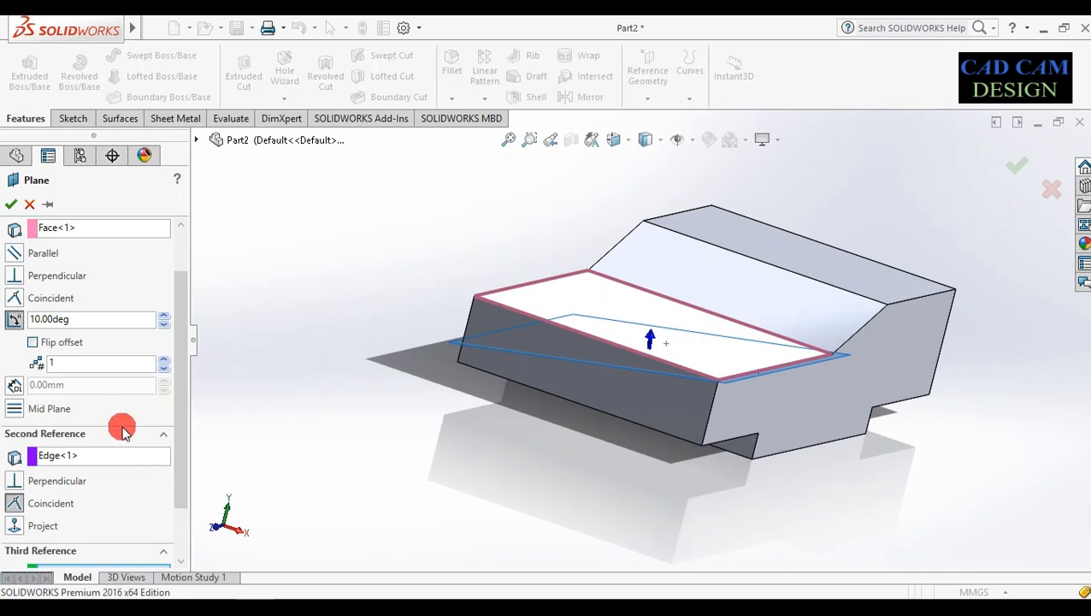
click(33, 343)
mouse_move(560, 317)
middle_down()
mouse_move(616, 309)
mouse_move(565, 325)
mouse_move(577, 318)
middle_up()
click(1015, 167)
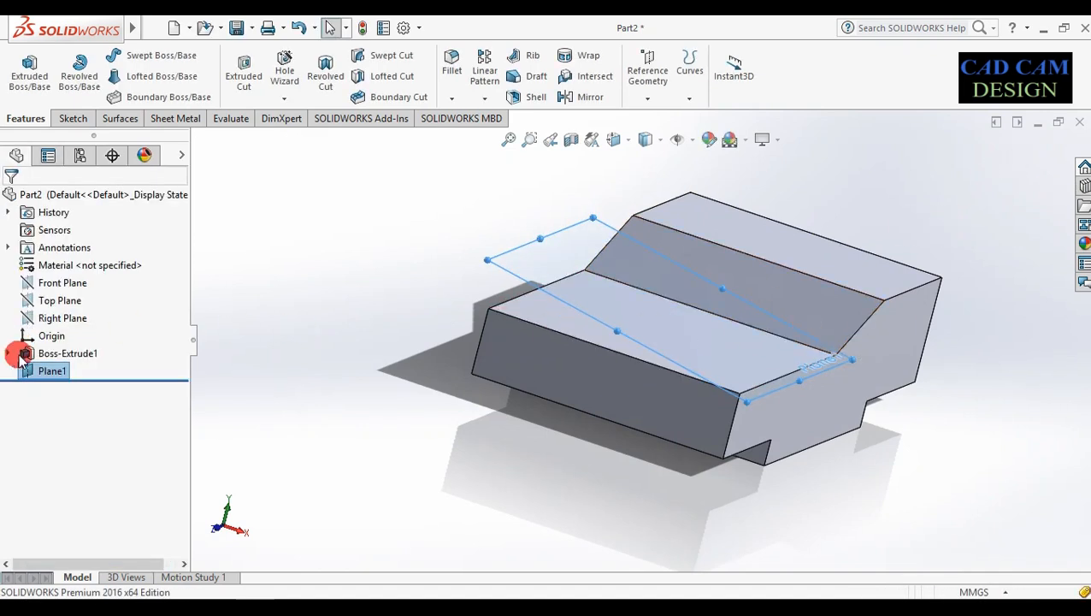
Open a sketch on the new inclined plane and view it normal to the screen.
right_click(33, 376)
click(39, 246)
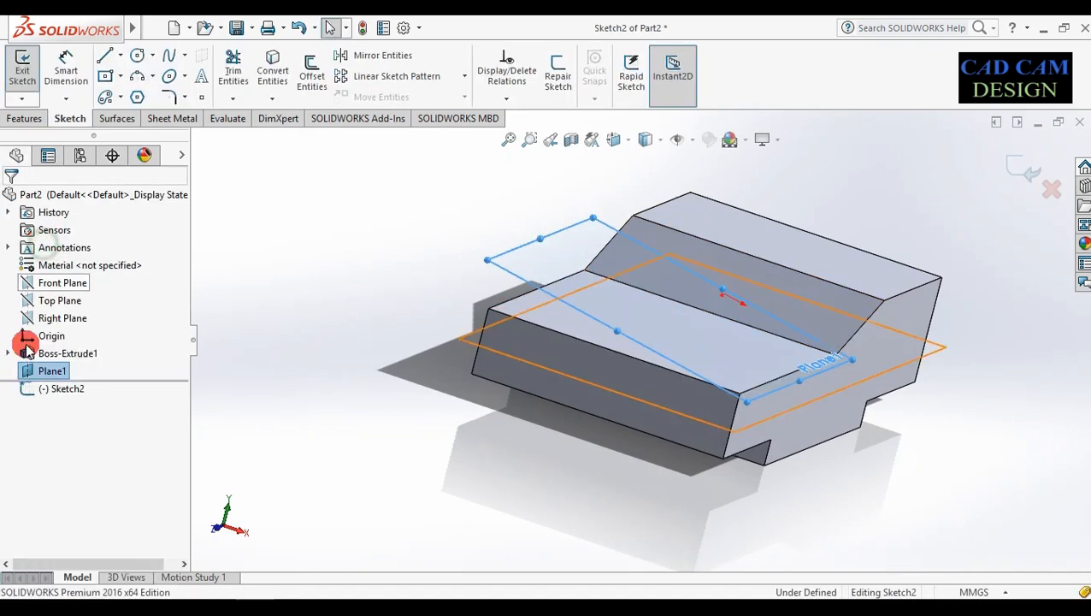
right_click(34, 392)
click(64, 353)
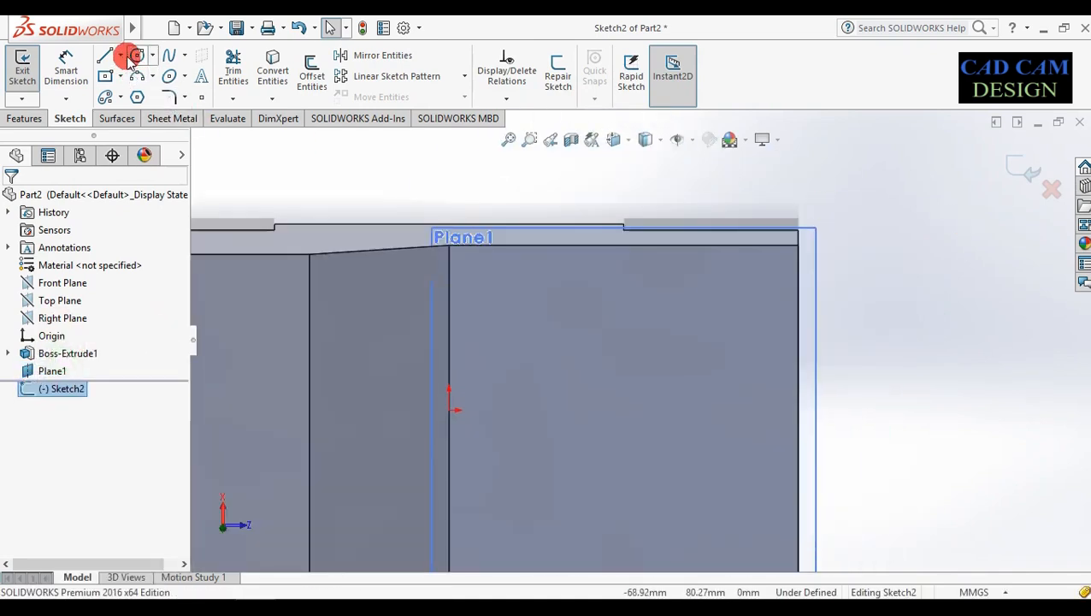
Draw a centerline about 33 mm long along the face's upper edge from its outer corner, continuing with a perpendicular centerline into the face.
click(134, 55)
click(121, 56)
click(141, 92)
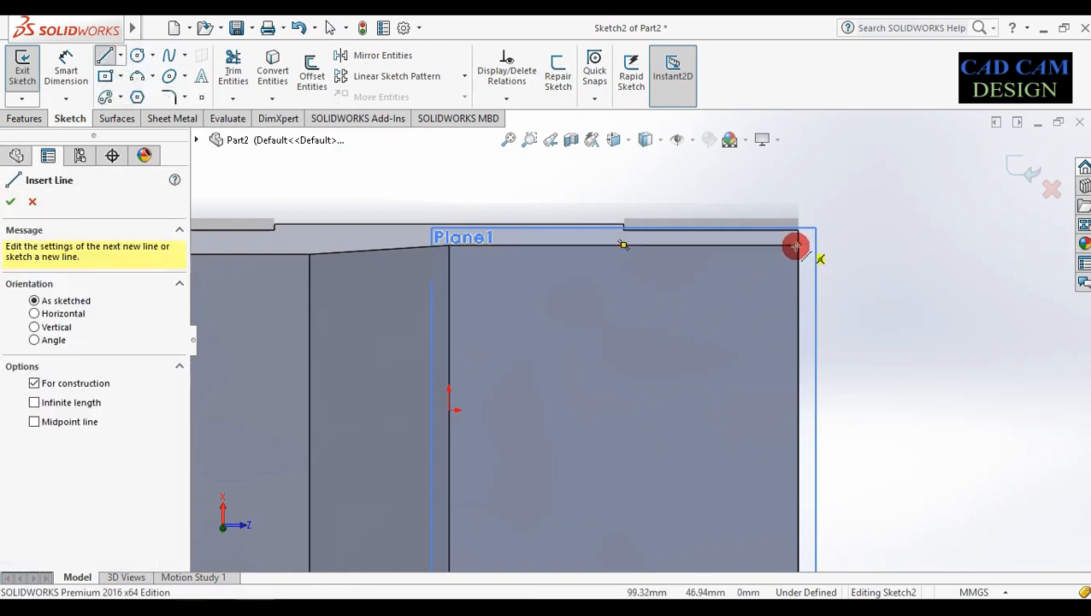
drag(796, 245, 667, 246)
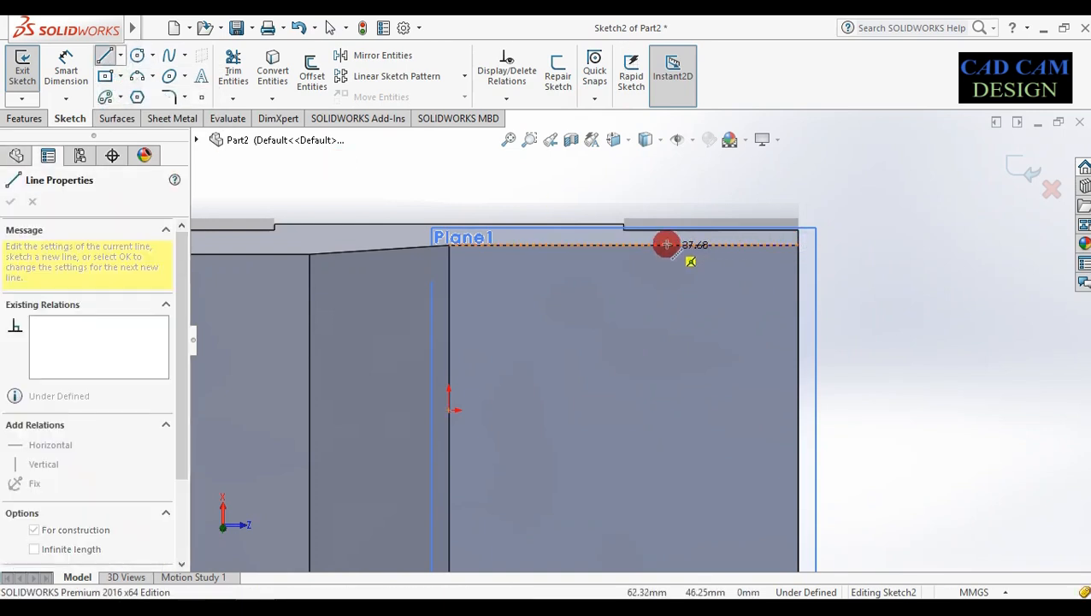
click(684, 245)
click(682, 365)
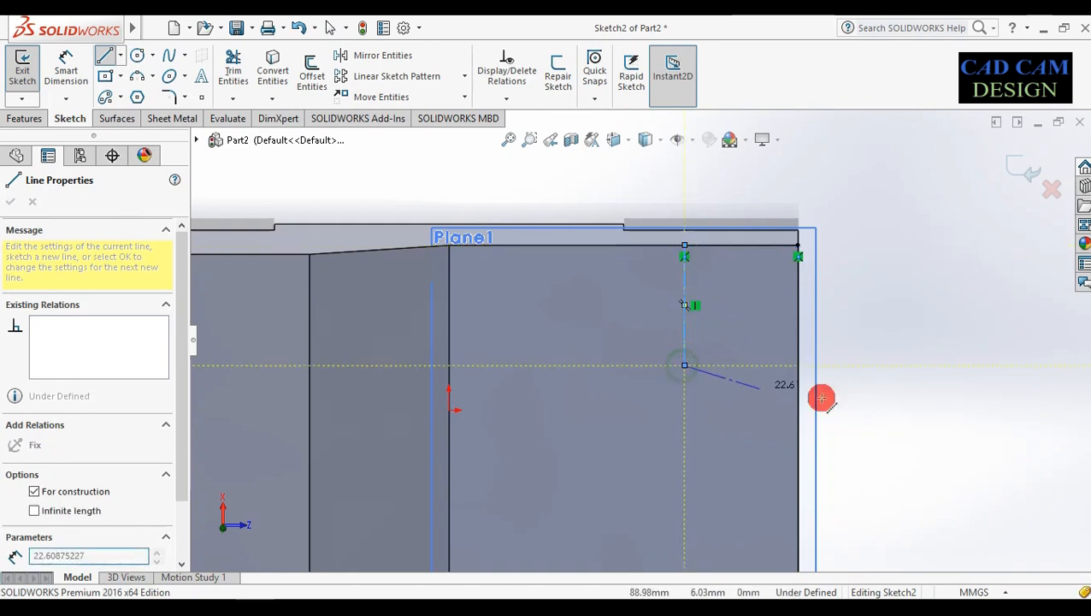
key(Escape)
Dimension the centerline along the edge and the perpendicular centerline to 40 mm each.
right_drag(942, 440, 940, 213)
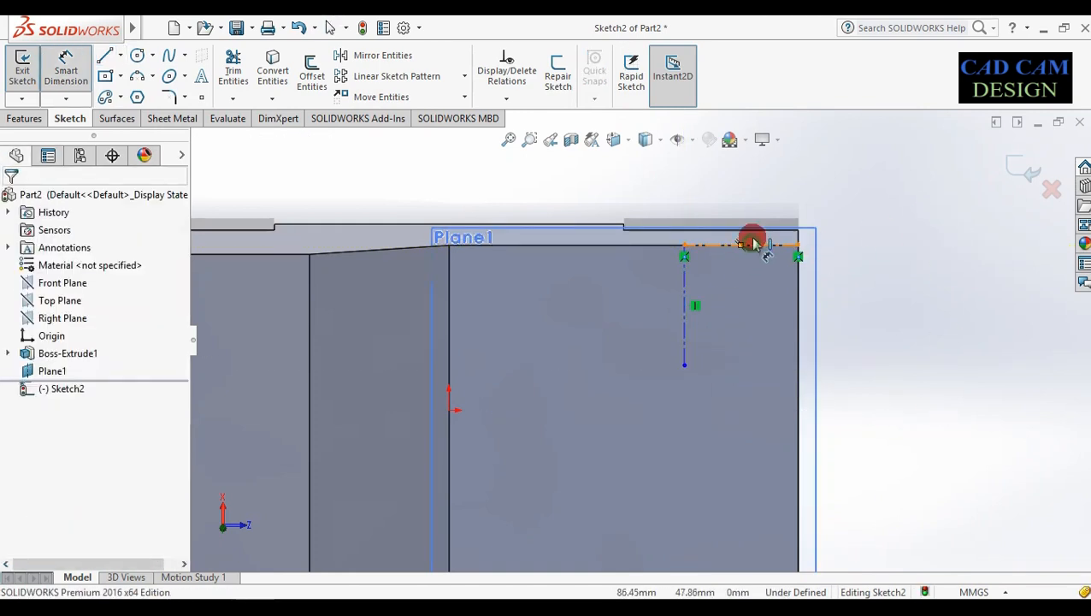
click(752, 246)
click(753, 197)
text(40)
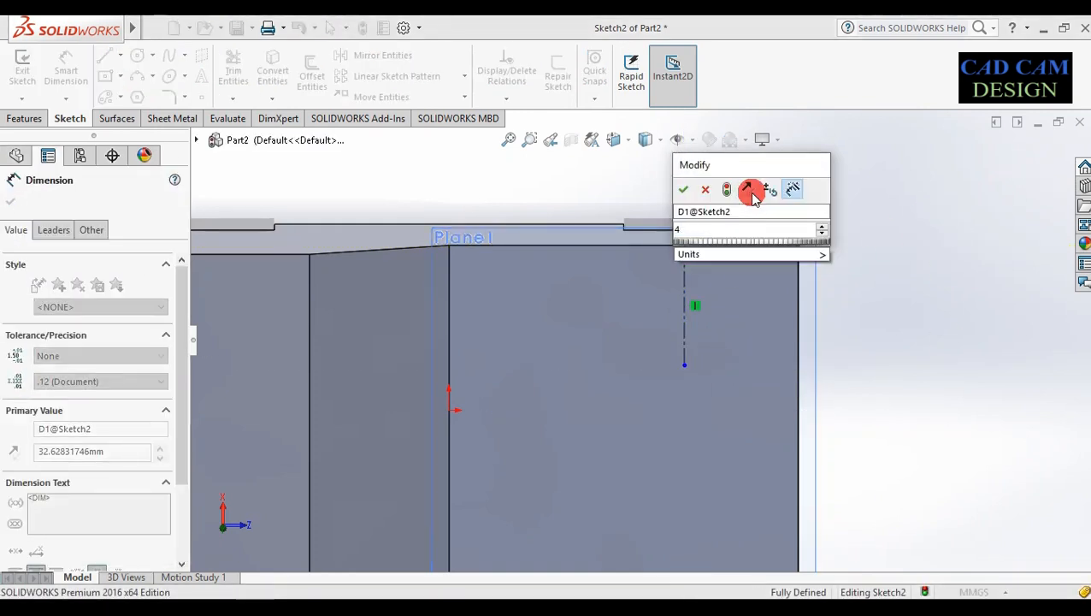
key(Return)
click(658, 286)
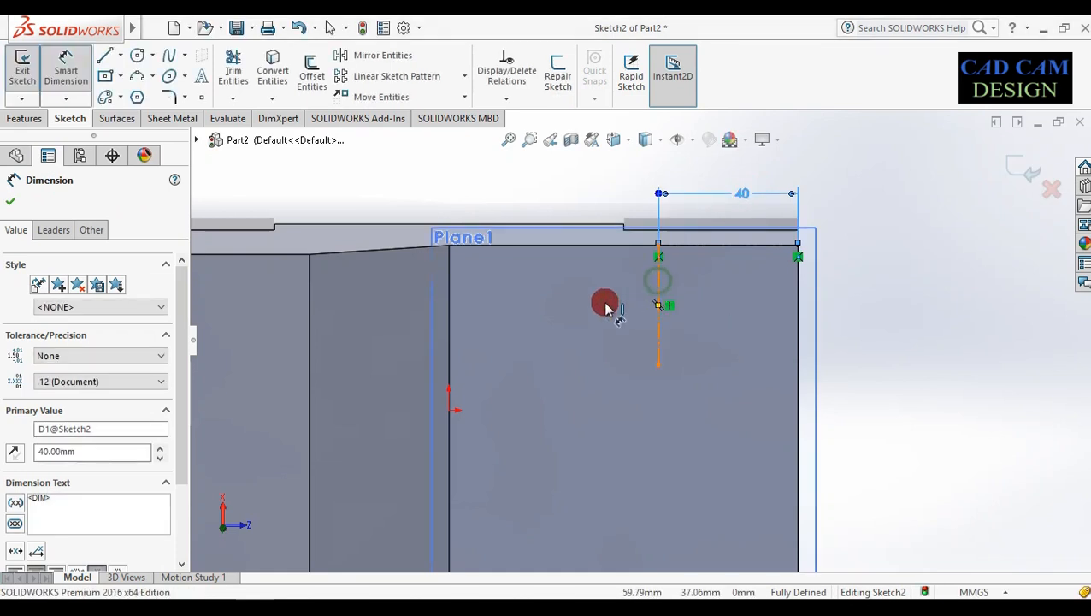
click(586, 307)
text(40)
key(Return)
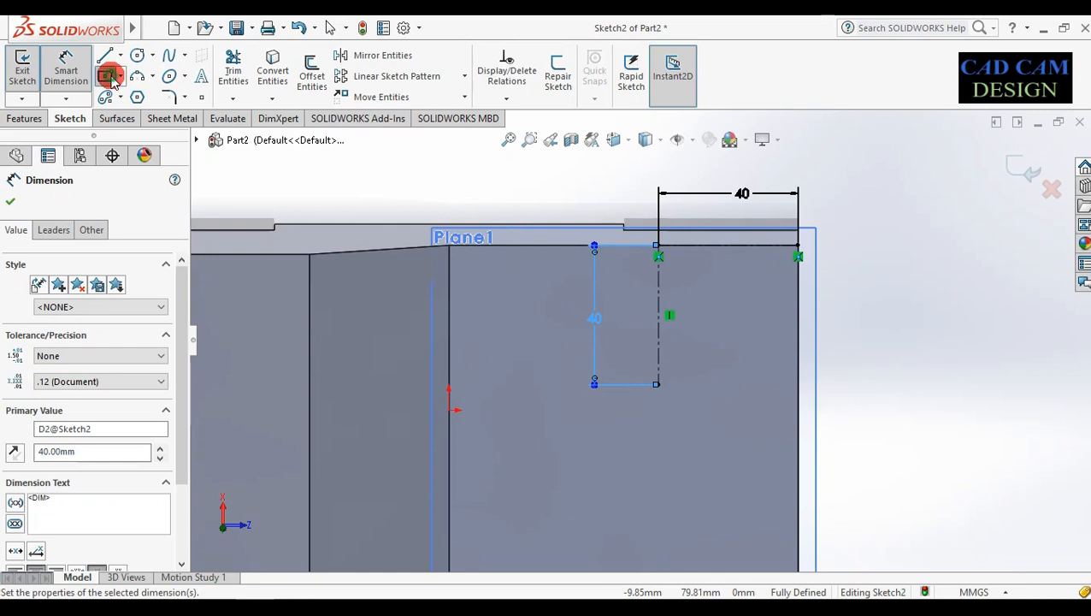
Draw a center rectangle about 29 by 40 mm, centred on the perpendicular centerline's midpoint, with its upper side on the face's edge.
click(109, 76)
click(659, 317)
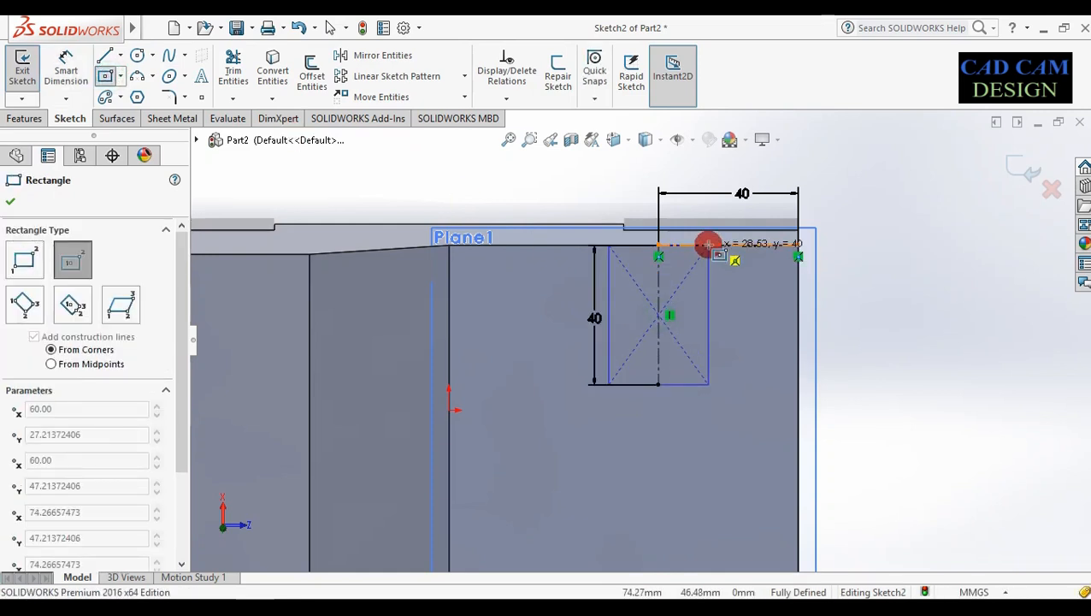
click(708, 246)
Dimension the rectangle's width as 40 mm and move the vertical 40 mm dimension clear of the rectangle.
right_drag(838, 356, 841, 236)
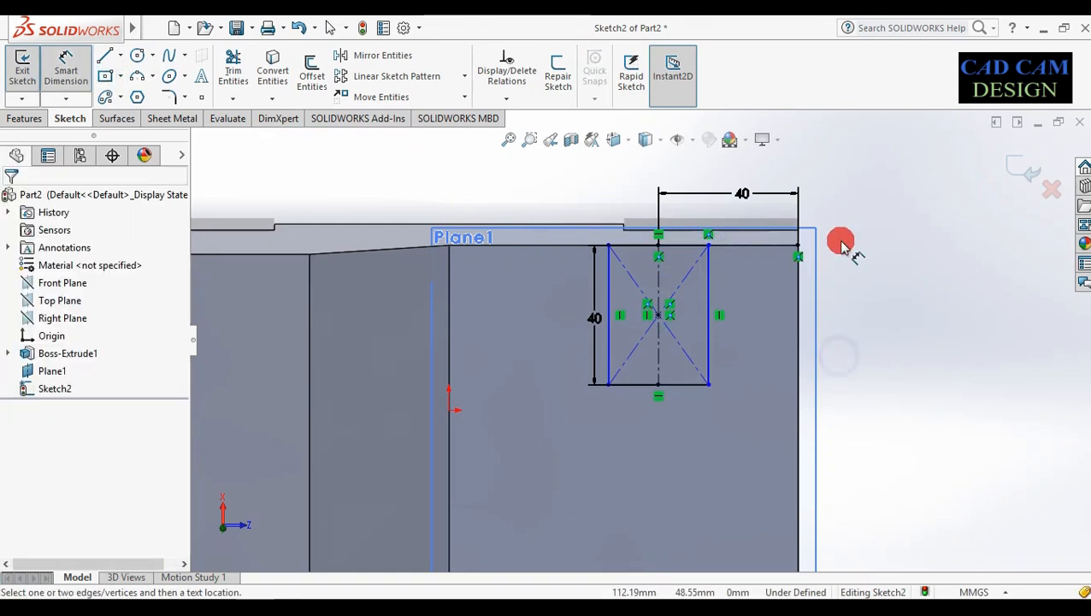
click(675, 383)
click(658, 415)
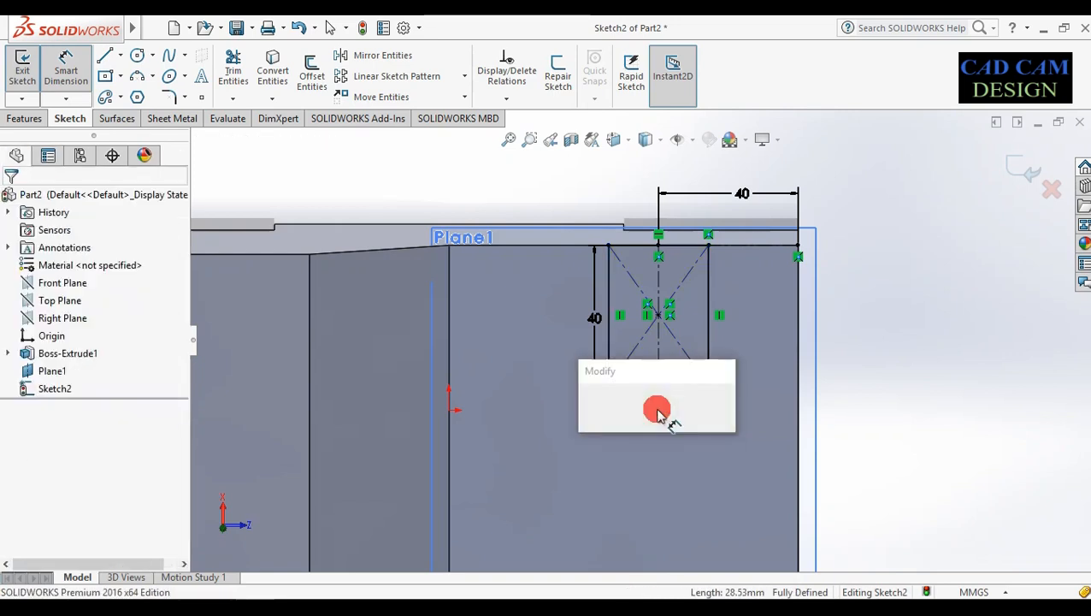
text(40)
key(Return)
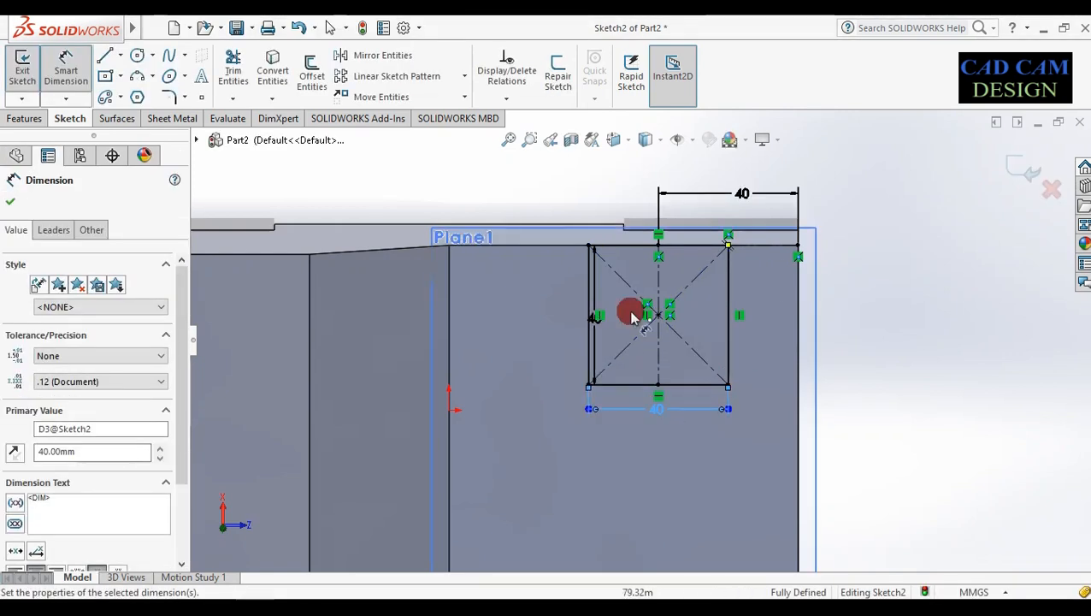
drag(581, 323, 560, 323)
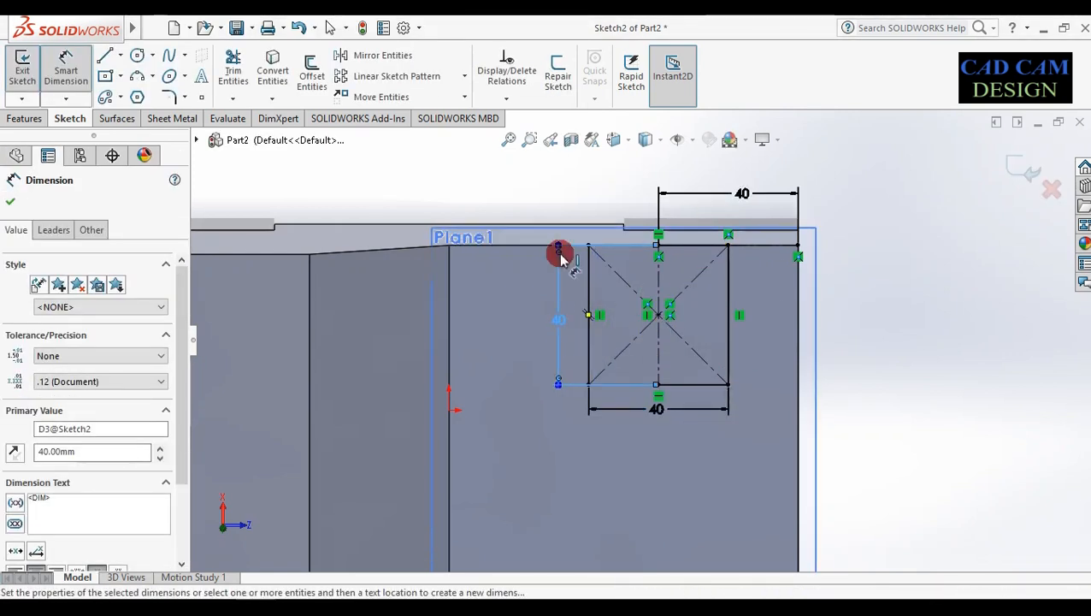
click(12, 118)
click(29, 66)
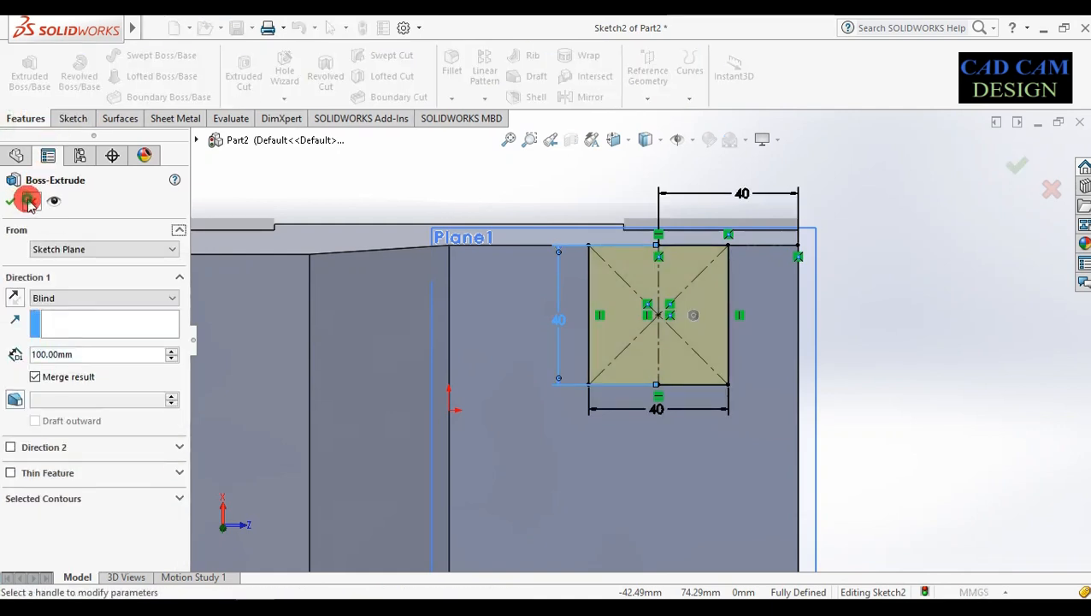
click(29, 201)
Draw a three-point arc with a radius of about 20 mm between the rectangle's two inner corners, bulging away from the face's edge.
click(74, 119)
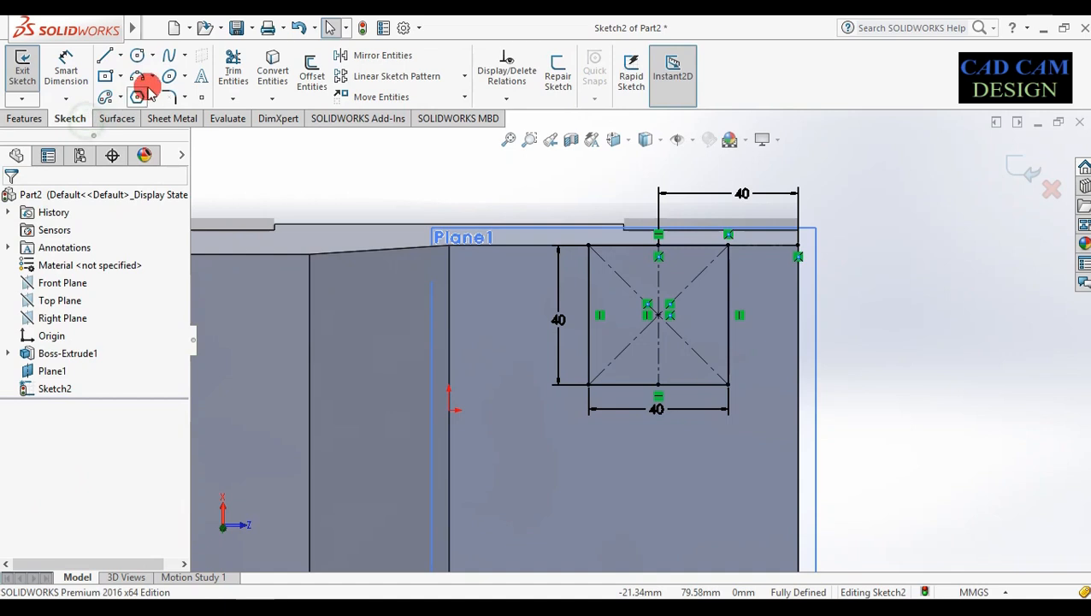
click(139, 75)
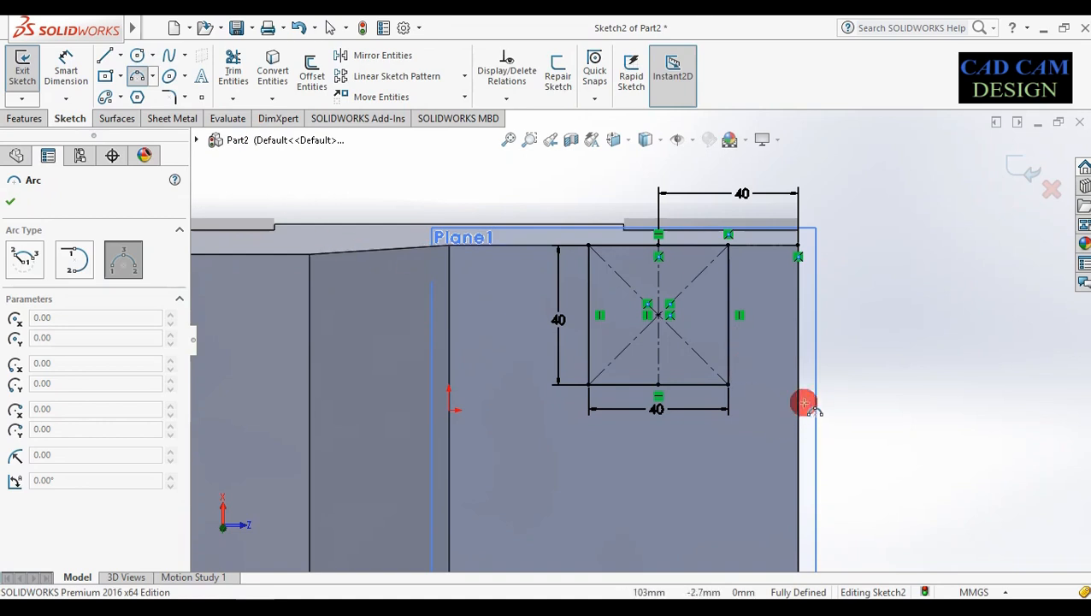
scroll(812, 413, down, 2)
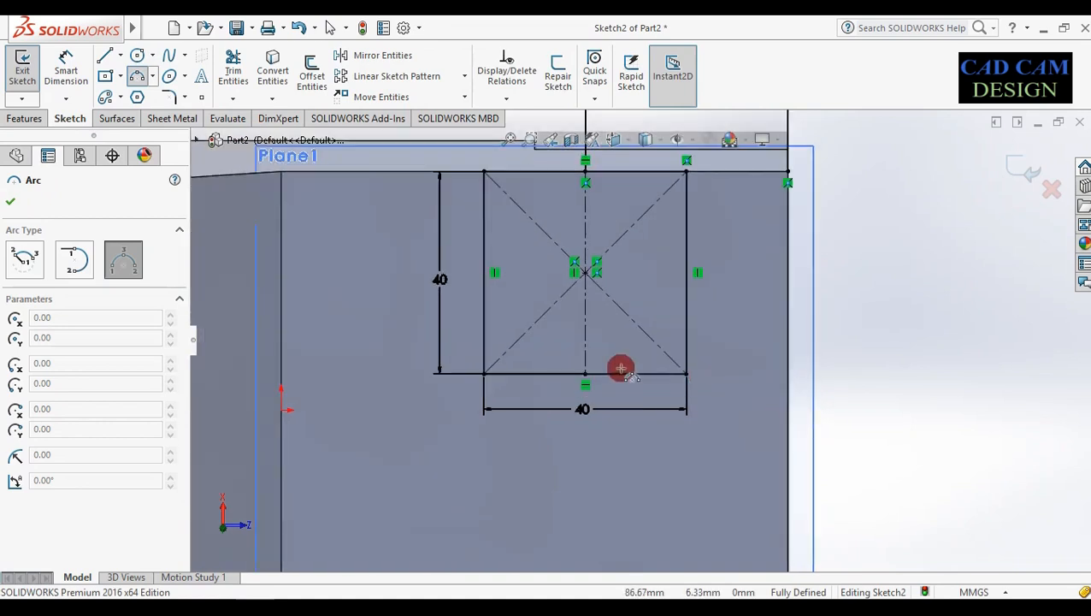
click(482, 374)
click(688, 374)
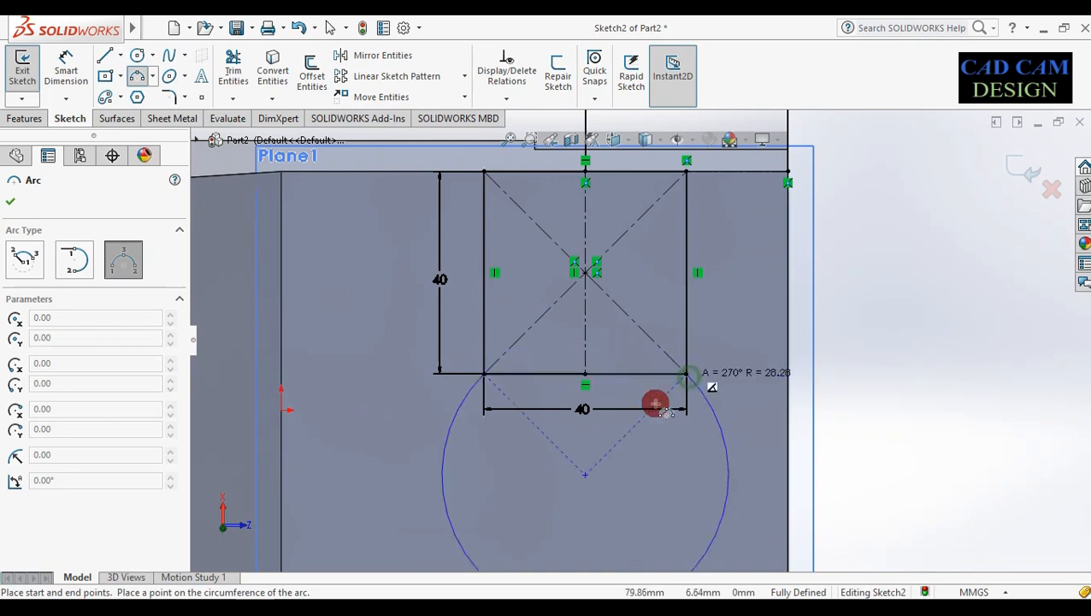
click(615, 483)
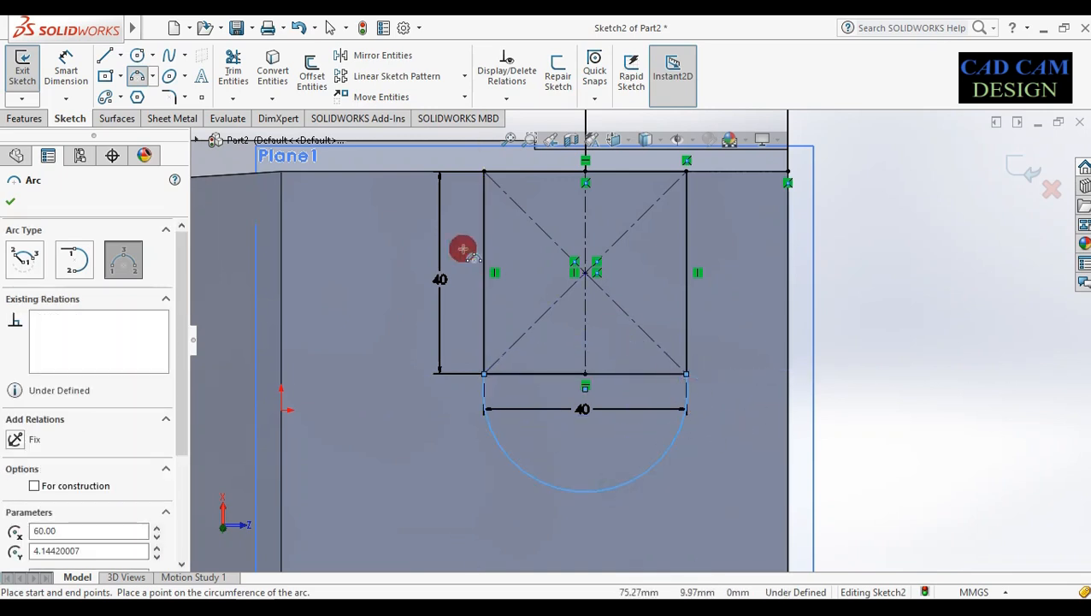
Dimension the arc's radius as 20 mm.
click(66, 70)
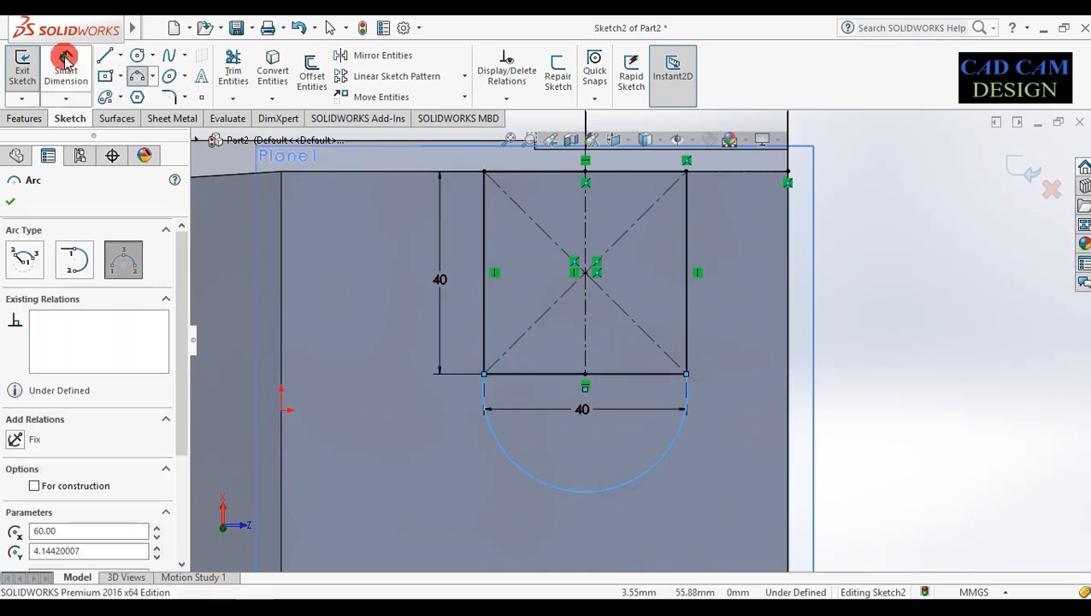
click(675, 453)
click(689, 488)
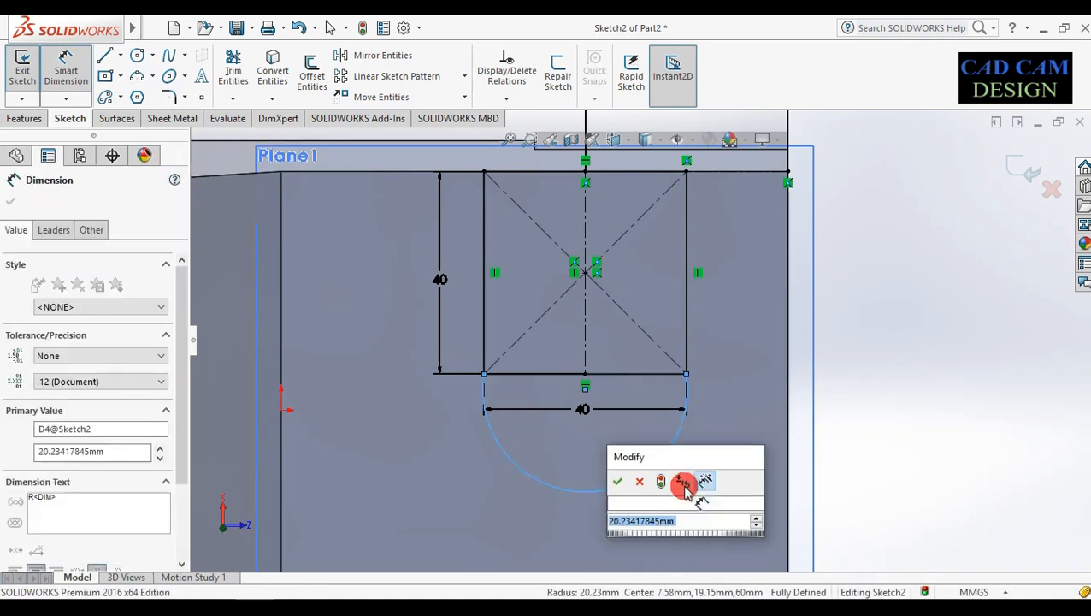
text(20)
key(Return)
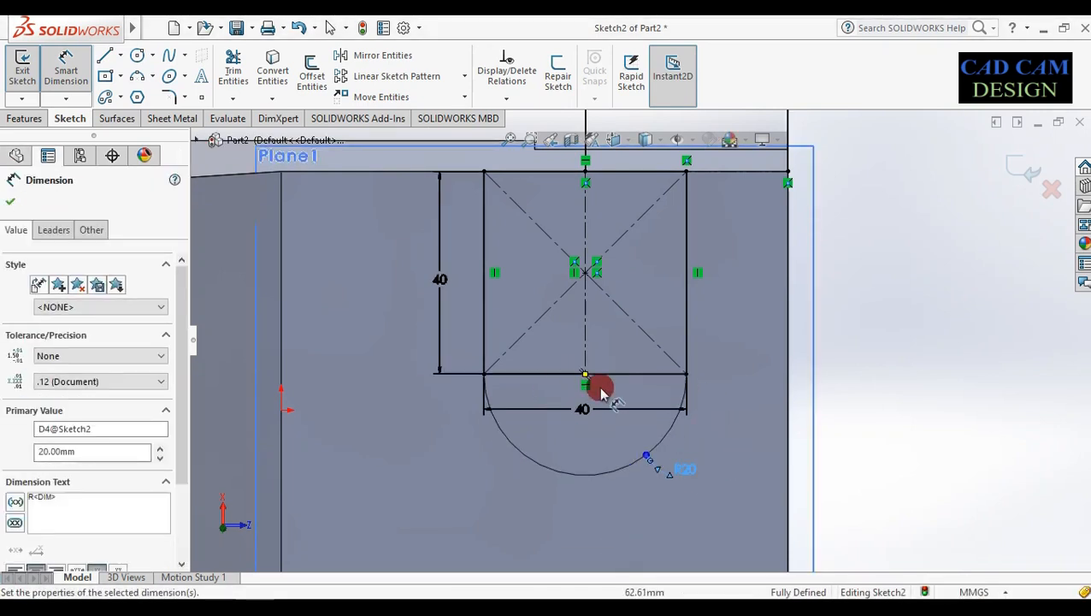
Trim away the rectangle's side beside the arc, its diagonals and the centerline inside it, leaving a round-ended profile.
click(40, 119)
click(84, 118)
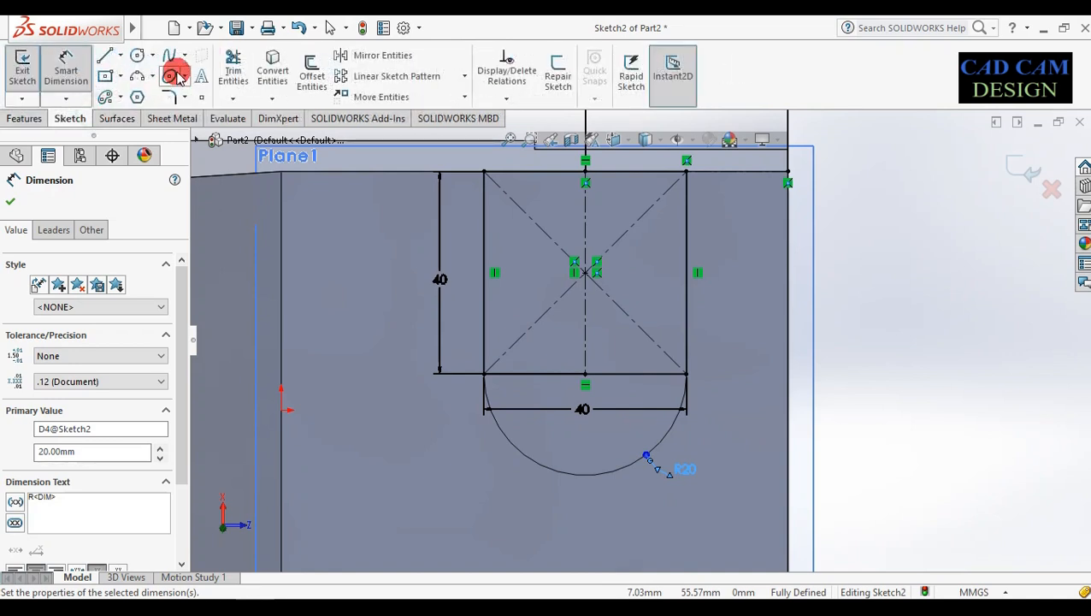
click(233, 70)
mouse_move(535, 250)
mouse_down()
mouse_move(554, 411)
mouse_move(656, 263)
mouse_up()
drag(555, 291, 592, 386)
drag(560, 299, 644, 198)
click(1036, 178)
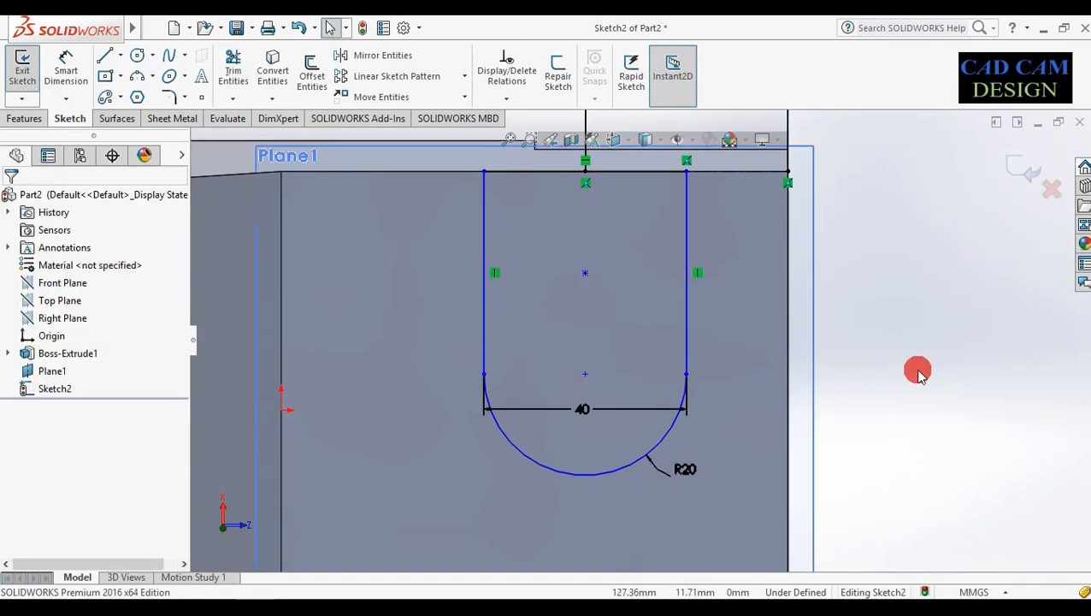
Start a blind boss extrusion of the round-ended profile, reversed into the block, with a depth of 10 mm.
scroll(916, 369, up, 4)
mouse_move(755, 493)
middle_down()
mouse_move(759, 237)
mouse_move(735, 212)
mouse_move(499, 382)
mouse_move(485, 350)
middle_up()
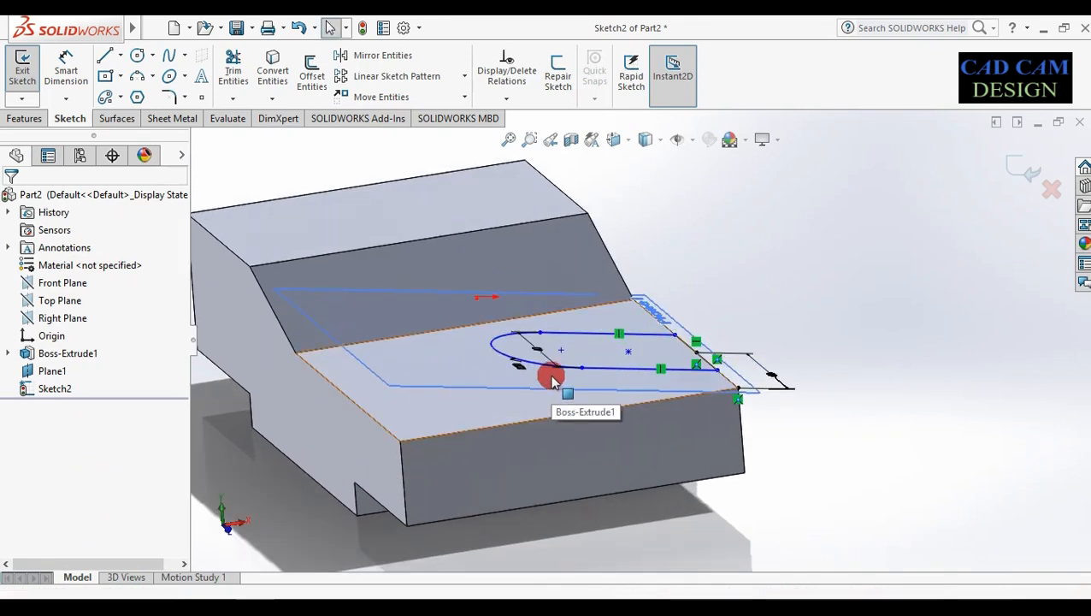
mouse_move(555, 370)
middle_down()
mouse_move(550, 316)
mouse_move(523, 292)
mouse_move(517, 316)
mouse_move(506, 305)
middle_up()
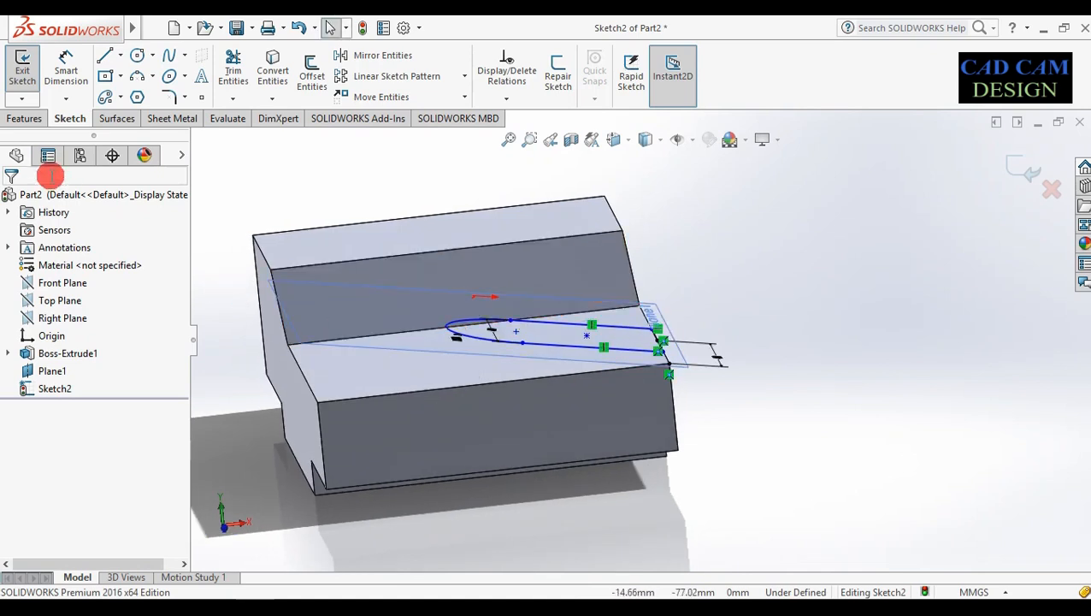
click(25, 118)
click(29, 71)
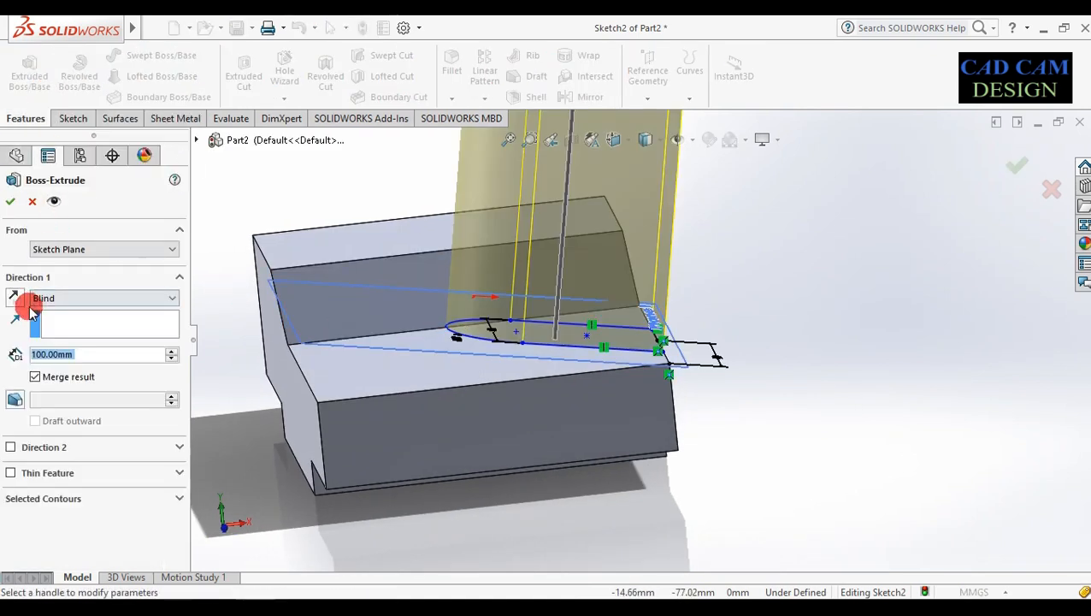
click(20, 301)
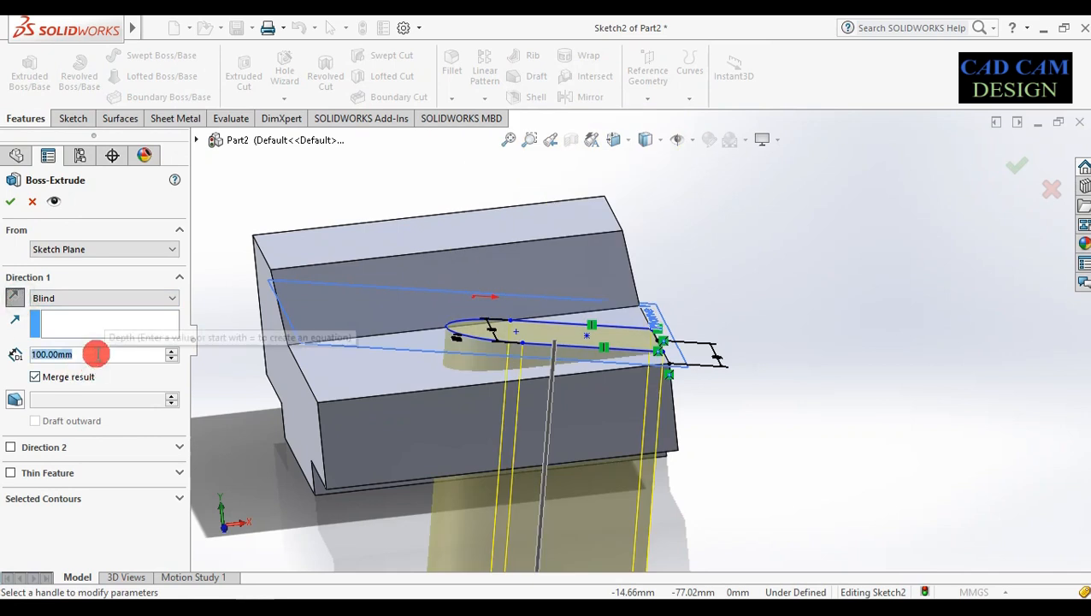
text(10)
key(Return)
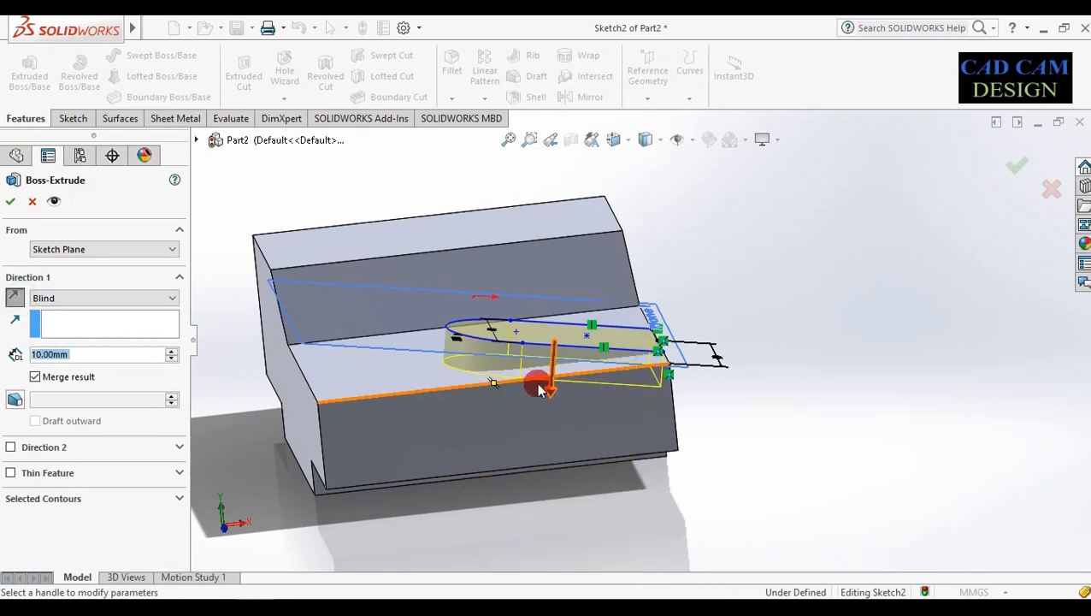
Check where the extrusion ends against the block, set its depth to 15 mm and finish the boss.
scroll(494, 370, up, 1)
scroll(459, 360, down, 5)
scroll(459, 359, down, 2)
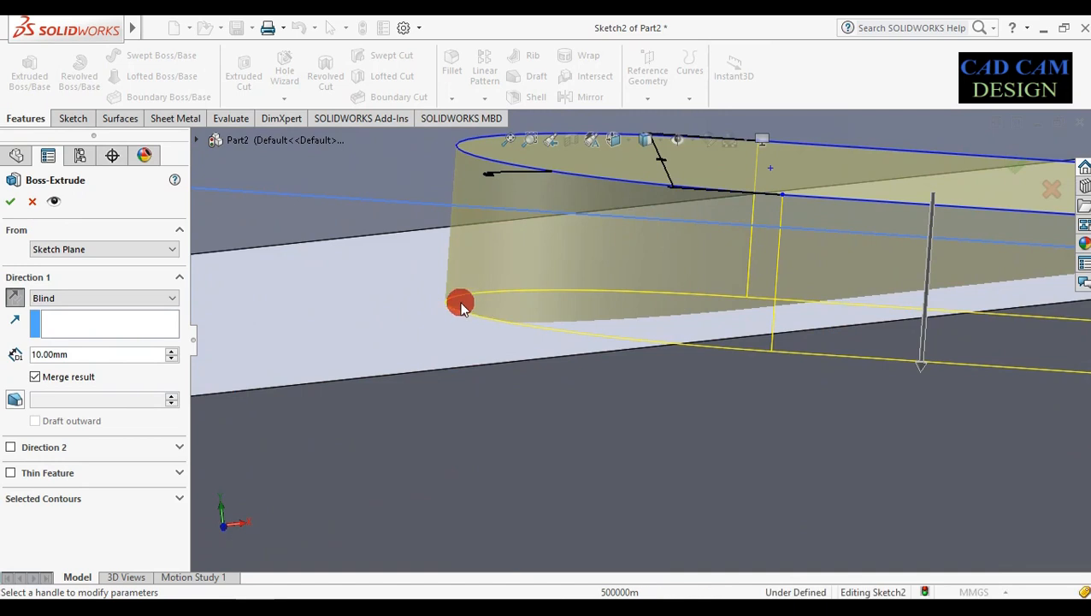
scroll(477, 313, down, 3)
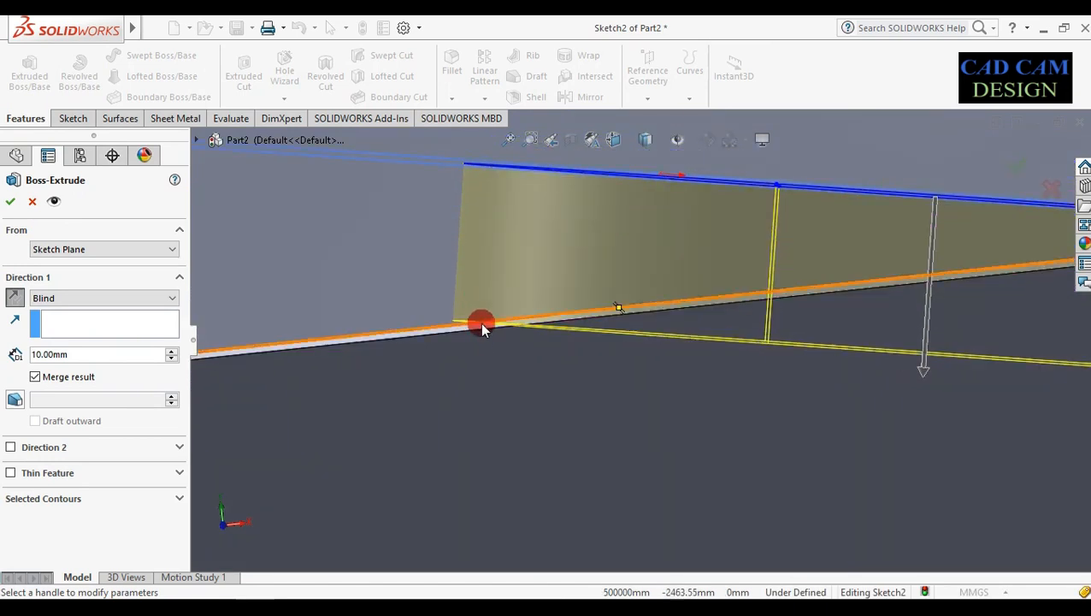
scroll(497, 318, down, 4)
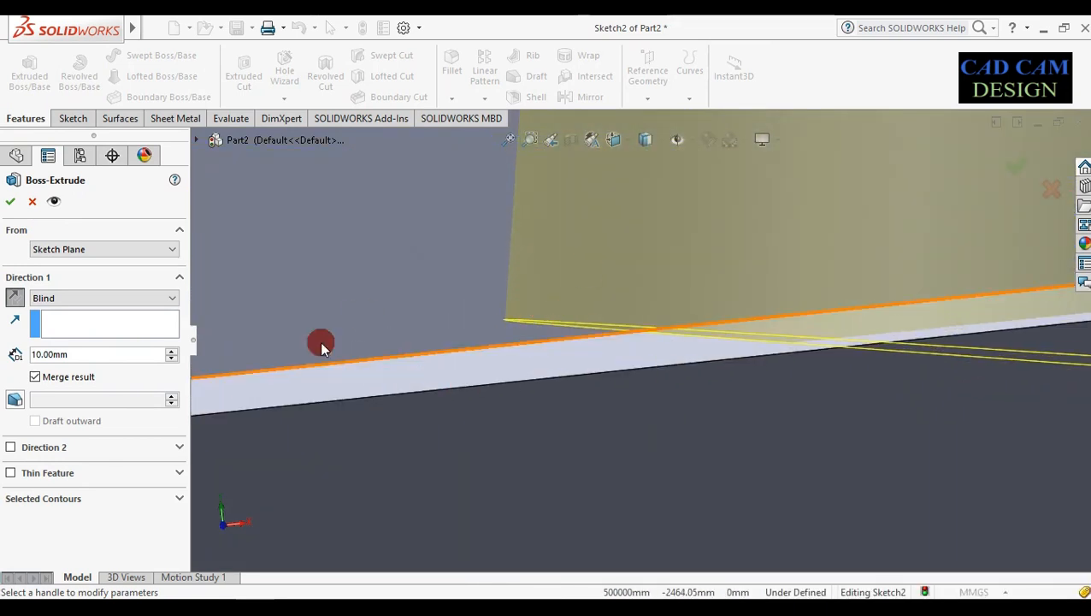
text(15)
key(Return)
scroll(533, 443, up, 1)
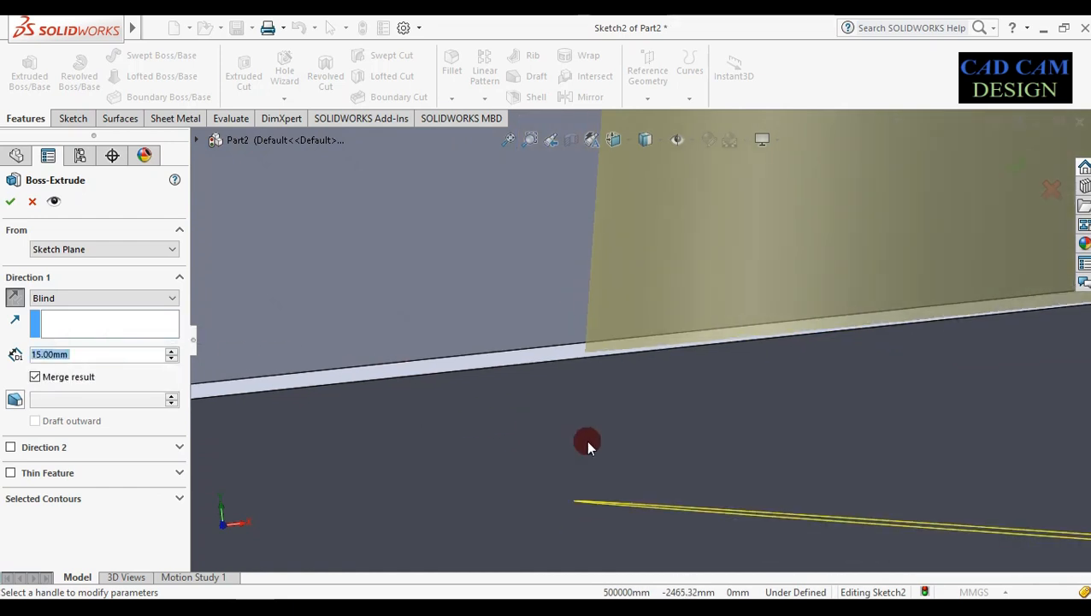
scroll(614, 418, up, 3)
scroll(613, 414, up, 3)
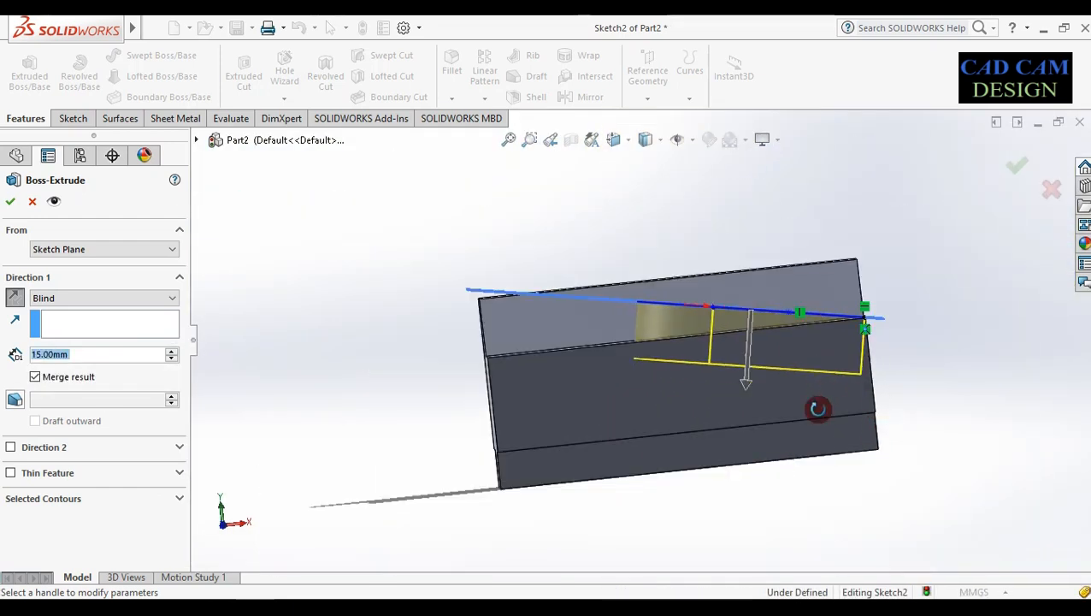
middle_drag(817, 408, 905, 296)
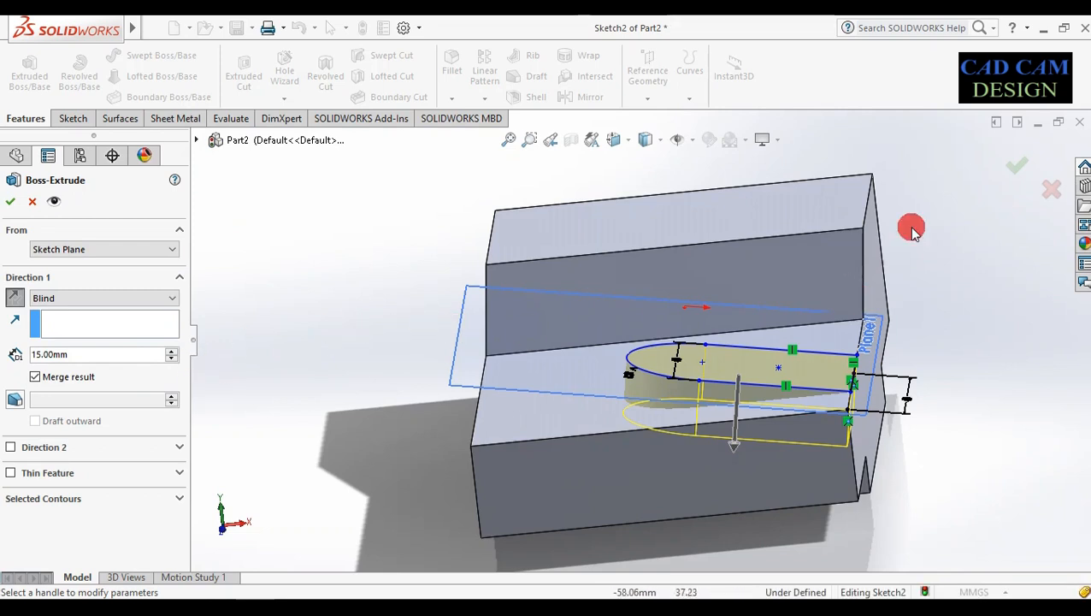
key(Return)
Hide the angled plane and start a new sketch on the top face of the round-ended boss.
right_click(459, 372)
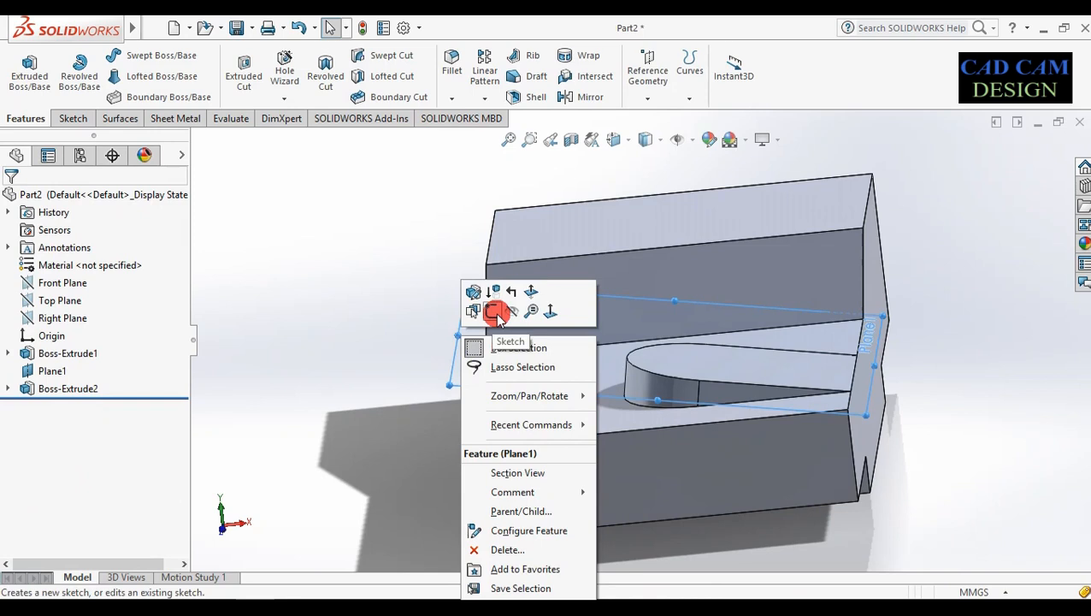
click(510, 313)
middle_drag(725, 433, 678, 479)
click(673, 436)
click(736, 393)
right_click(73, 407)
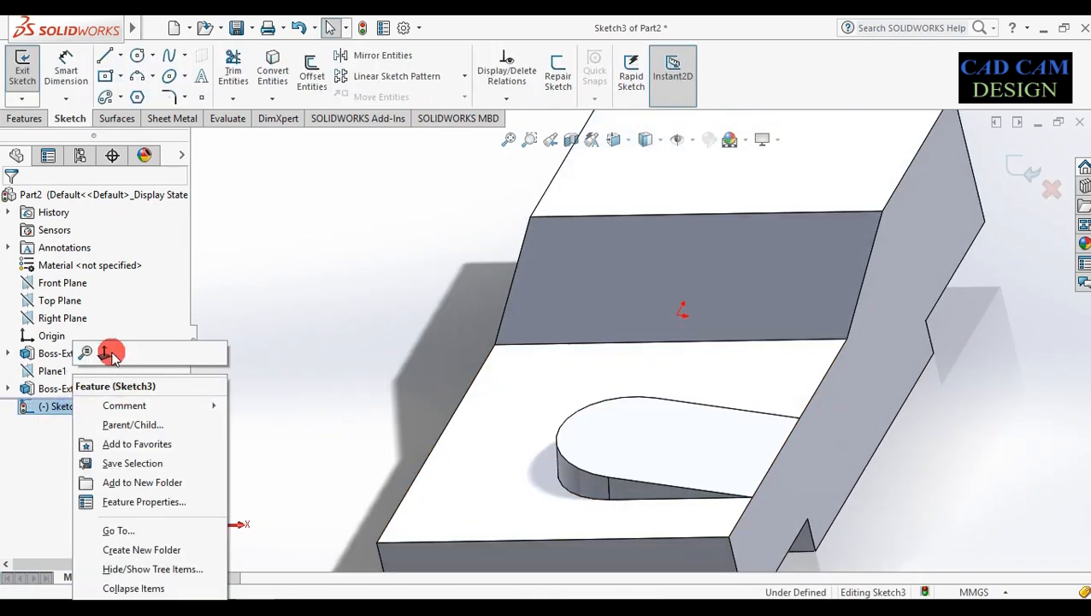
click(112, 352)
scroll(682, 461, down, 5)
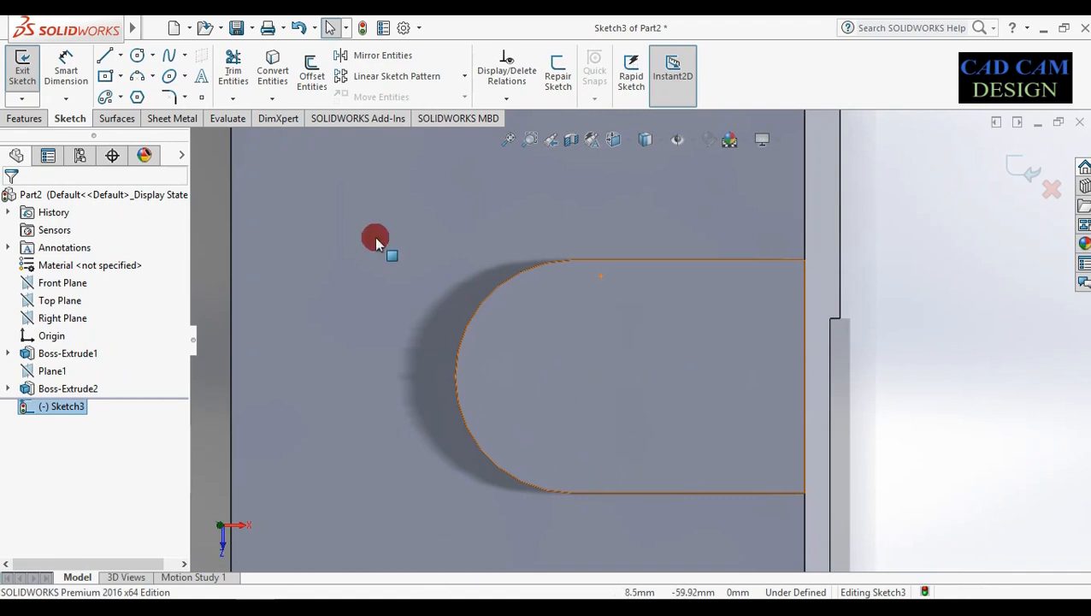
Draw a hexagon with an inscribed circle about 27 mm in diameter at the boss's arc centre, plus a concentric circle about 11 mm in diameter.
click(140, 97)
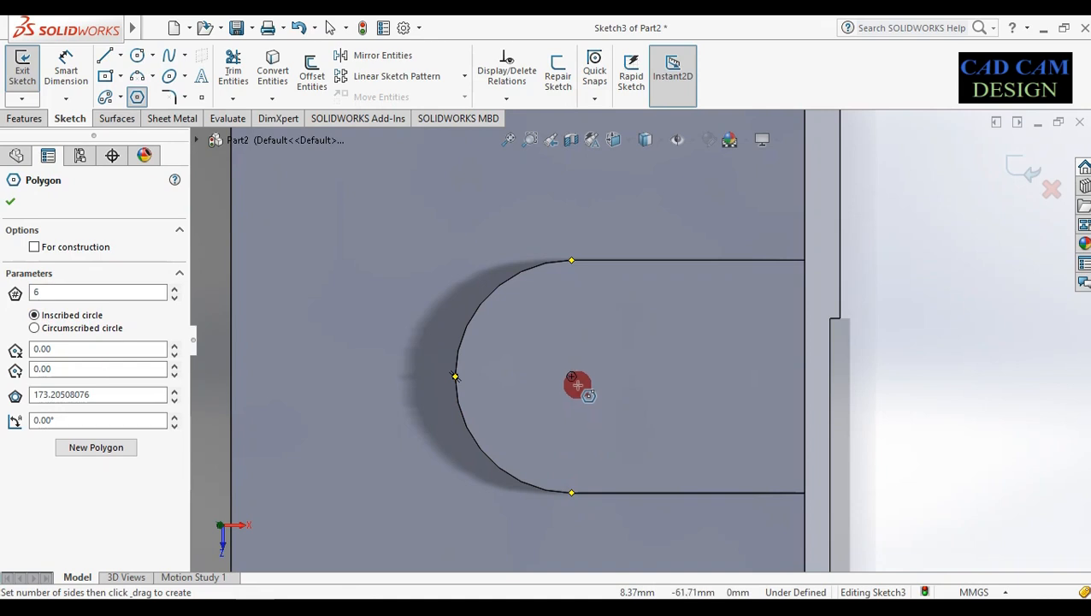
click(572, 376)
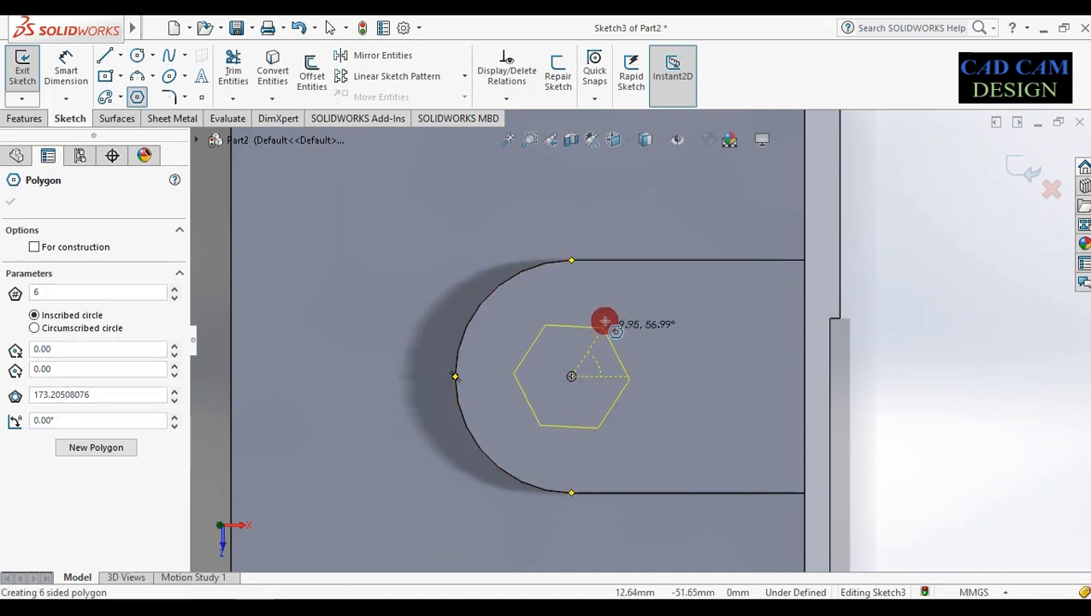
click(573, 287)
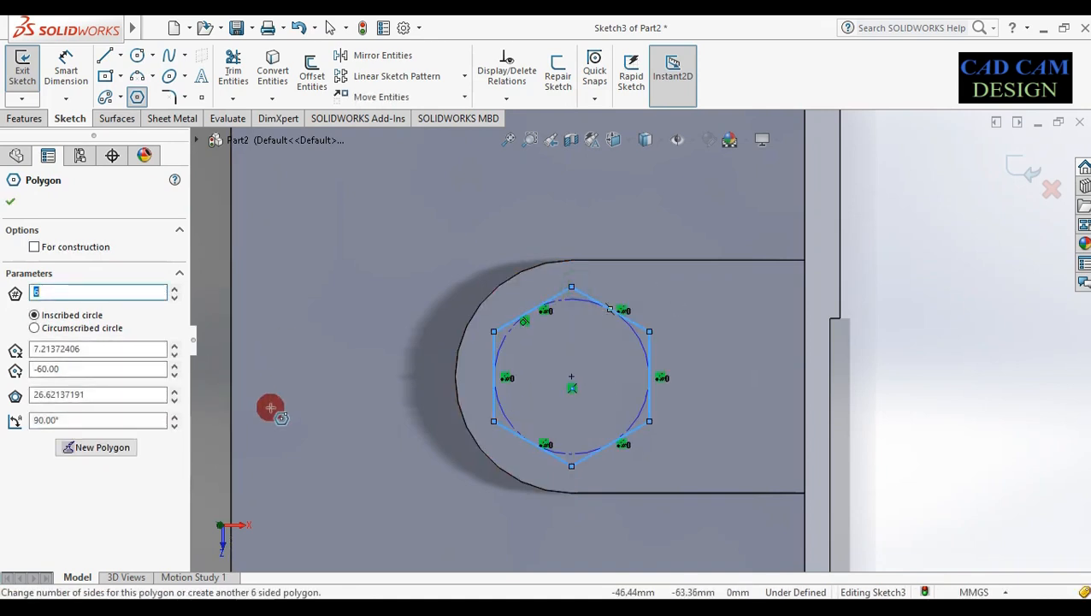
click(137, 55)
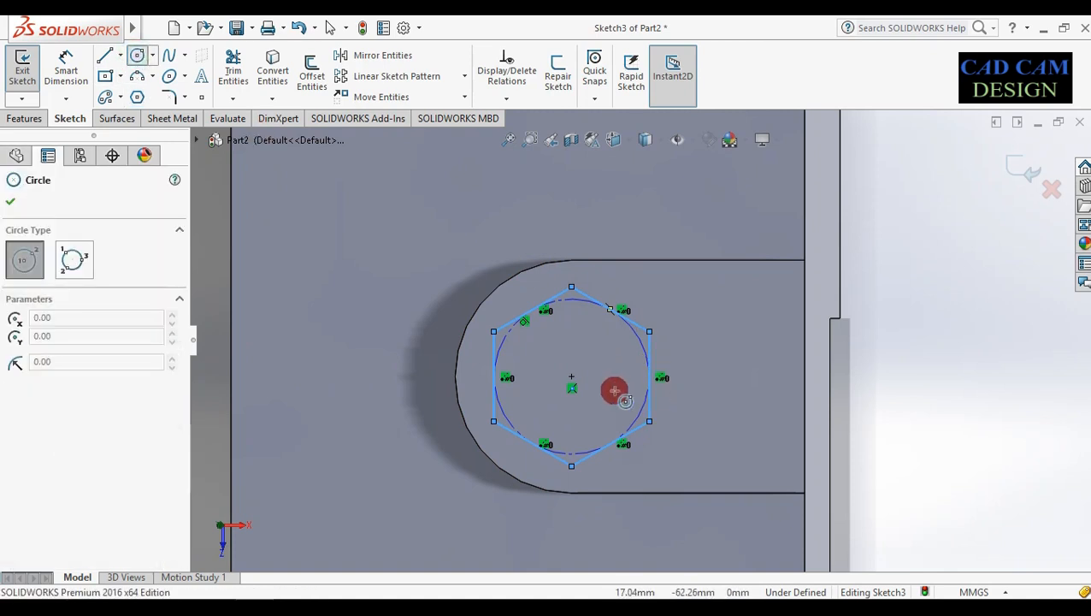
drag(570, 378, 604, 376)
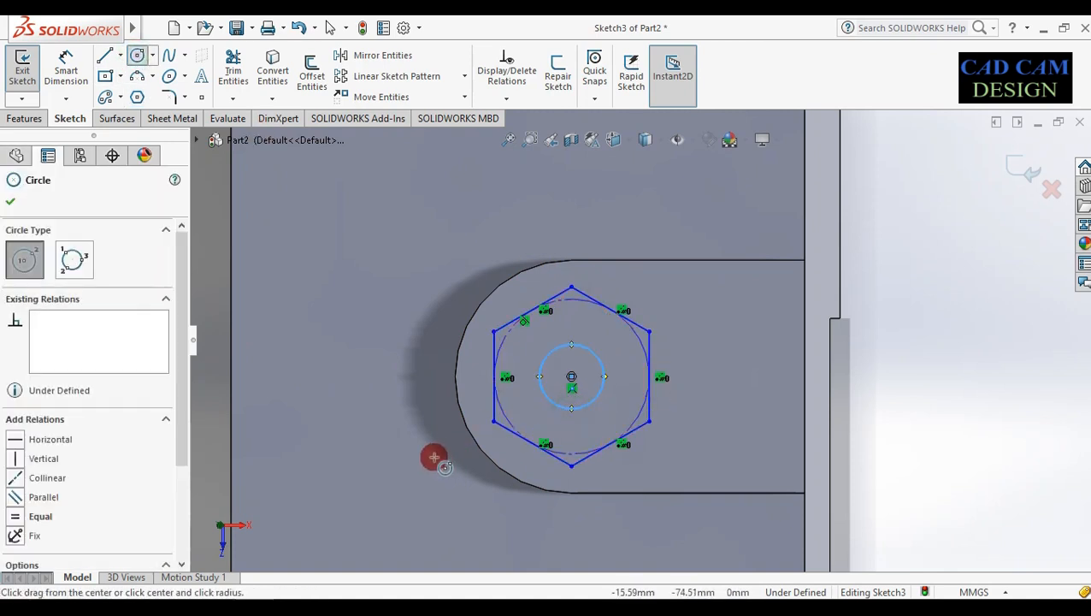
key(Escape)
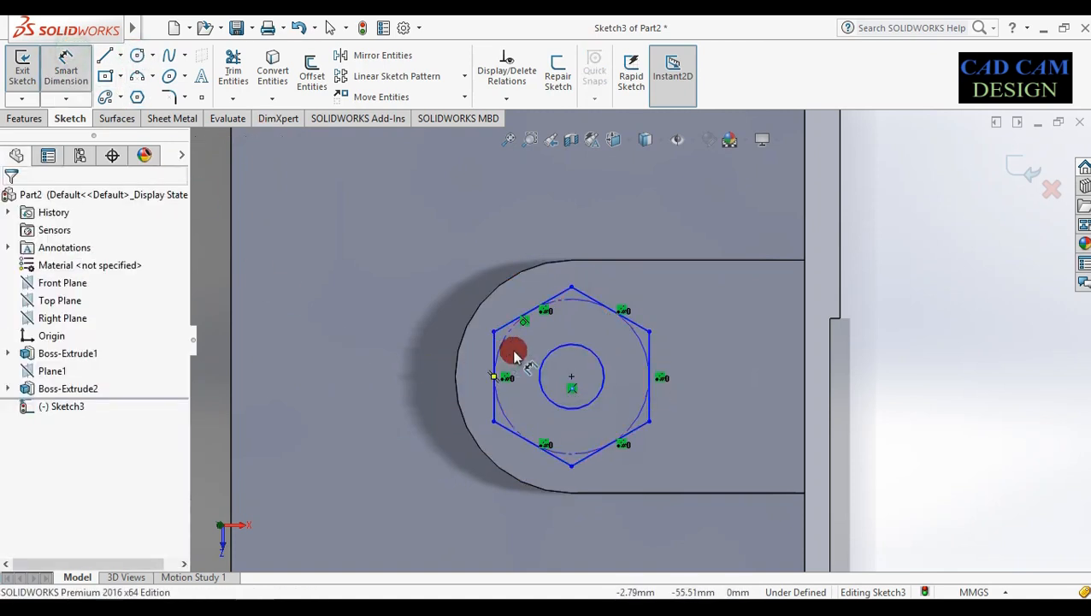
Dimension the hexagon's inscribed circle to a diameter of 20 mm.
click(434, 332)
click(404, 352)
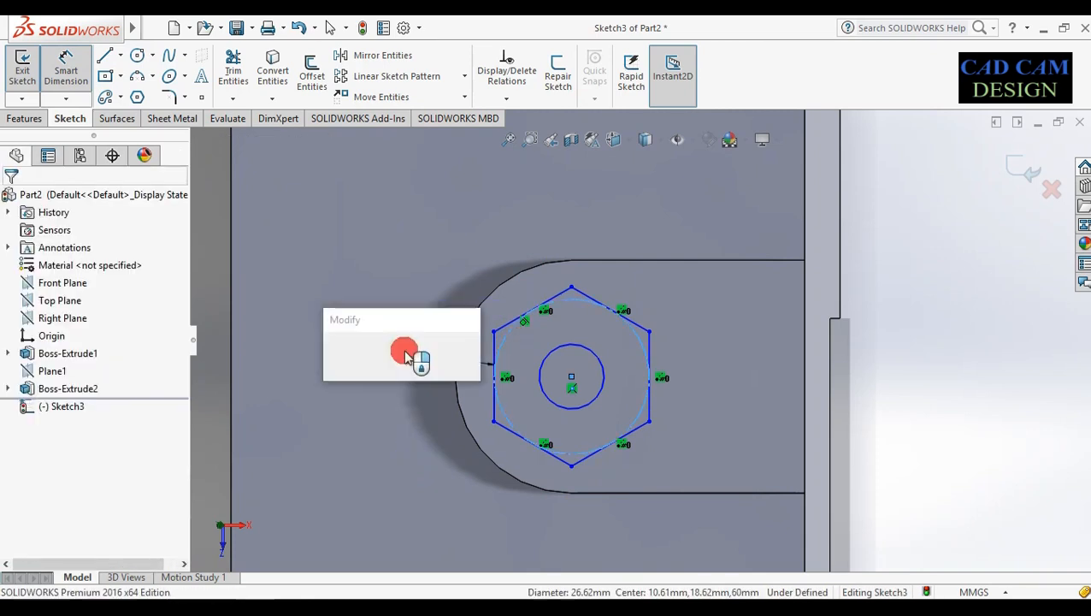
key(Return)
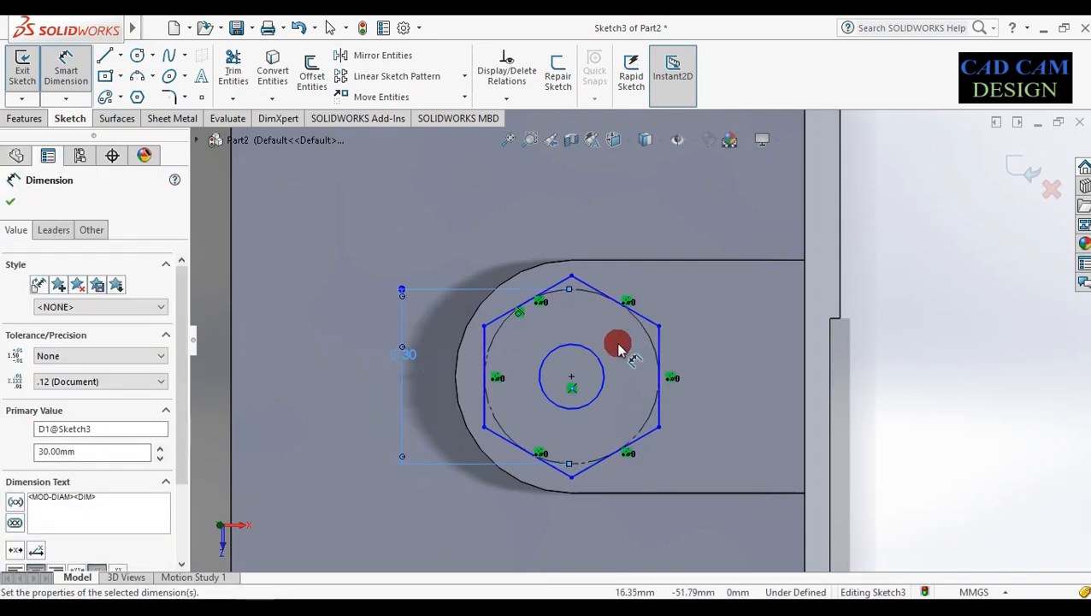
double_click(408, 350)
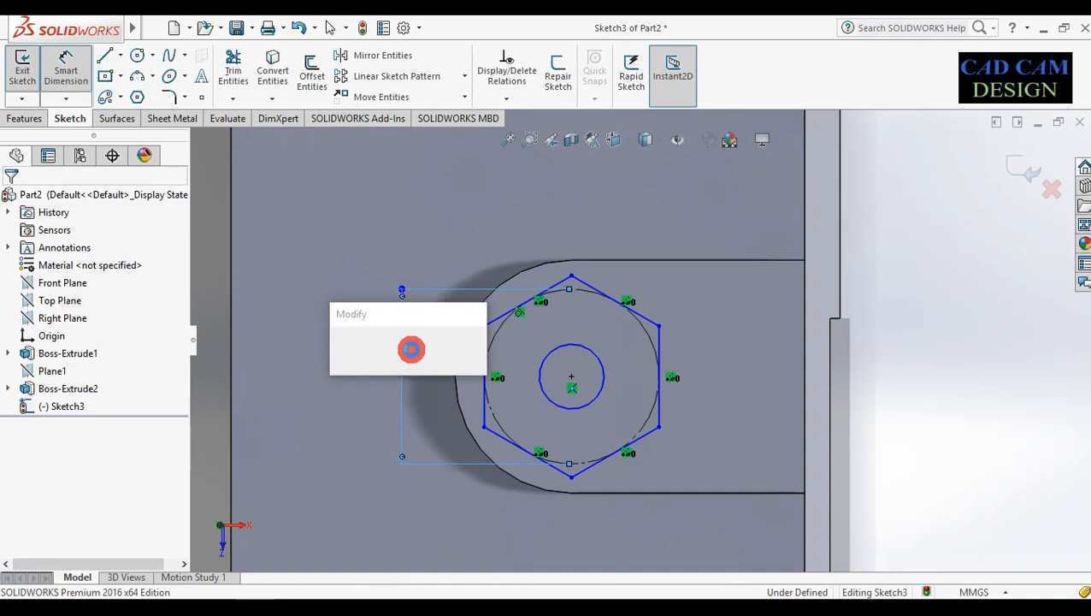
text(20)
key(Return)
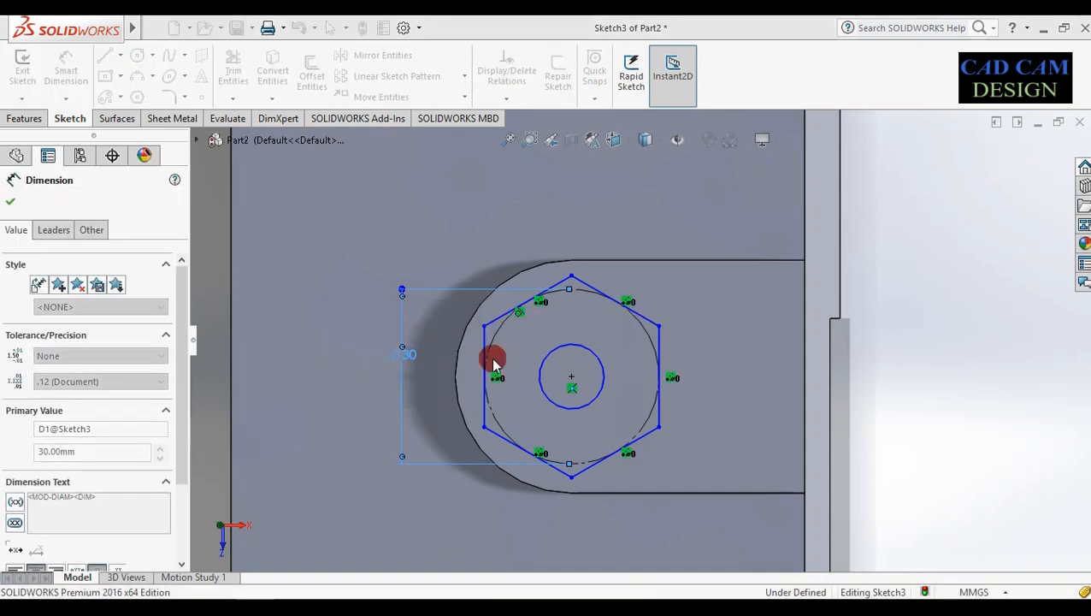
Dimension the circle inside the hexagon to a diameter of 10 mm and finish the sketch.
click(584, 347)
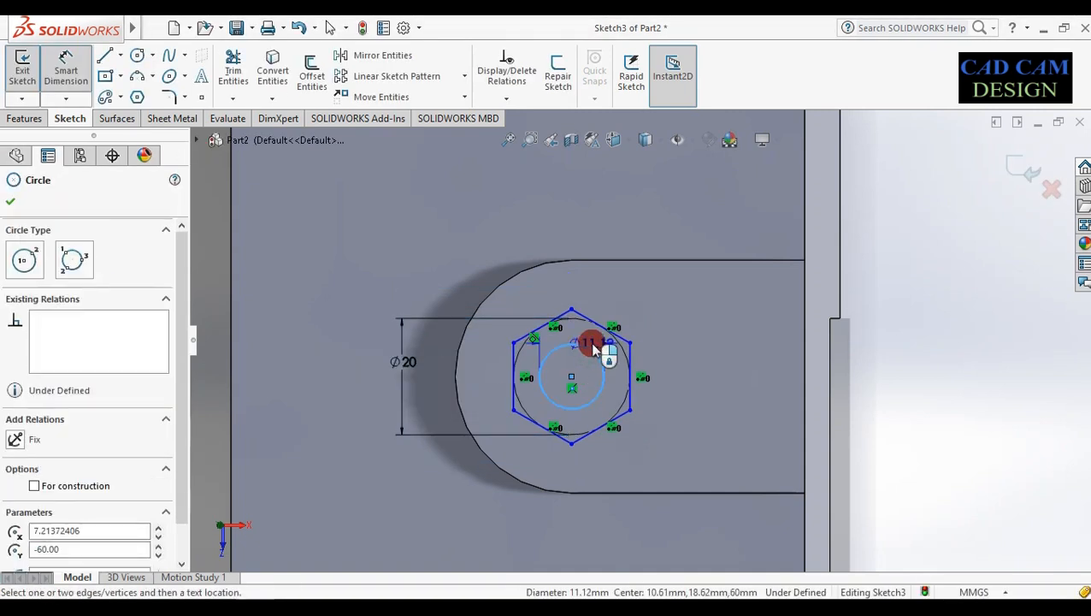
click(568, 283)
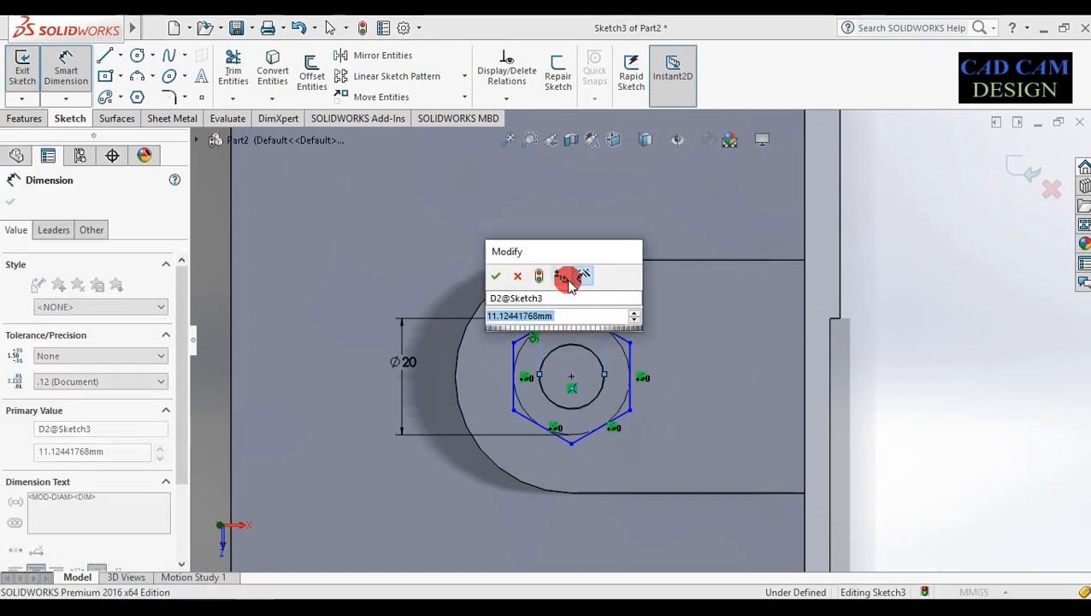
text(10)
key(Return)
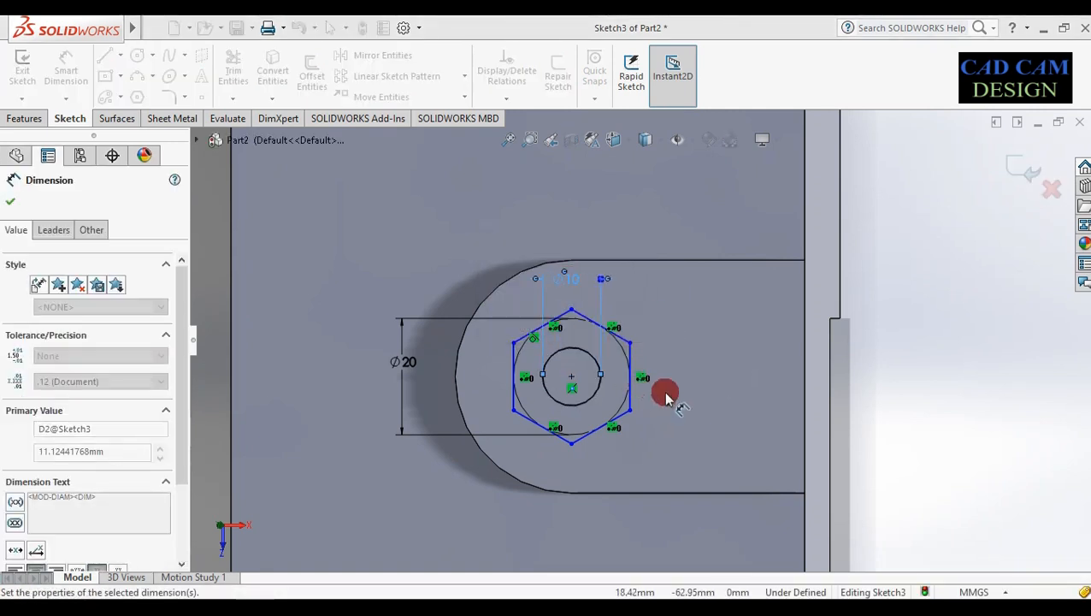
click(1023, 171)
Extrude the hexagon-and-circle sketch as a boss 10 mm upward from the round-ended boss, with merge result on.
mouse_move(726, 482)
middle_down()
mouse_move(743, 297)
mouse_move(699, 280)
mouse_move(506, 506)
mouse_move(608, 389)
middle_up()
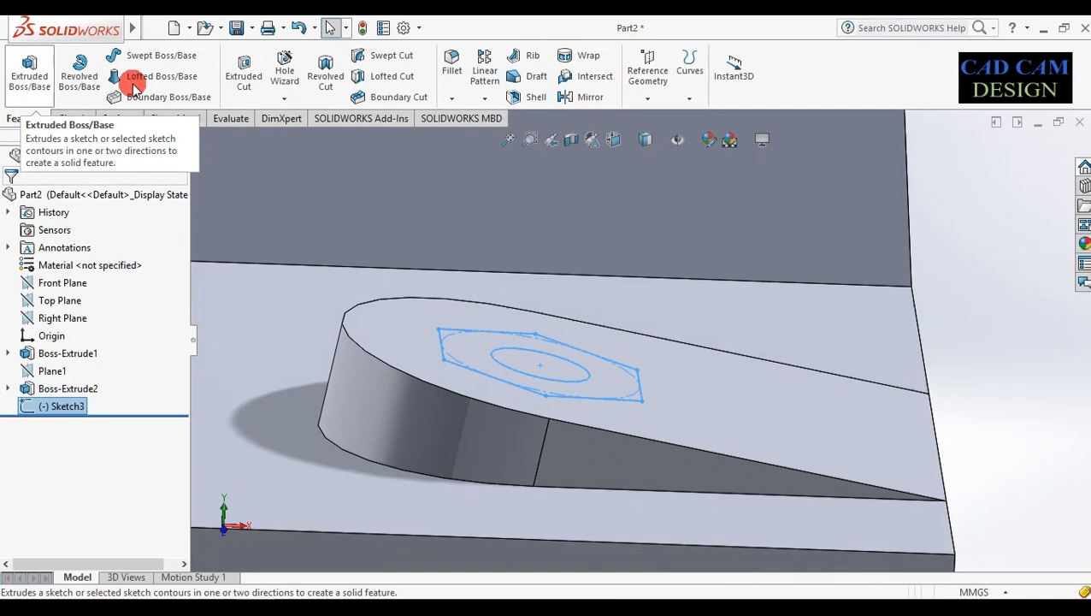
click(241, 75)
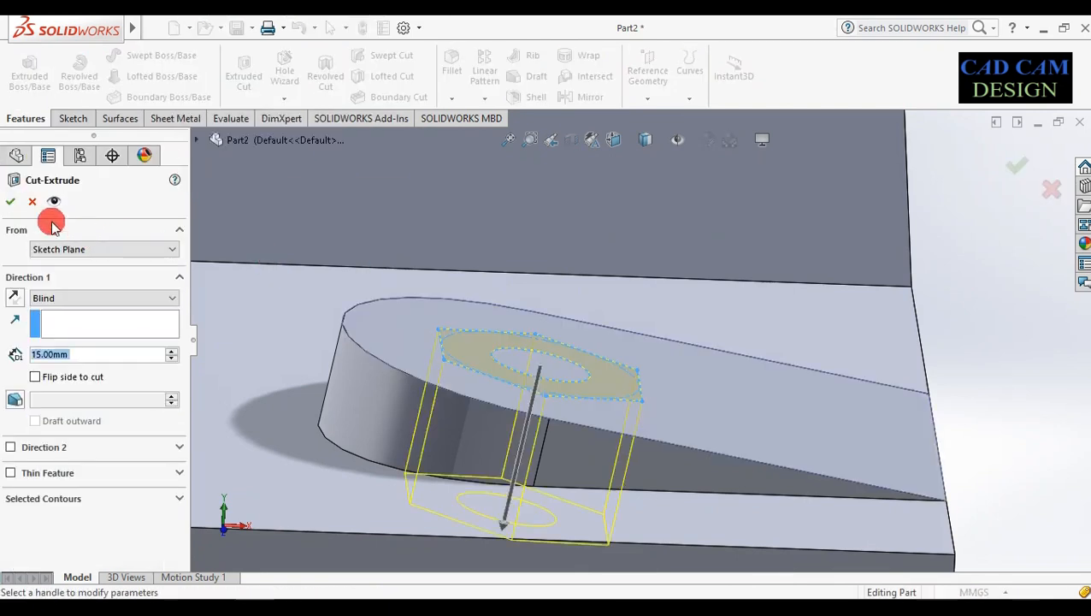
click(32, 201)
click(30, 72)
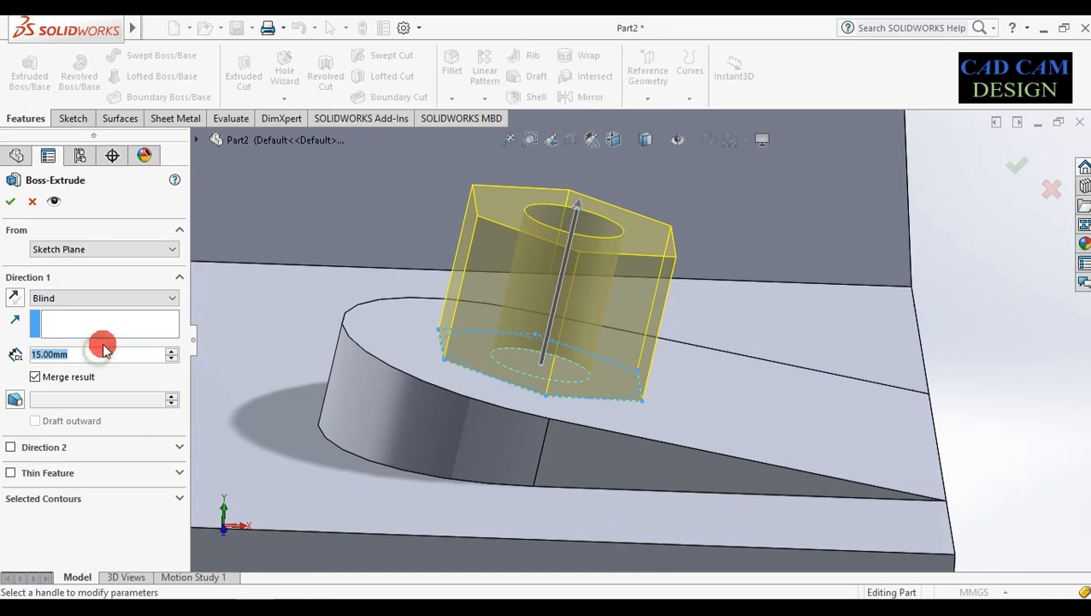
text(10)
key(Return)
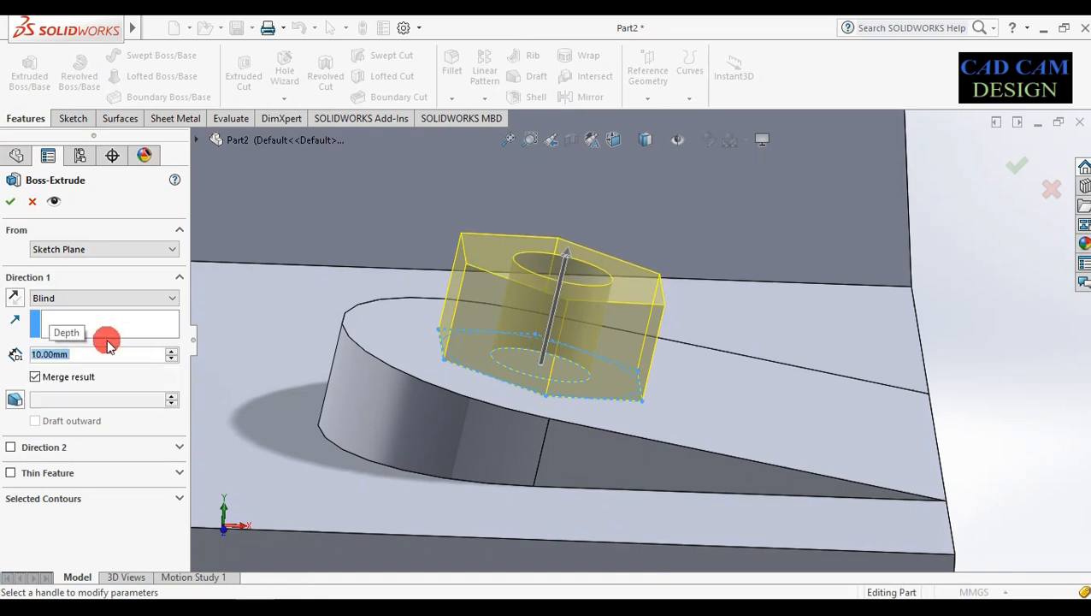
click(10, 202)
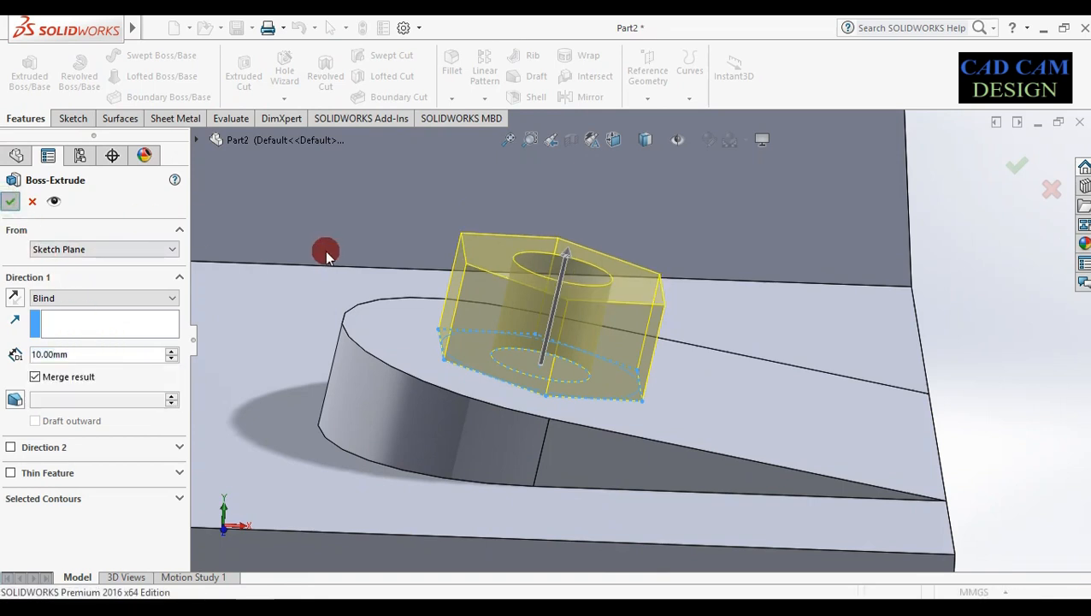
Chamfer the hole's top edge and the six base edges of the hexagonal boss by 1 mm at 45 degrees.
scroll(566, 269, down, 3)
scroll(566, 287, up, 2)
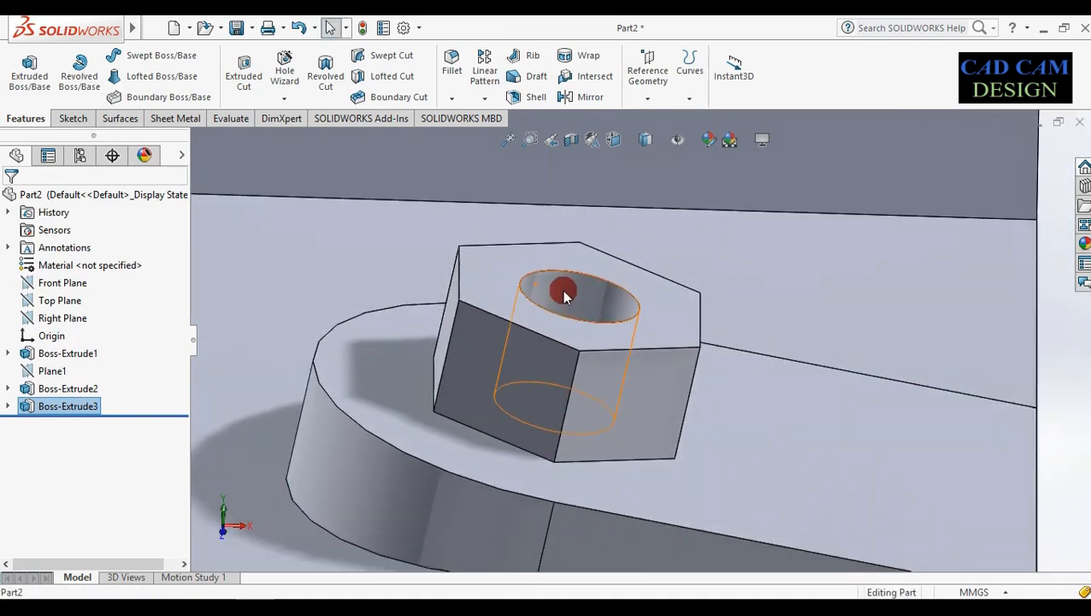
click(453, 101)
click(466, 137)
click(550, 292)
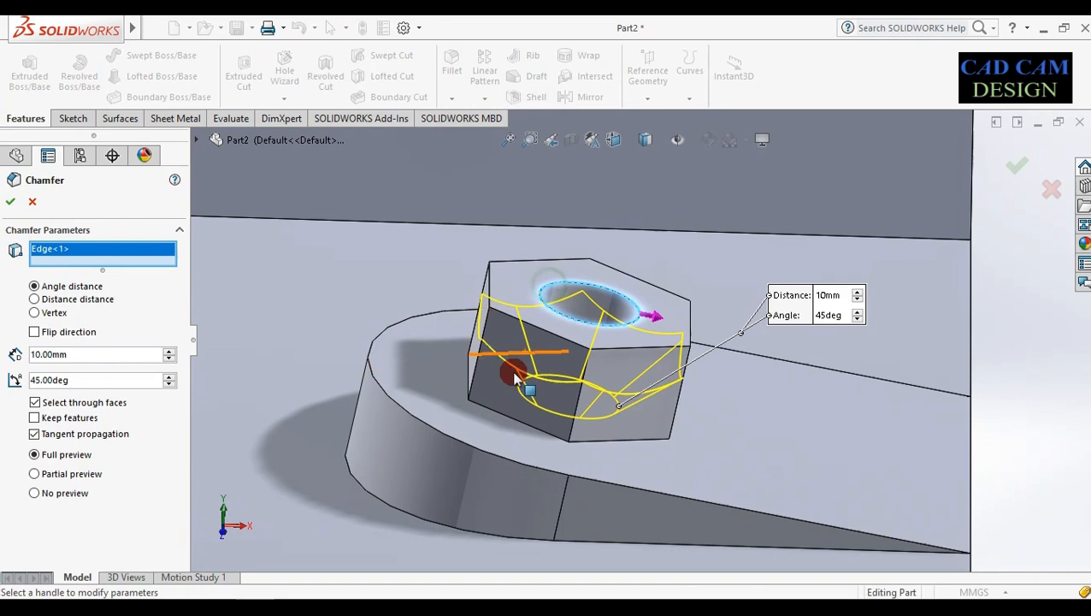
click(491, 411)
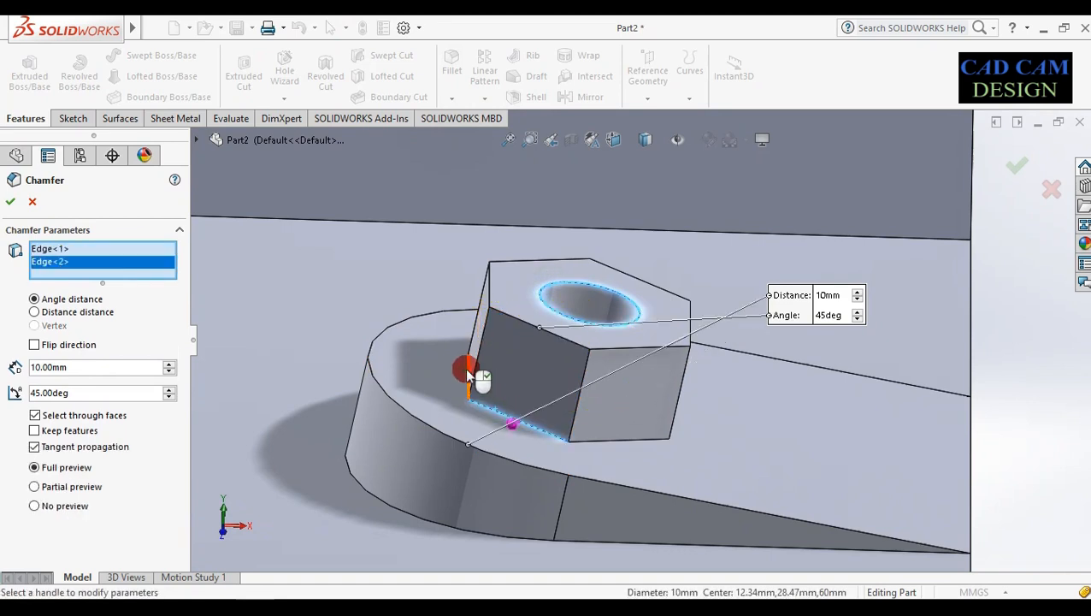
click(464, 369)
click(655, 435)
middle_drag(655, 434, 572, 448)
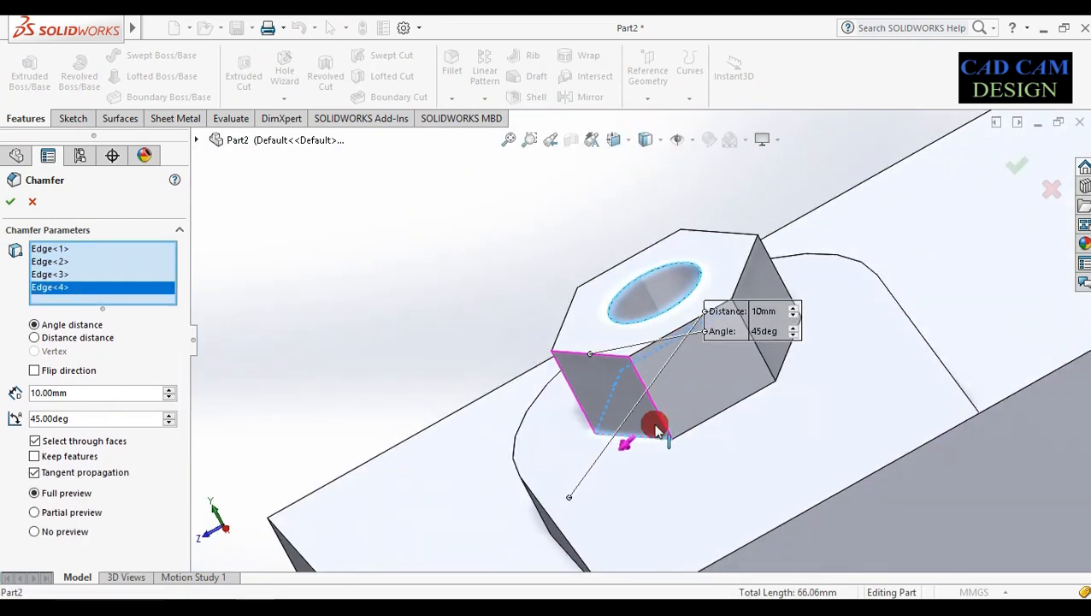
click(725, 414)
middle_drag(726, 414, 314, 437)
click(808, 335)
click(846, 252)
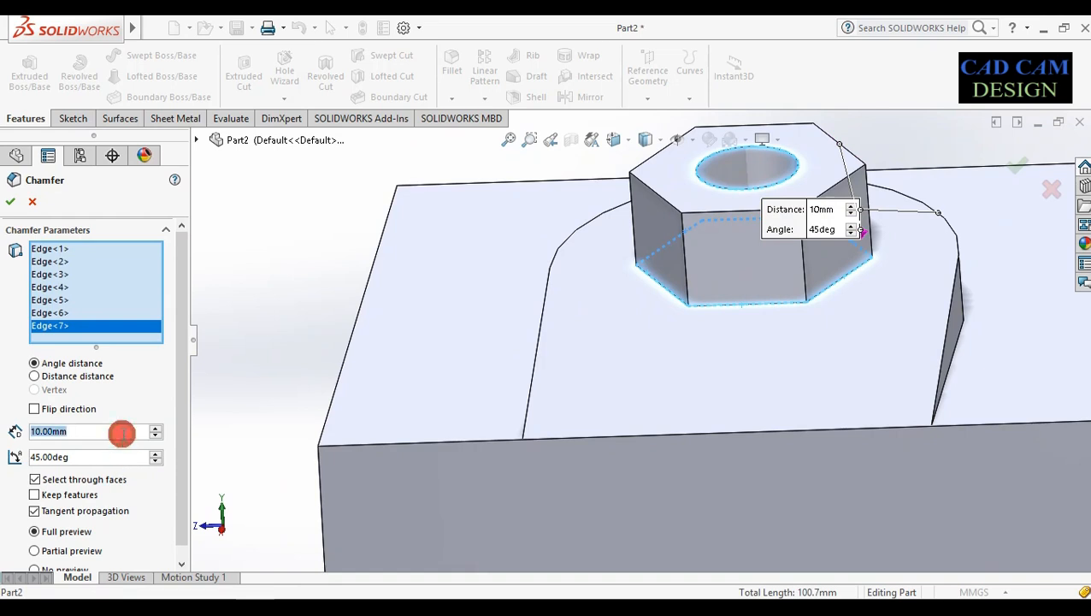
text(1)
key(Return)
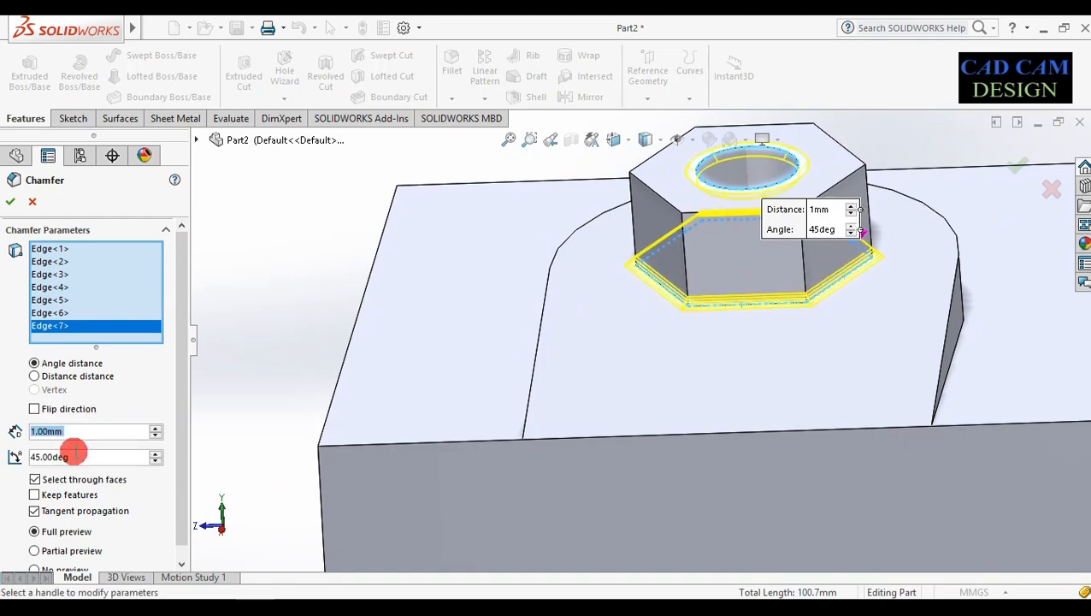
click(10, 201)
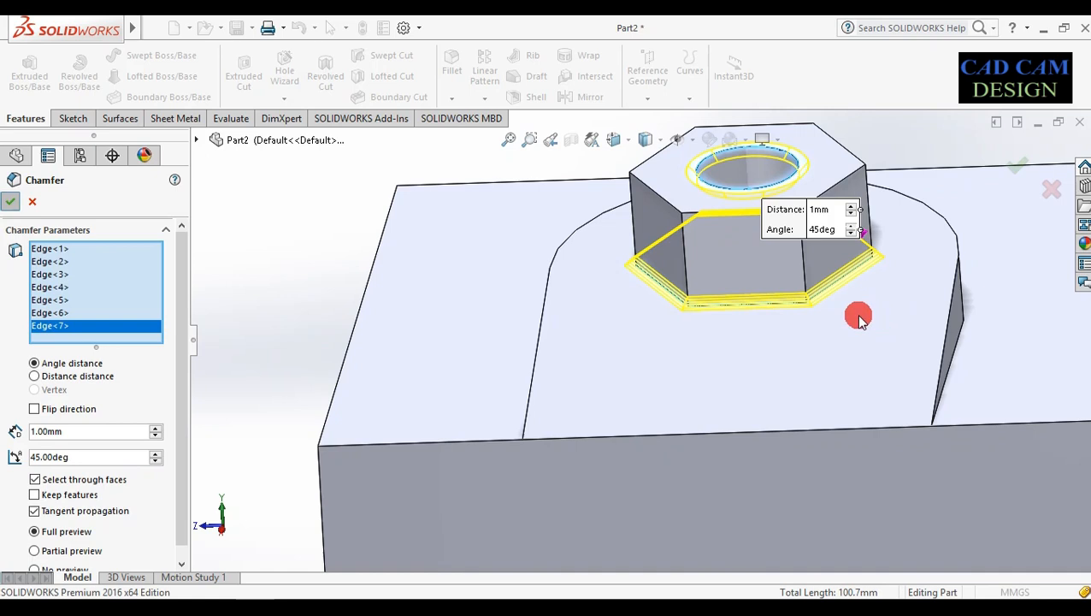
Start a new sketch on the block's flat top face surrounding the round-ended boss.
middle_drag(857, 311, 816, 354)
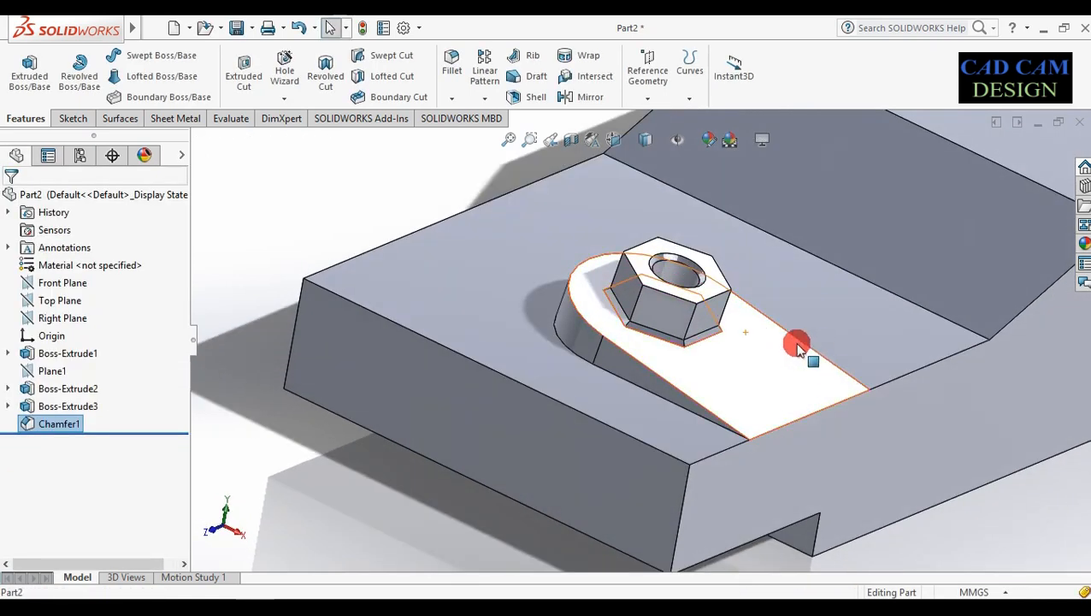
click(596, 382)
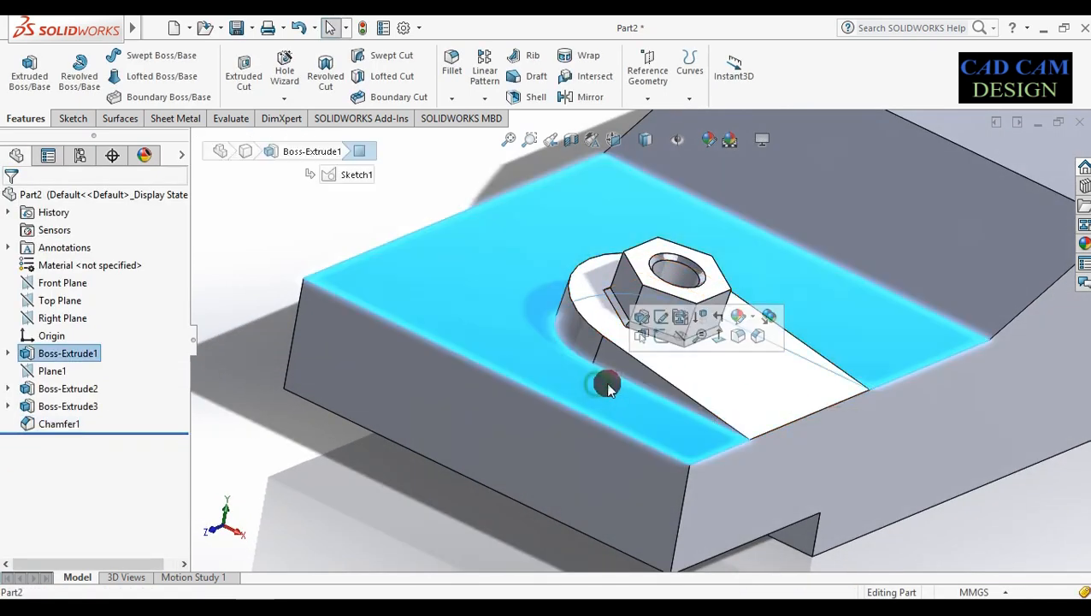
click(661, 336)
right_click(56, 445)
click(86, 358)
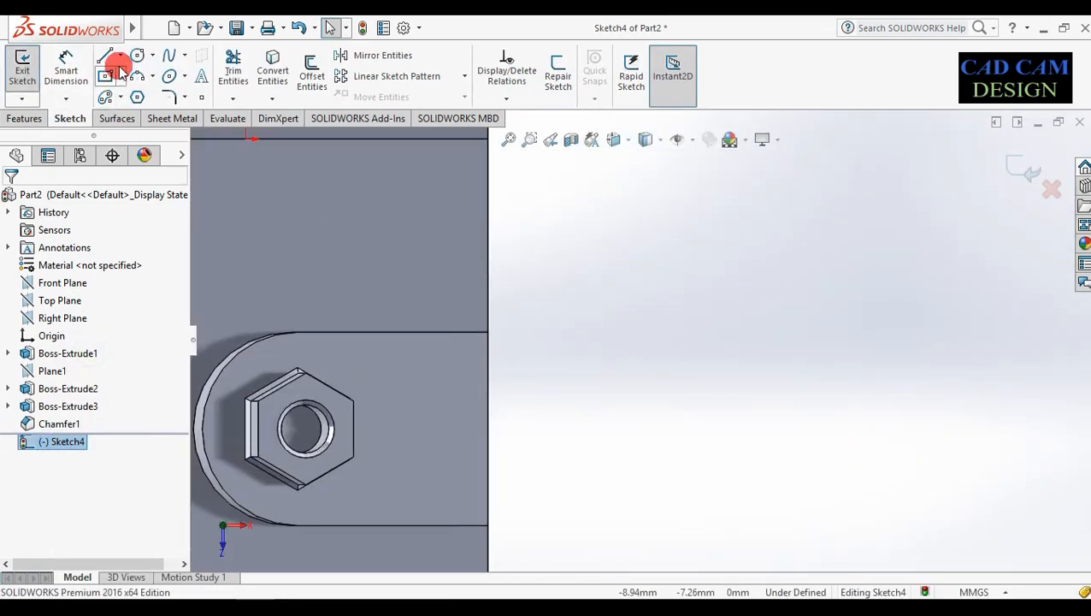
Draw a centre rectangle about 21 mm wide and 28 mm high between the hexagonal boss and the block's side edge.
scroll(236, 419, up, 1)
scroll(247, 424, down, 2)
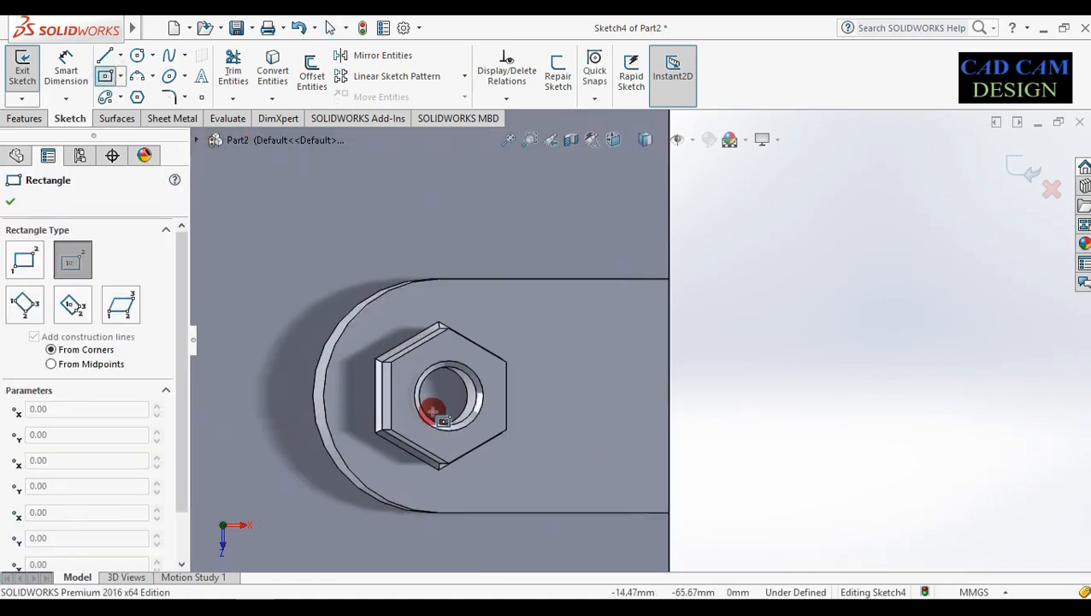
click(585, 388)
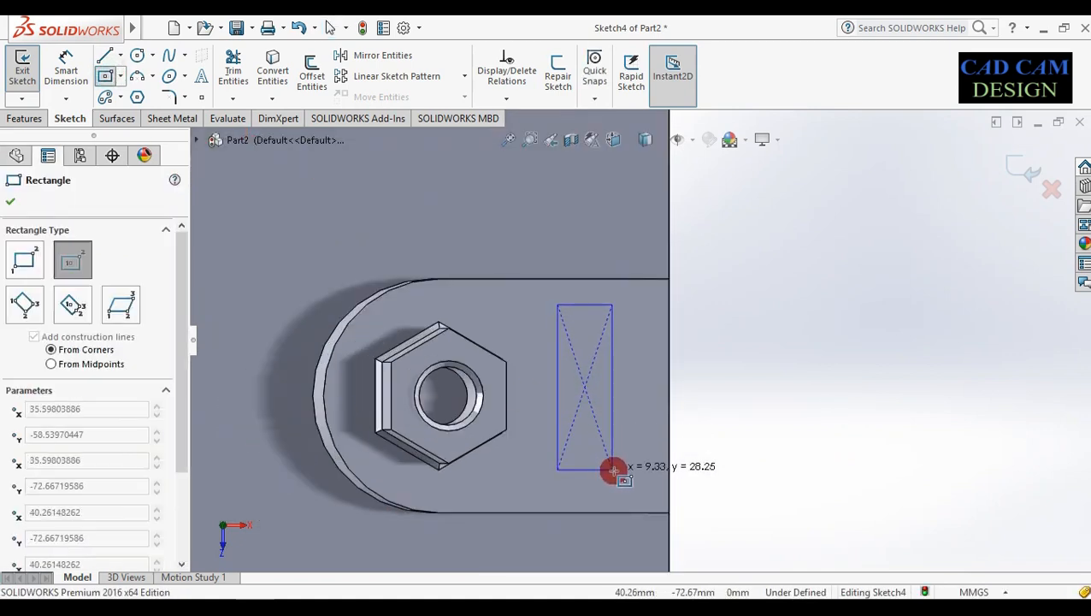
click(648, 467)
key(Escape)
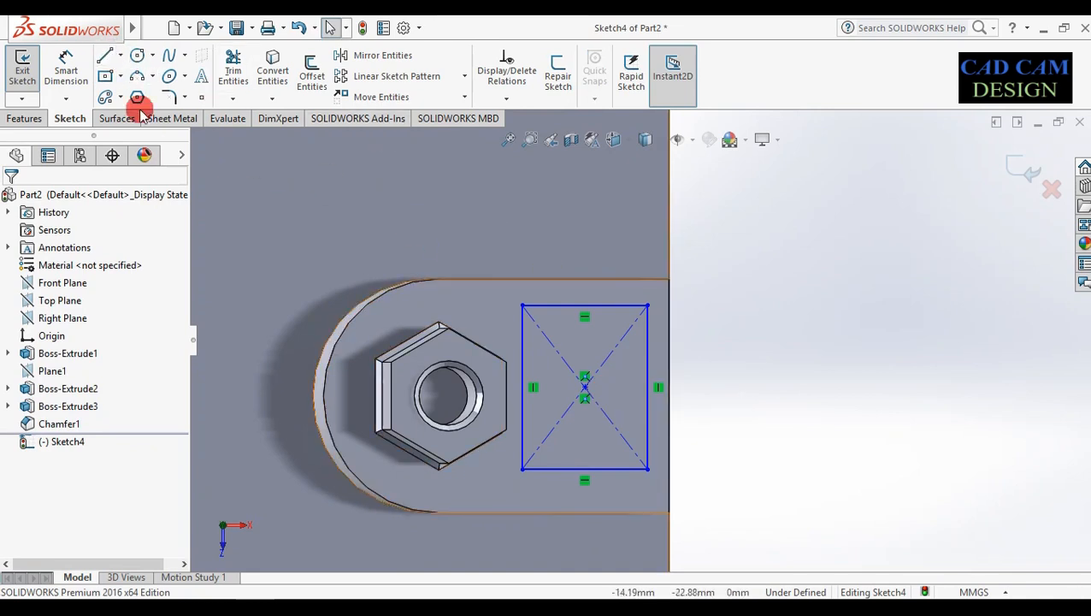
Dimension the distance between the rectangle's upper side and the boss's upper straight edge to 4 mm.
click(66, 58)
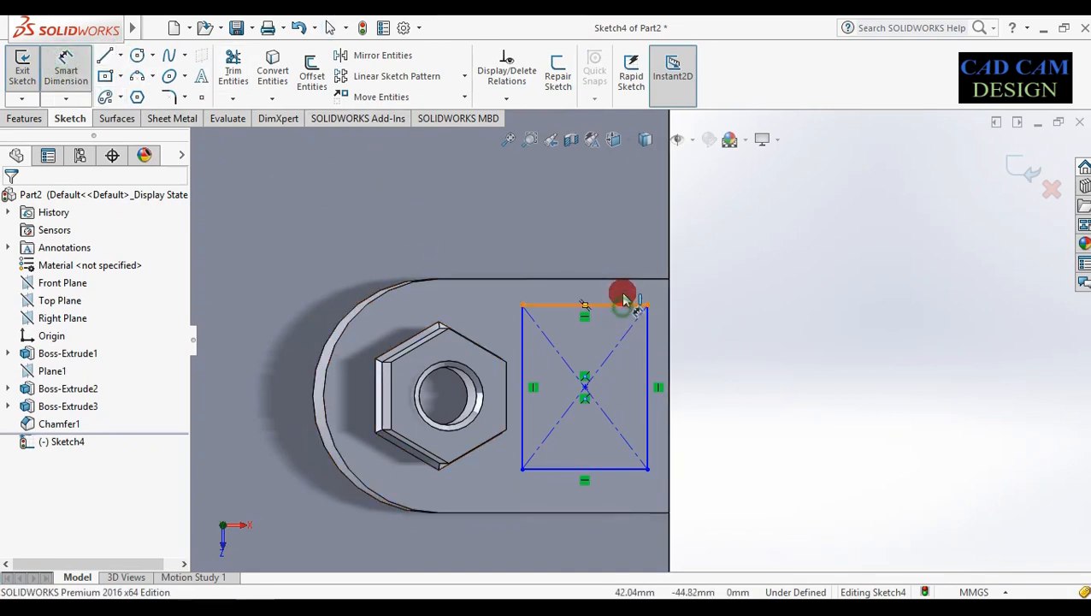
click(624, 301)
click(629, 280)
click(720, 288)
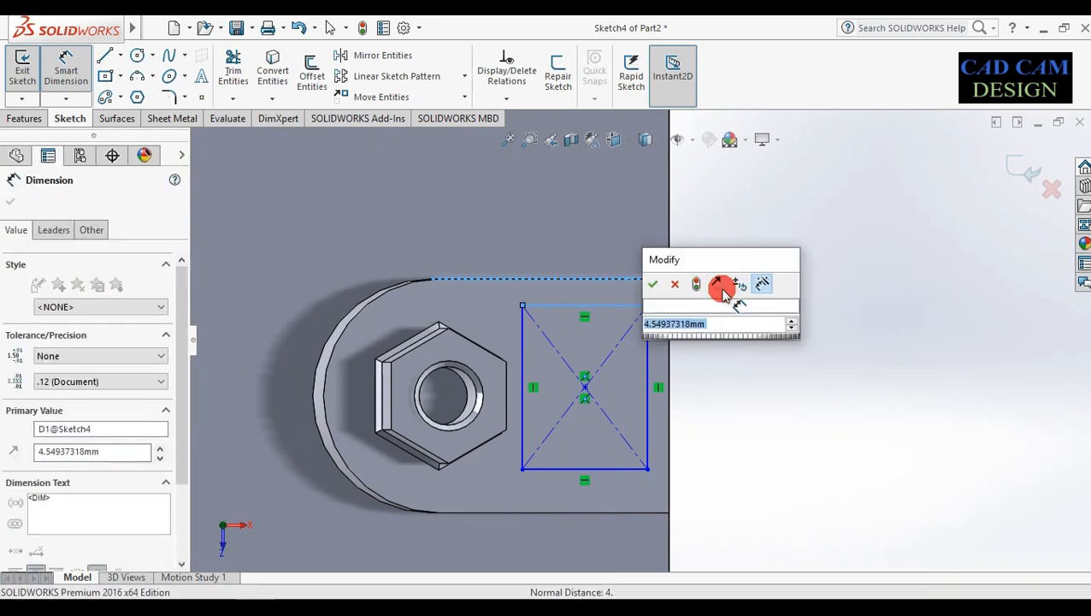
text(4)
key(Return)
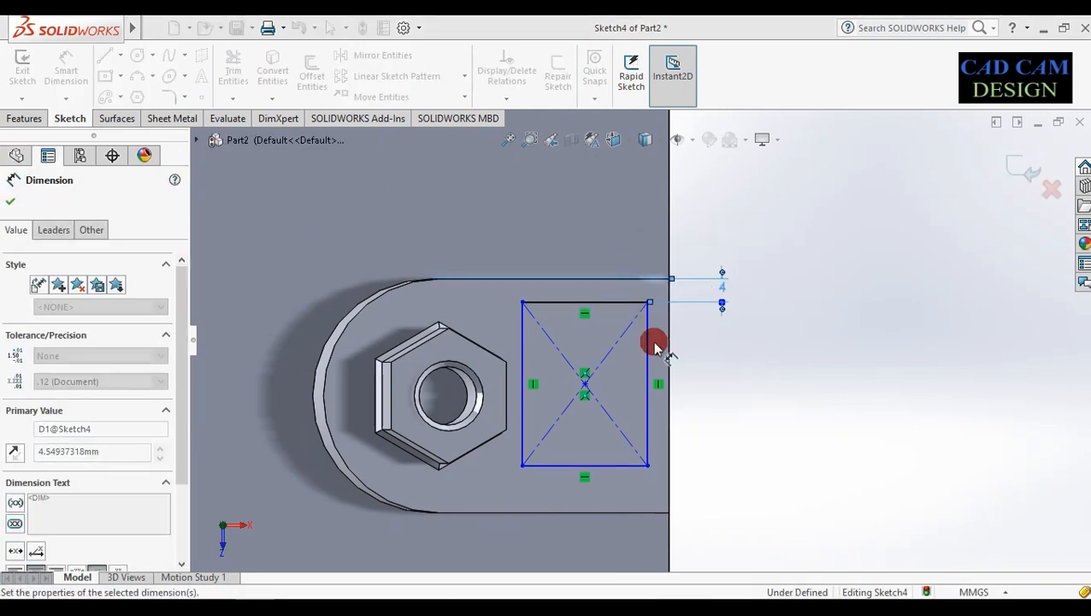
Dimension the distance between the rectangle's outer vertical side and the block's side edge to 4 mm.
click(650, 348)
click(669, 352)
click(697, 370)
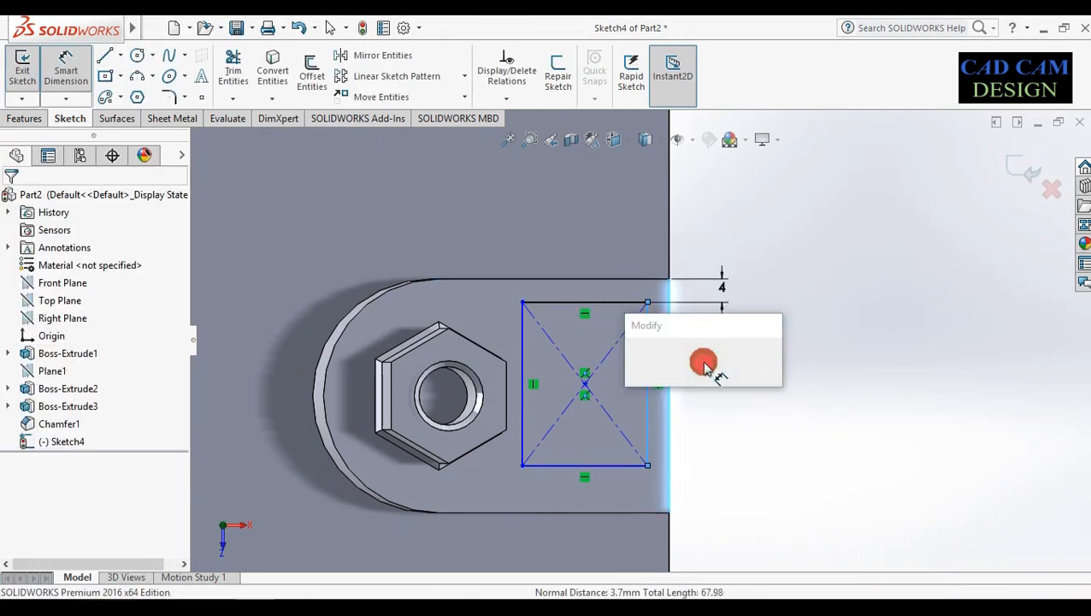
text(4)
key(Return)
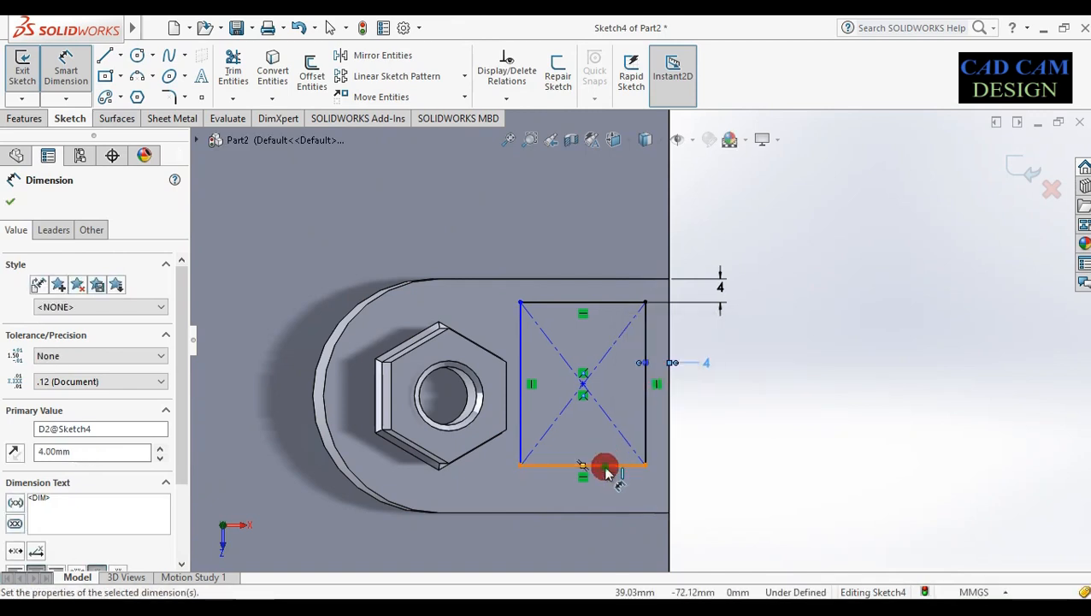
Dimension the distance between the rectangle's lower side and the boss's lower straight edge to 4 mm.
click(604, 466)
click(604, 513)
click(608, 531)
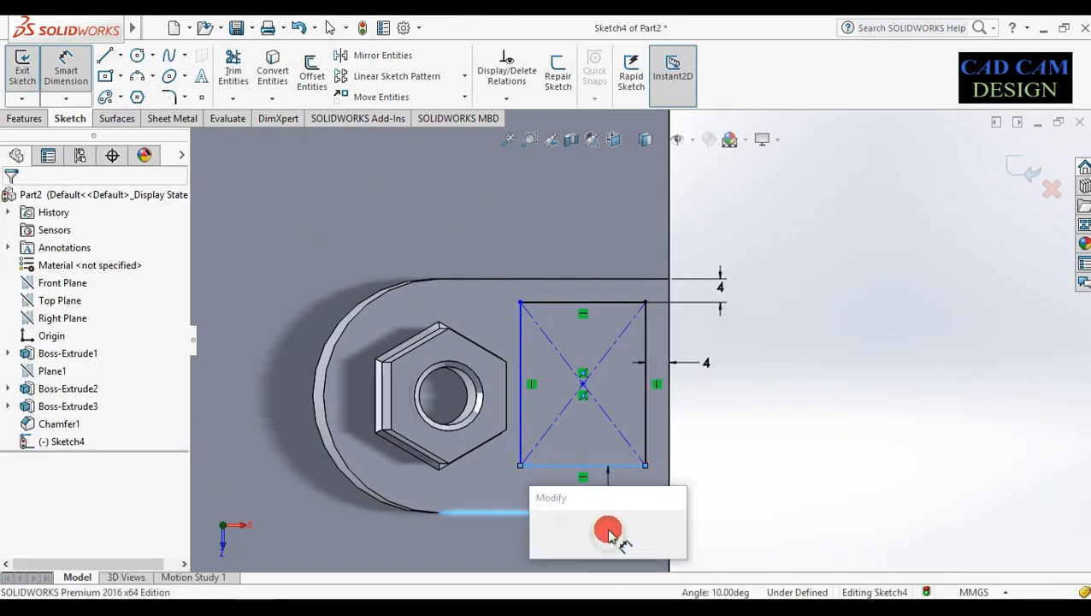
text(4.00mm)
key(Return)
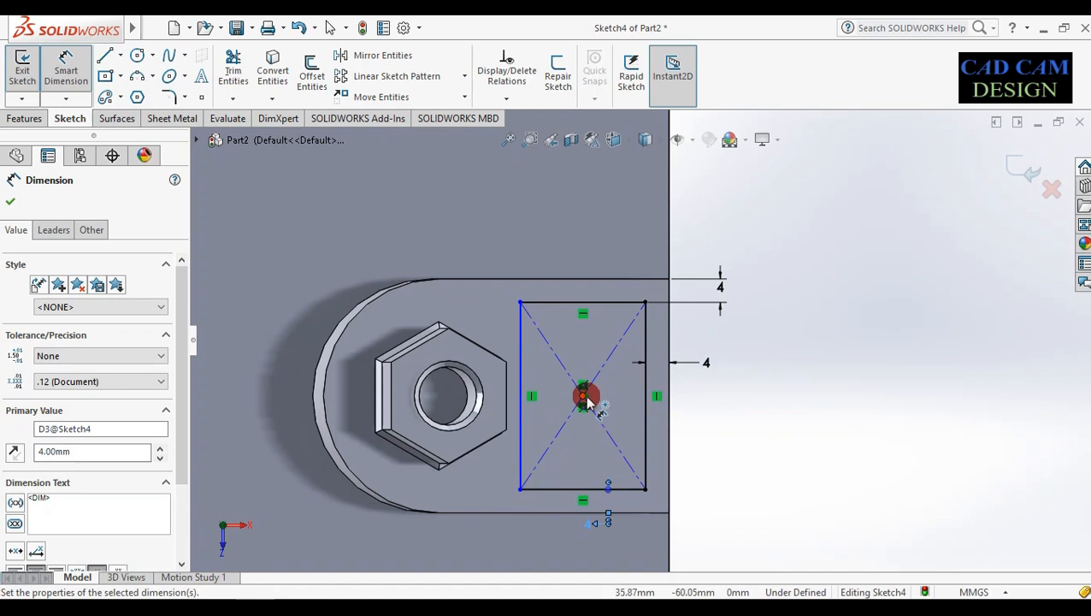
Dimension the distance from the rectangle's centre point to the block's side edge to 14 mm.
click(647, 396)
click(667, 407)
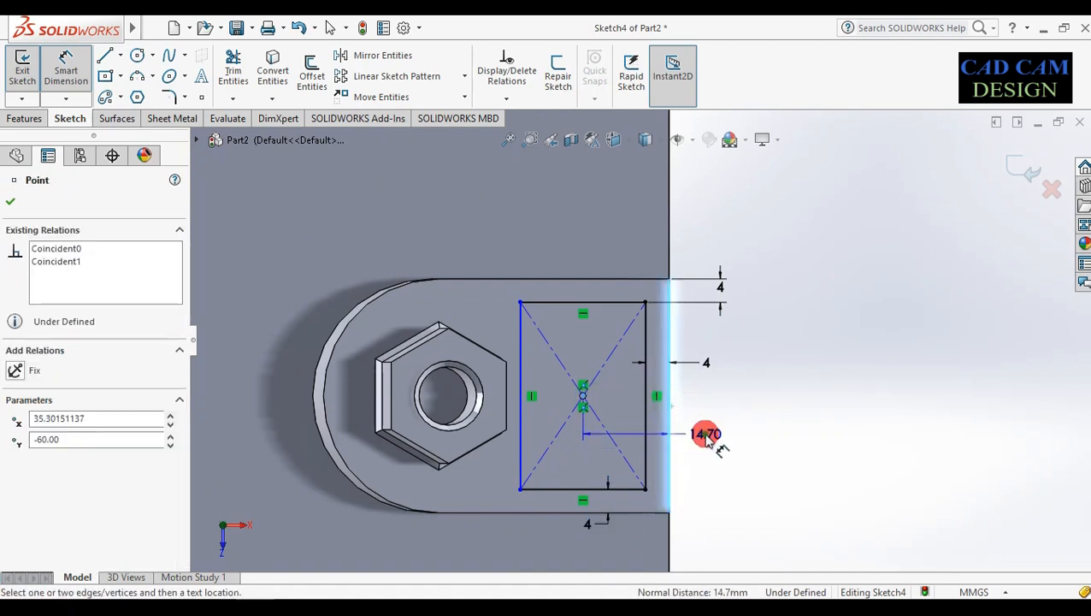
click(705, 434)
text(14)
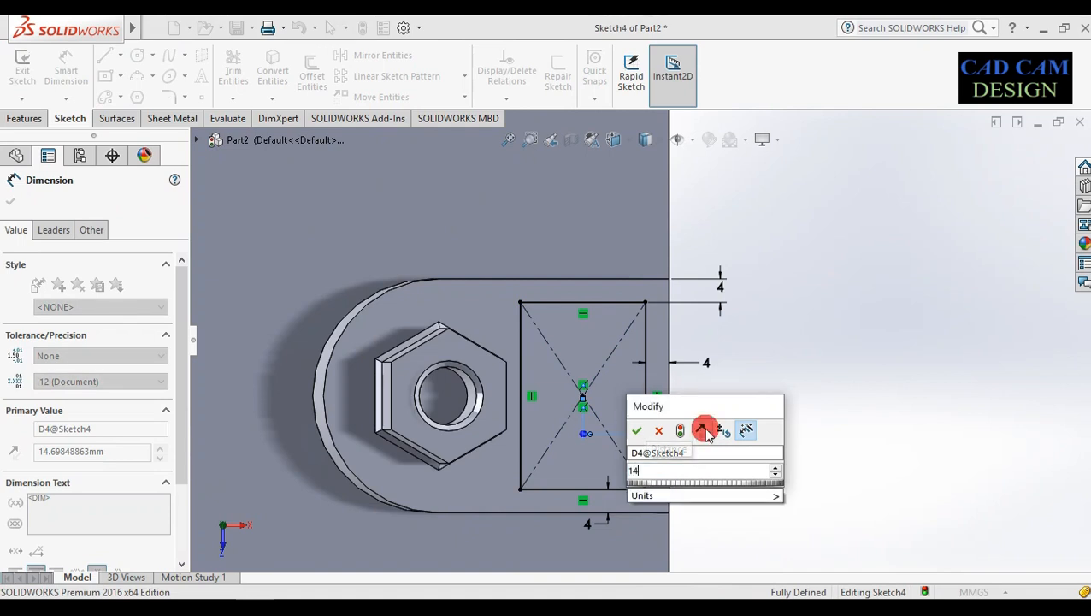
key(Return)
Add a driven dimension for the rectangle's width, placed below its lower side.
click(571, 489)
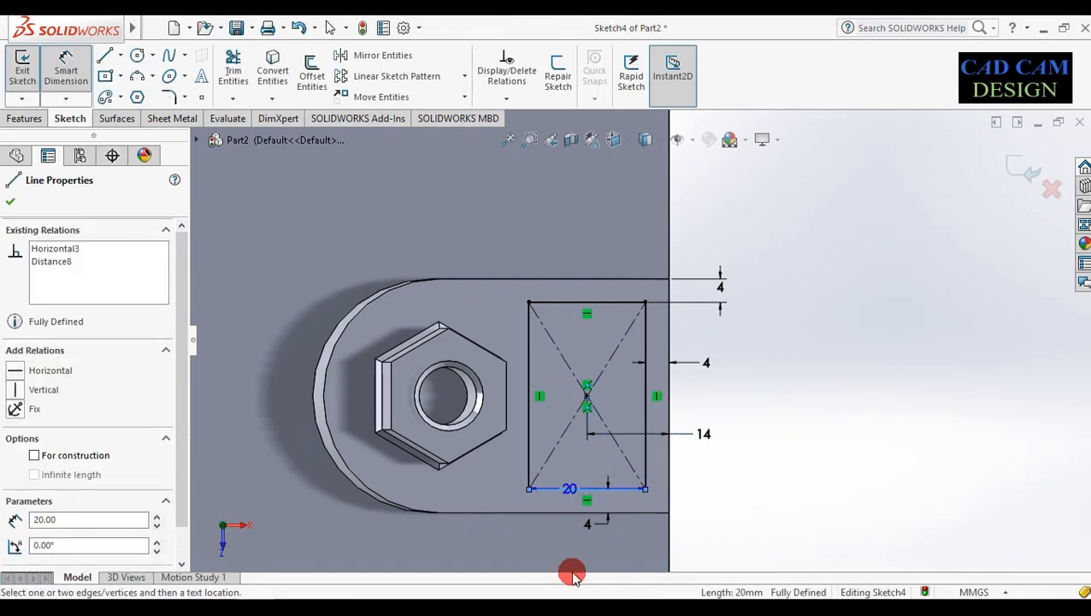
click(587, 556)
click(617, 309)
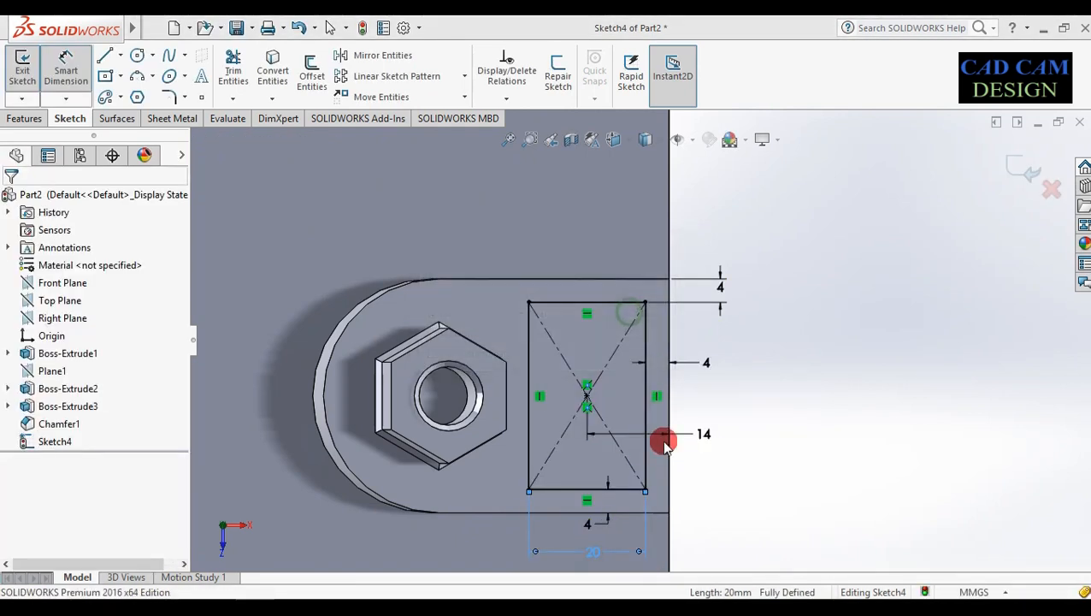
click(22, 151)
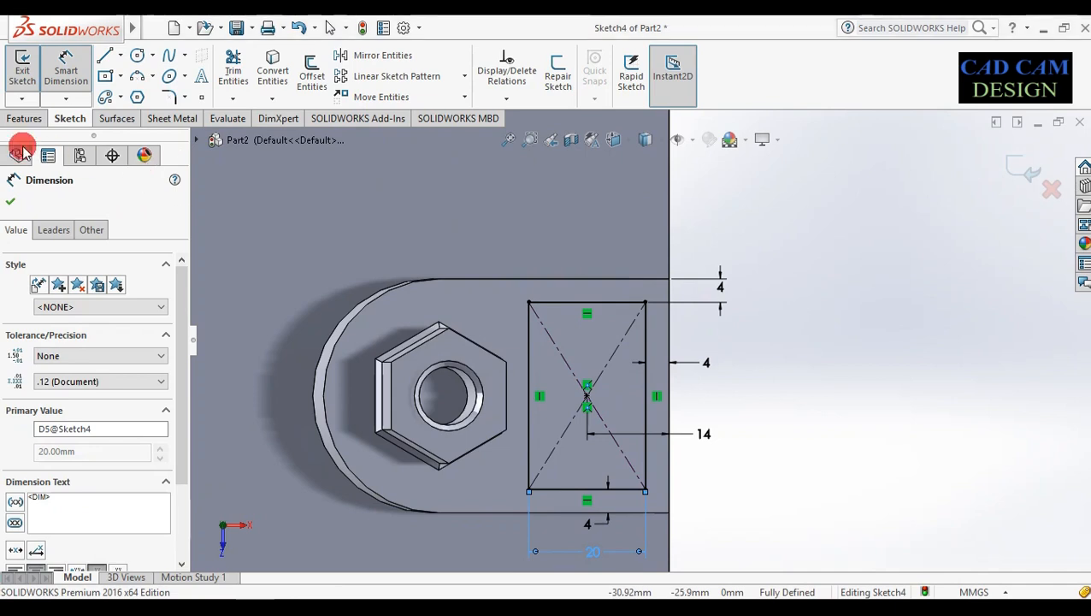
Fillet all four corners of the sketched rectangle with a 7 mm radius.
click(171, 97)
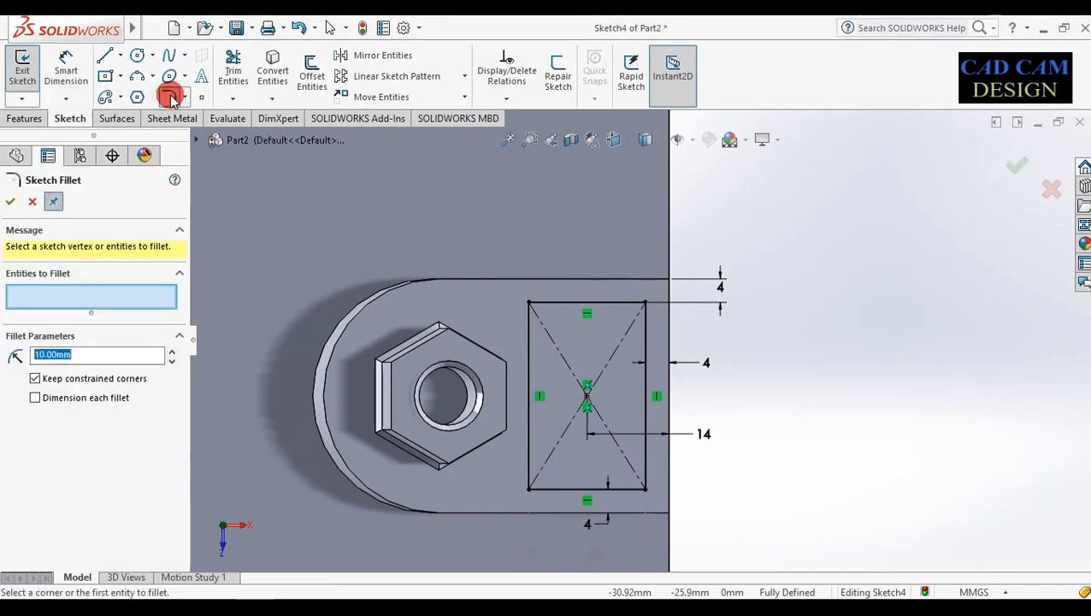
click(530, 305)
click(643, 304)
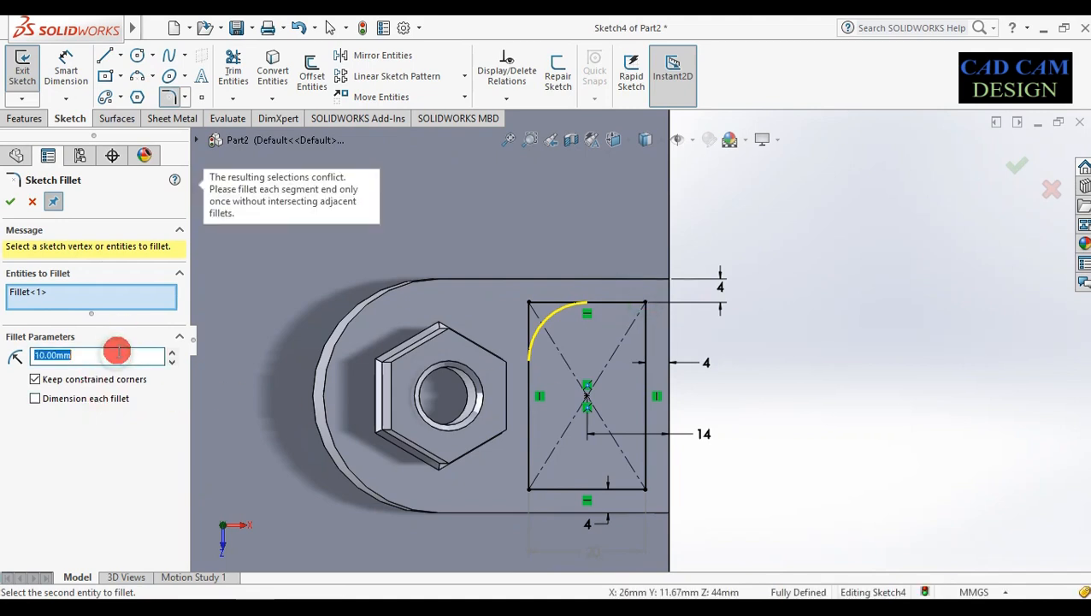
text(7)
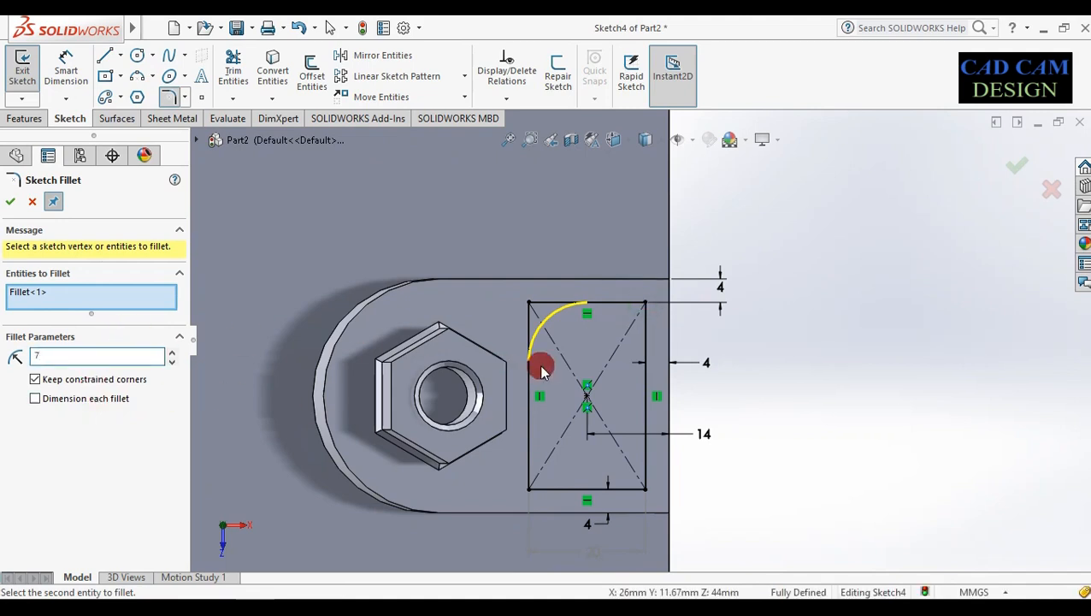
click(643, 306)
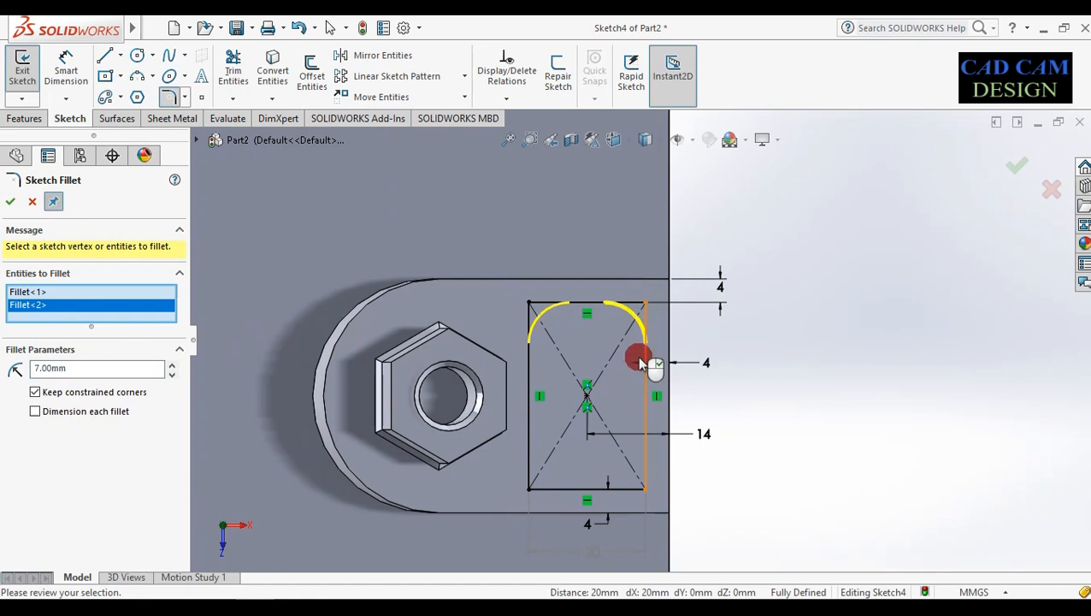
click(644, 489)
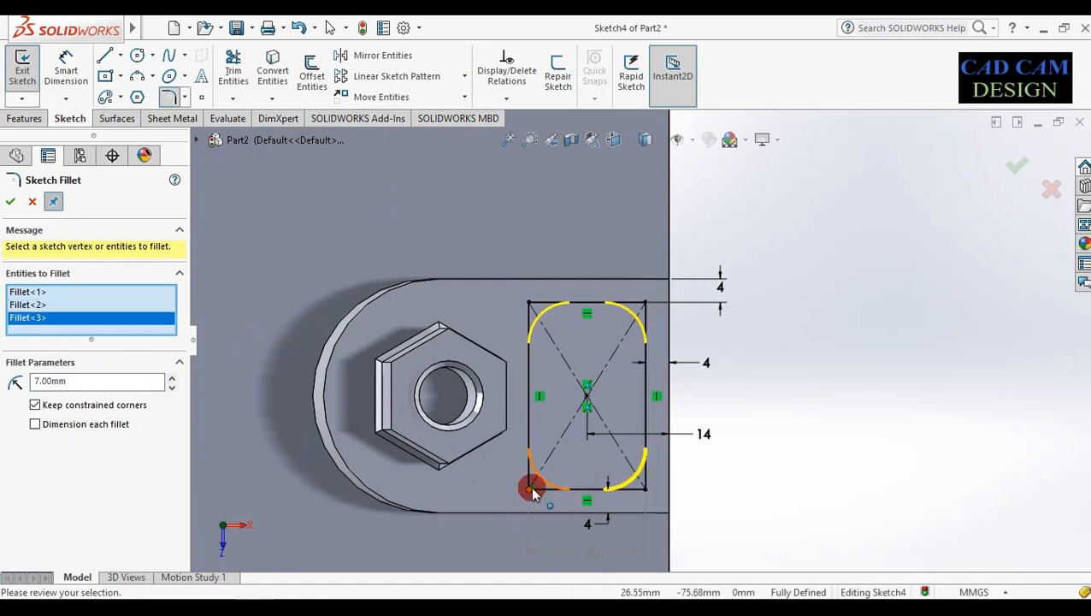
click(531, 489)
click(11, 202)
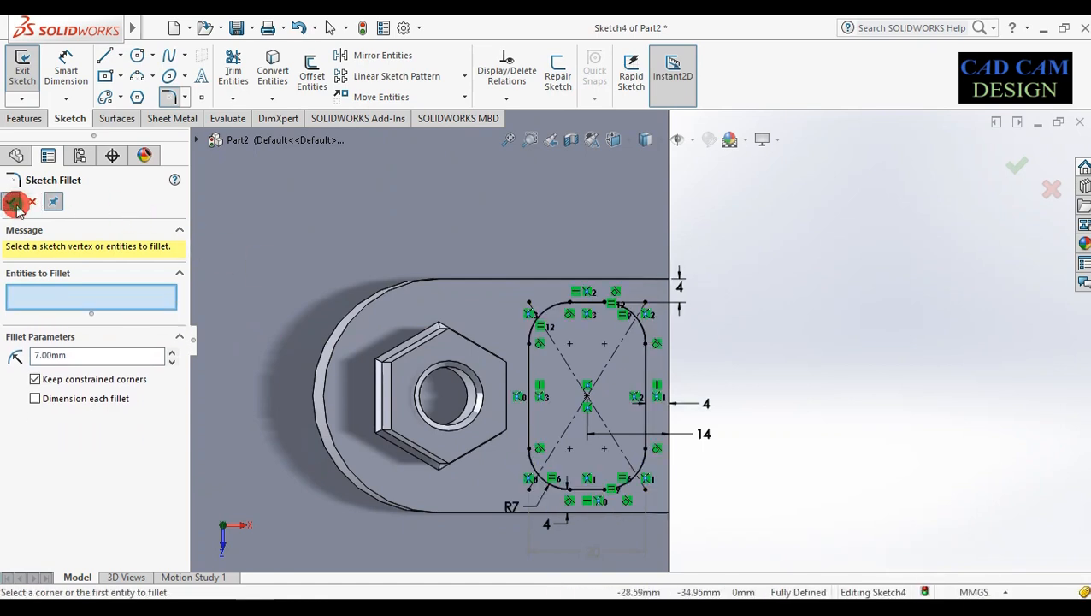
click(13, 203)
Cut-extrude the filleted rectangle 10 mm blind with the direction reversed to form a pocket in the angled boss.
click(34, 119)
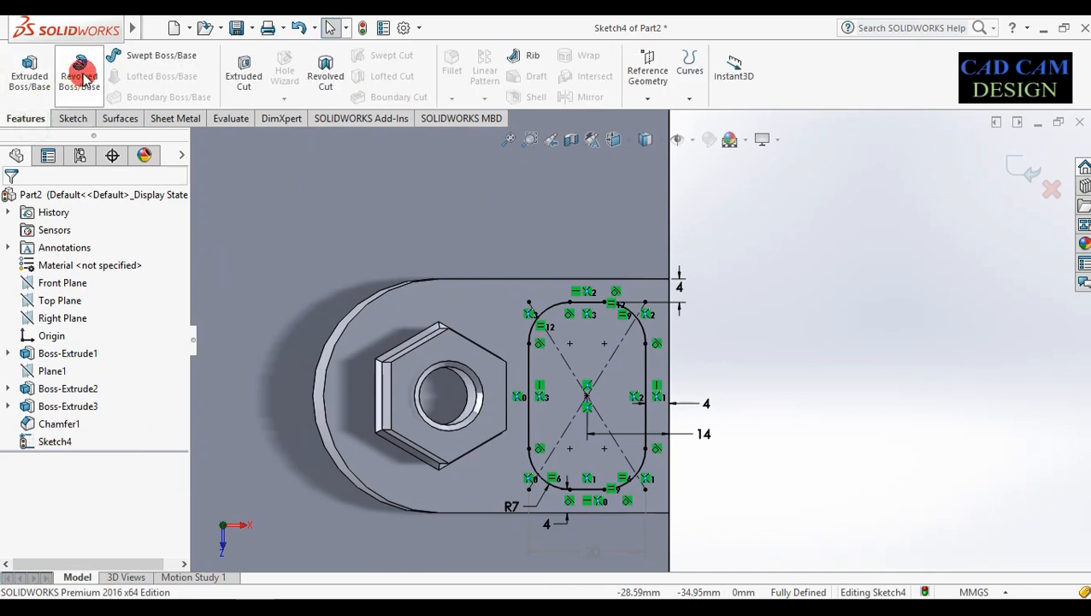
click(242, 72)
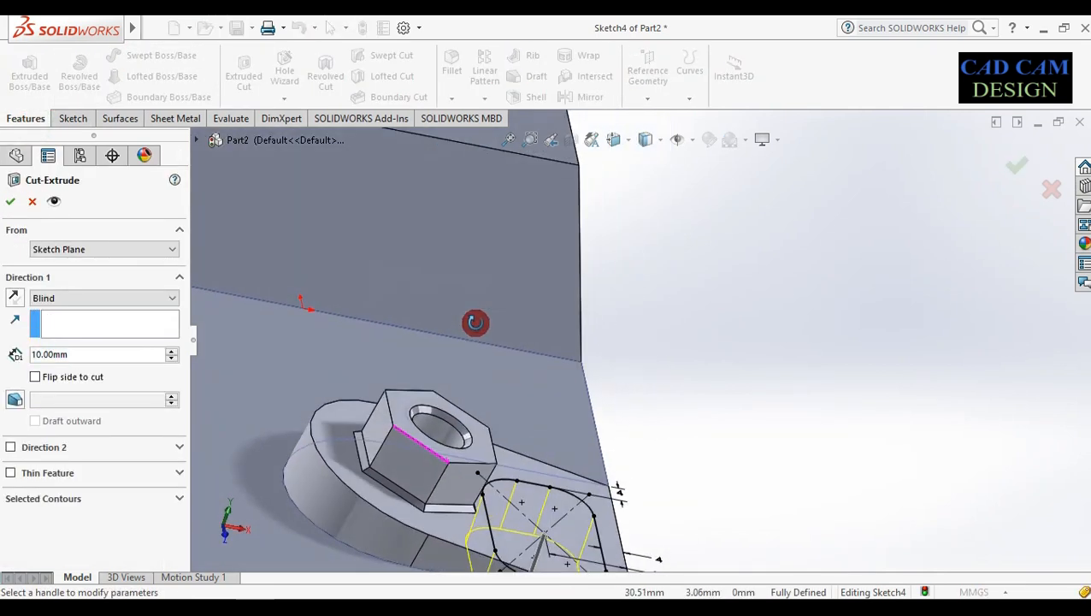
middle_drag(466, 426, 464, 424)
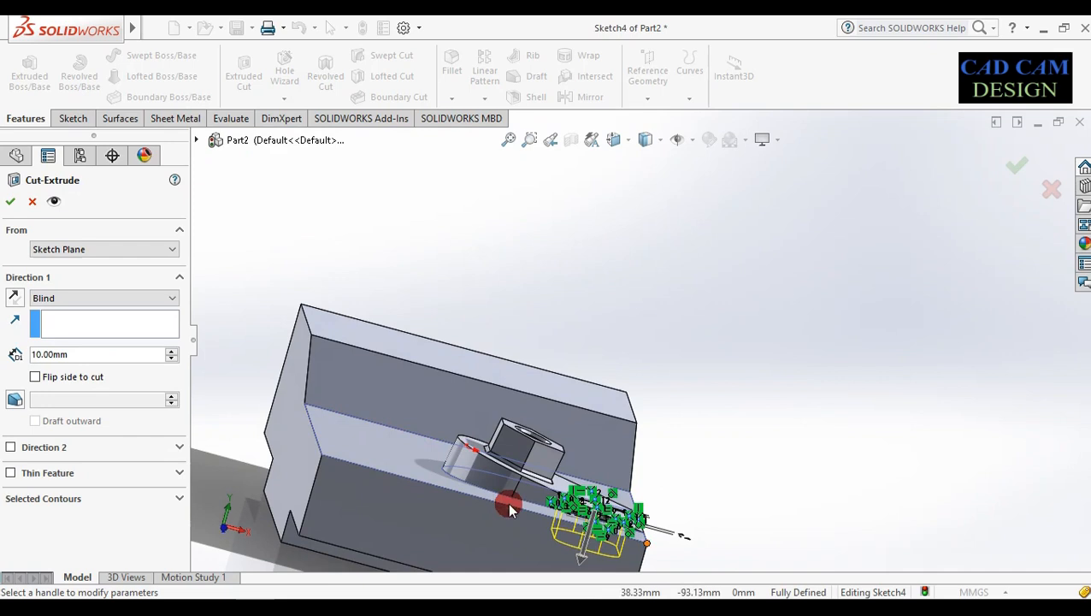
scroll(346, 485, down, 1)
click(13, 304)
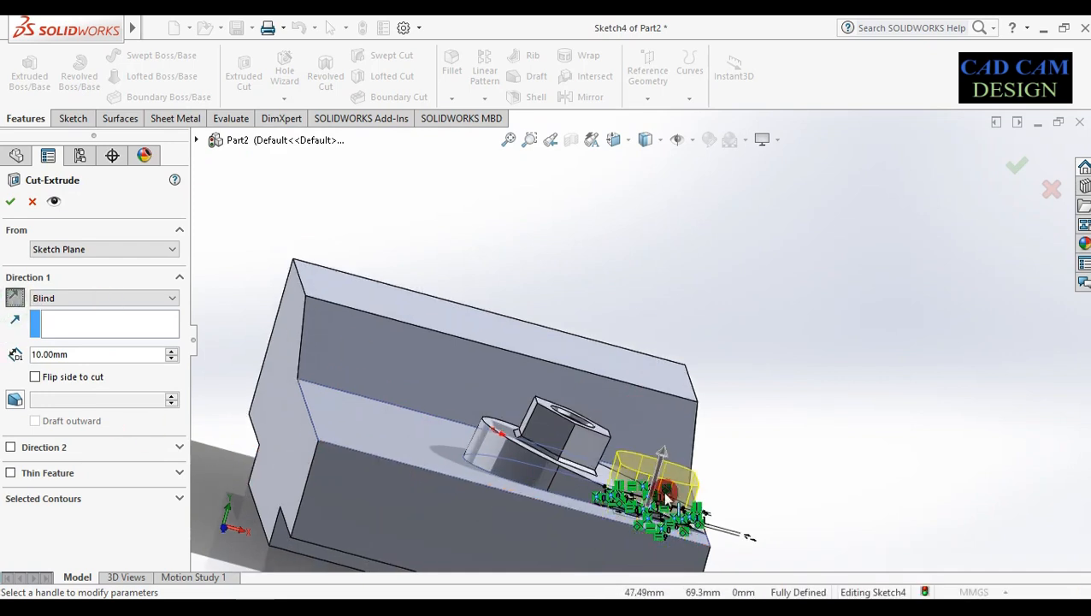
middle_drag(665, 495, 623, 520)
scroll(621, 520, down, 1)
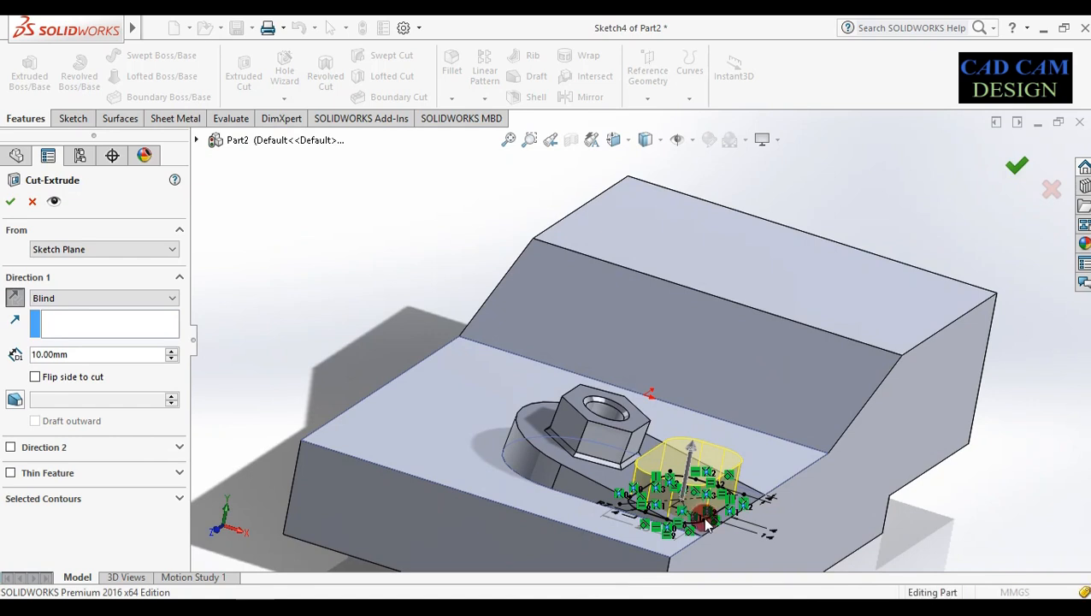
scroll(705, 518, down, 3)
mouse_move(698, 448)
middle_down()
mouse_move(624, 464)
mouse_move(602, 483)
mouse_move(680, 455)
middle_up()
scroll(578, 407, up, 4)
middle_drag(578, 409, 706, 220)
middle_drag(708, 368, 680, 370)
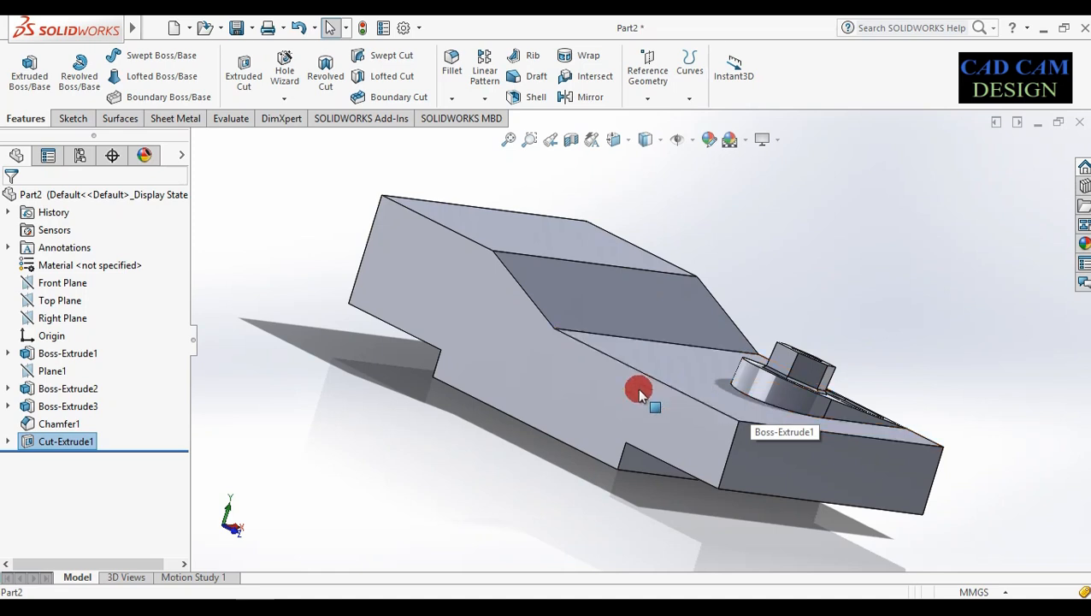
middle_drag(641, 389, 602, 360)
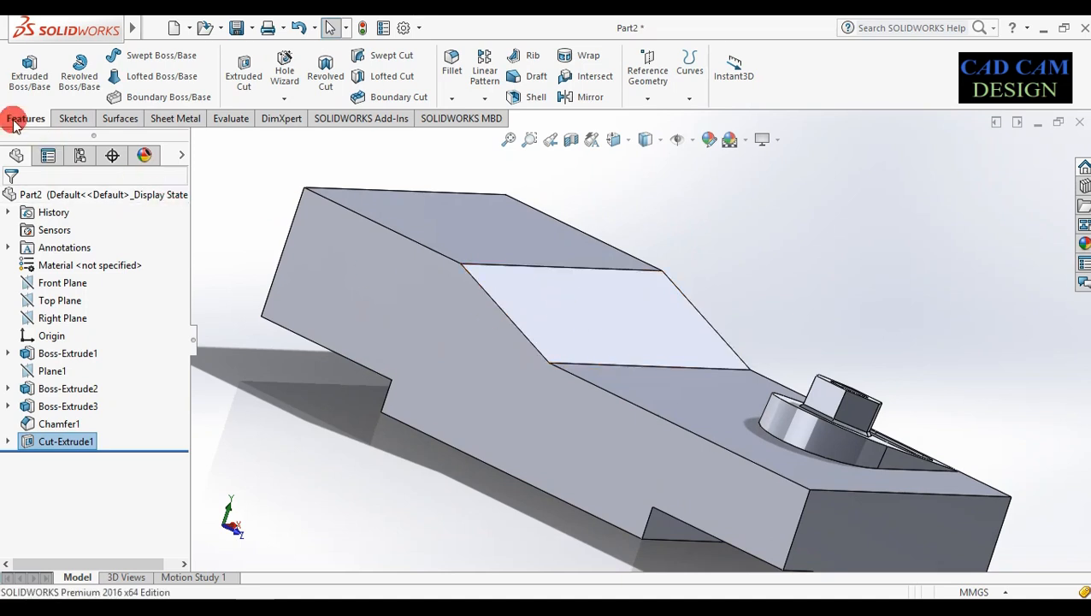
click(649, 106)
click(655, 122)
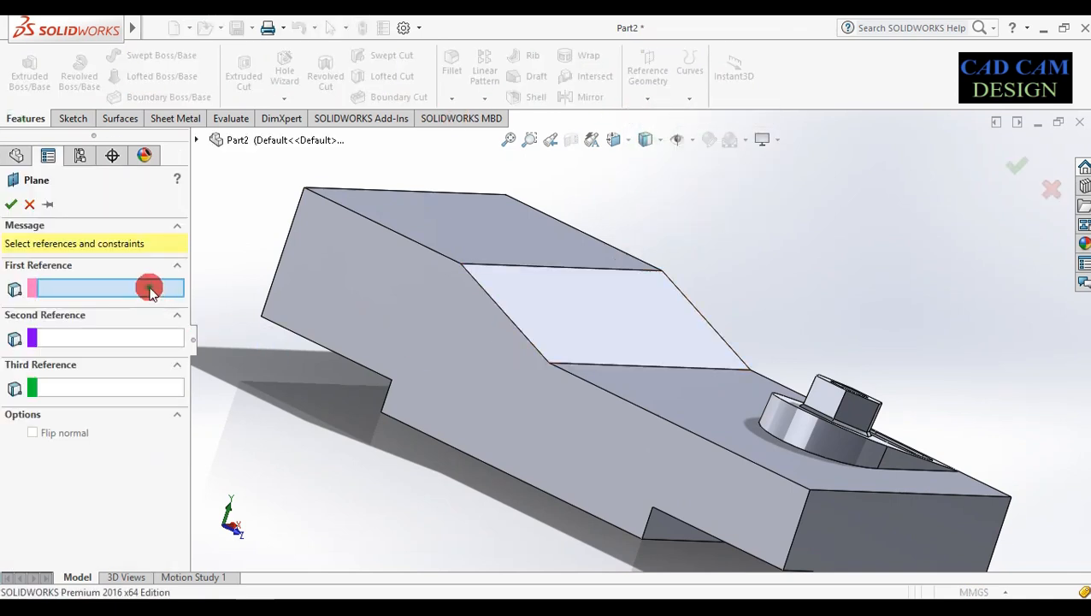
click(631, 392)
middle_drag(630, 392, 444, 420)
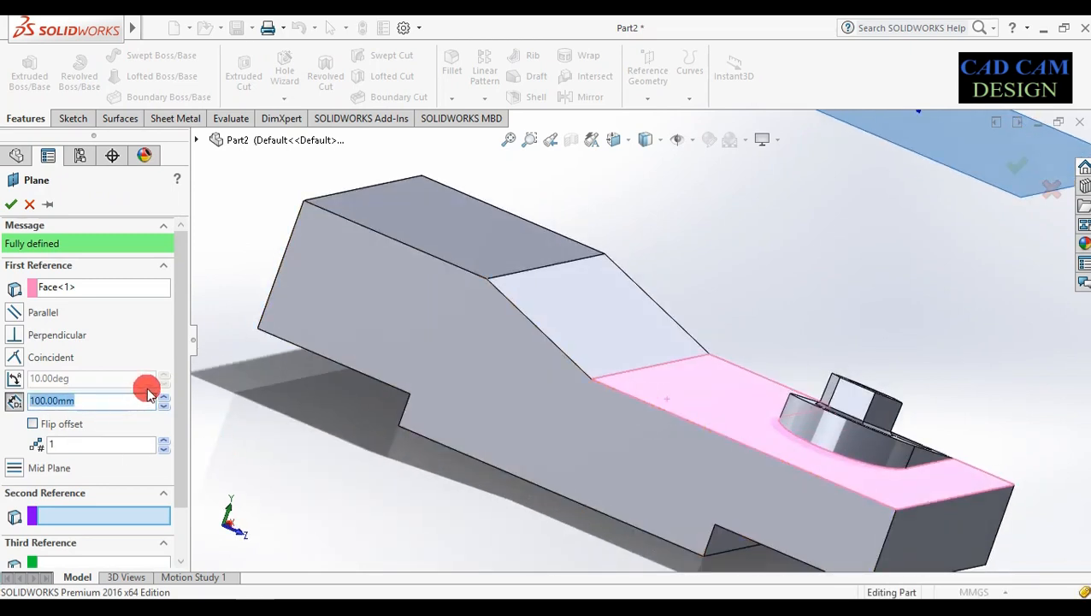
text(0)
key(Return)
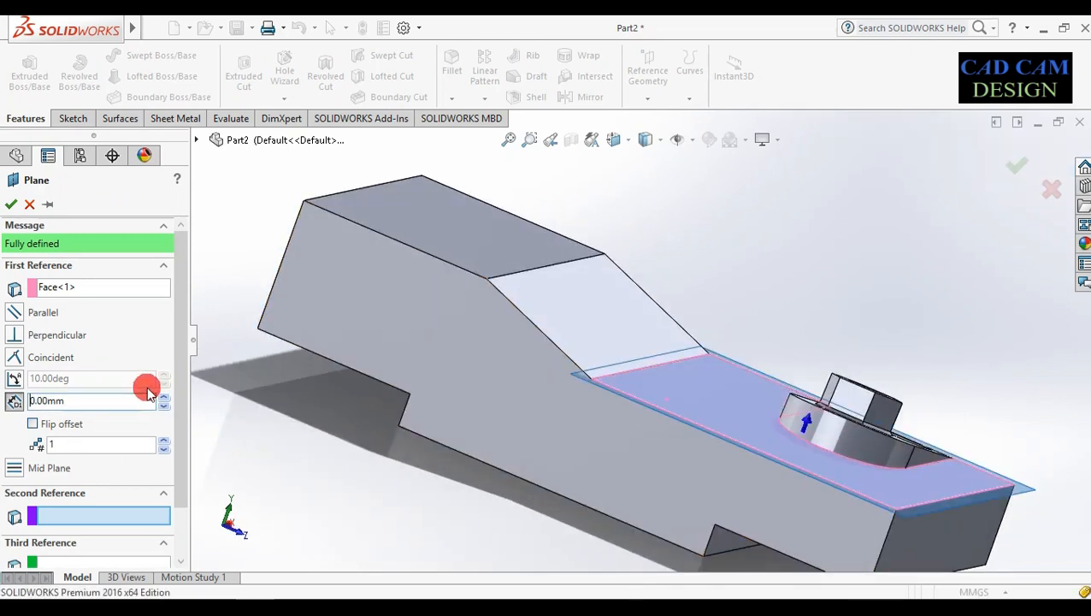
scroll(137, 380, down, 2)
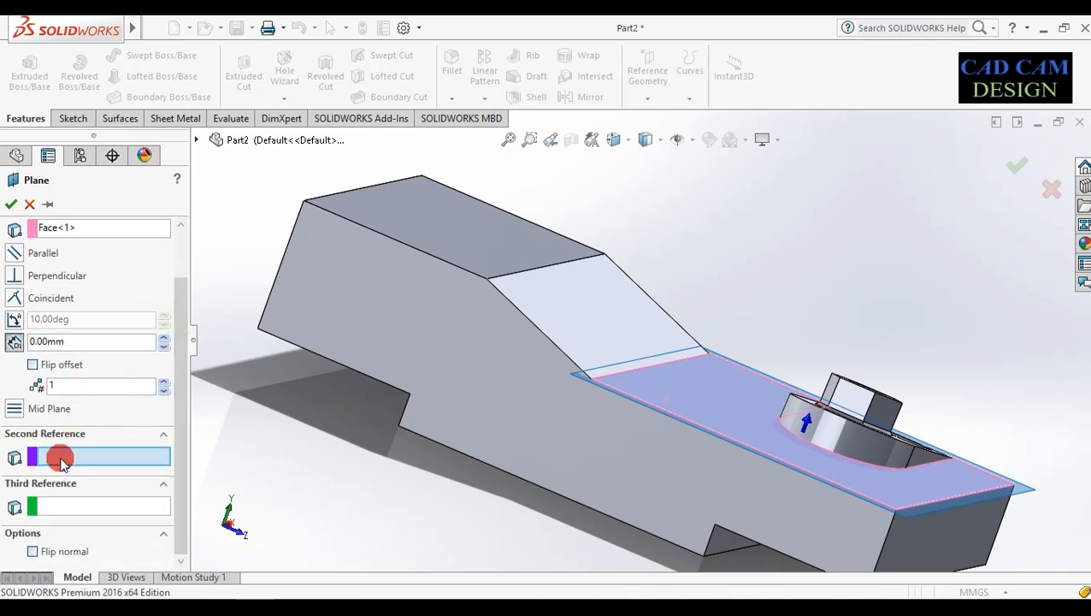
click(630, 374)
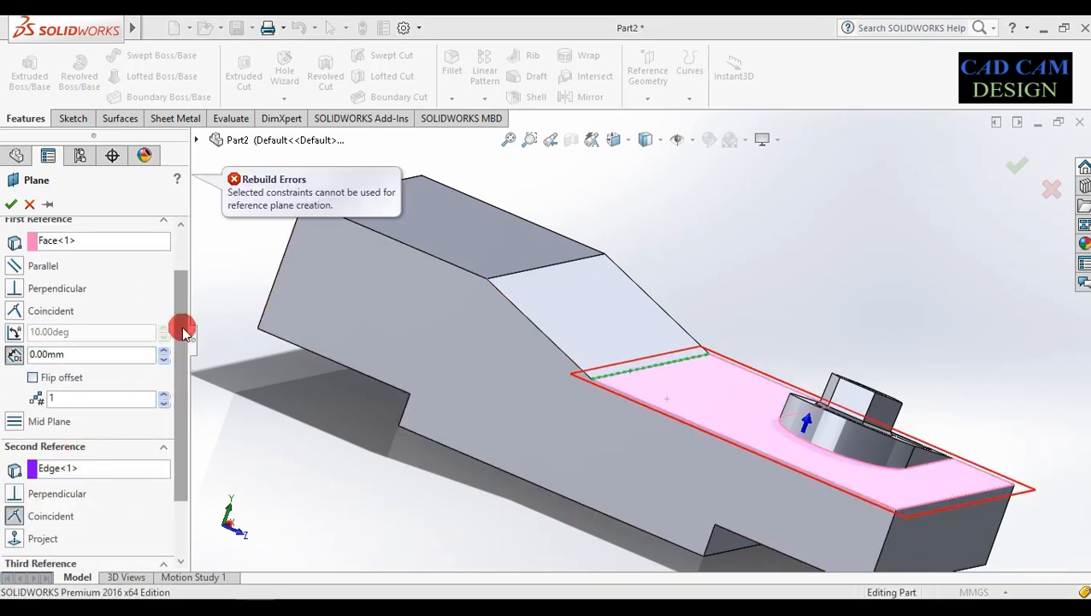
drag(178, 303, 175, 244)
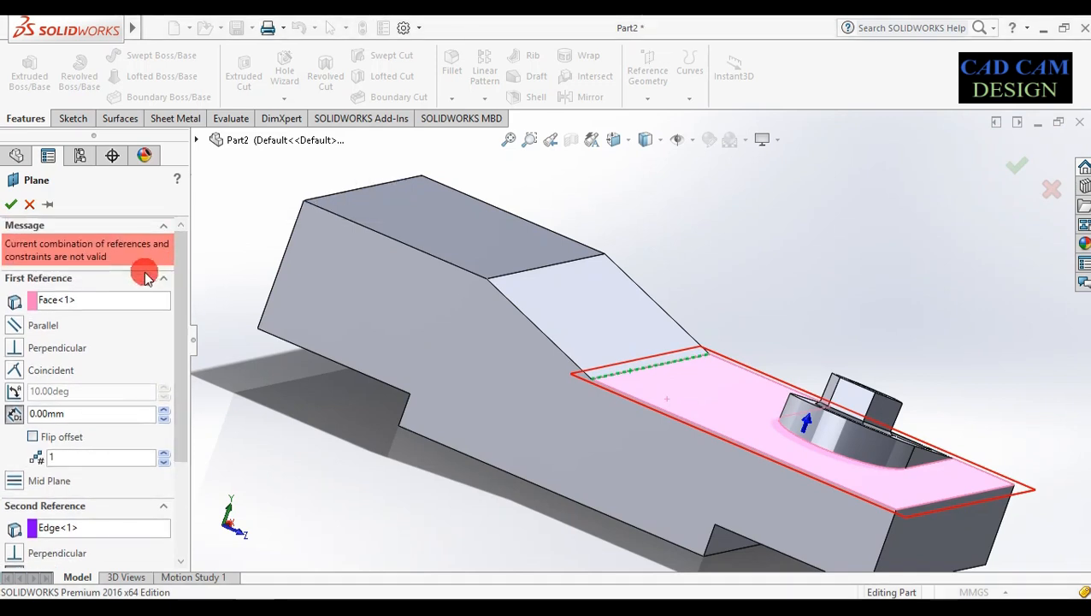
click(91, 308)
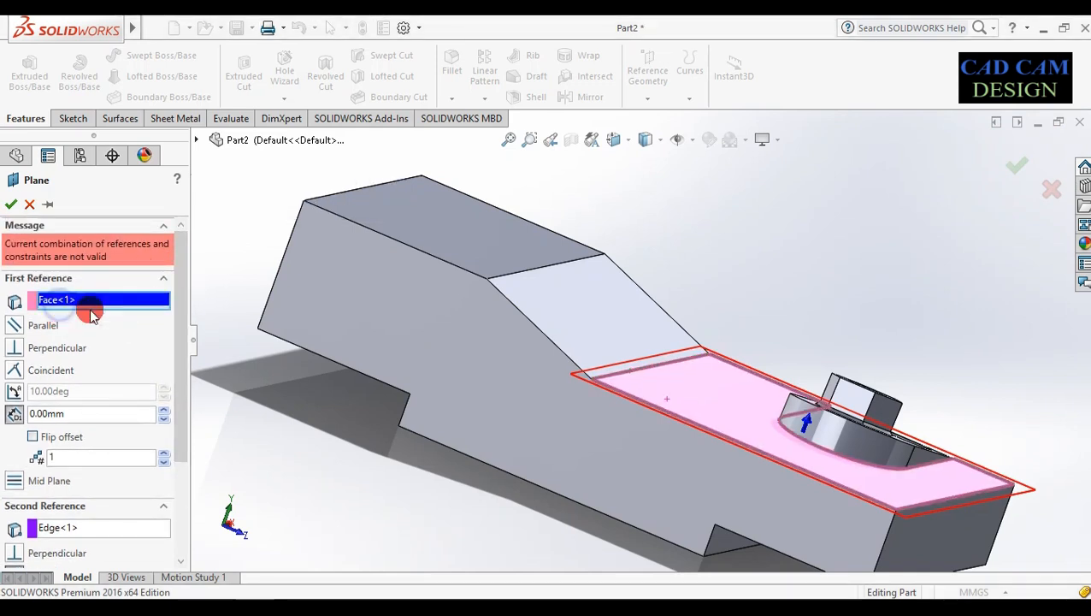
right_click(123, 312)
click(147, 310)
middle_drag(444, 402, 454, 440)
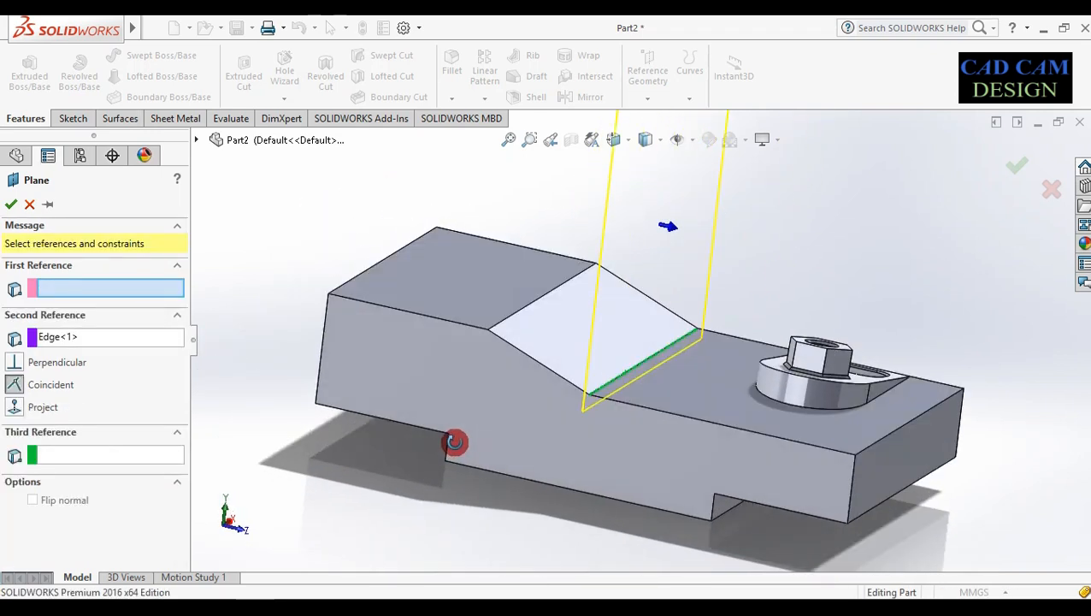
click(85, 339)
right_click(75, 339)
click(105, 347)
click(35, 208)
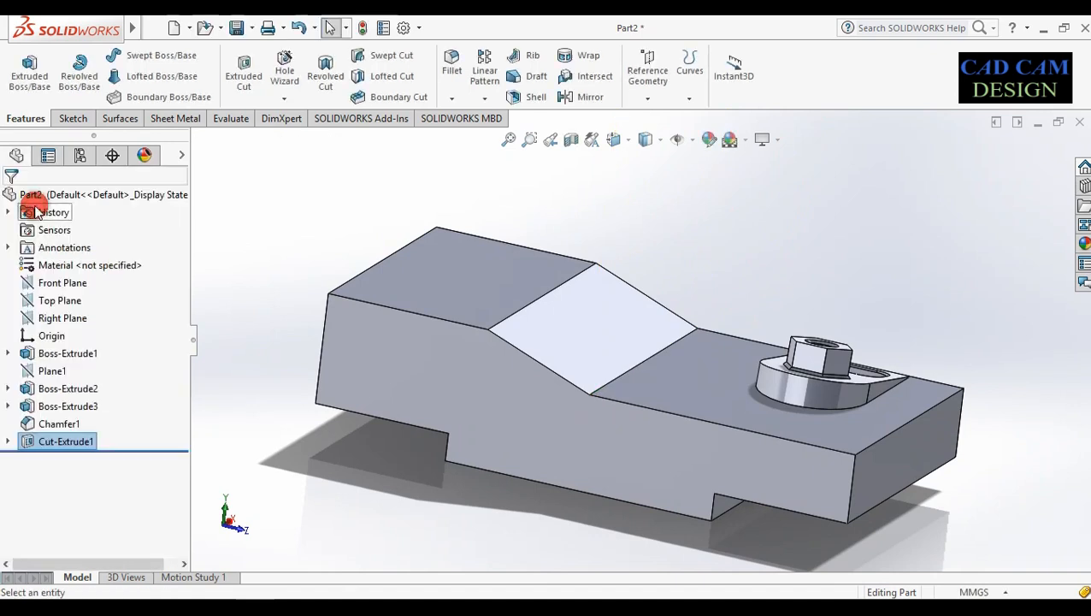
Start a reference plane with the block's lower step face as first reference, at an angle of 150 degrees.
click(647, 96)
click(654, 117)
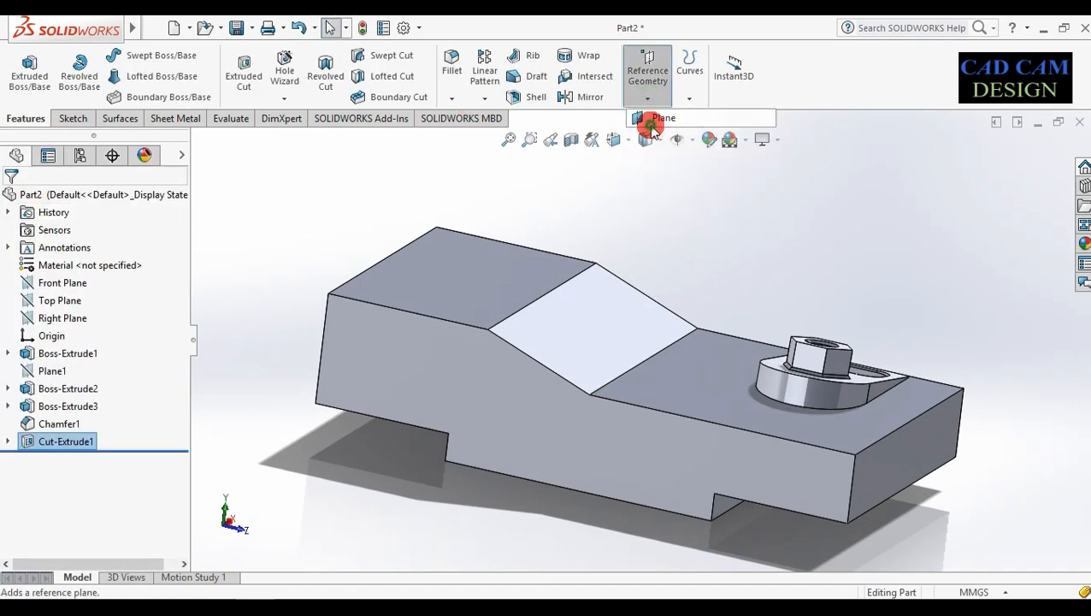
click(701, 389)
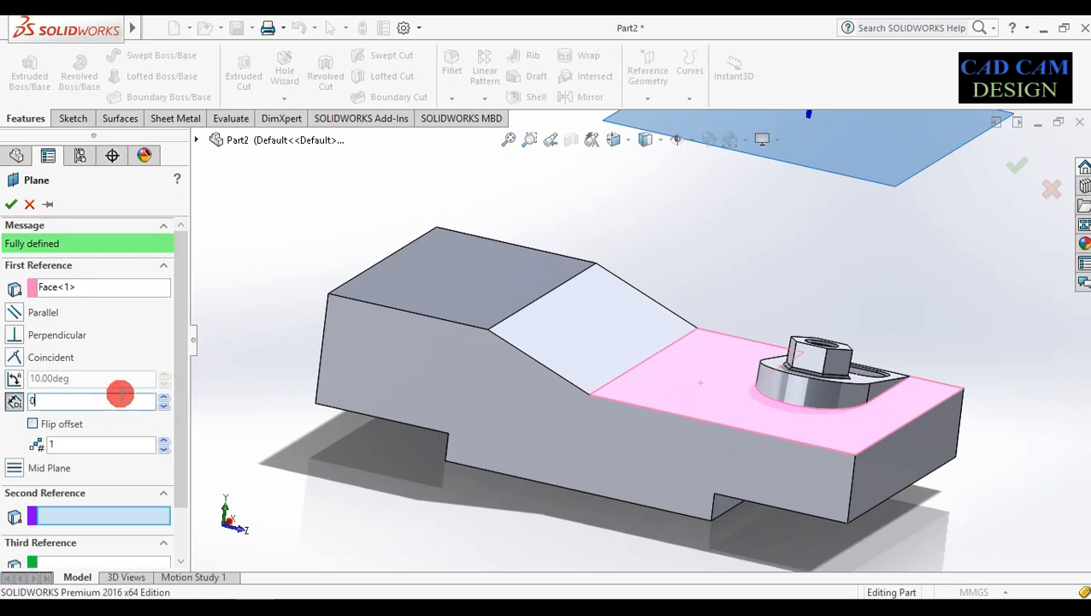
text(0)
key(Return)
click(13, 379)
click(81, 377)
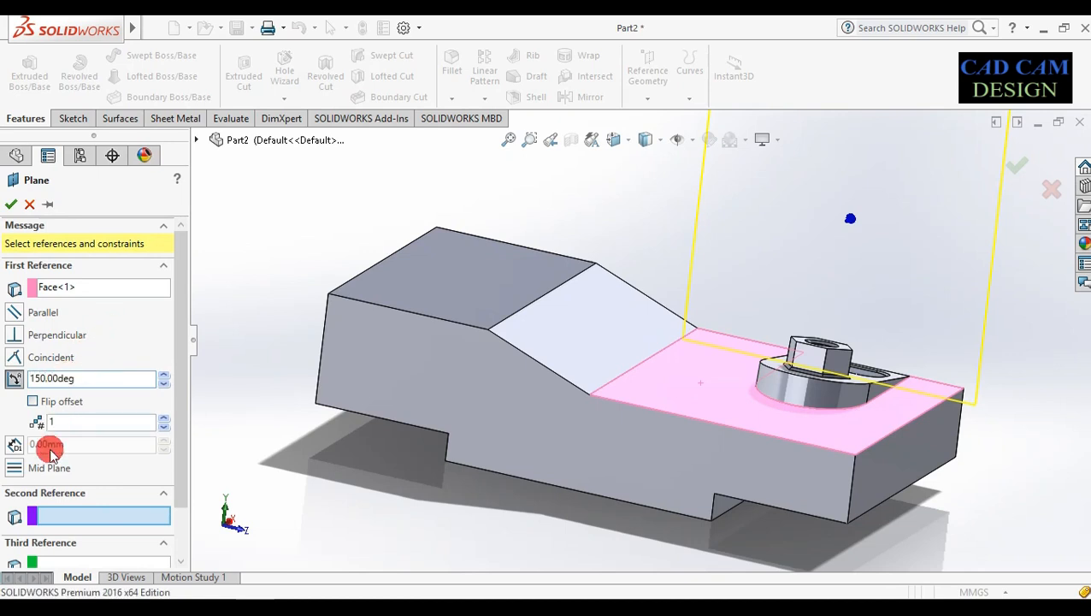
Make the plane coincident with the edge between the lower step face and the inclined face, keep the offset unflipped, and create it.
scroll(178, 302, down, 2)
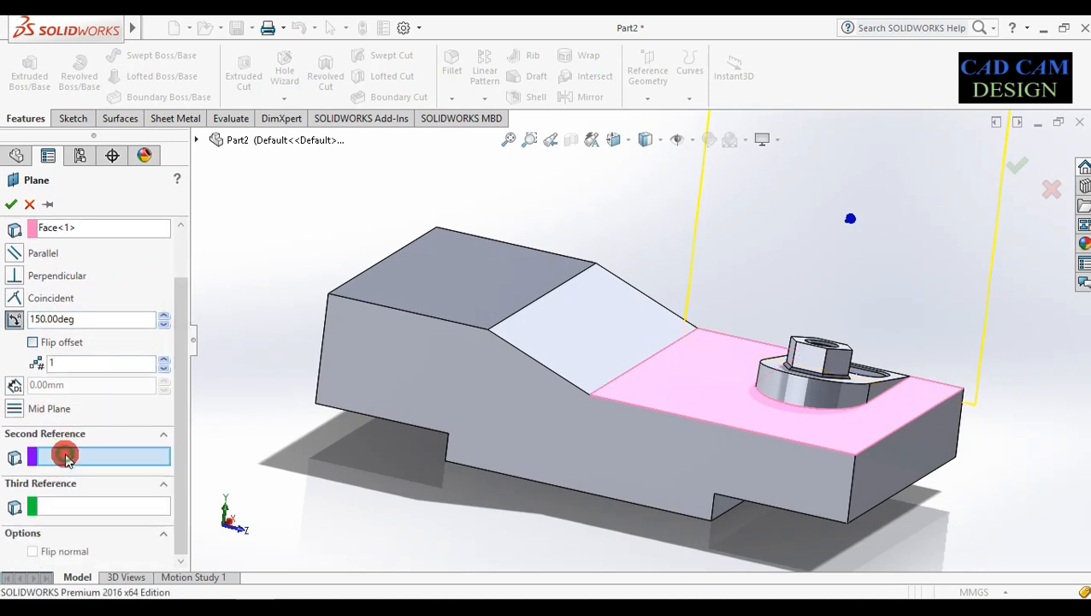
click(622, 372)
middle_drag(535, 441, 537, 416)
middle_drag(524, 365, 515, 374)
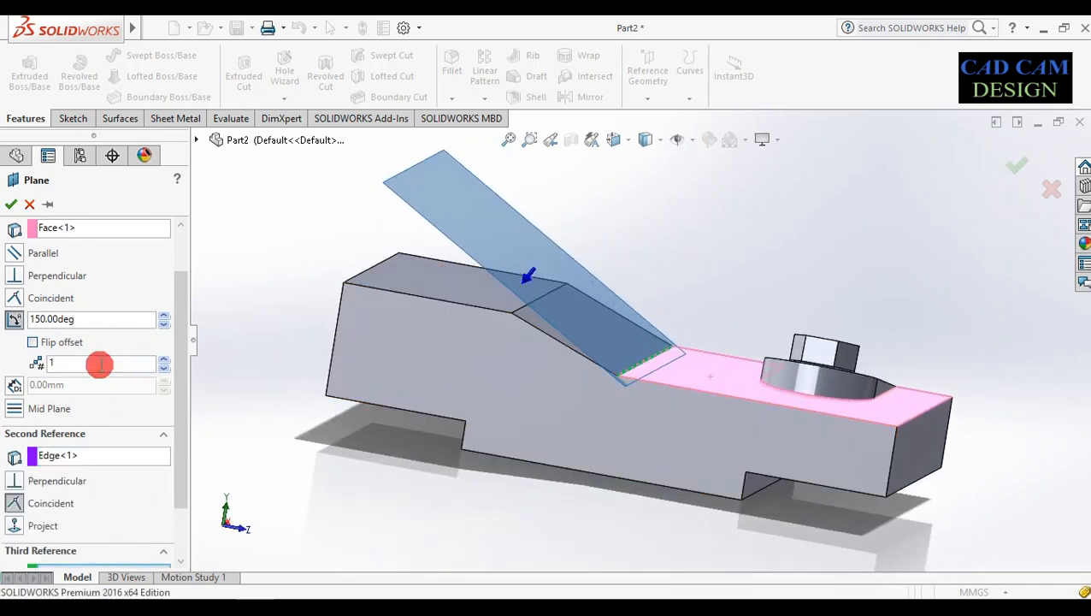
click(32, 342)
middle_drag(620, 385, 655, 368)
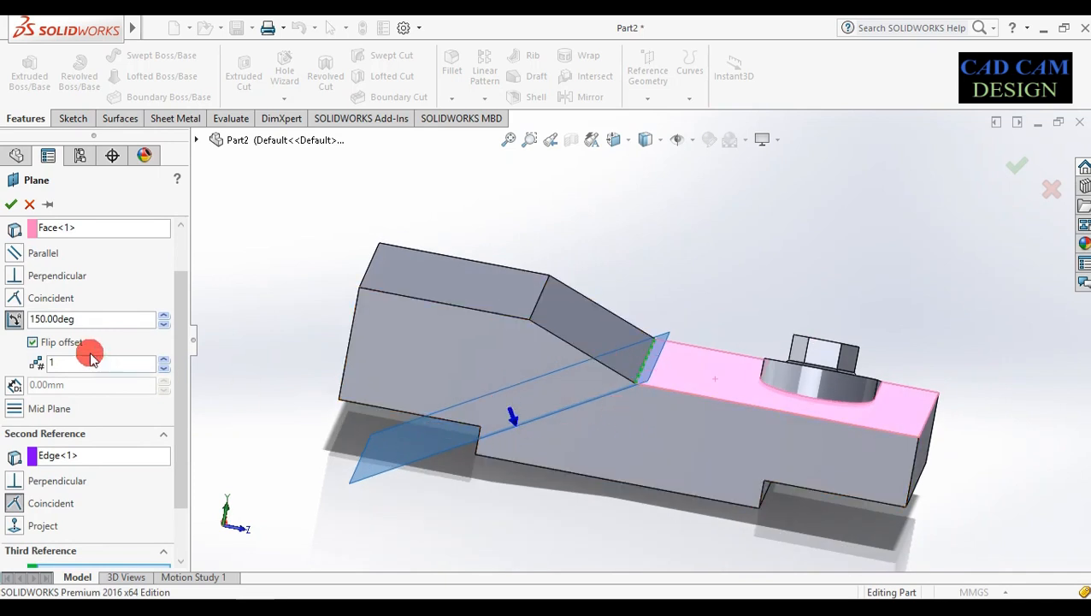
click(33, 343)
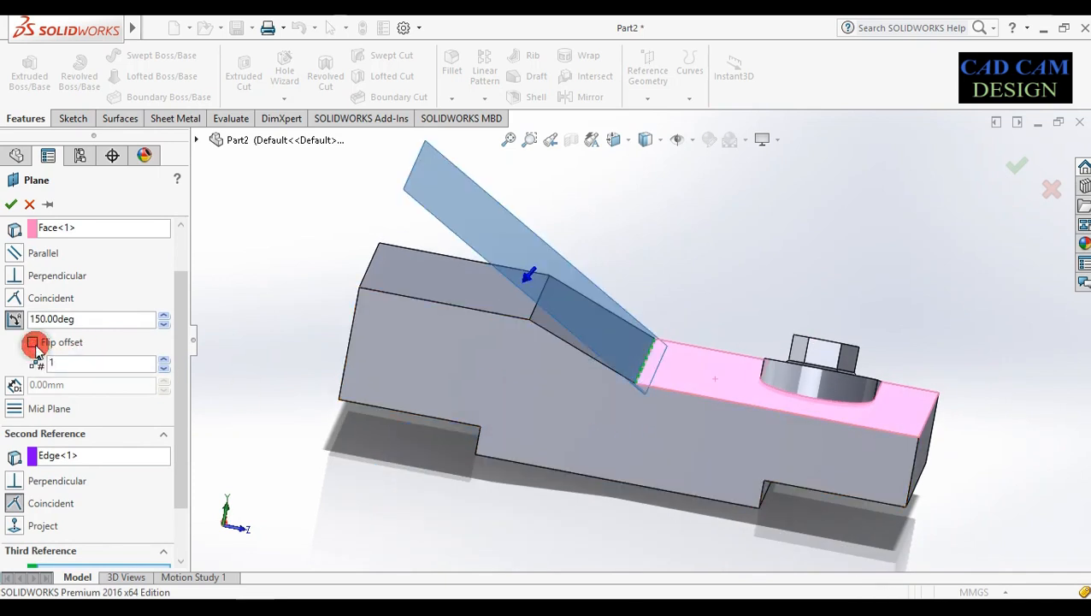
middle_drag(511, 287, 519, 309)
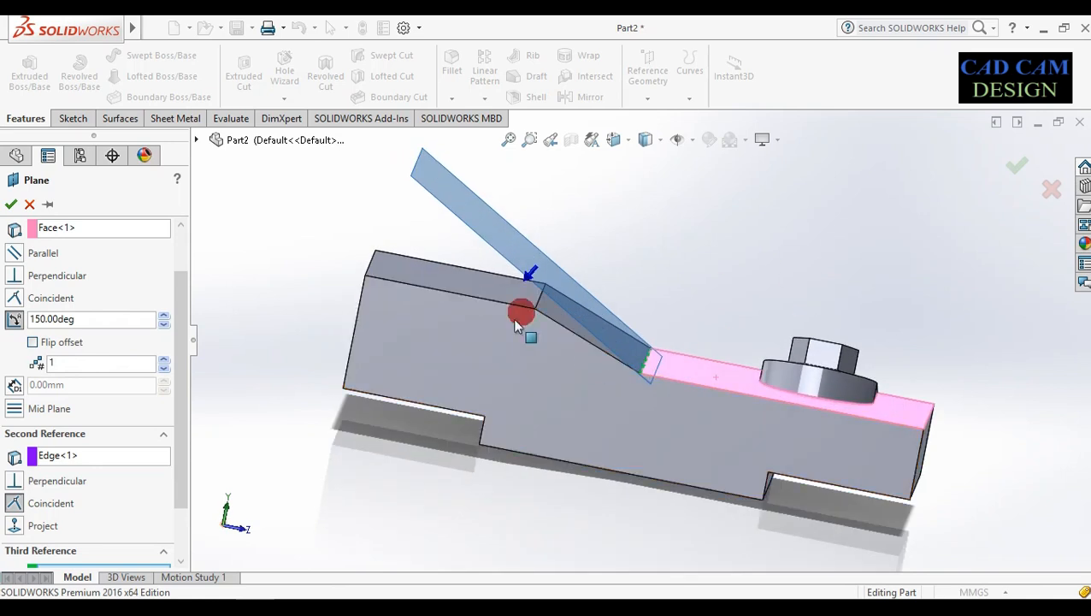
click(10, 204)
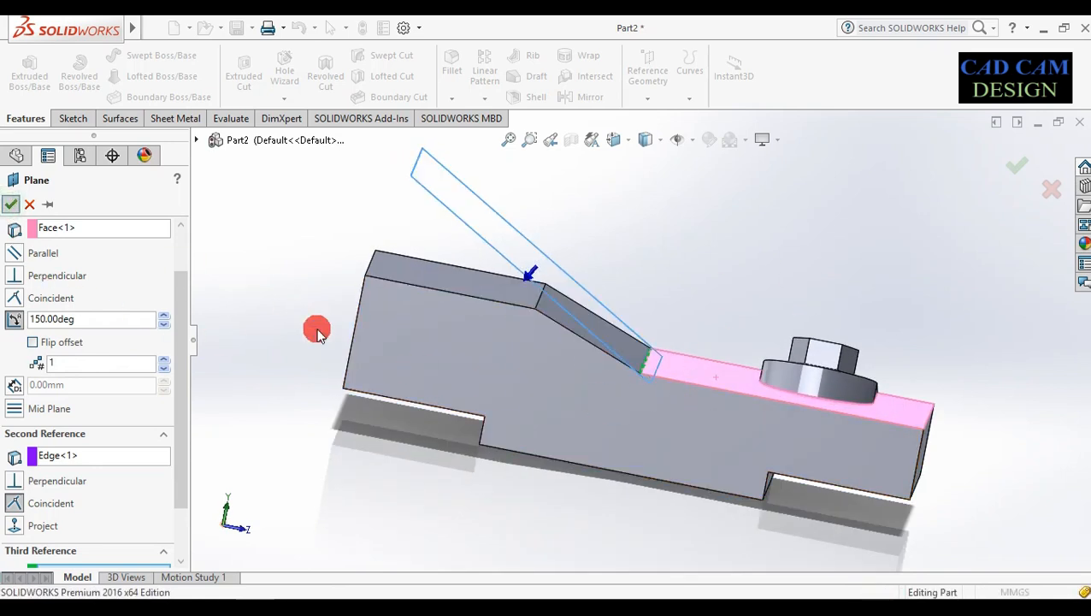
Start a sketch on the new angled plane and orient the view normal to it, facing the boss side.
right_click(47, 458)
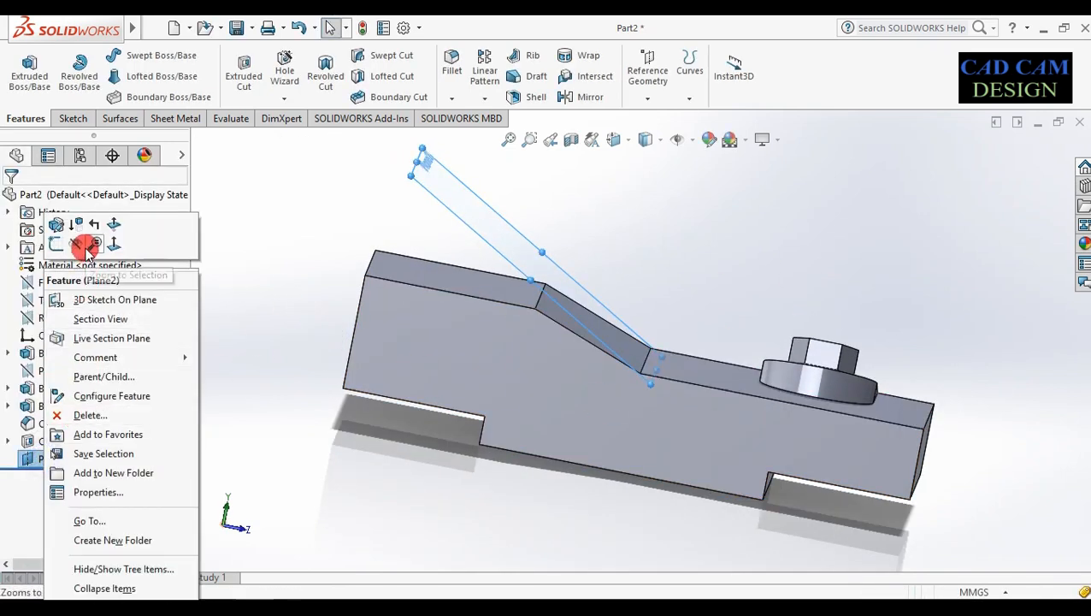
click(57, 243)
right_click(41, 480)
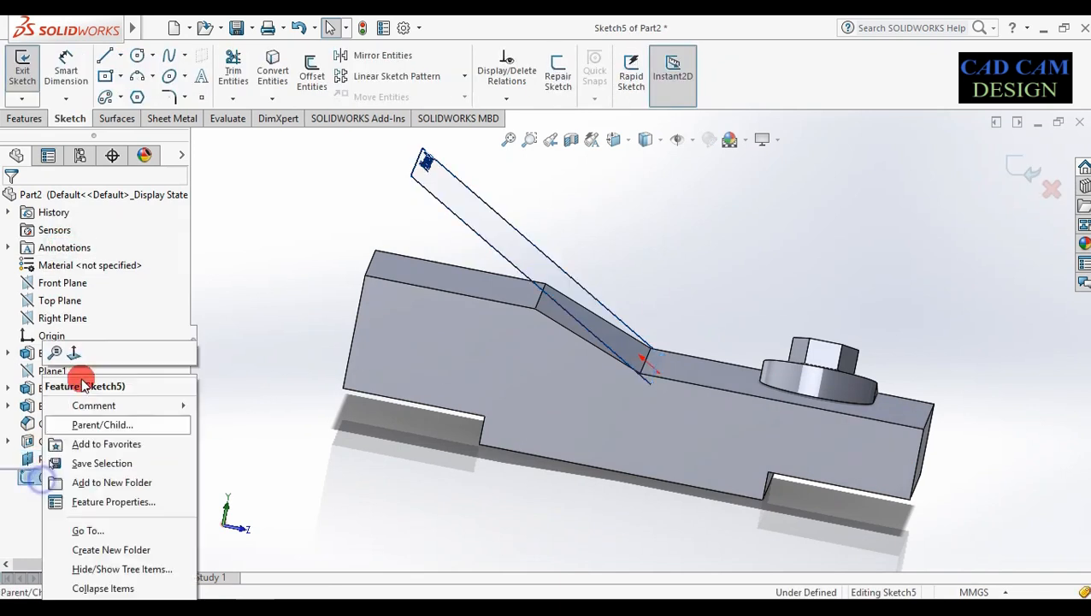
click(74, 354)
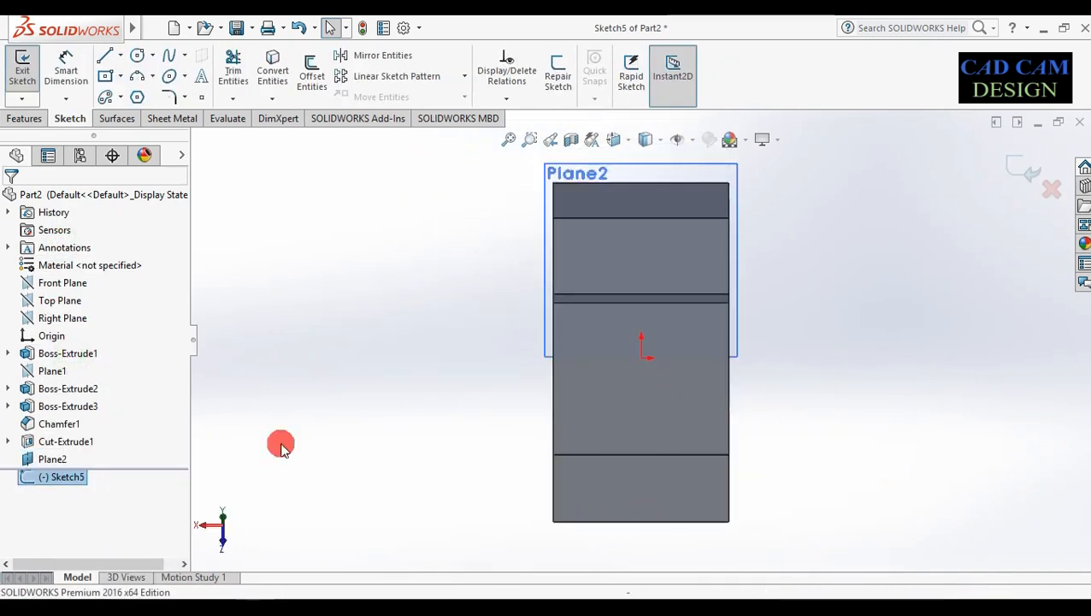
right_click(81, 477)
click(99, 356)
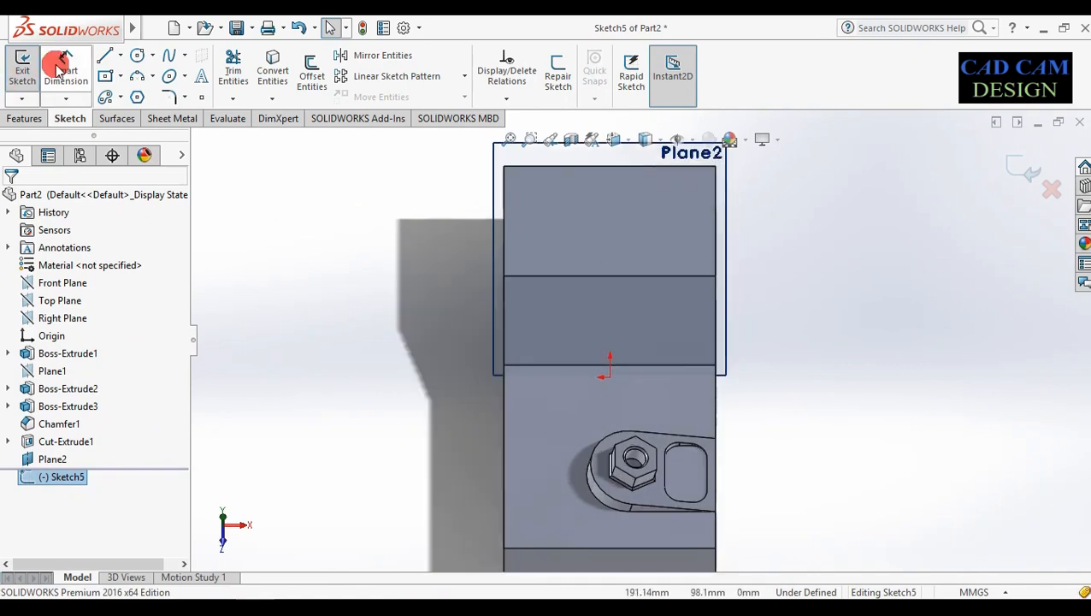
Draw a vertical construction line from the midpoint of the lower step edge up the angled plane and dimension it 50 mm.
click(121, 55)
click(114, 92)
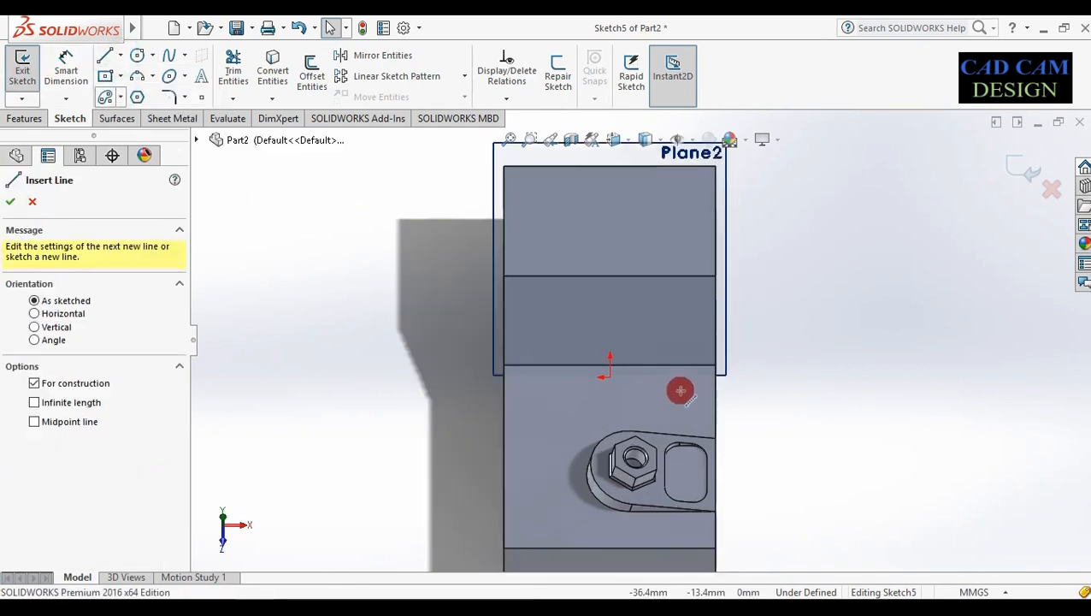
click(610, 364)
click(608, 231)
right_drag(370, 475, 393, 265)
click(609, 248)
click(429, 295)
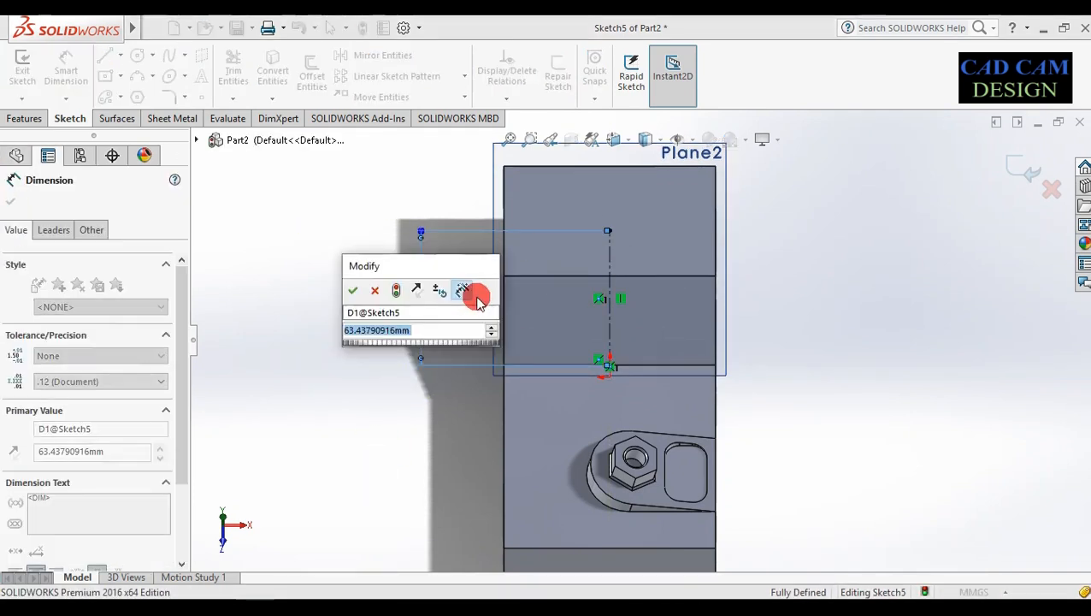
text(50)
key(Return)
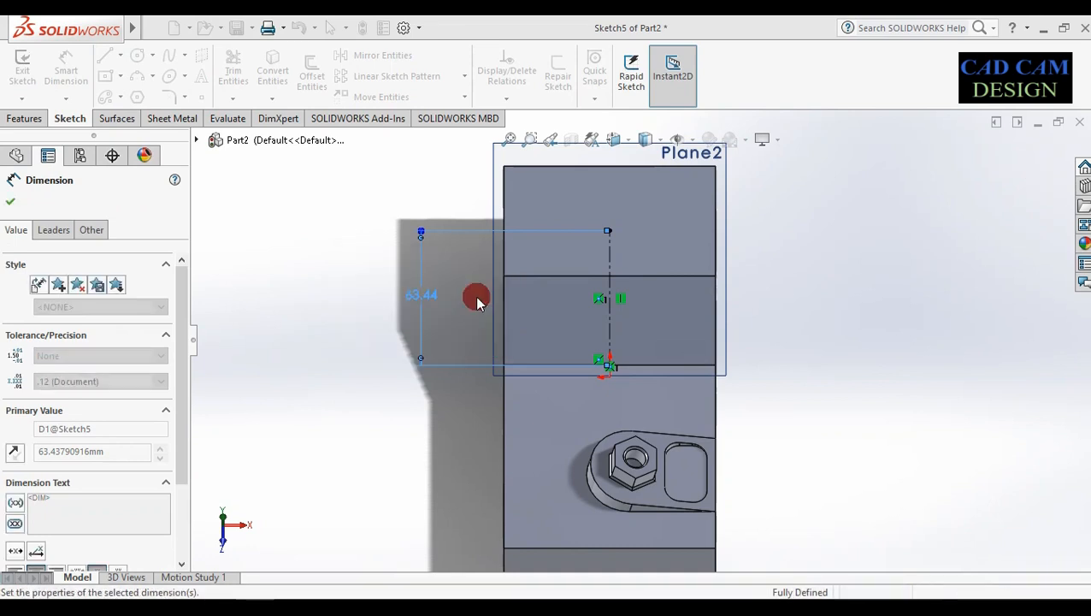
Sketch a center rectangle on the construction line's midpoint, reaching down to the lower step edge, and dimension its width 30 mm.
scroll(659, 304, down, 2)
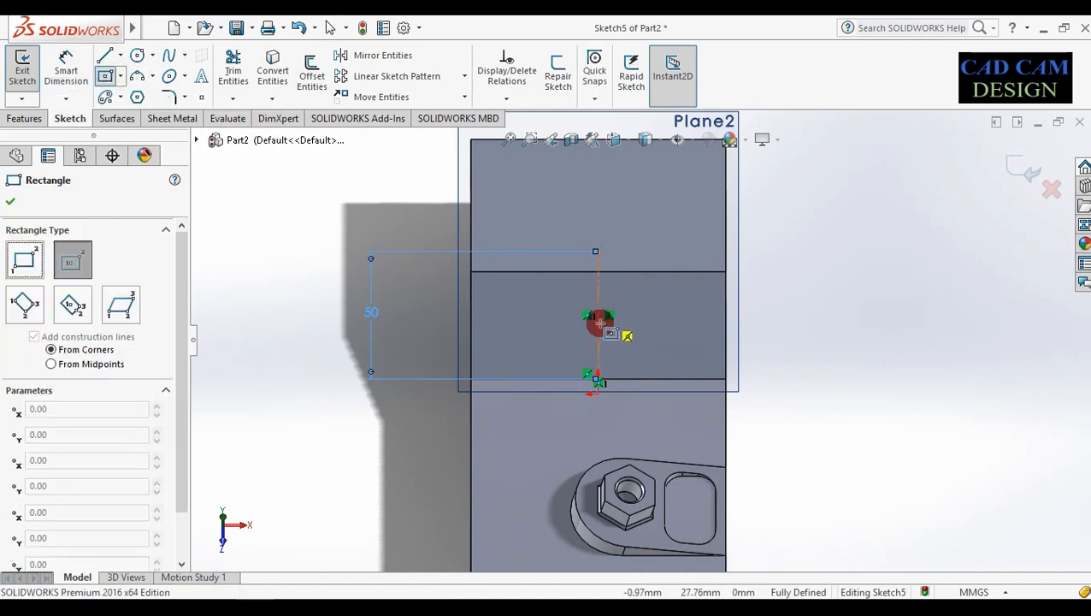
drag(596, 316, 642, 378)
right_drag(833, 390, 764, 244)
click(606, 254)
click(605, 224)
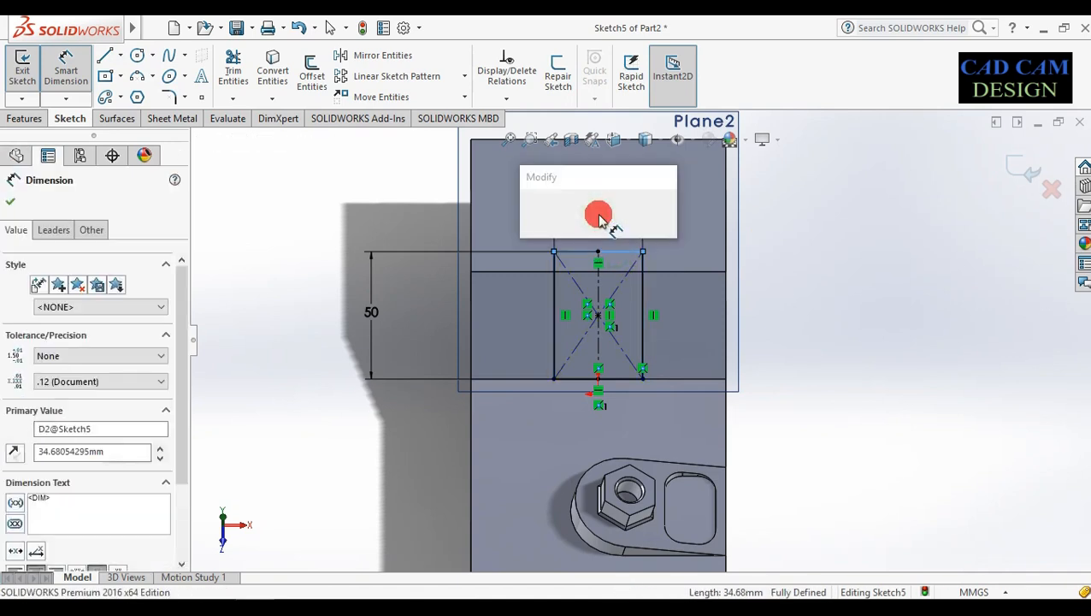
text(30)
key(Return)
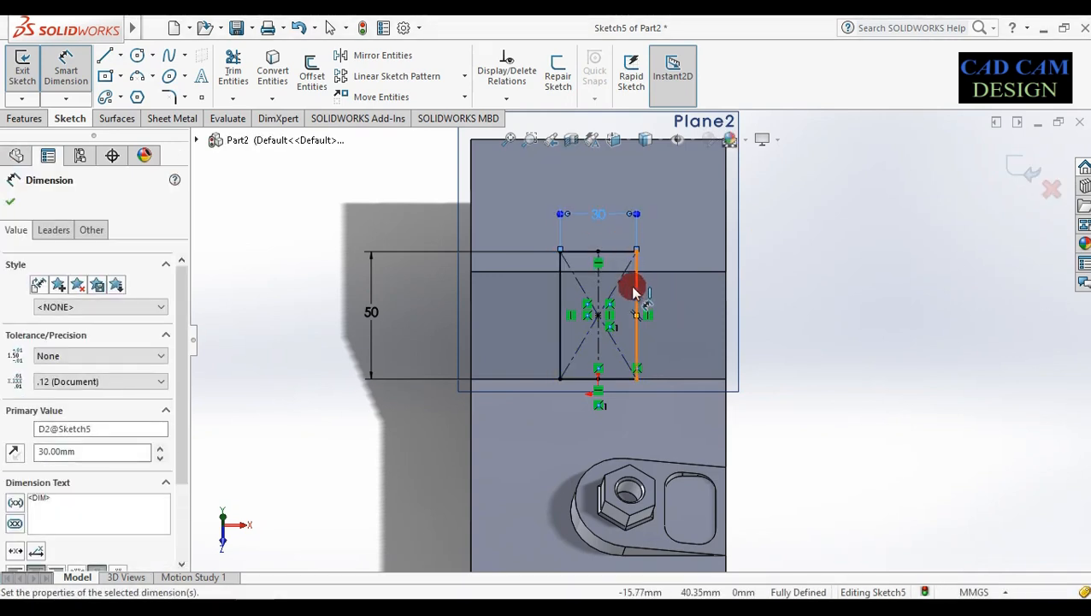
Try a rectangle width of 40 mm, and settle on 35 mm.
double_click(597, 214)
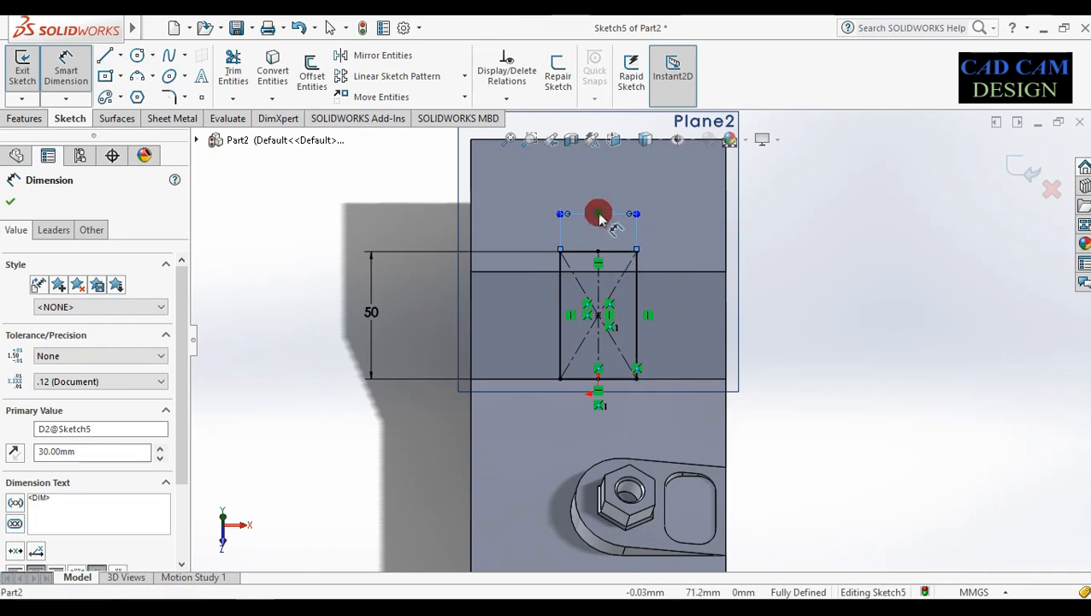
text(40)
key(Return)
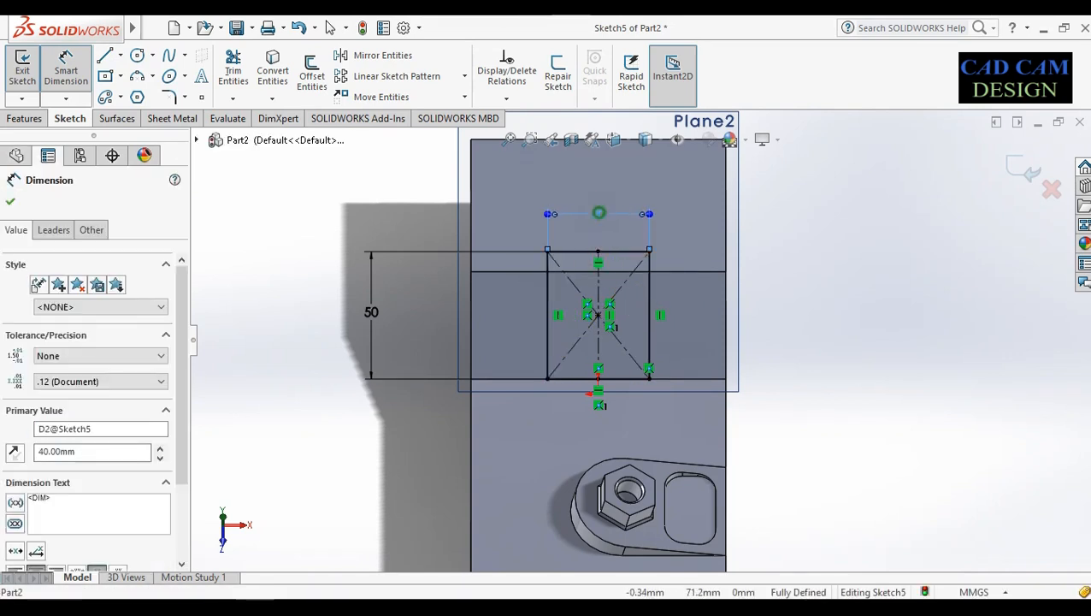
double_click(603, 216)
click(617, 252)
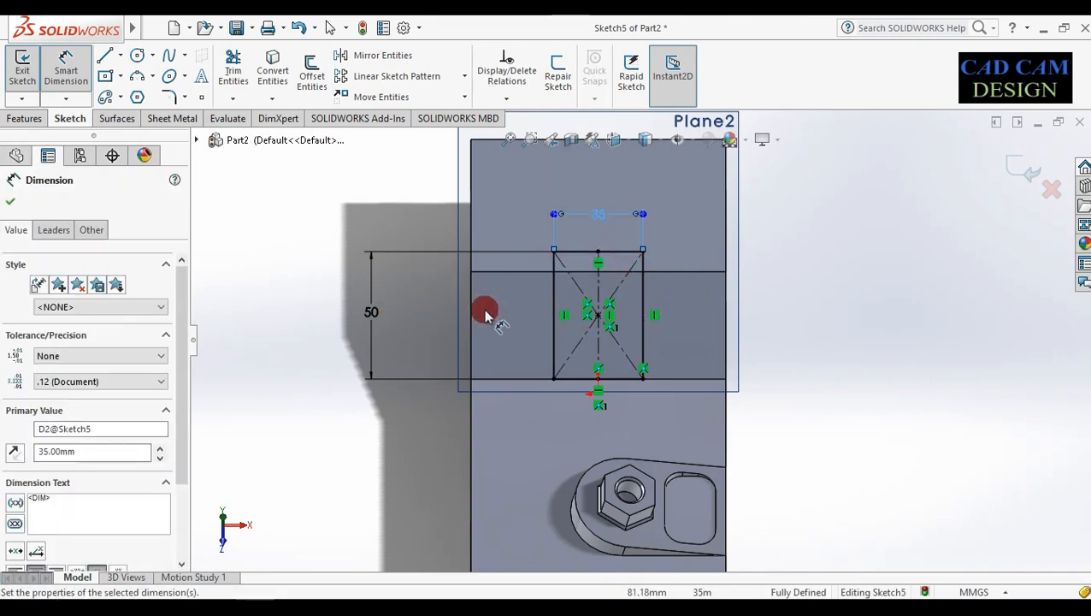
Add a driven horizontal dimension between the rectangle's center point and the block's side edge.
click(598, 314)
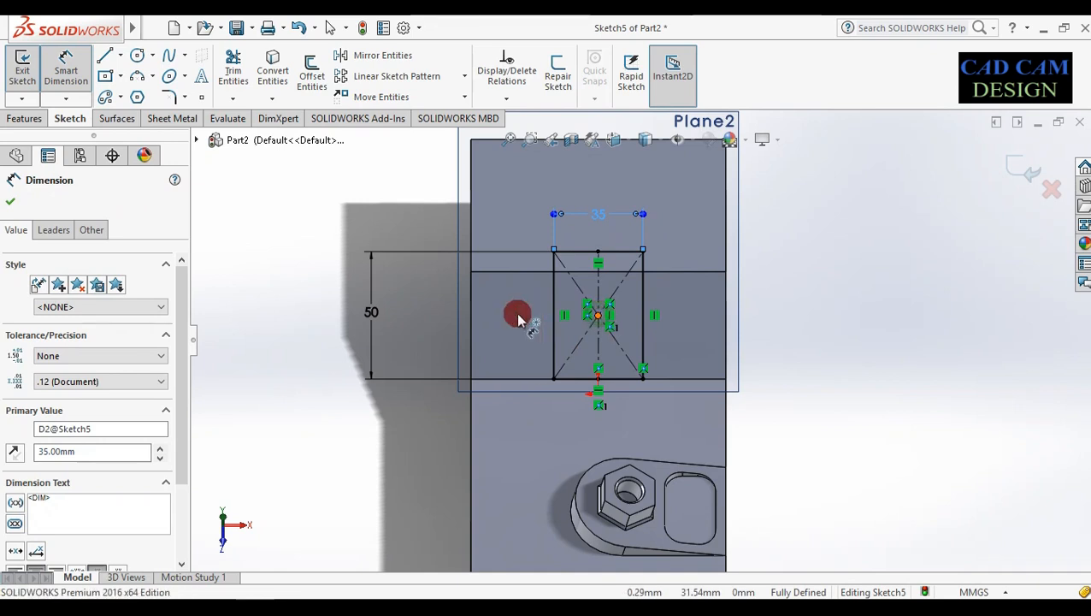
click(507, 446)
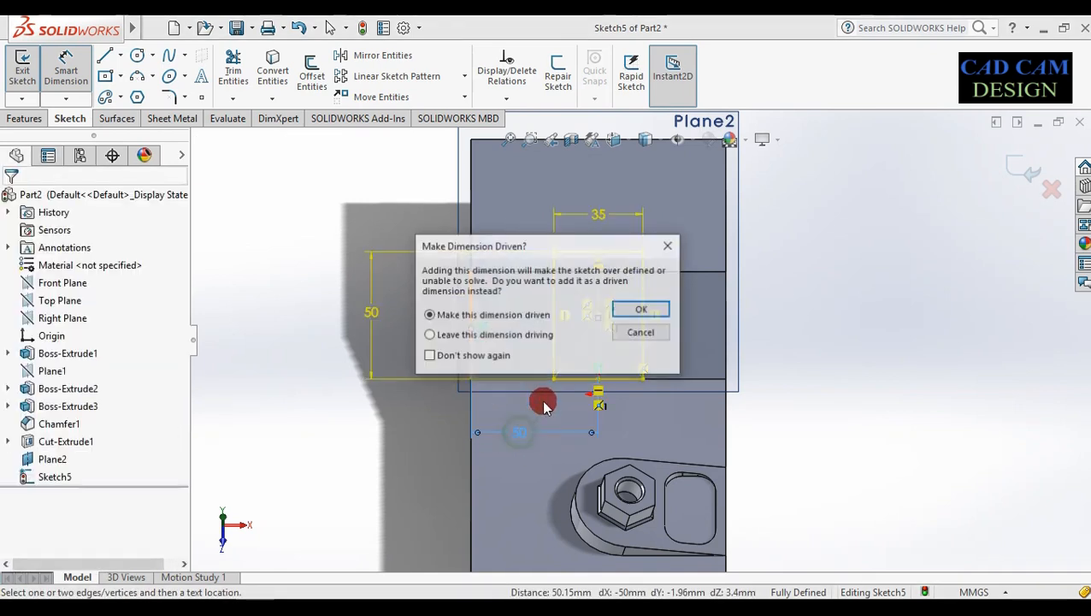
click(630, 309)
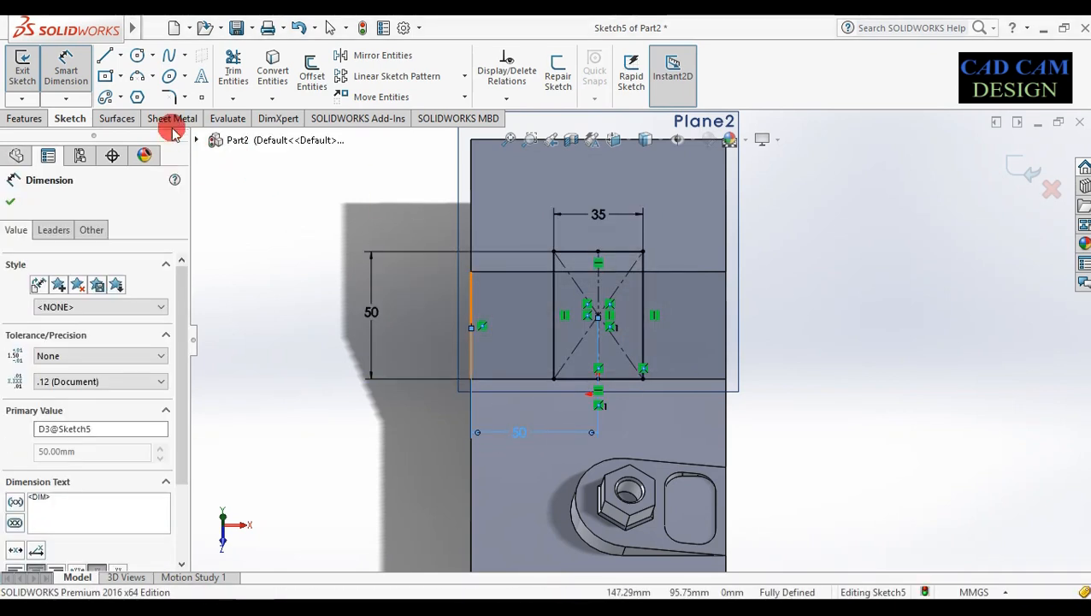
Draw a 3-point semicircular arc of 17.5 mm radius over the rectangle's upper side and move the width dimension above it.
click(138, 76)
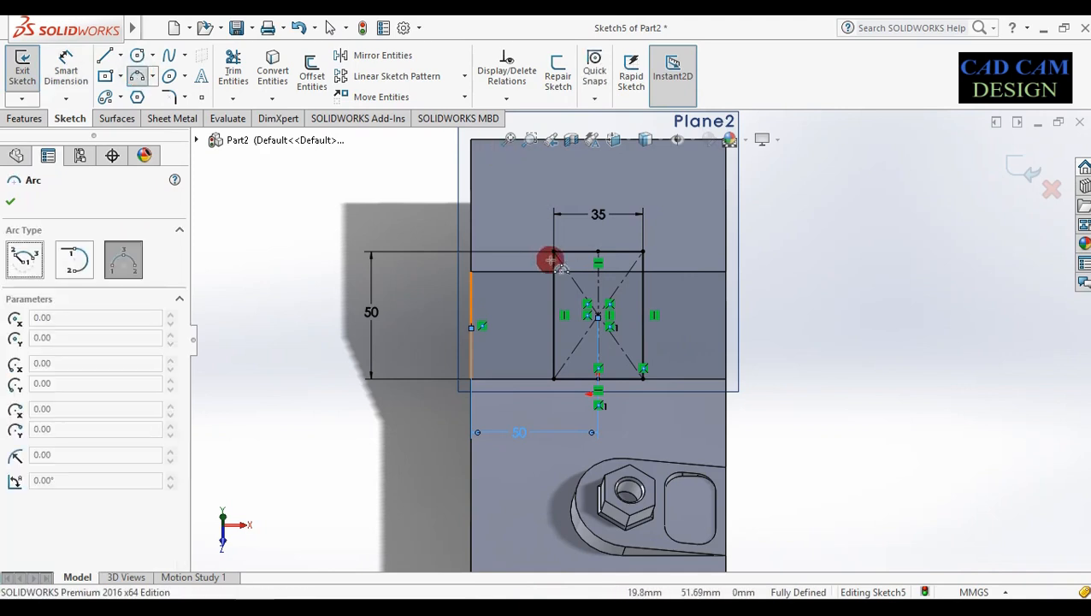
drag(554, 251, 653, 247)
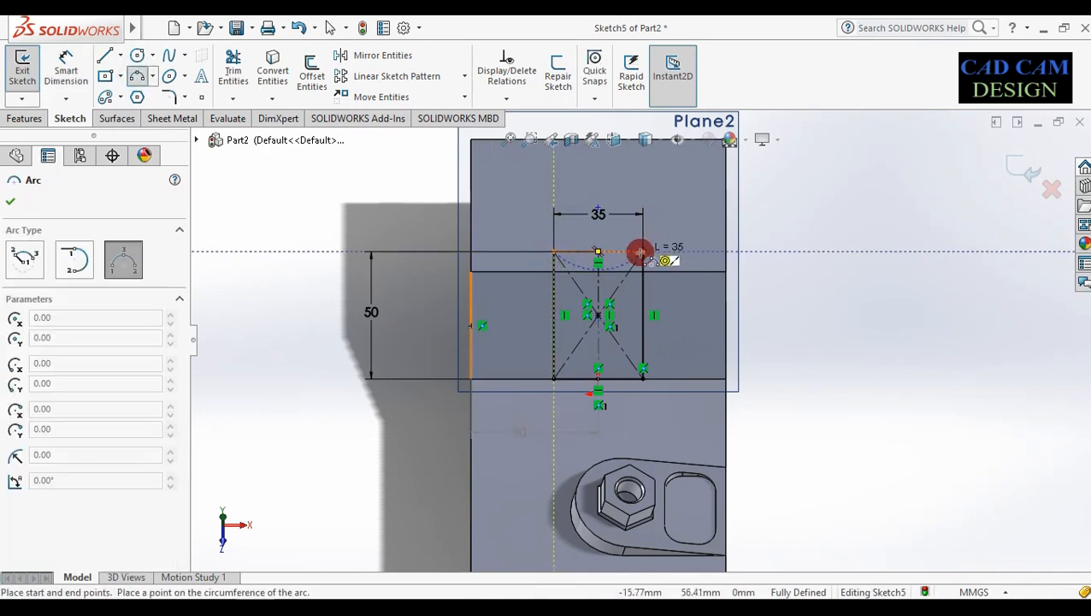
click(638, 249)
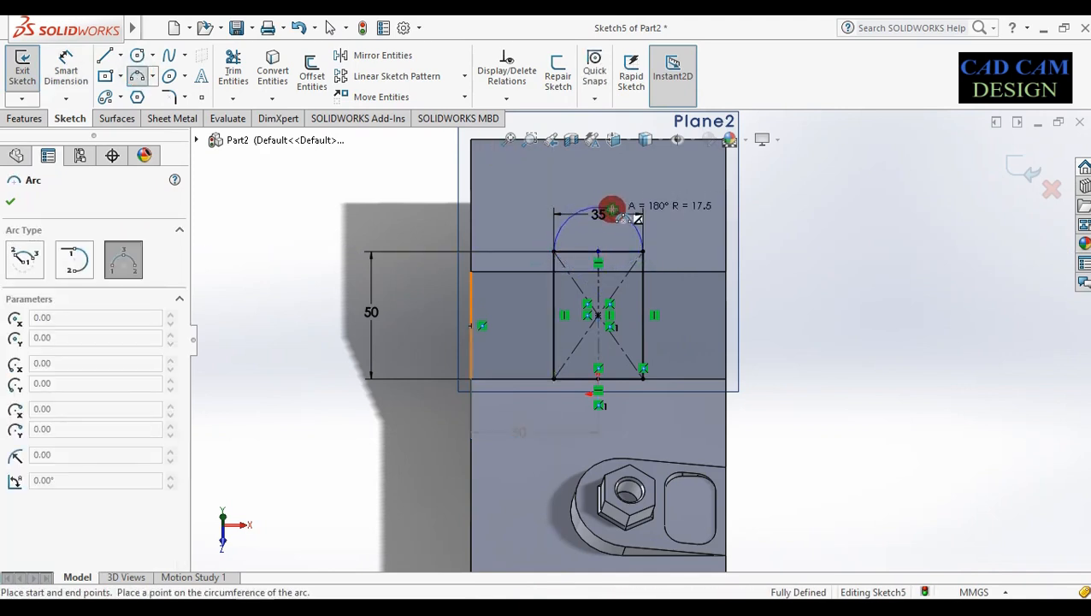
click(613, 209)
scroll(642, 216, down, 2)
key(Escape)
drag(576, 225, 577, 183)
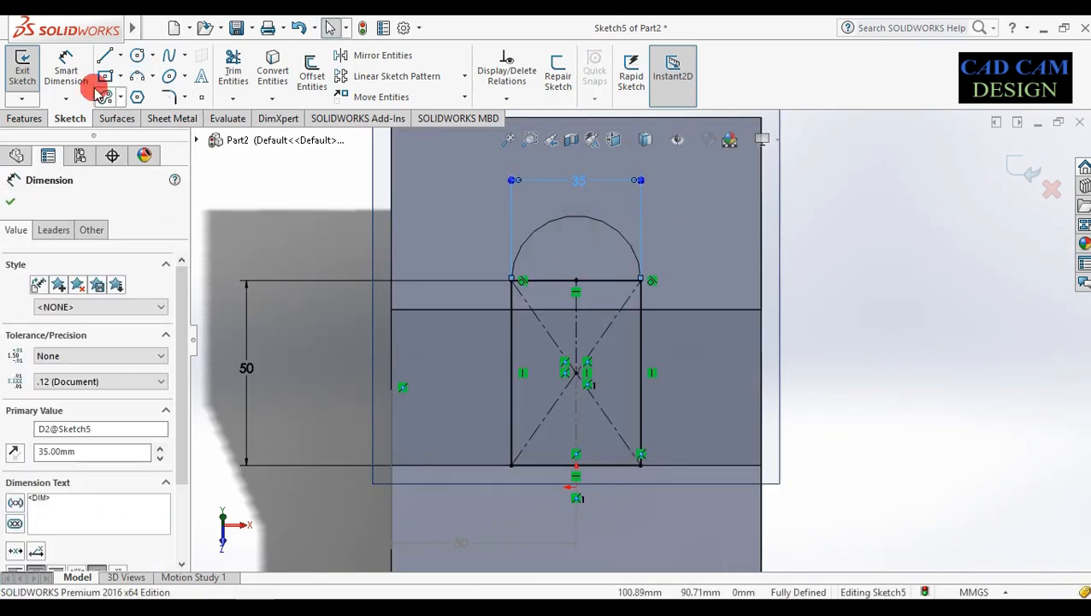
Add a driven radius dimension to the semicircular arc.
click(66, 75)
click(527, 225)
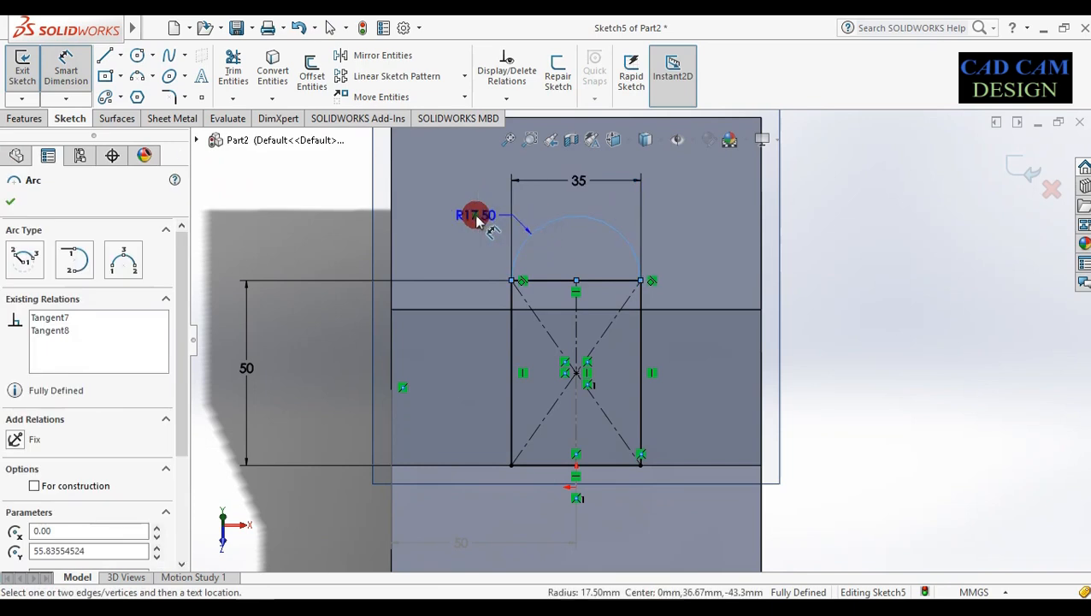
click(477, 220)
click(659, 316)
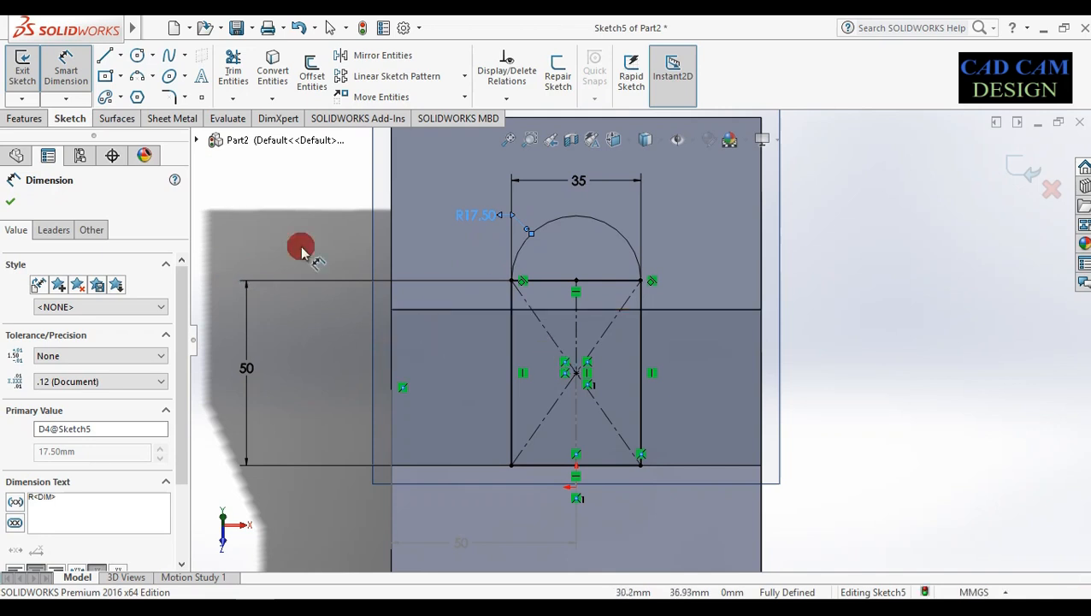
Trim away the rectangle's upper side and the construction lines inside the profile, leaving a single round-ended outline.
click(231, 68)
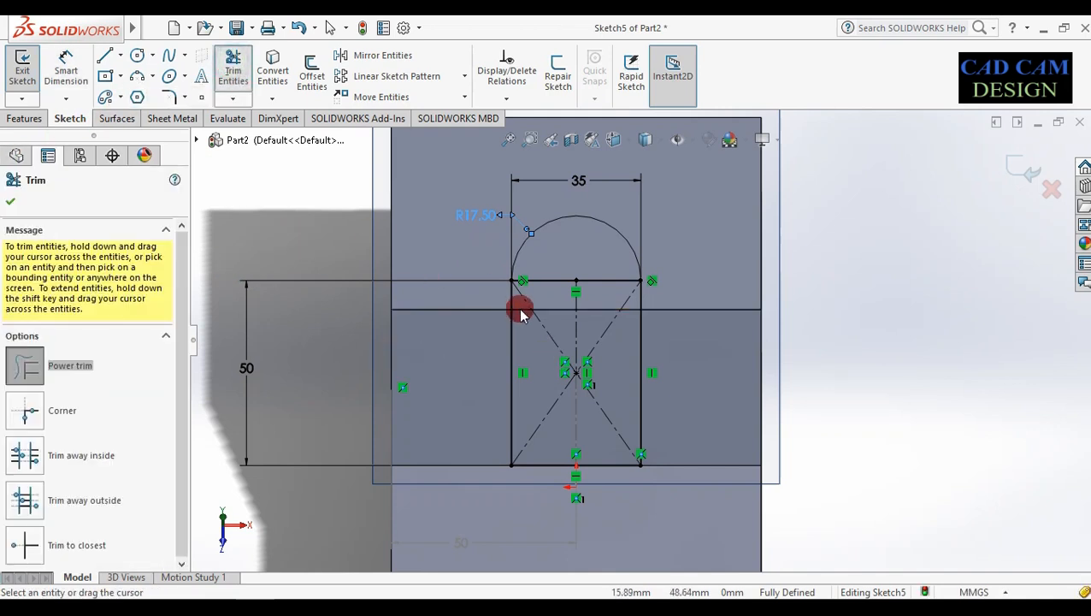
mouse_move(547, 326)
mouse_down()
mouse_move(575, 285)
mouse_move(600, 392)
mouse_move(584, 348)
mouse_up()
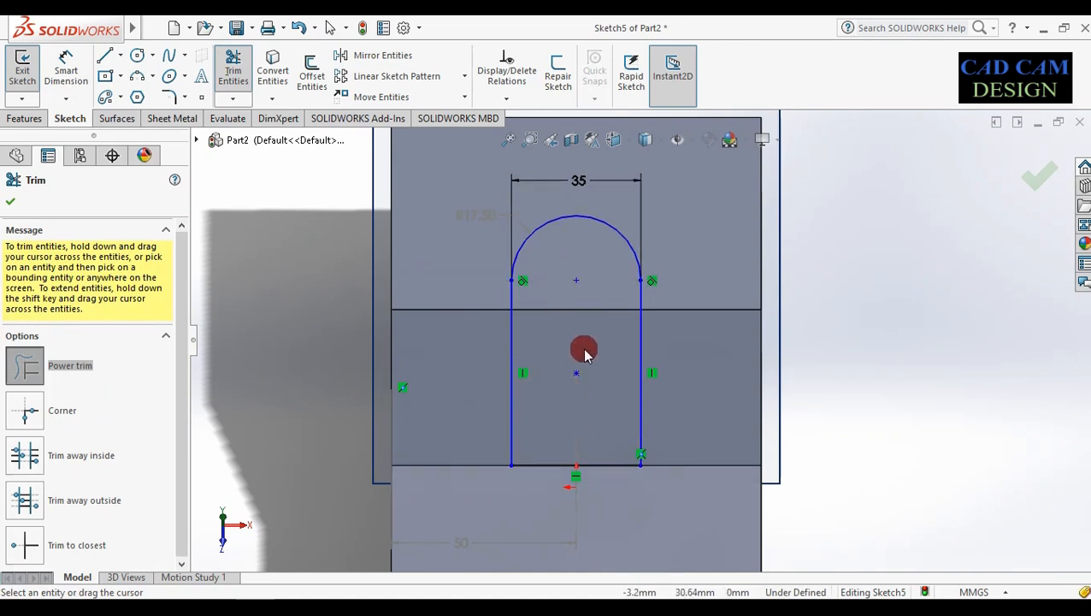
click(1038, 176)
Hide the angled reference plane that carries the sketch.
mouse_move(872, 431)
middle_down()
mouse_move(864, 438)
mouse_move(855, 320)
mouse_move(954, 328)
middle_up()
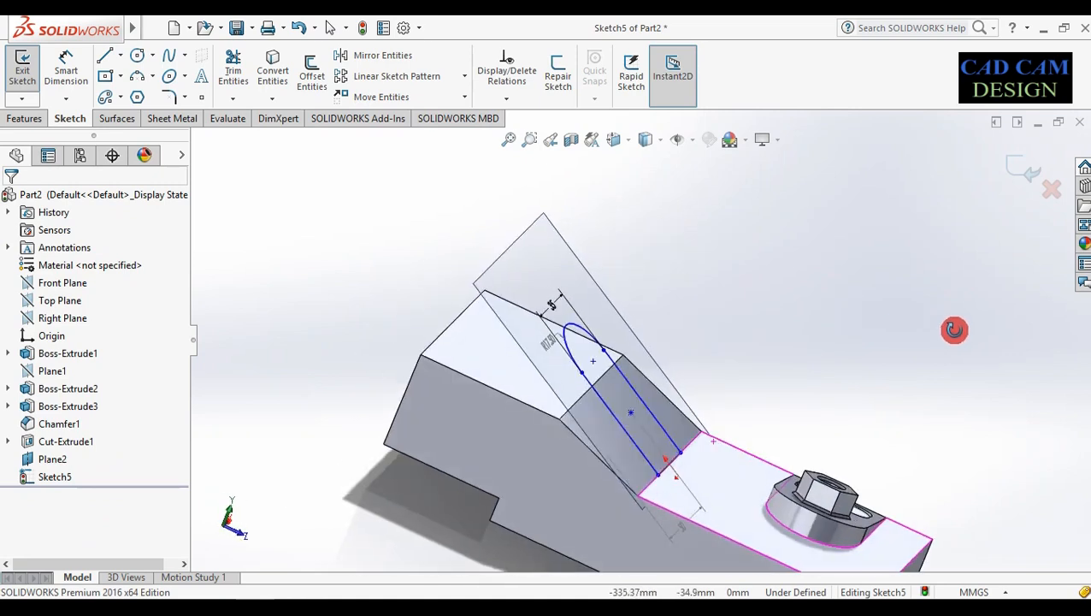
right_click(557, 243)
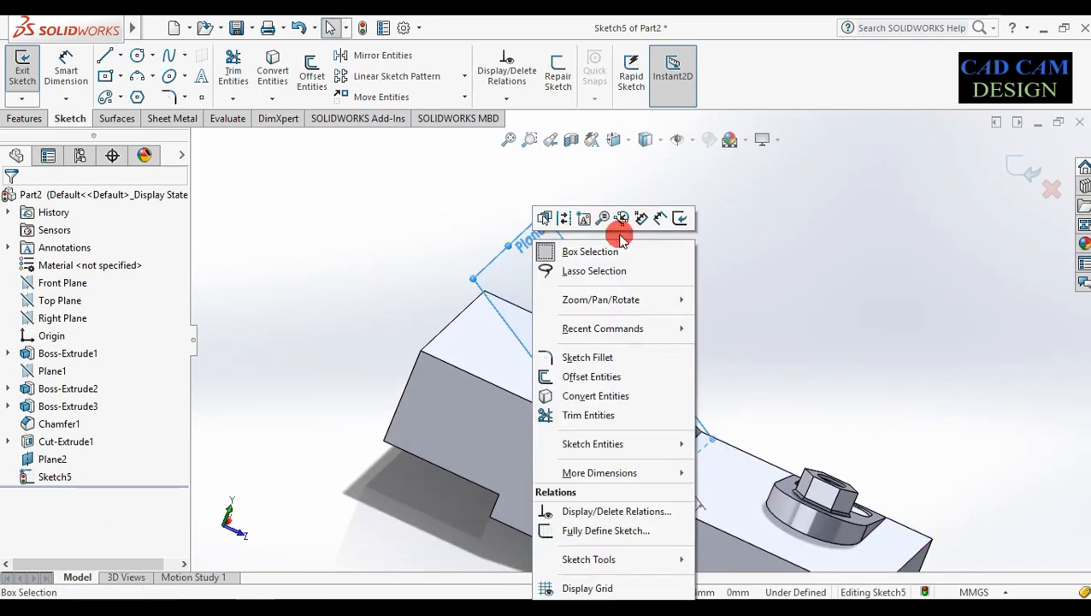
click(918, 187)
scroll(538, 322, down, 1)
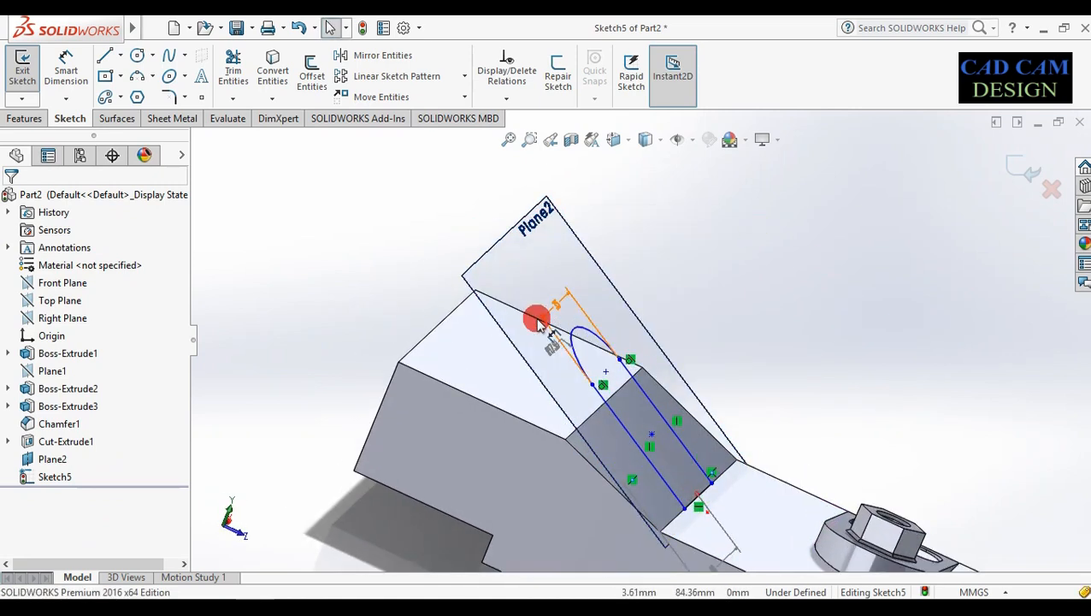
right_click(25, 464)
click(72, 318)
Start a blind boss extrusion of the round-ended profile into the block with a depth of 30 mm and merged result.
mouse_move(506, 426)
middle_down()
mouse_move(500, 416)
mouse_move(534, 398)
middle_up()
scroll(579, 449, down, 5)
middle_drag(582, 453, 580, 438)
scroll(582, 440, up, 5)
middle_drag(651, 419, 634, 418)
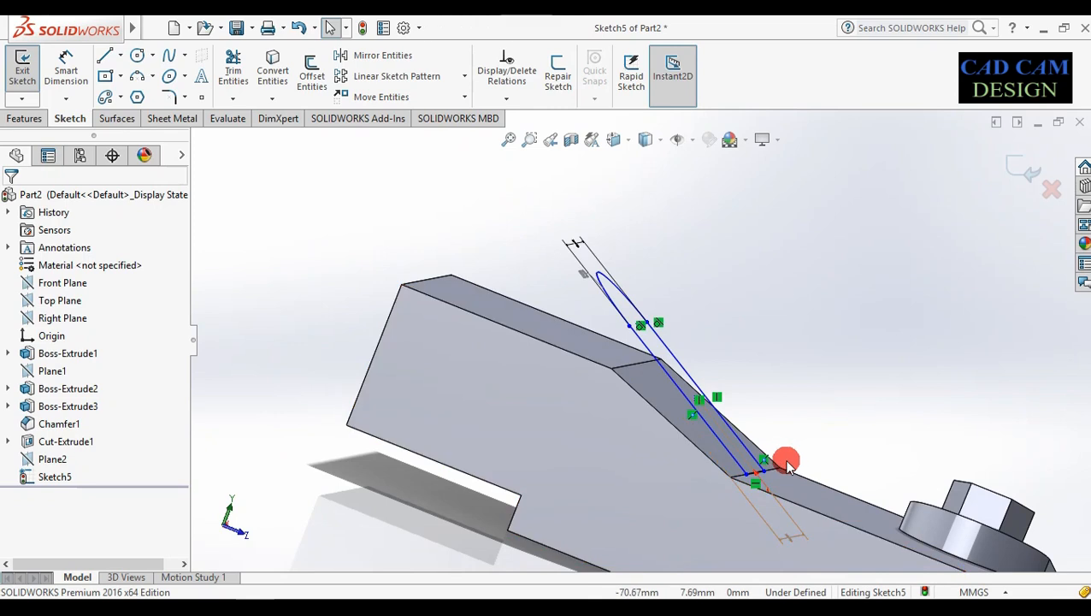
mouse_move(774, 462)
middle_down()
mouse_move(756, 477)
mouse_move(730, 474)
mouse_move(699, 365)
middle_up()
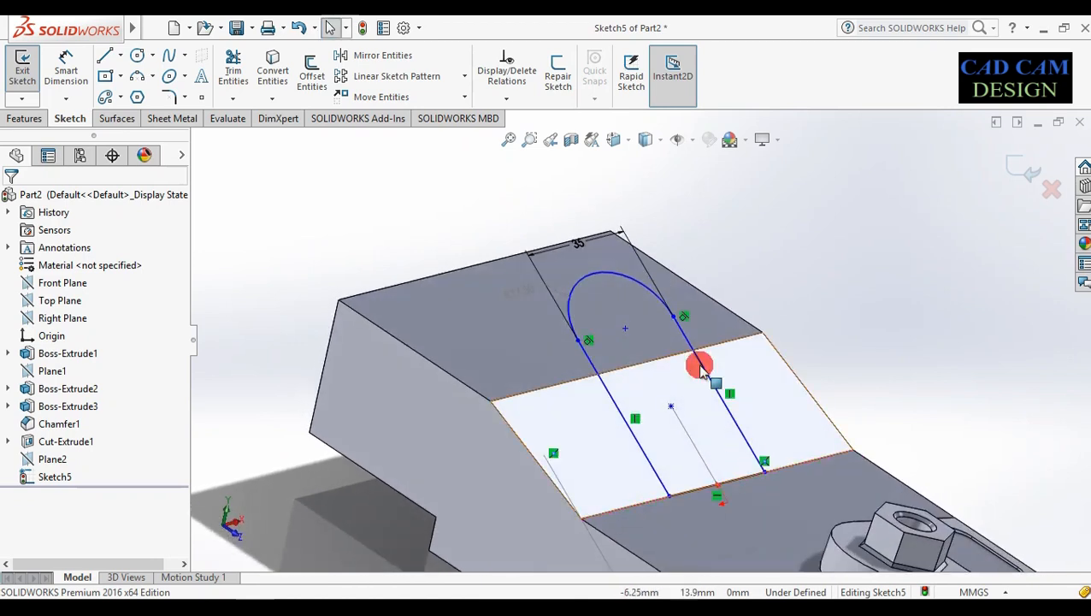
click(25, 120)
click(26, 81)
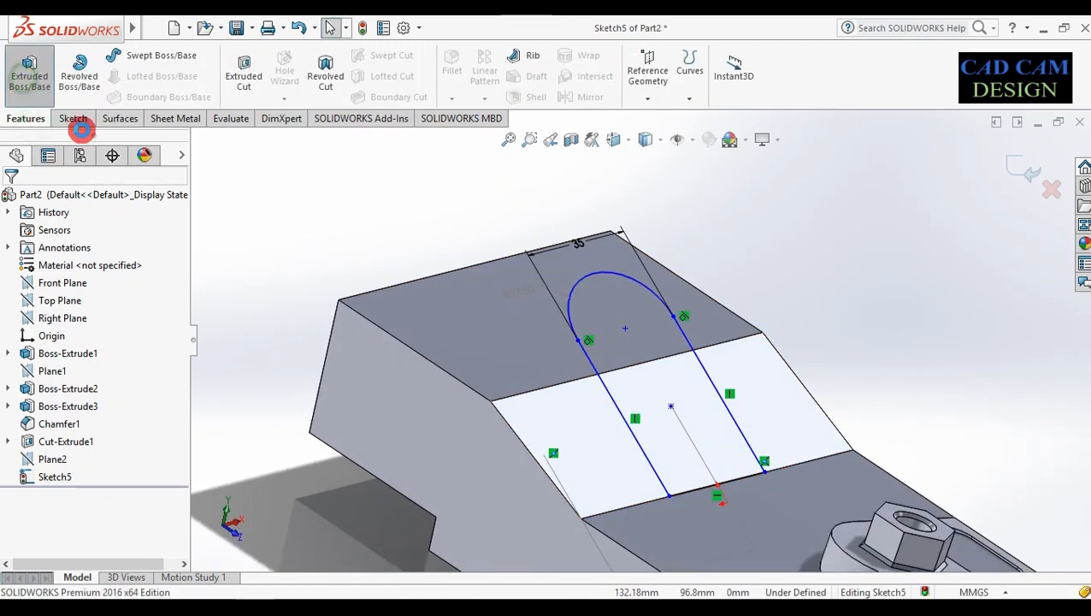
middle_drag(477, 292, 370, 370)
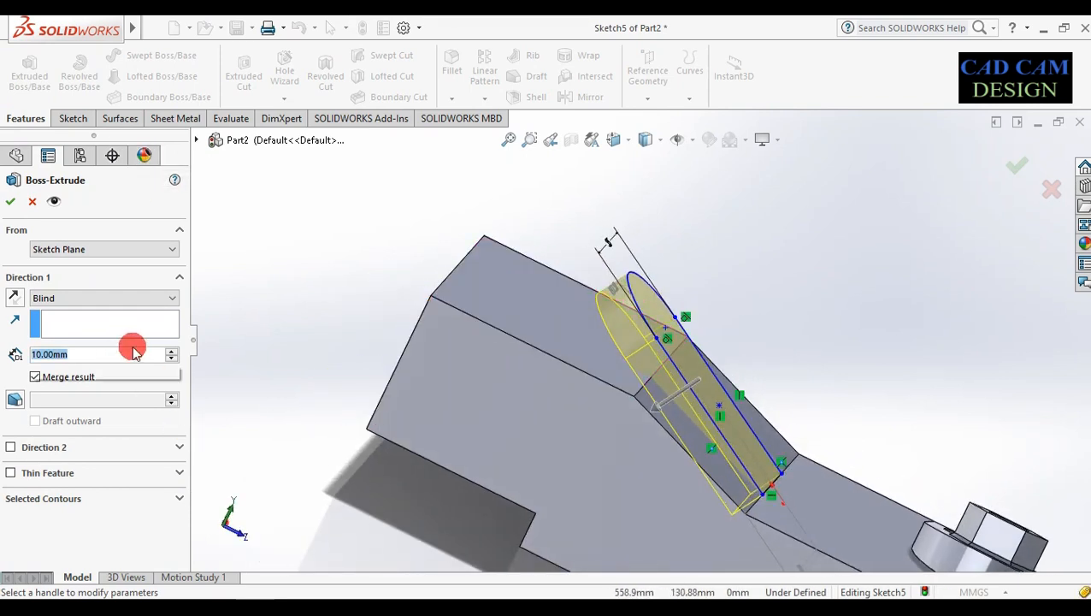
text(30)
key(Return)
Try an extrusion depth of 40 mm, and settle on 35 mm.
middle_drag(484, 412, 484, 392)
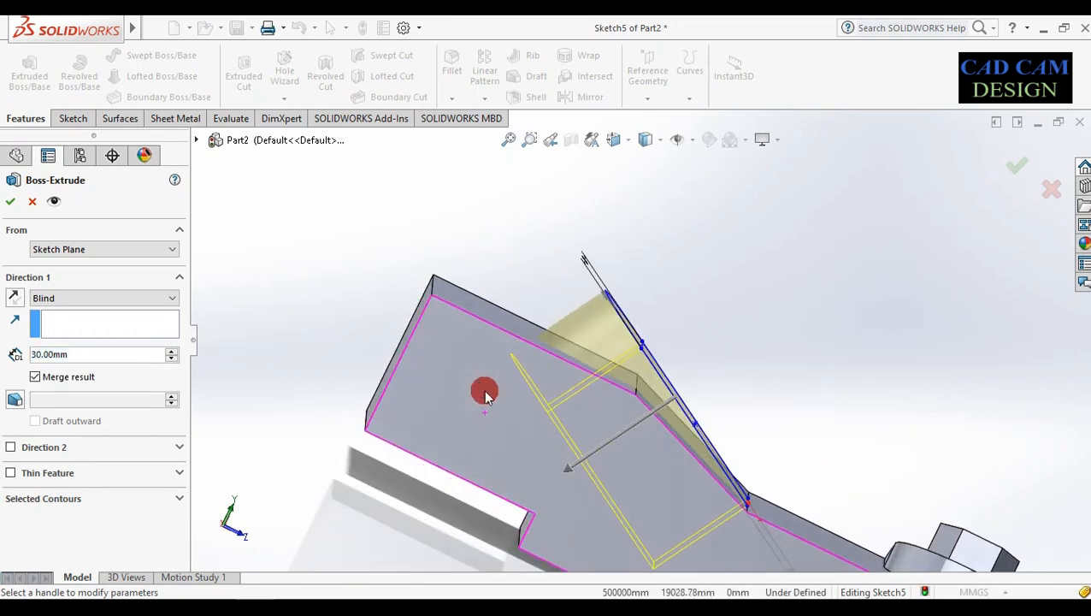
text(40)
key(Return)
middle_drag(589, 410, 640, 450)
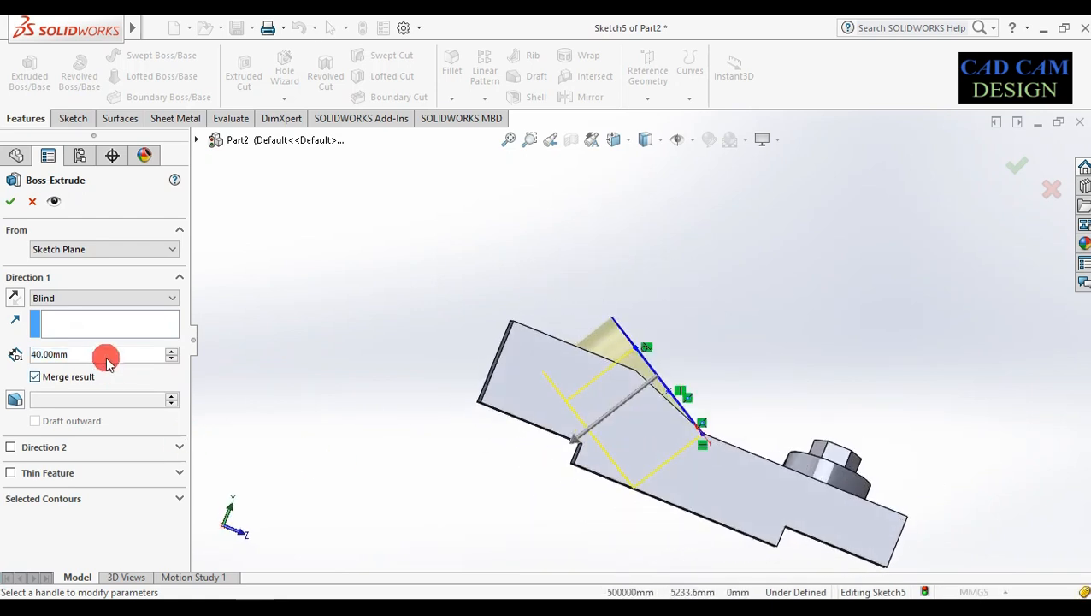
key(Return)
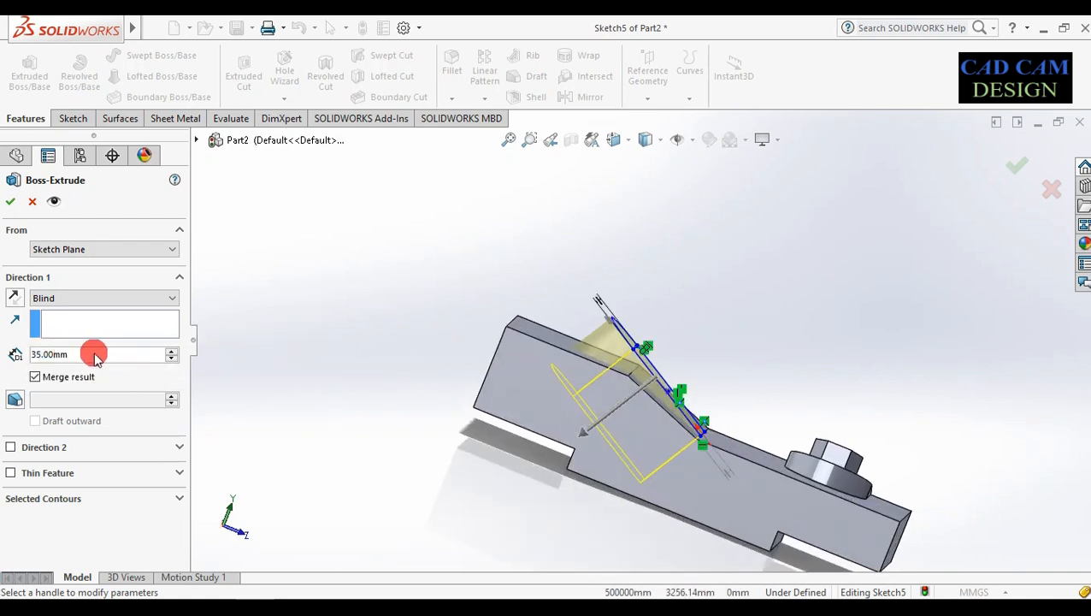
Enable outward draft on the extrusion, trying an angle of 40 degrees and settling on 20 degrees.
click(17, 398)
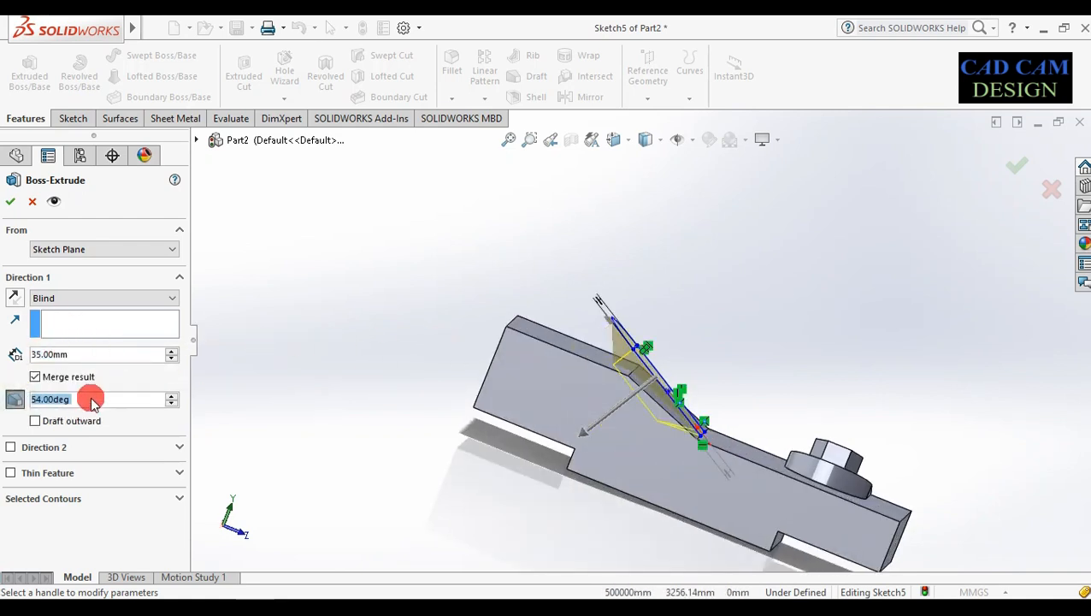
click(35, 421)
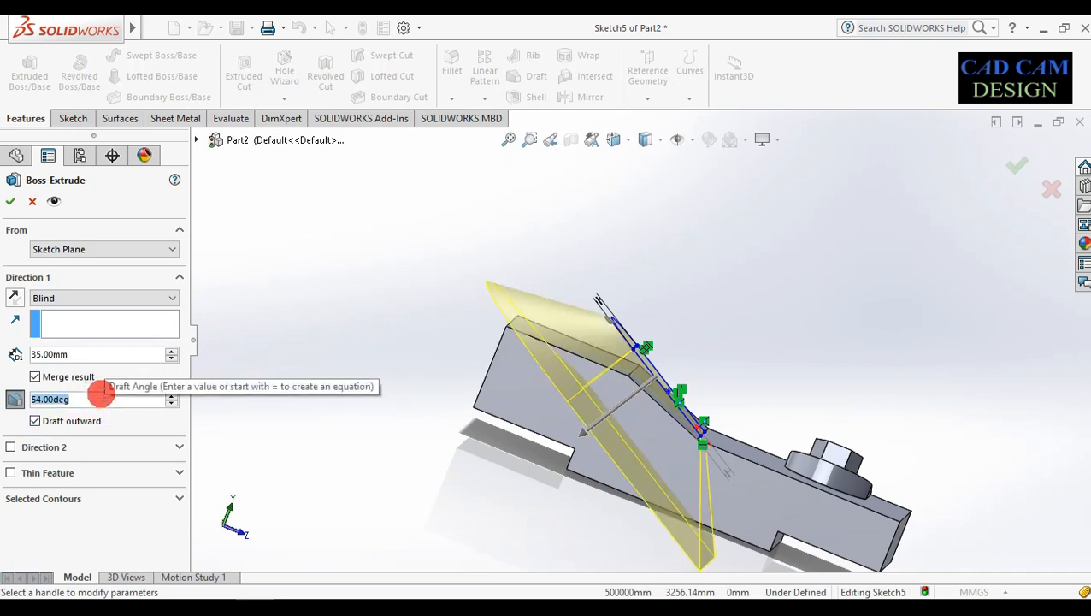
text(40)
key(Return)
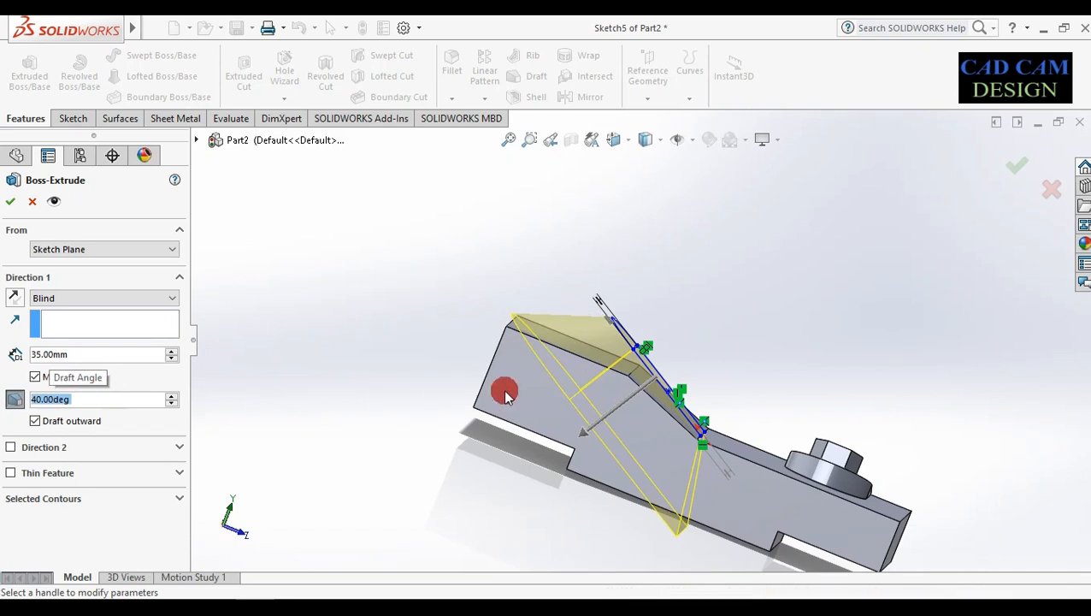
text(20)
key(Return)
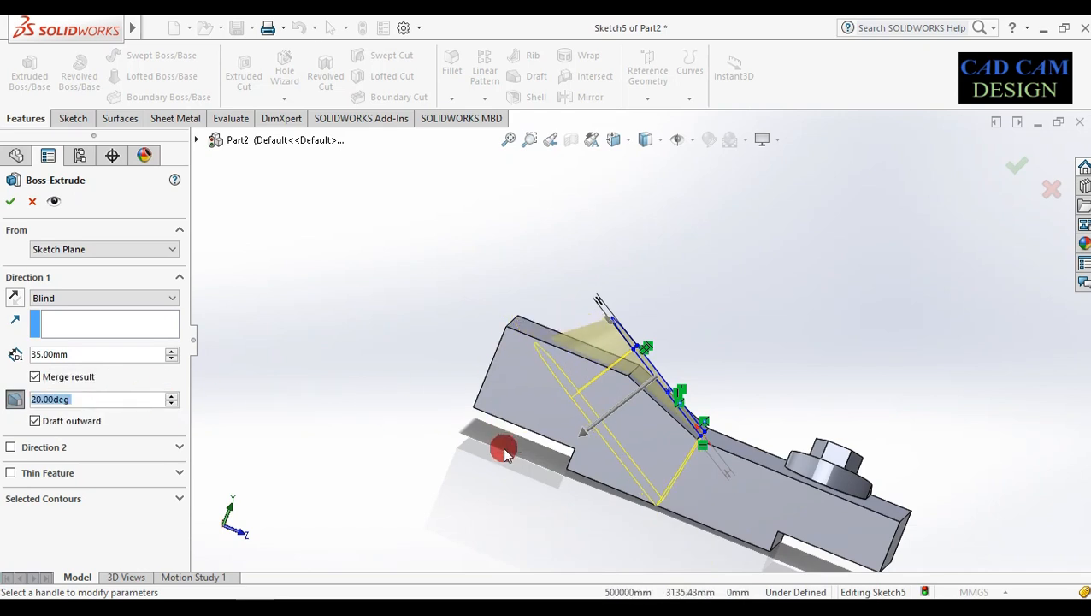
middle_drag(577, 372, 612, 476)
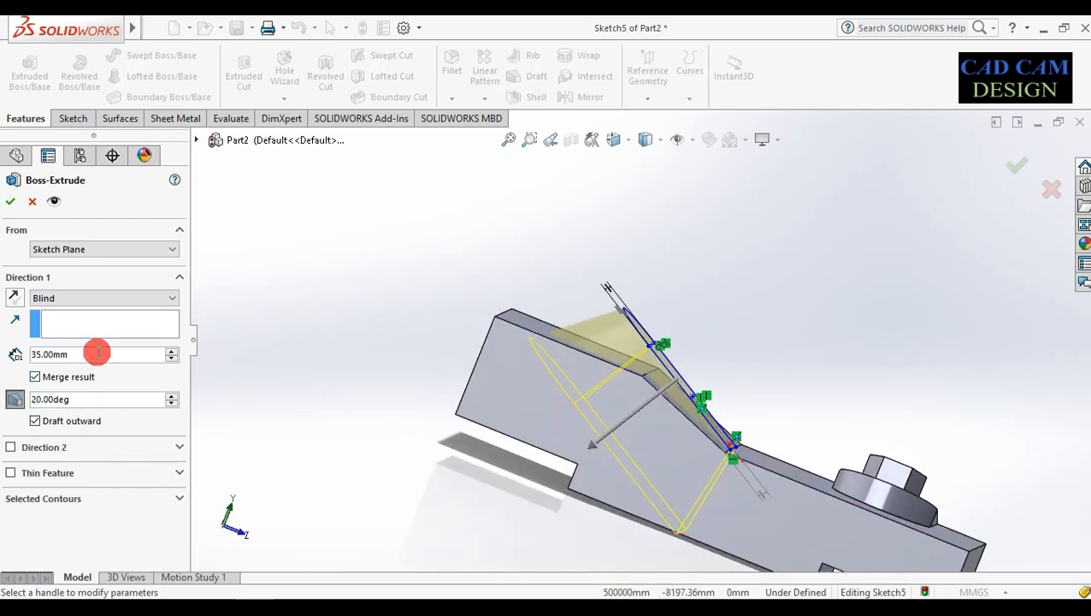
Set the drafted extrusion's depth to 30 mm and finish the round-ended boss.
text(30)
key(Return)
scroll(591, 351, down, 4)
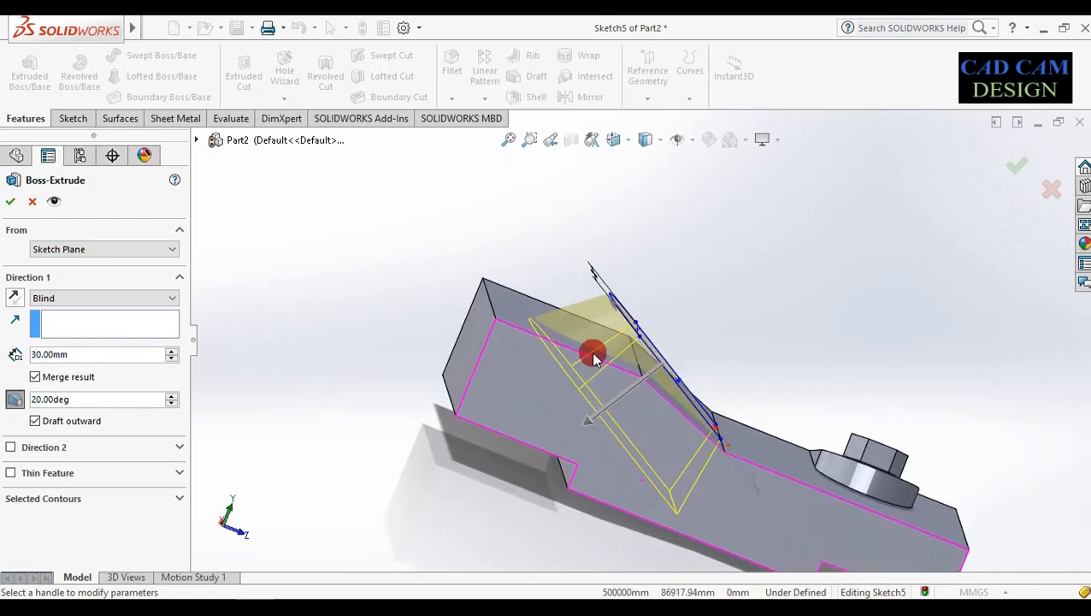
middle_drag(486, 391, 578, 434)
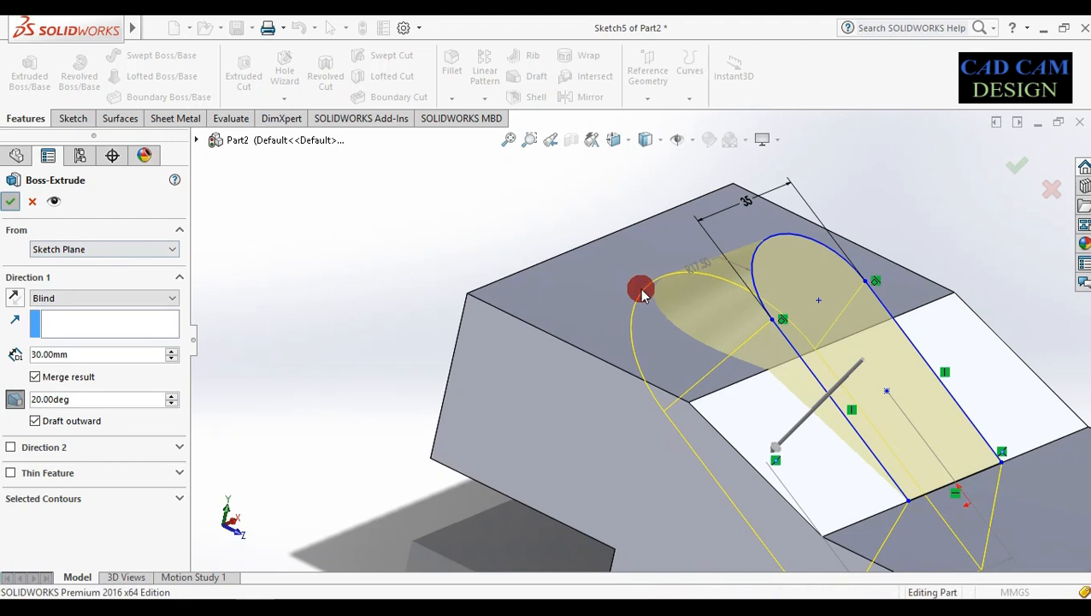
scroll(767, 398, up, 3)
middle_drag(760, 406, 772, 358)
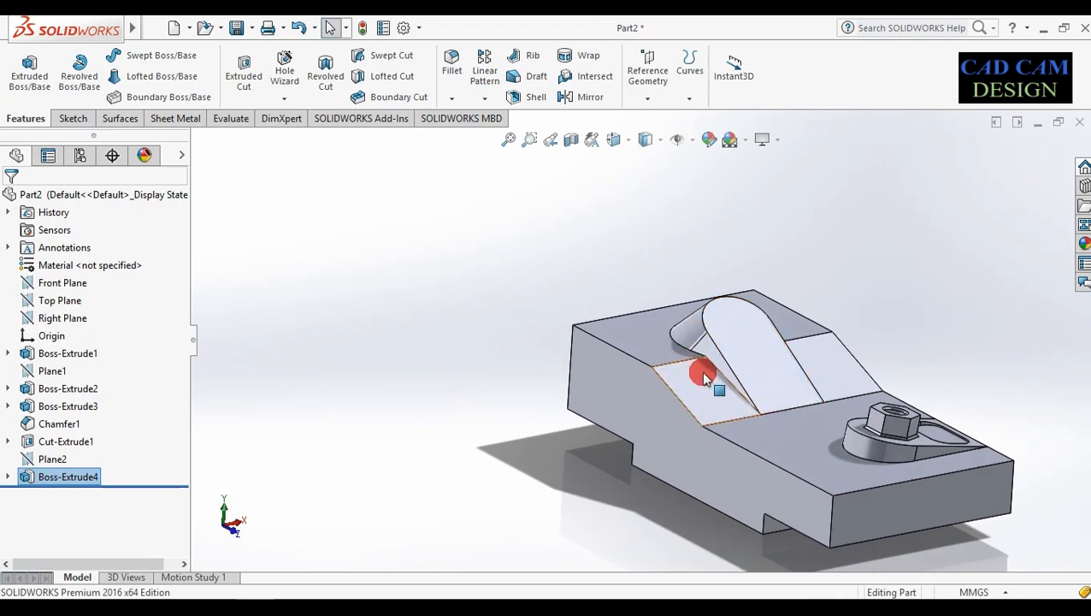
middle_drag(714, 376, 752, 346)
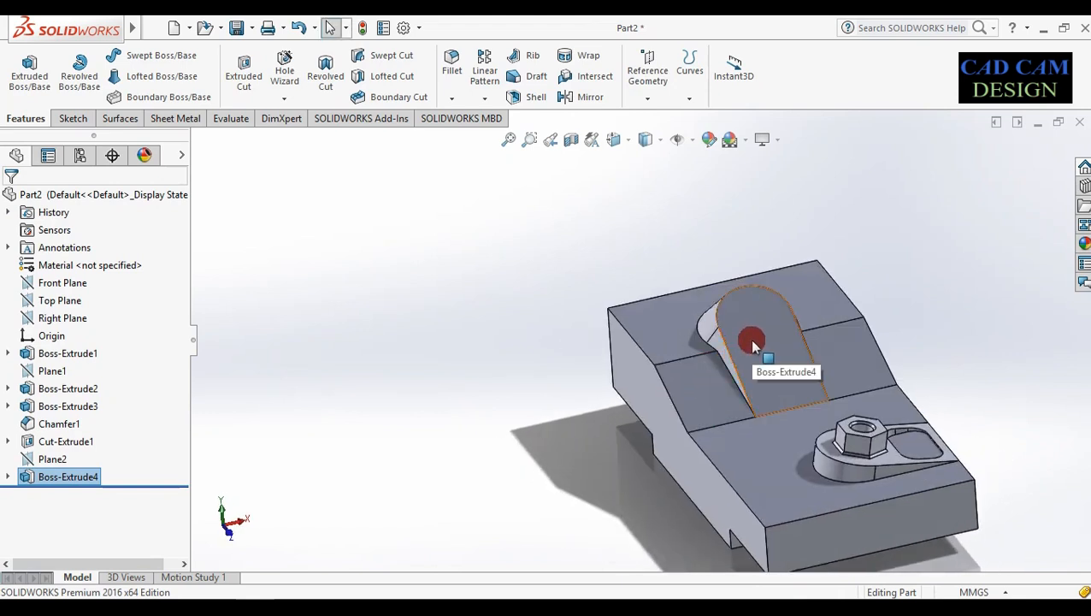
Start a sketch on the round-ended boss's flat face and draw a tall centre rectangle about 23 mm wide along its middle.
click(753, 342)
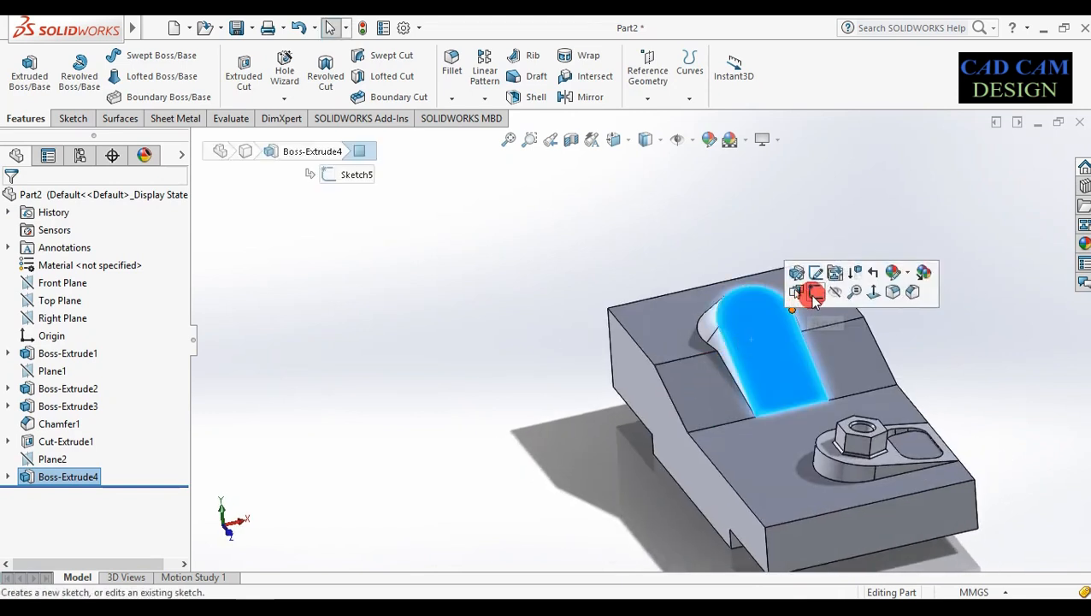
click(814, 295)
right_click(60, 494)
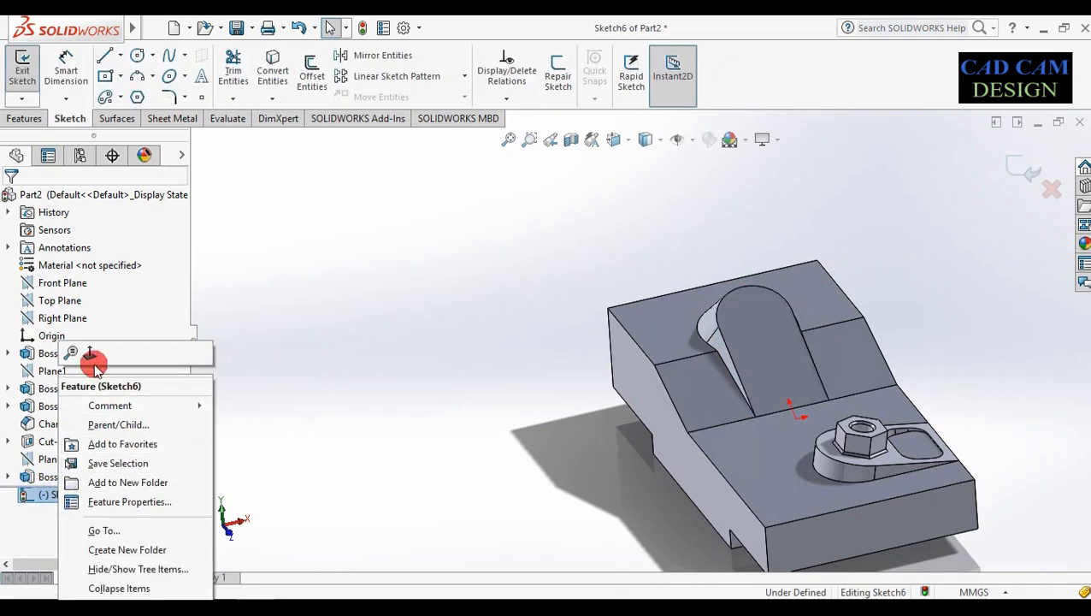
click(92, 355)
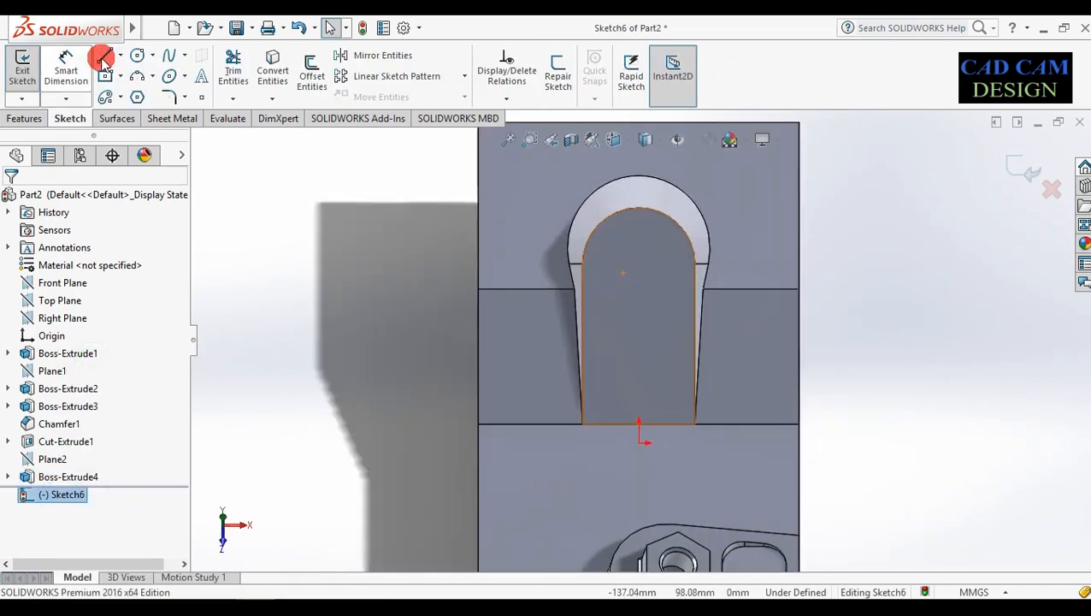
click(105, 79)
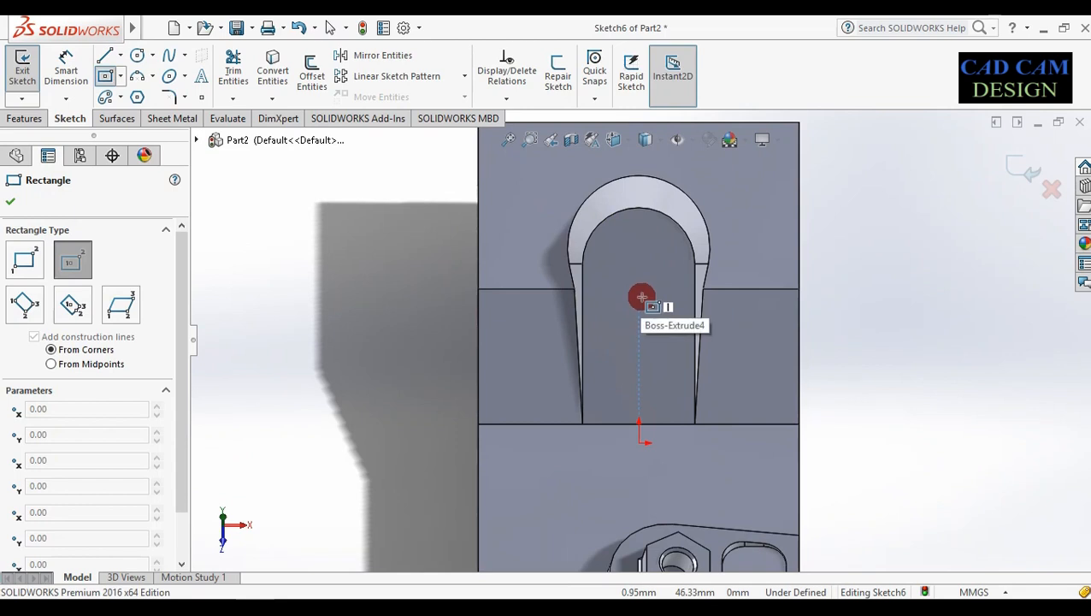
drag(638, 322, 676, 160)
click(675, 159)
key(Escape)
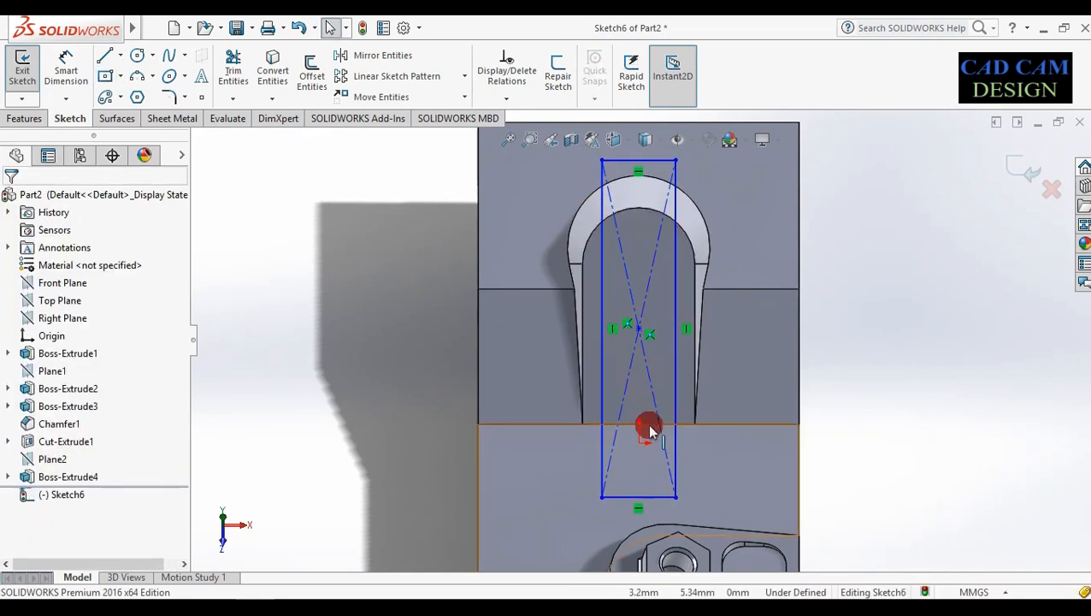
Move the tall rectangle's lower side up to the boss face's straight lower edge.
click(648, 424)
ctrl+click(650, 497)
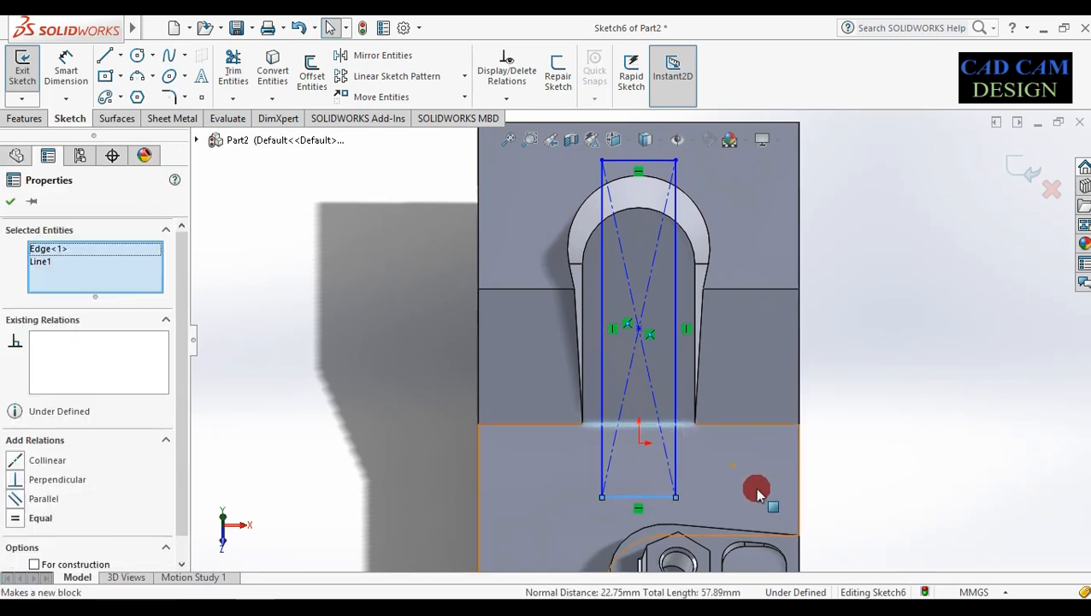
key(Escape)
click(657, 493)
drag(655, 502, 647, 423)
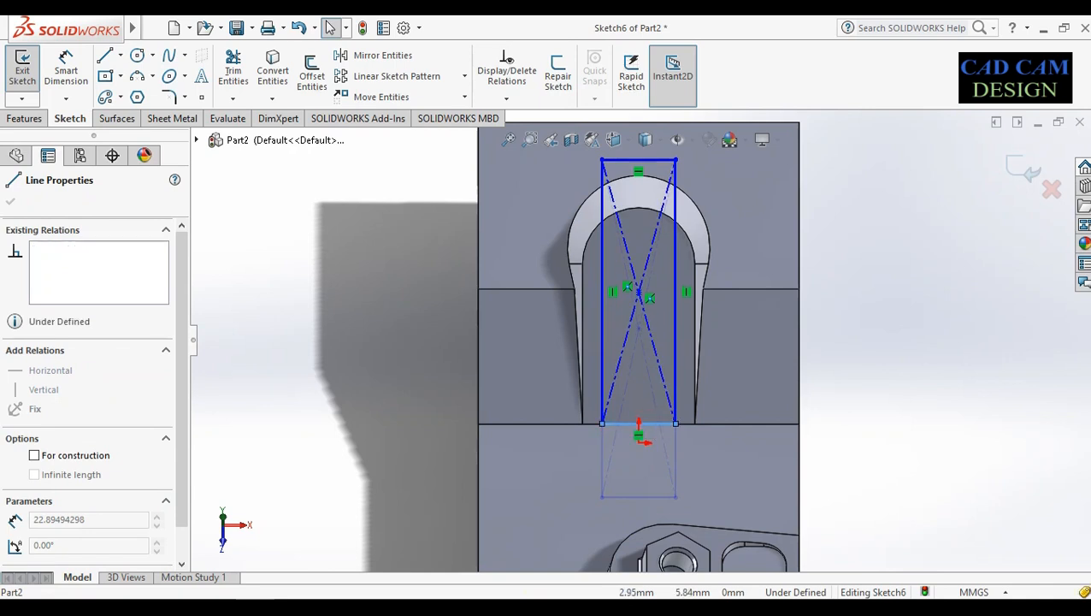
Make the tall rectangle's lower side collinear with the straight lower edge of the boss face.
scroll(648, 424, down, 5)
key(Escape)
click(558, 394)
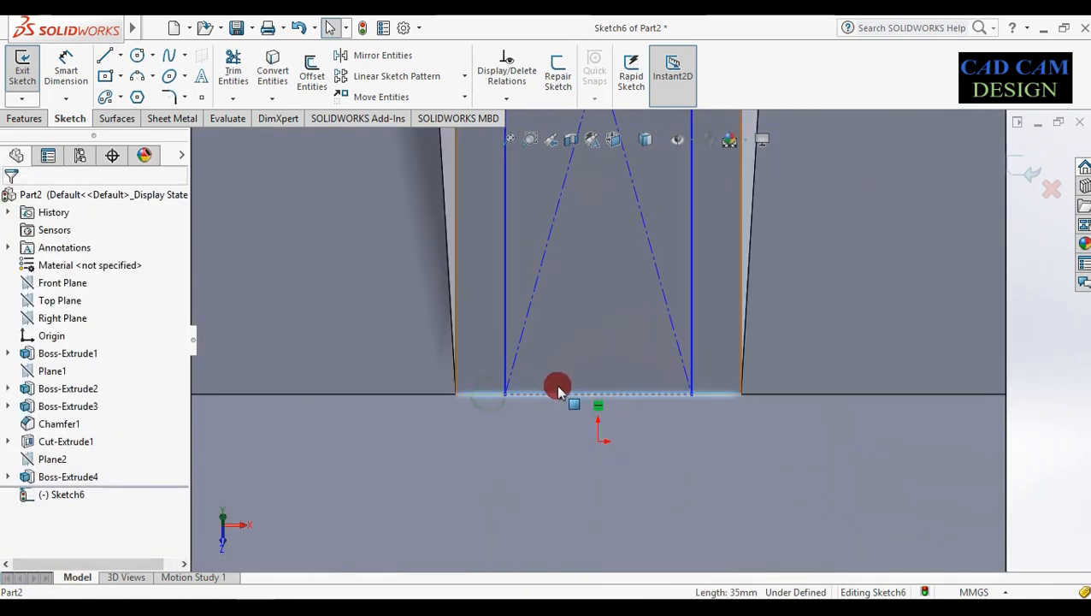
ctrl+click(573, 396)
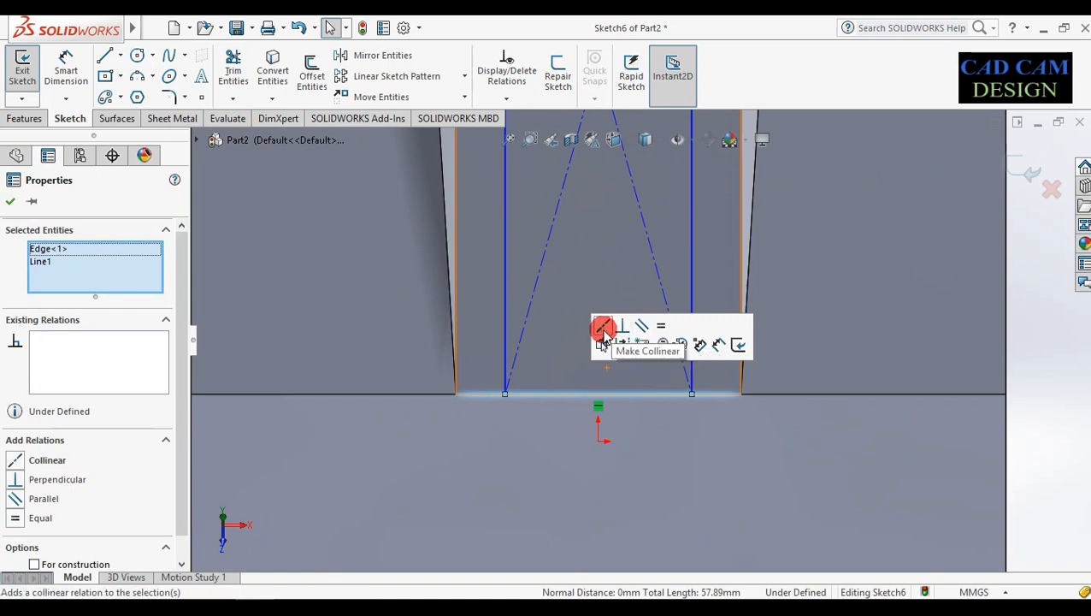
click(602, 327)
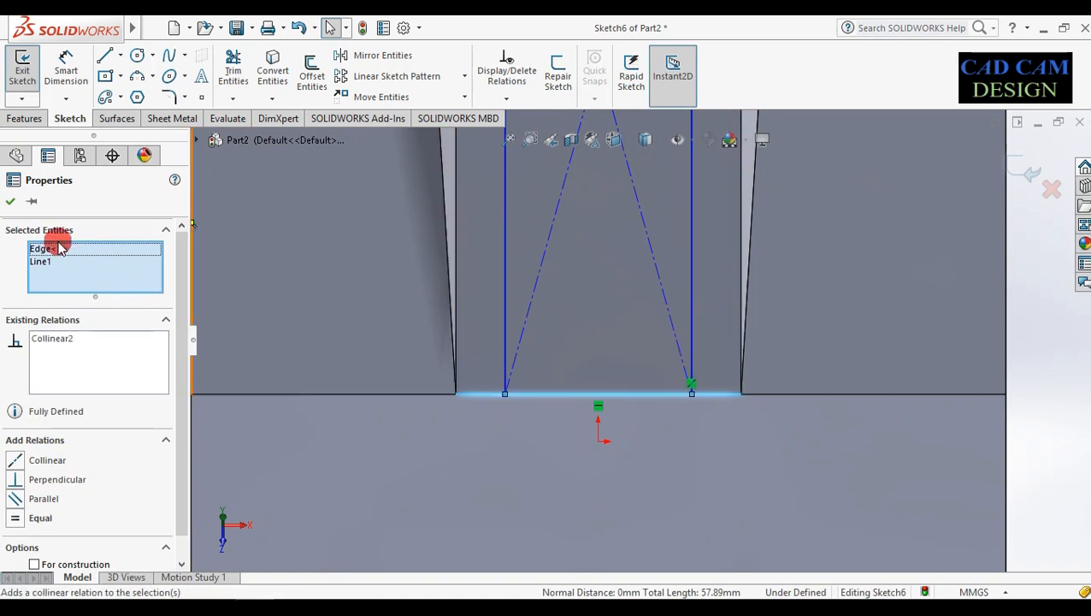
click(15, 204)
Dimension the tall rectangle's width as 10 mm.
scroll(491, 348, up, 5)
right_drag(840, 374, 841, 244)
click(645, 198)
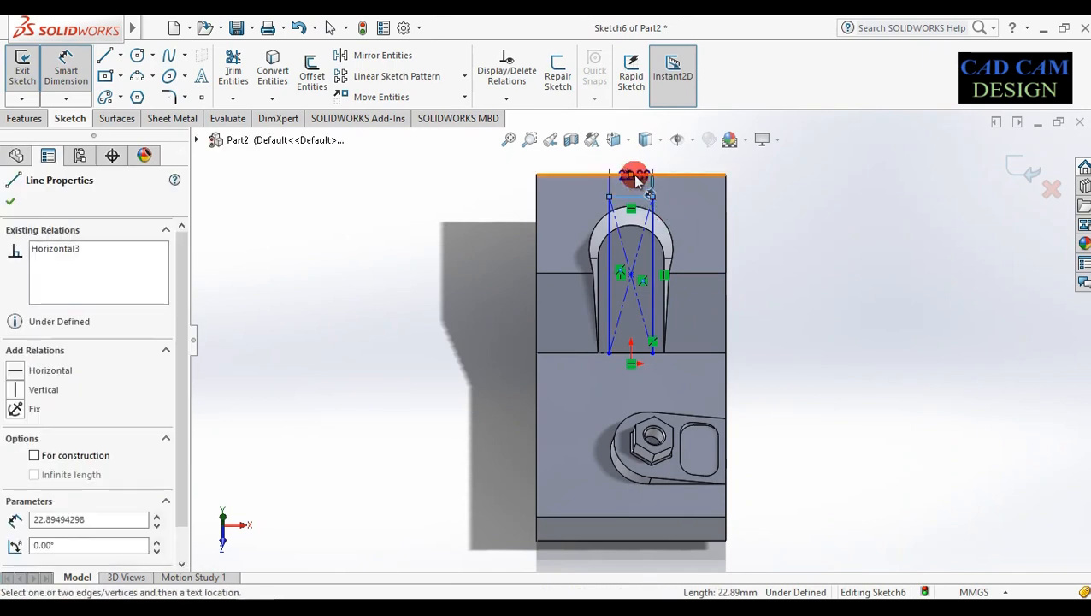
click(630, 162)
text(10)
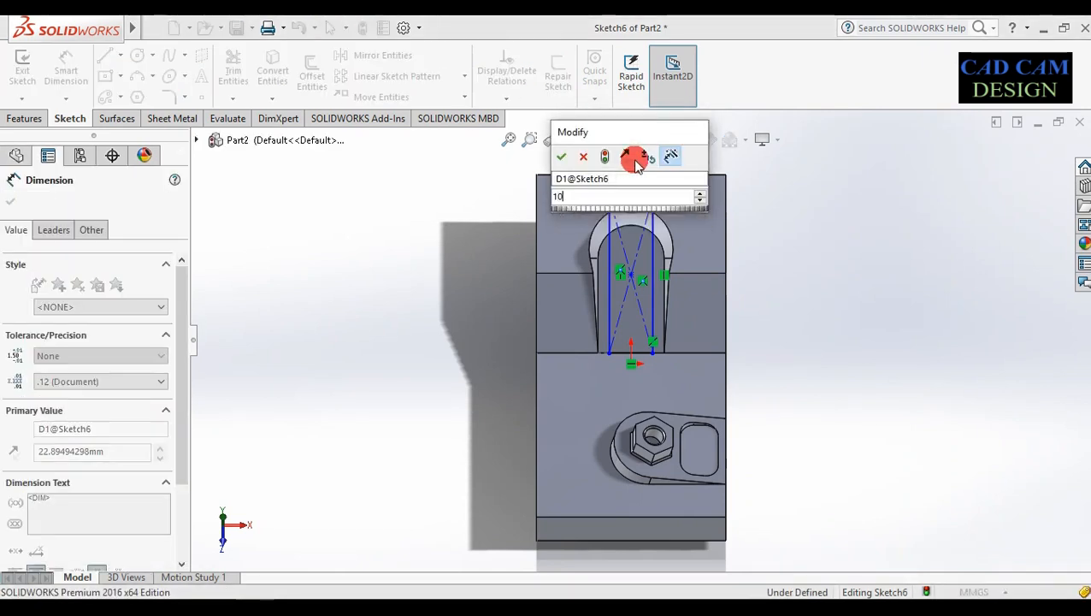
key(Return)
Dimension the tall rectangle's centre 17.5 mm from the boss face's right straight edge and place the dimension above the block.
scroll(641, 267, down, 2)
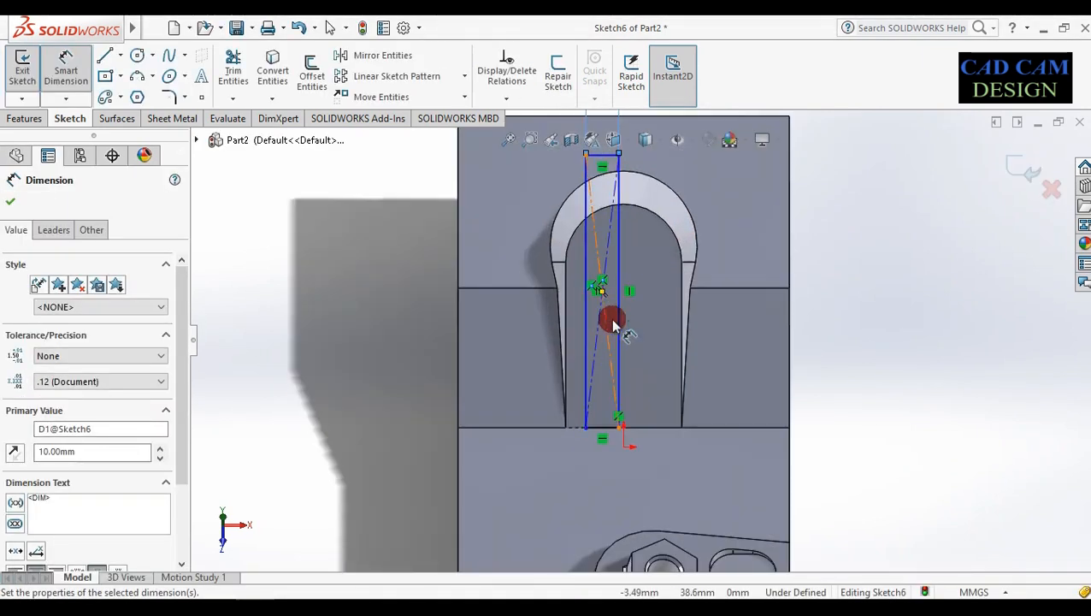
click(602, 293)
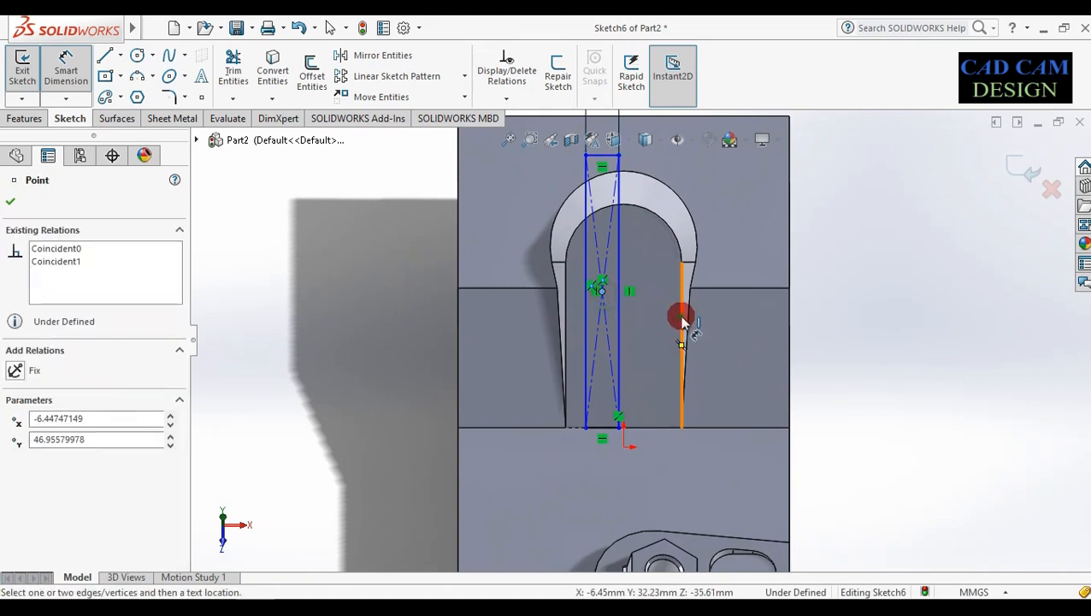
click(681, 320)
click(653, 284)
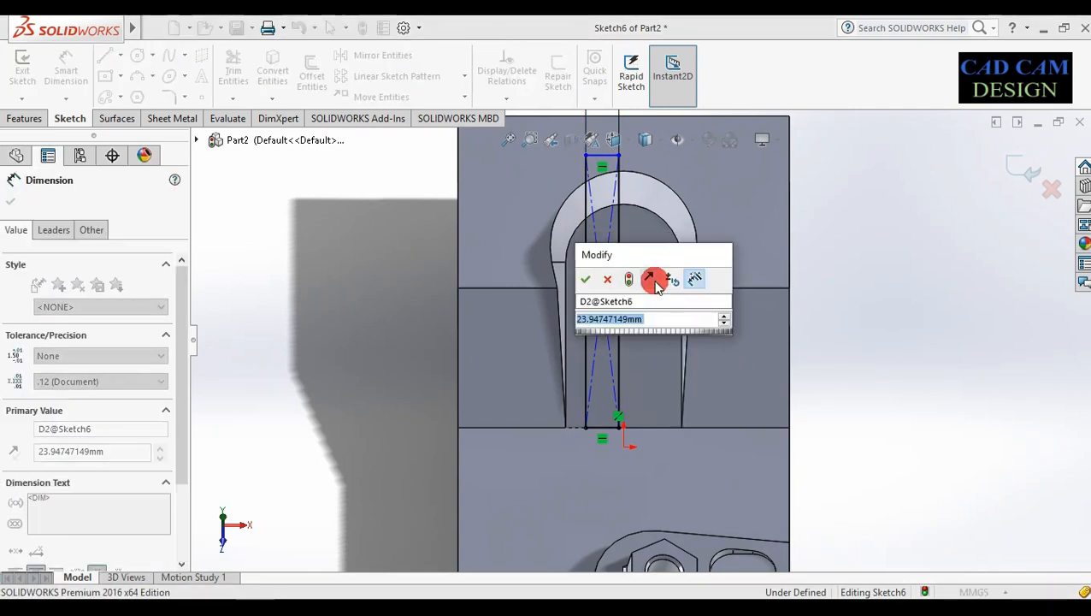
text(2)
key(BackSpace)
text(17.5)
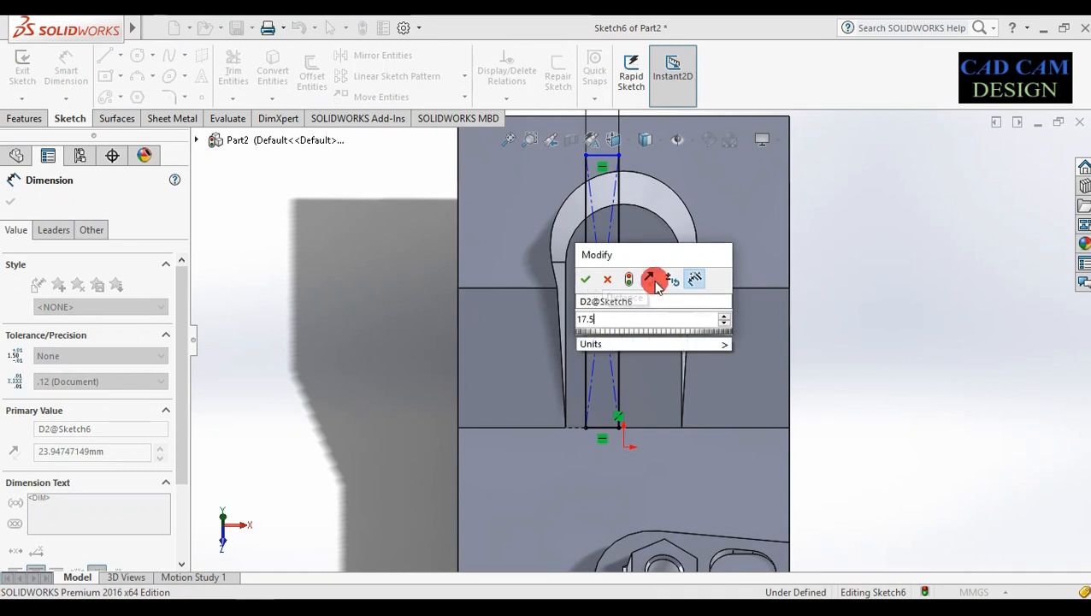
key(Return)
drag(661, 285, 659, 110)
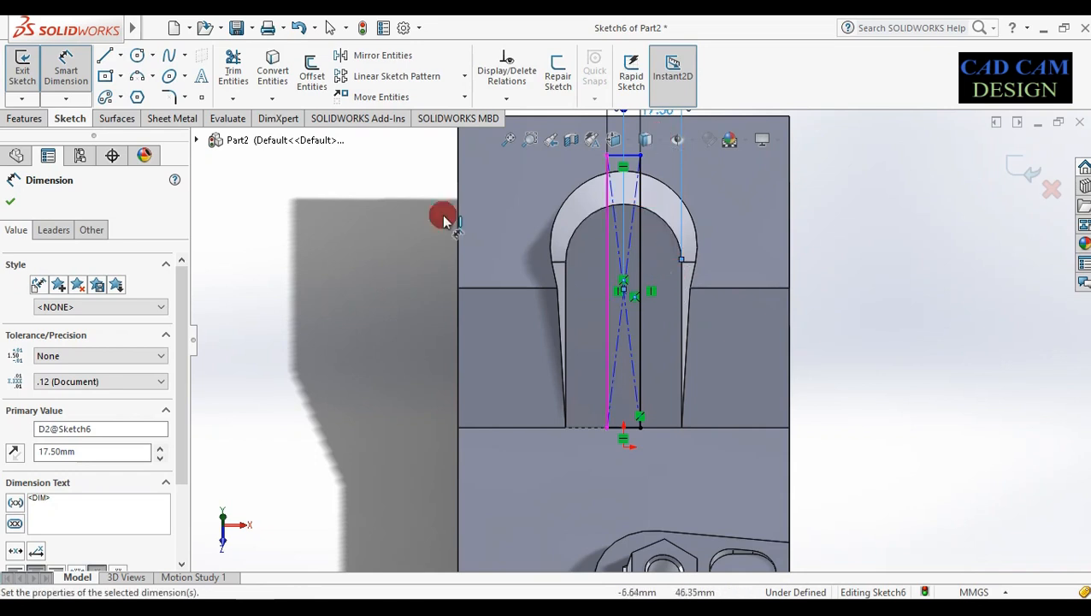
Draw a horizontal centre rectangle about 65 mm by 8 mm across the tall one, centred on the boss's axis.
click(105, 75)
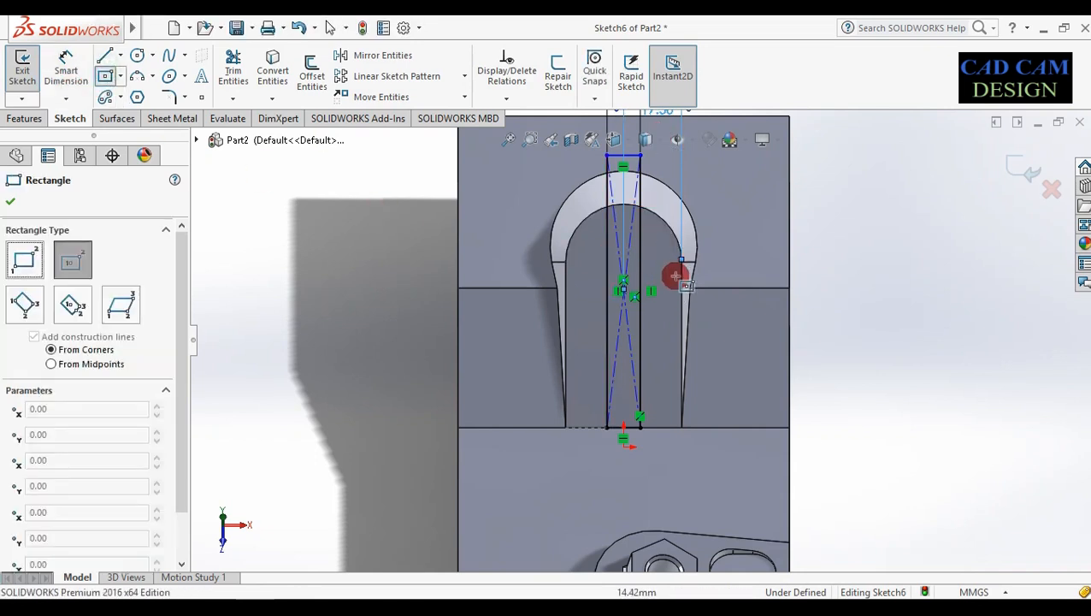
click(623, 270)
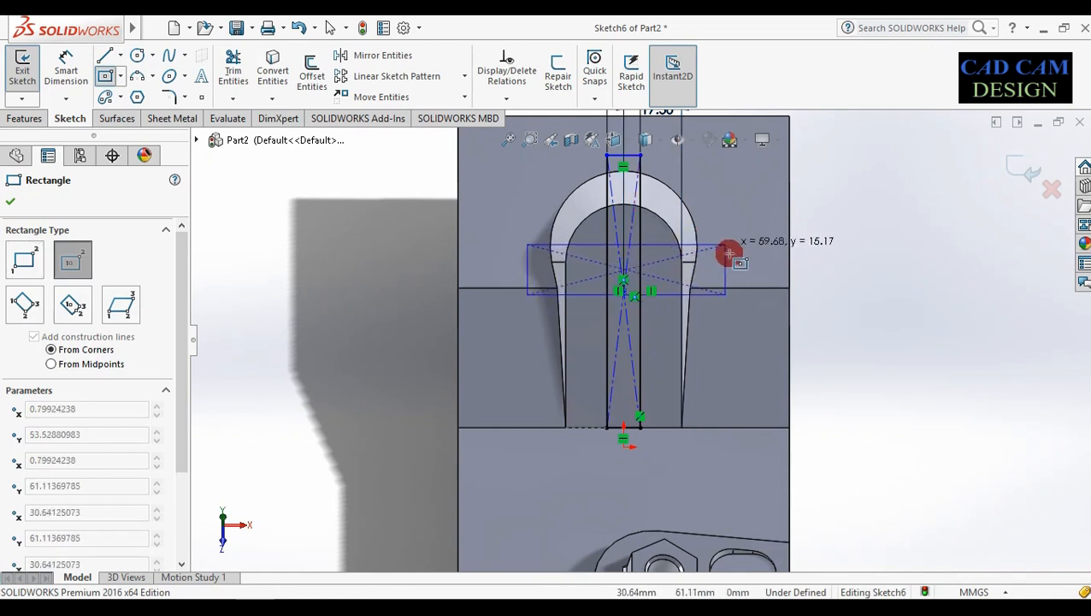
click(730, 256)
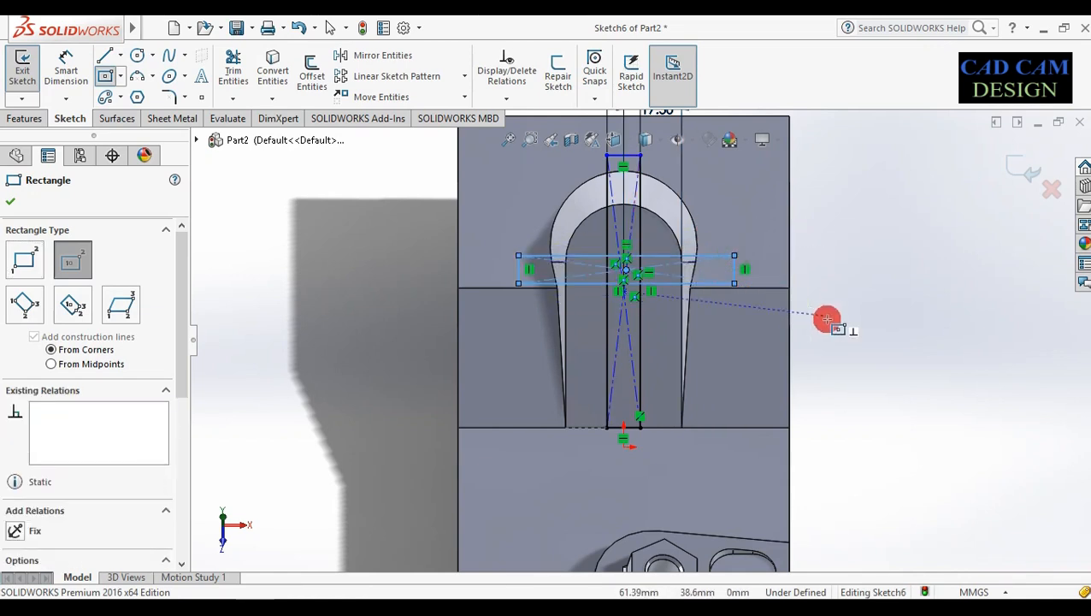
Dimension the horizontal rectangle's height as 10 mm.
scroll(823, 321, down, 1)
right_drag(823, 320, 787, 193)
click(706, 270)
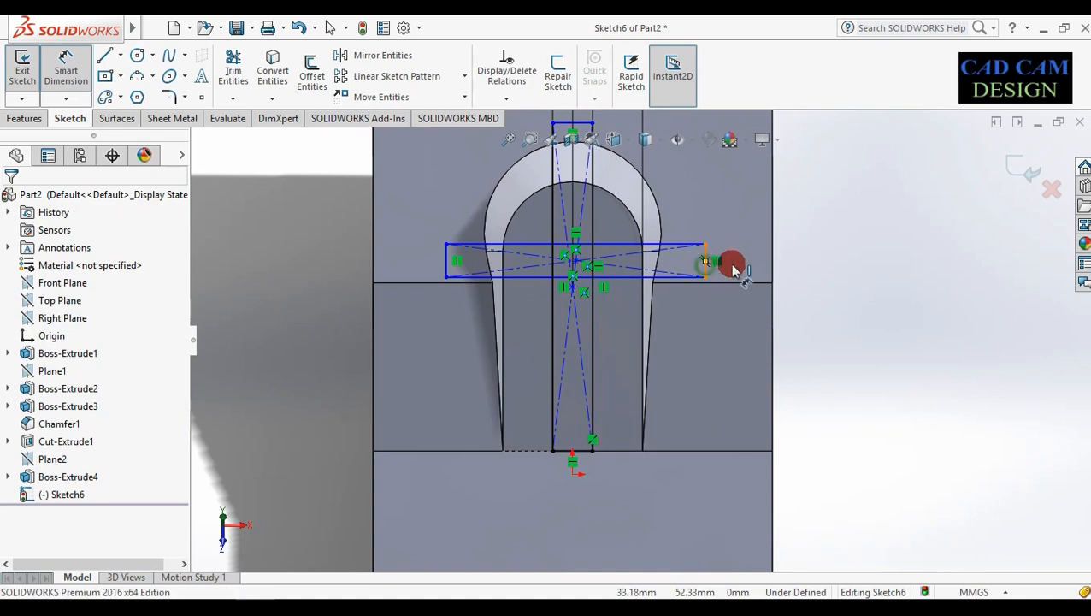
click(739, 262)
text(10)
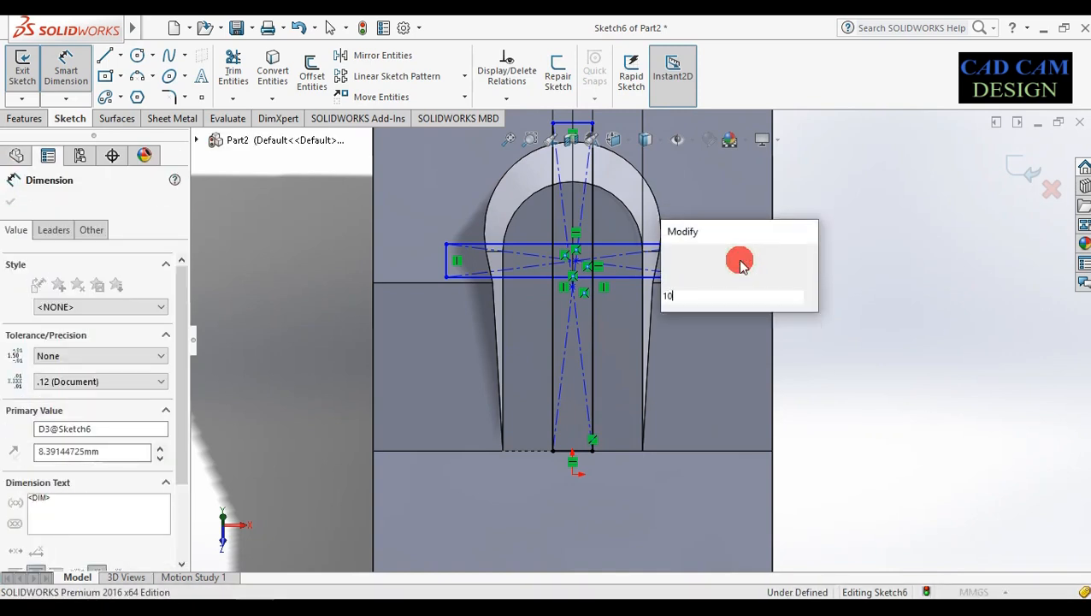
key(Return)
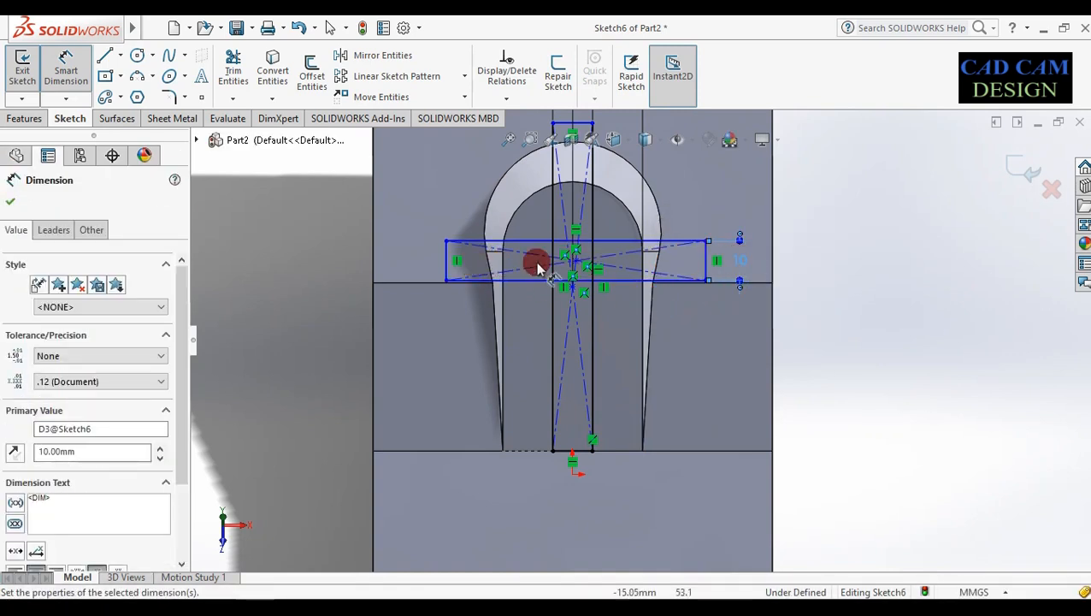
Dimension the horizontal rectangle's length as 65 mm and place the dimension above the block.
click(514, 449)
click(414, 440)
click(478, 443)
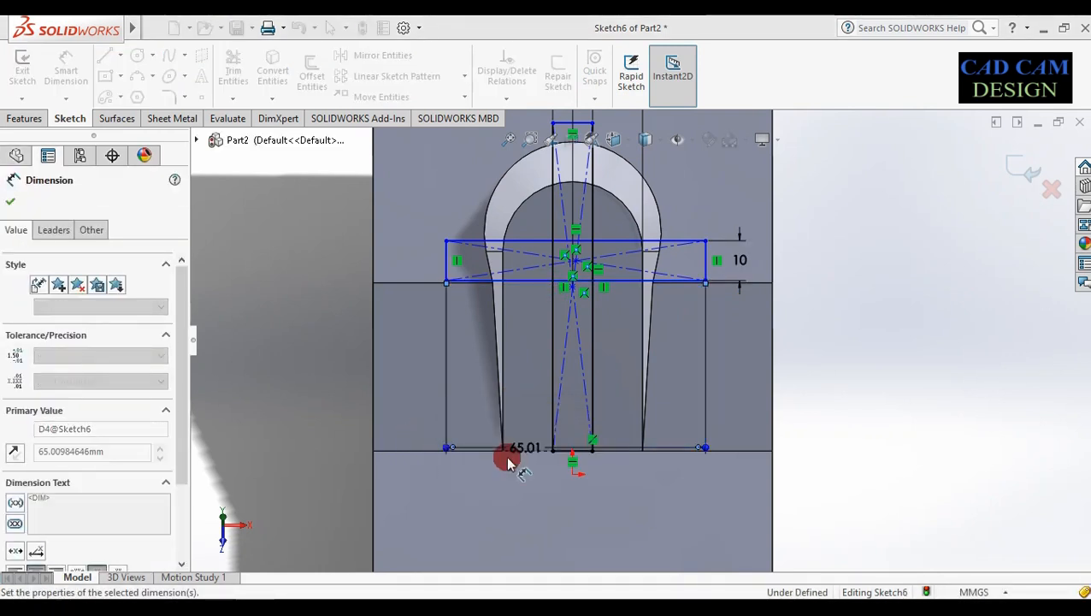
drag(528, 446, 530, 479)
click(530, 477)
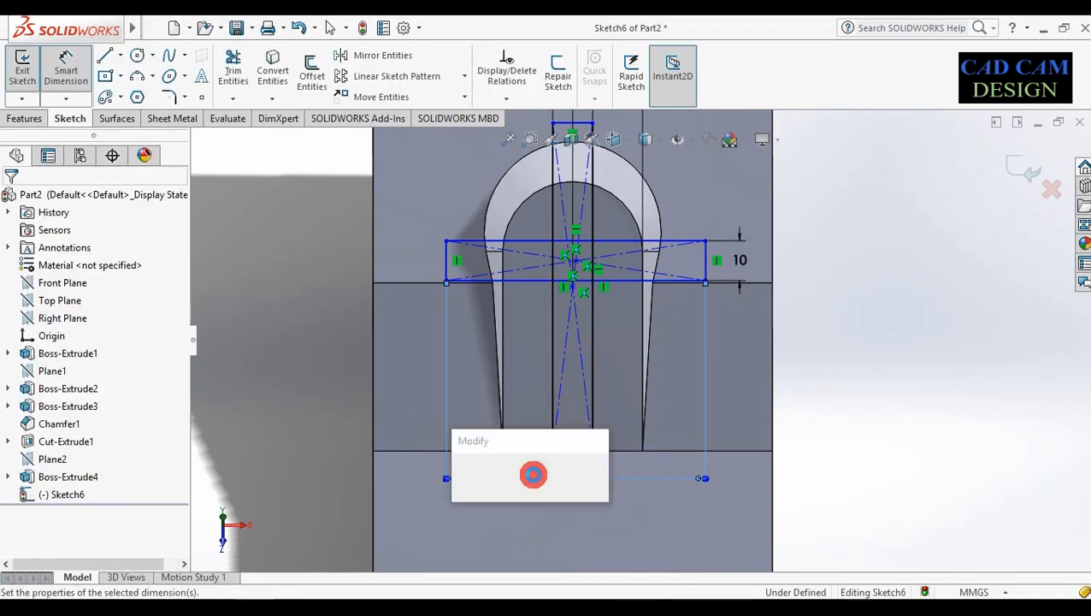
text(6565.00984646mm)
key(Return)
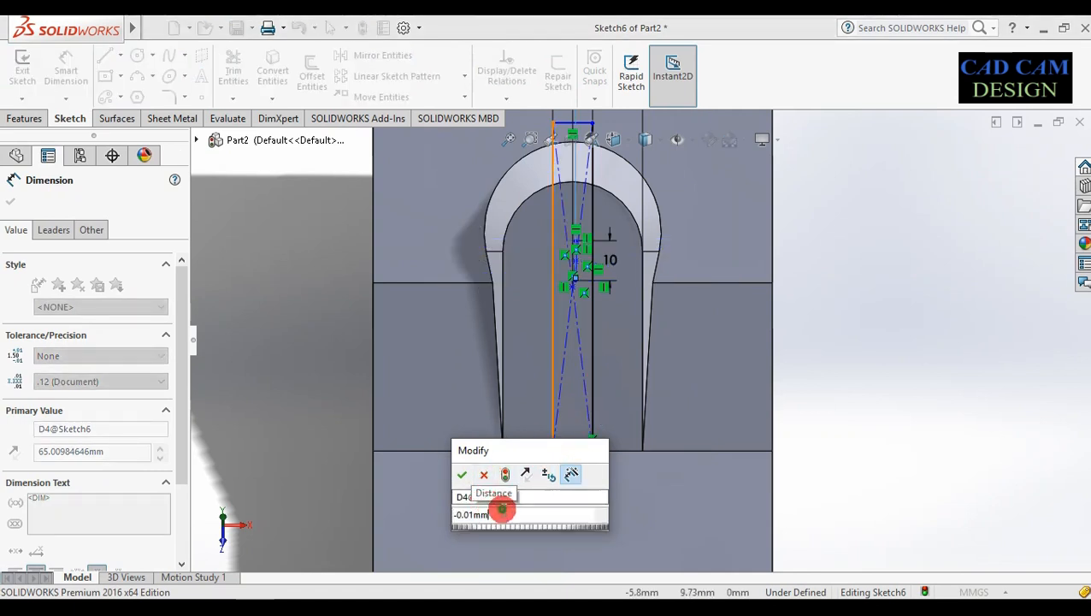
text(-6)
click(508, 507)
double_click(505, 511)
text(5)
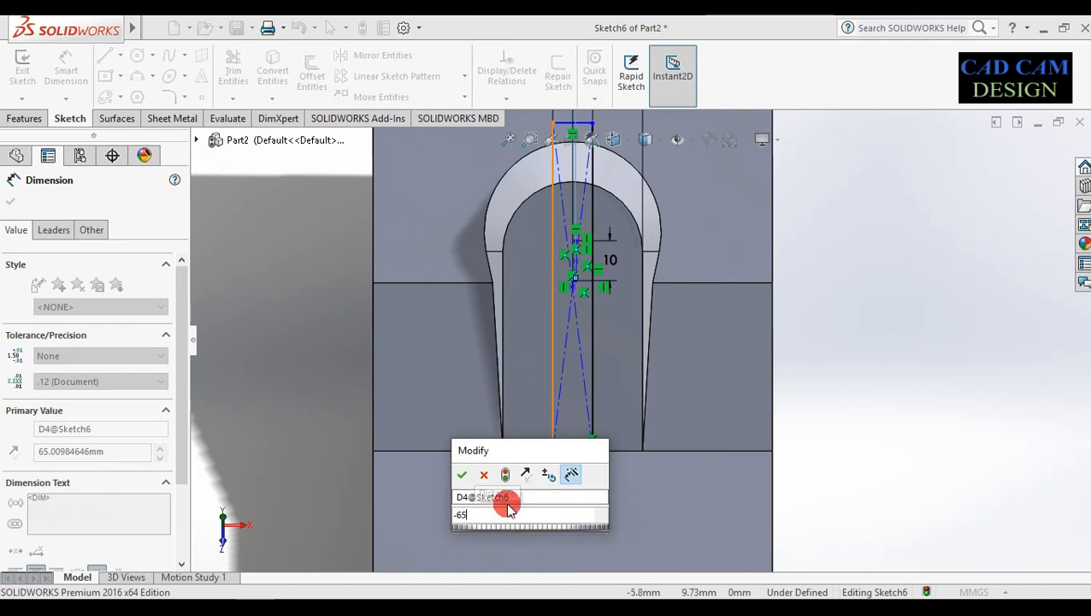
key(Return)
scroll(573, 313, up, 2)
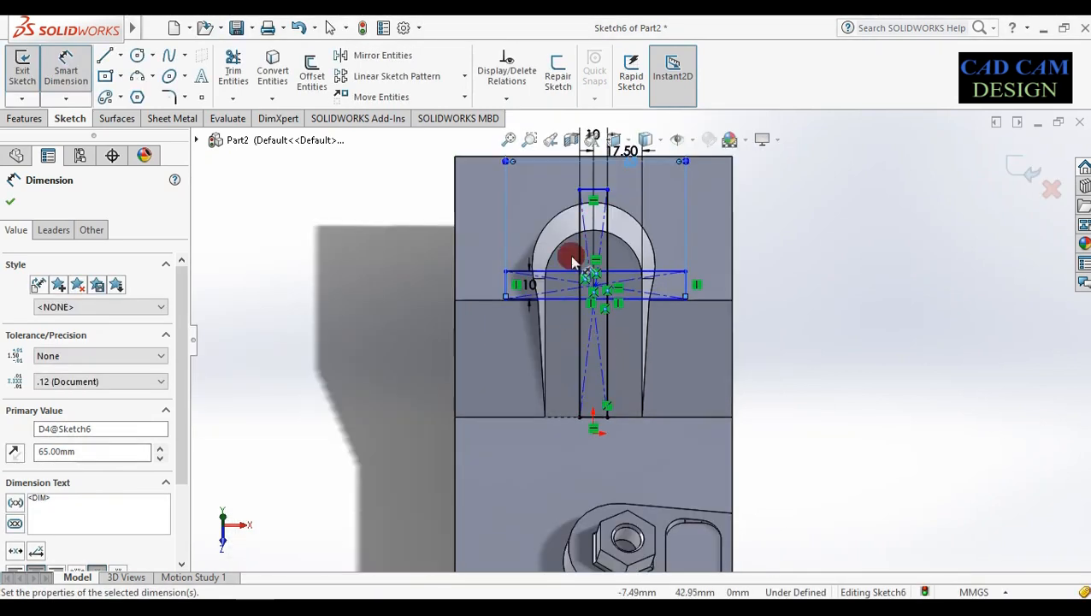
drag(630, 169, 604, 122)
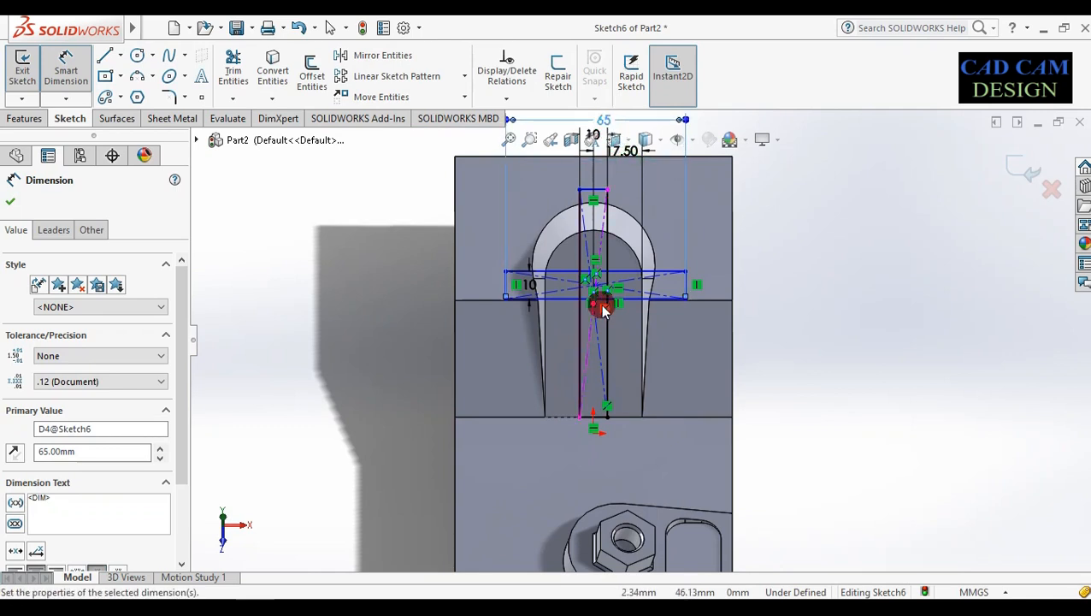
Dimension the horizontal rectangle's lower edge 40 mm above the boss face's bottom edge, placing the dimension beside the block.
scroll(602, 310, down, 3)
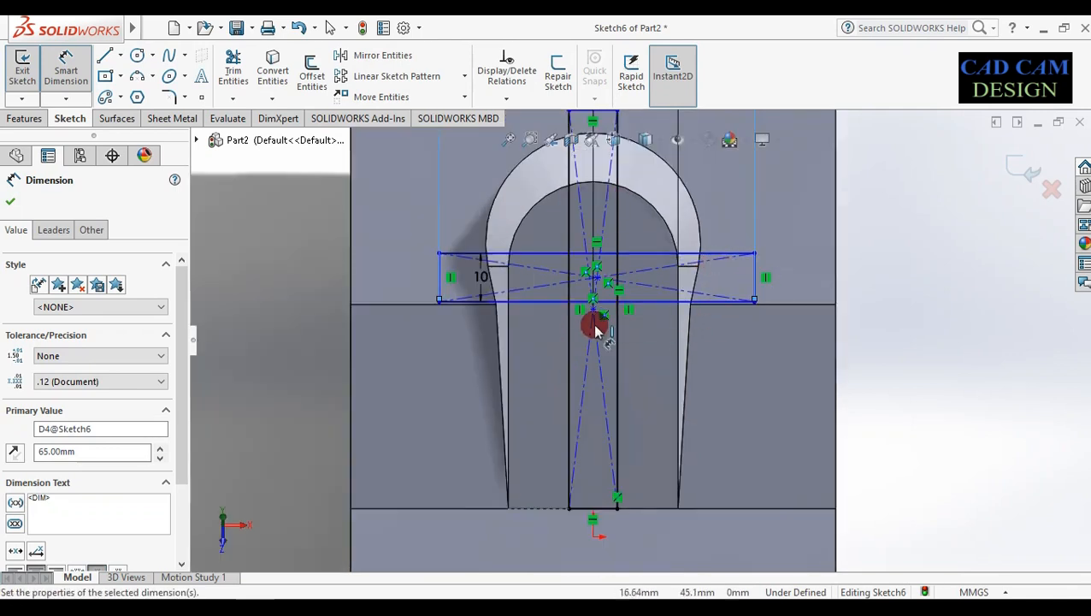
click(534, 300)
click(520, 508)
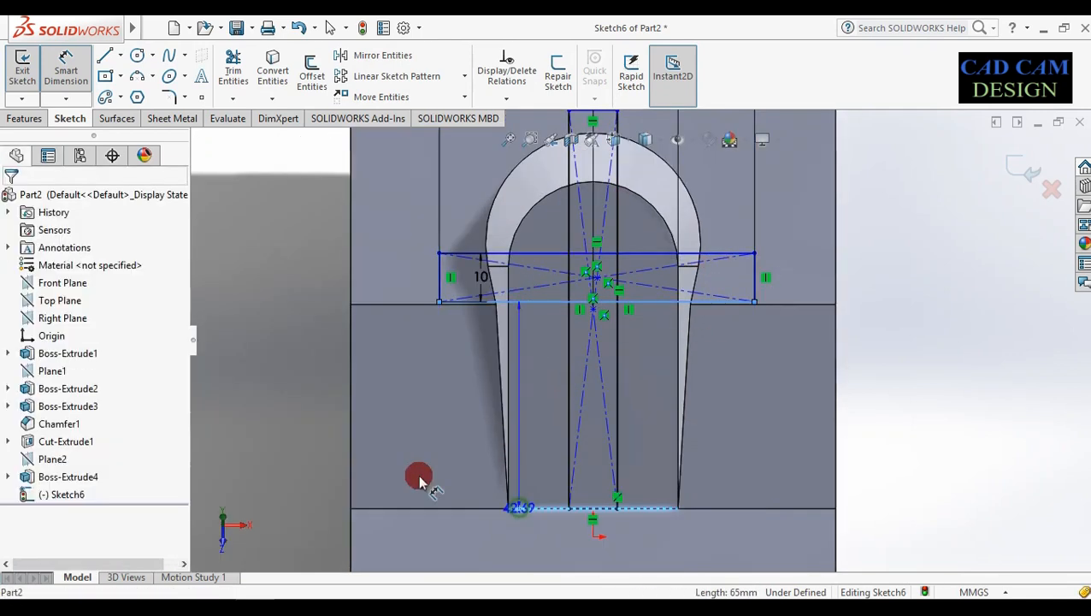
click(281, 417)
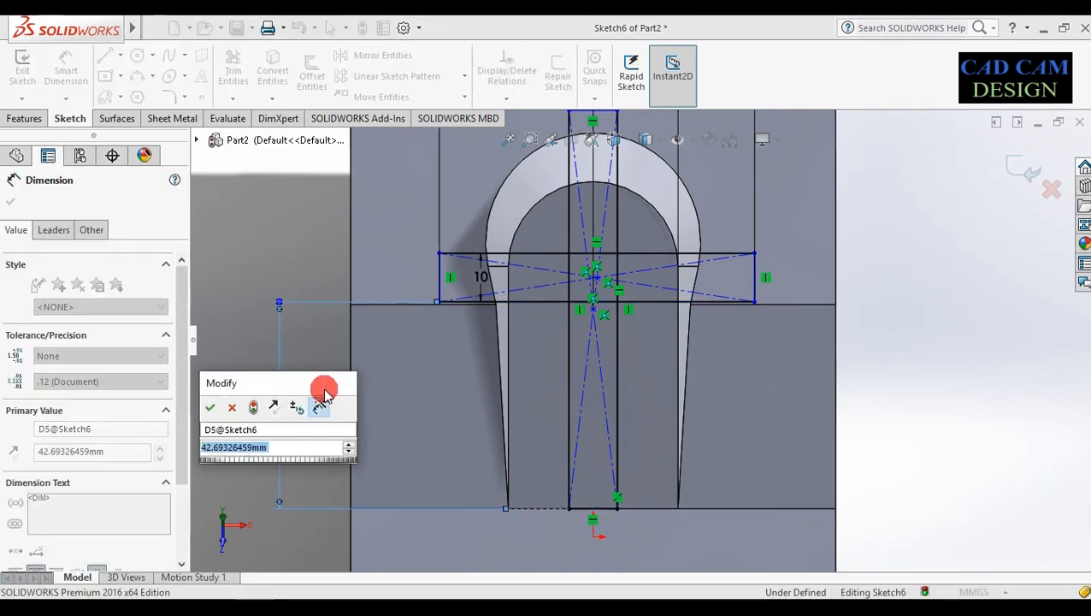
text(40)
key(Return)
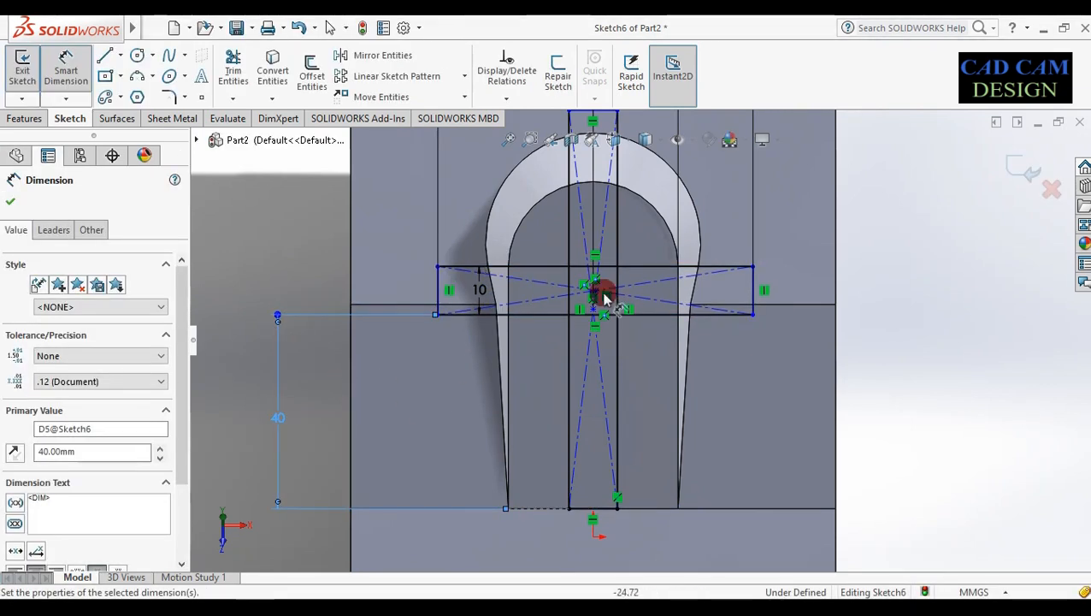
Trim away the line segments and construction diagonals where the two rectangles cross, leaving an open cross outline.
mouse_move(634, 281)
middle_down()
mouse_move(724, 293)
mouse_move(662, 282)
mouse_move(647, 313)
mouse_move(624, 284)
middle_up()
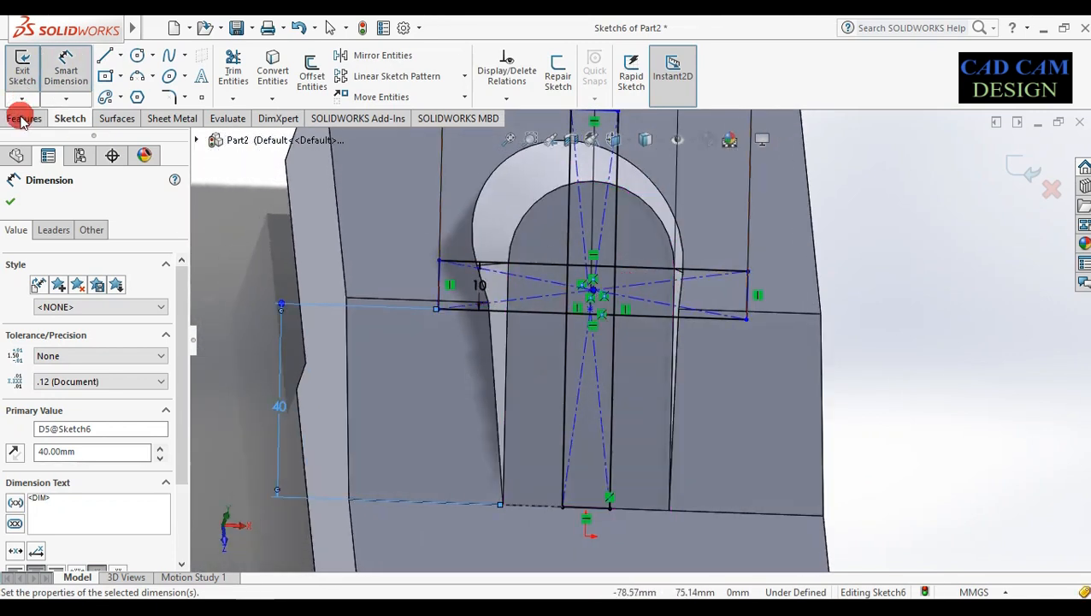
click(261, 56)
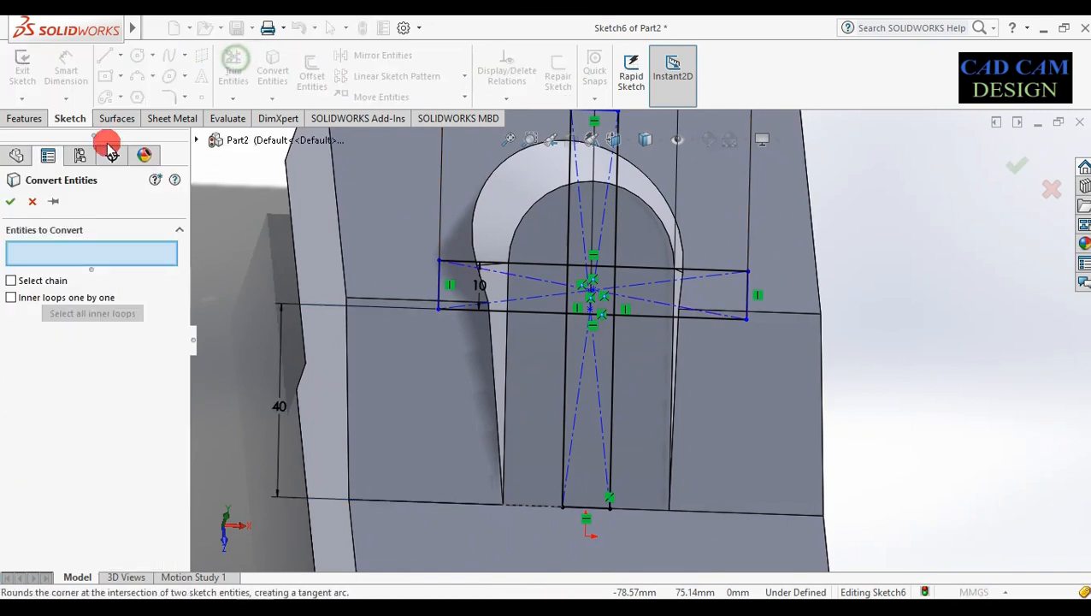
click(31, 200)
click(233, 67)
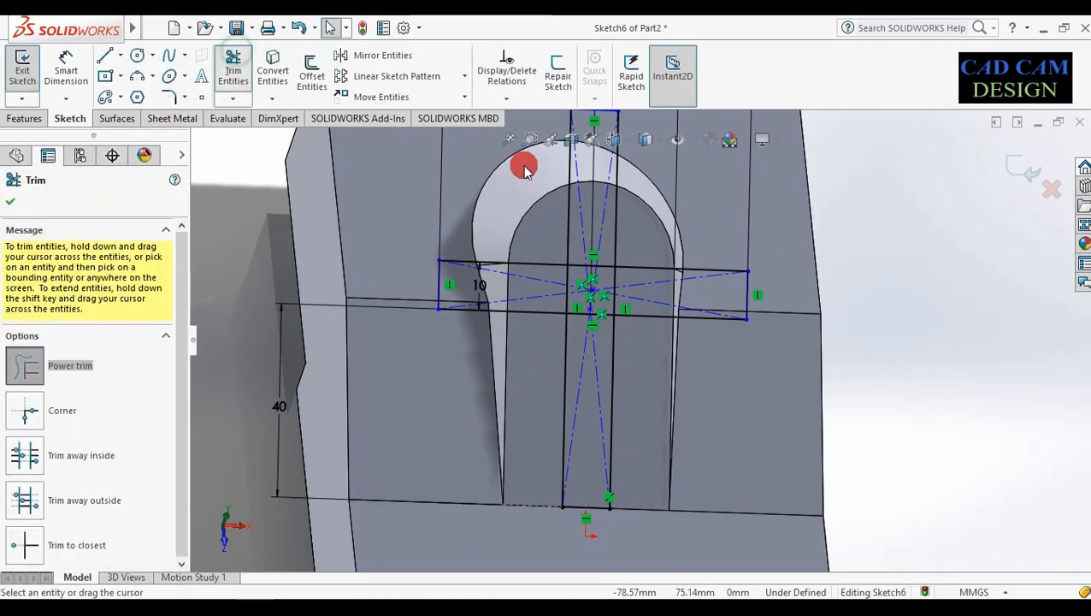
click(587, 239)
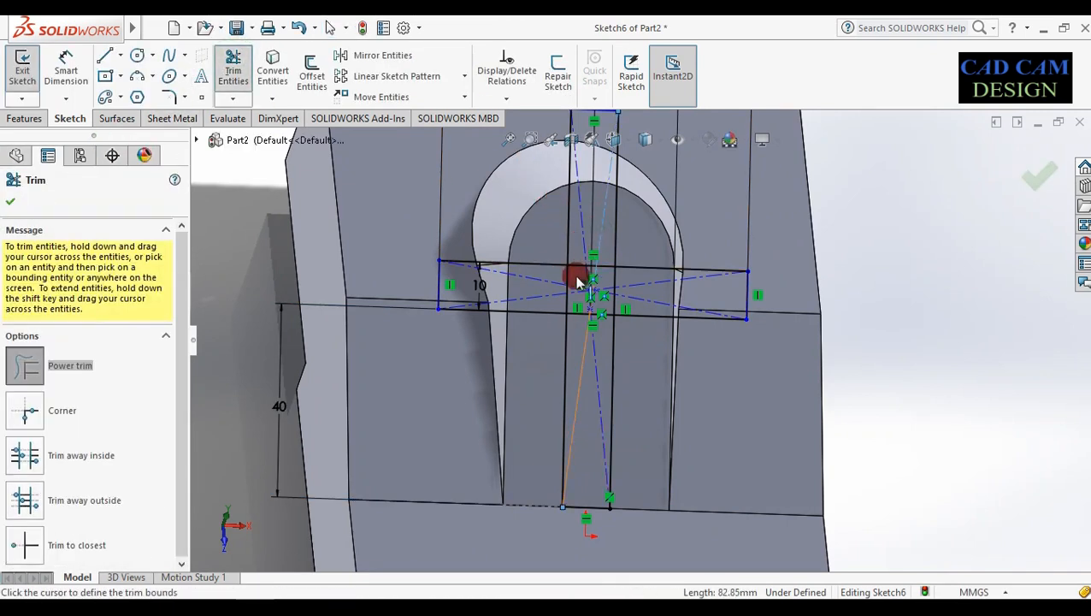
click(554, 298)
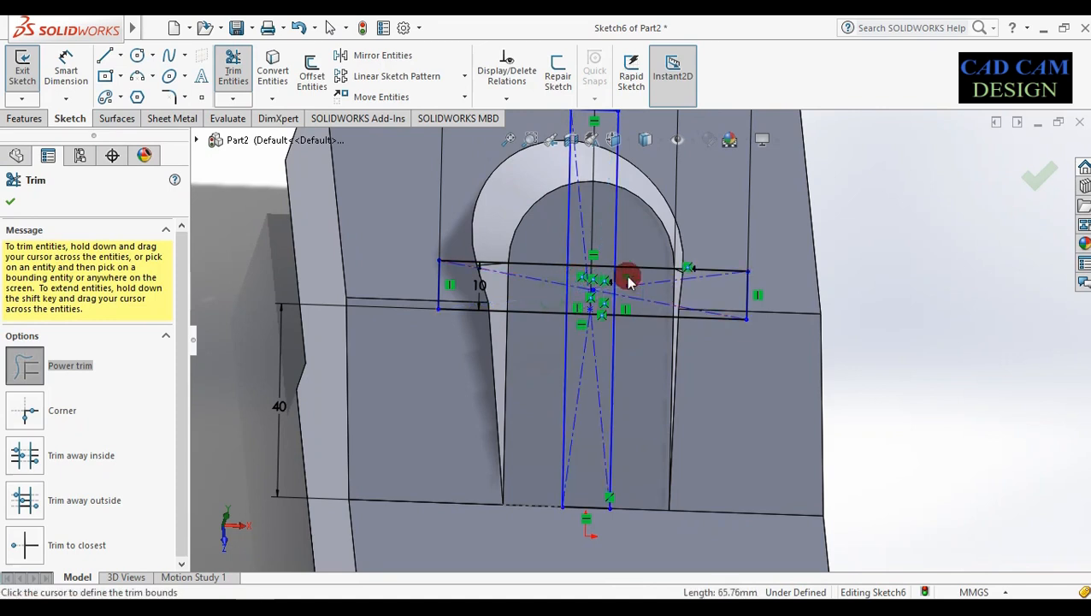
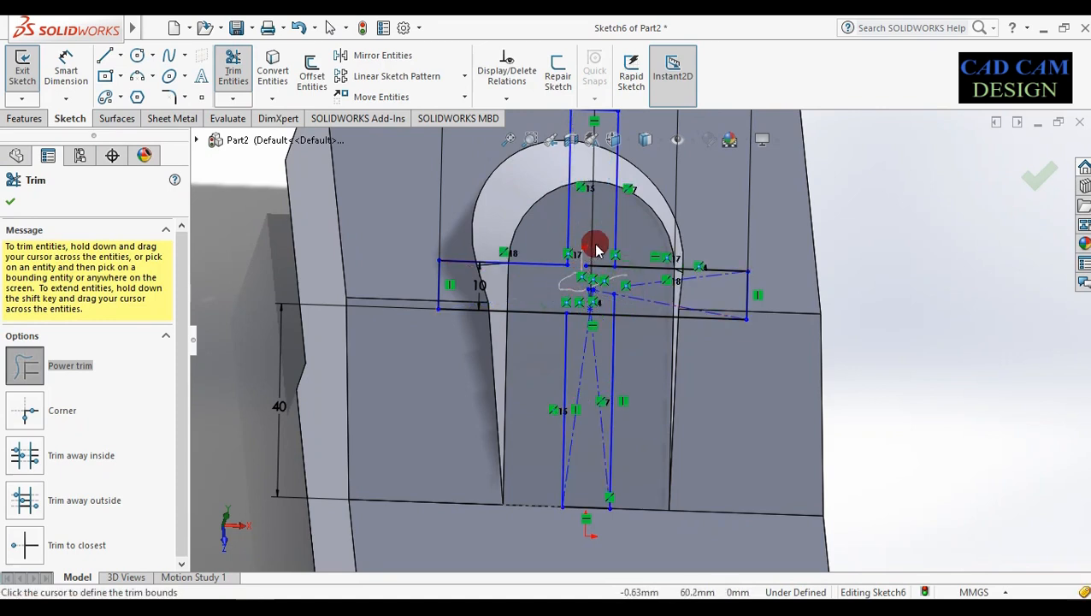
click(627, 289)
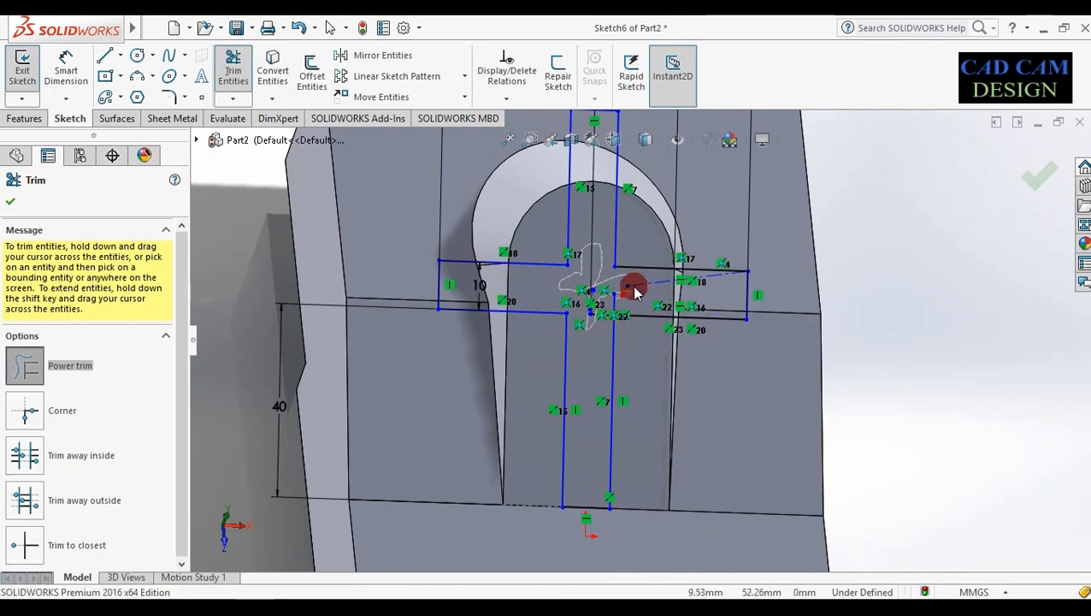
scroll(593, 299, down, 3)
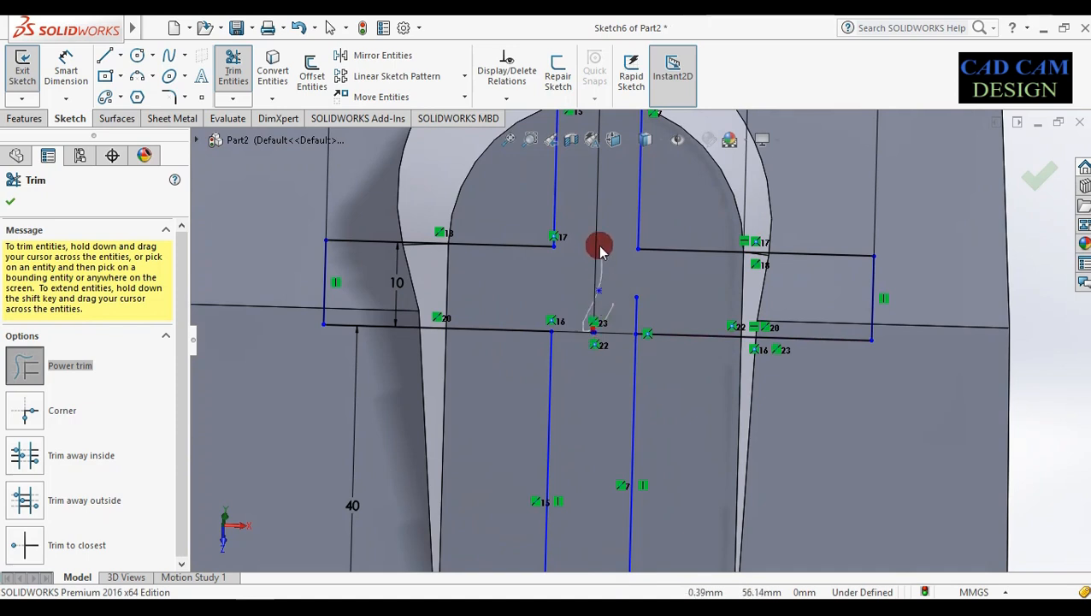
scroll(601, 250, up, 4)
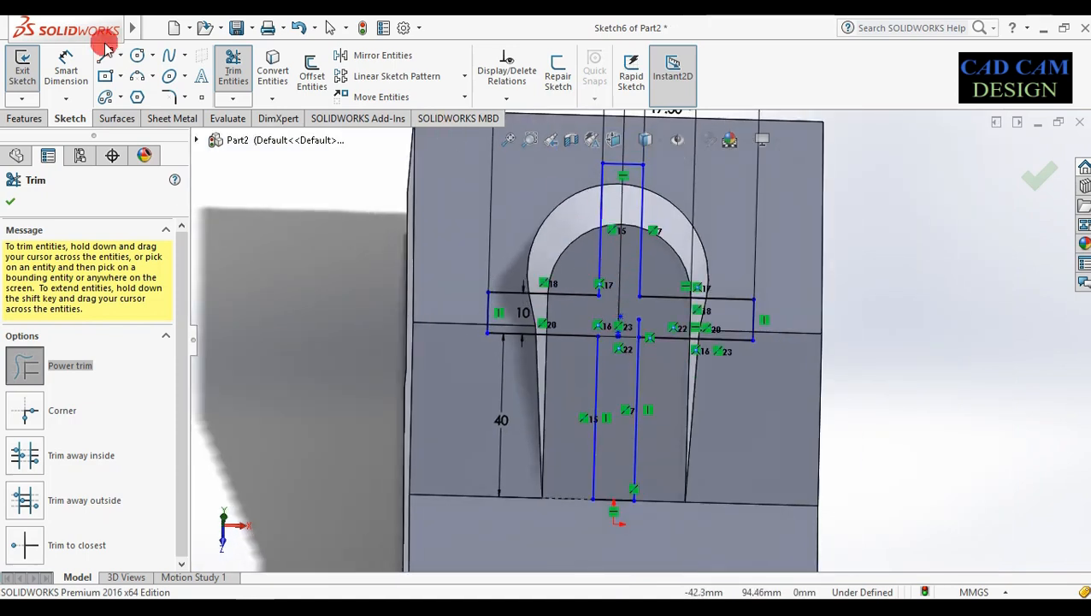
Draw a circle about 24 mm in diameter around the centre of the cross.
mouse_move(102, 52)
key(c)
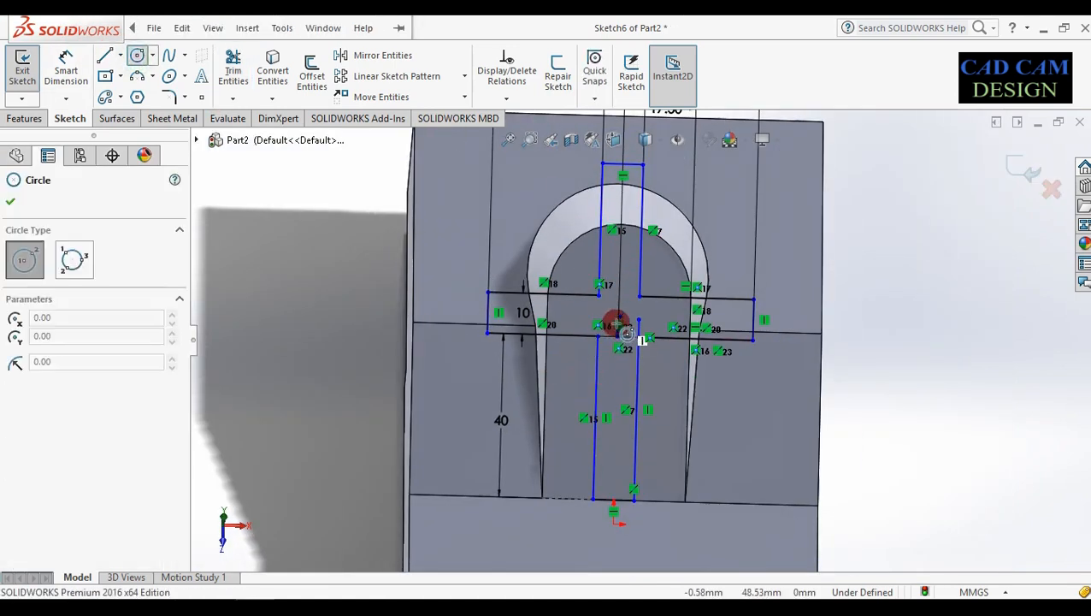
drag(618, 318, 634, 285)
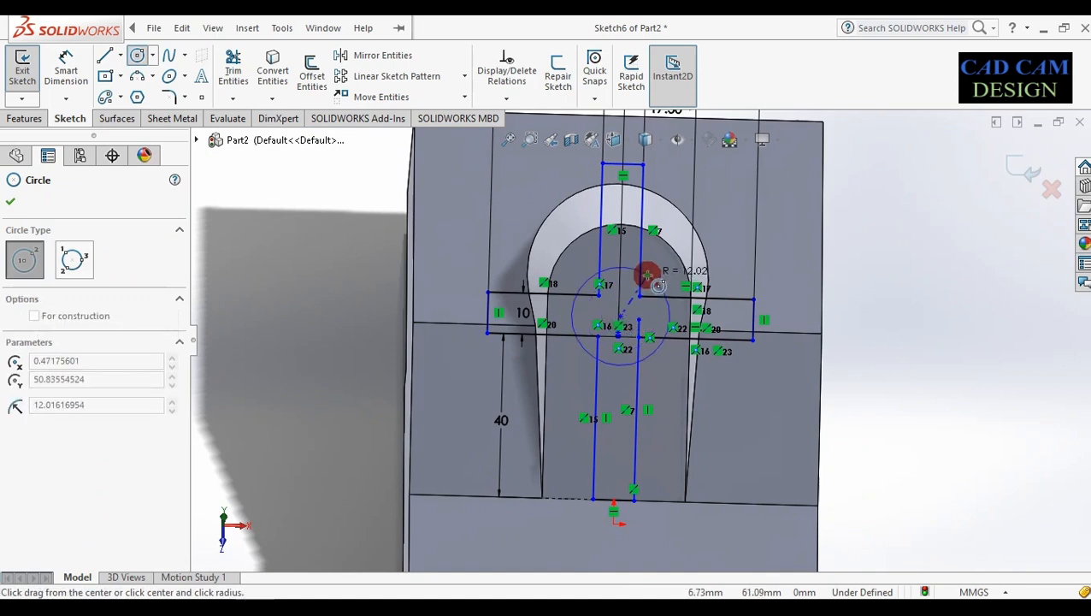
click(647, 273)
Dimension the circle's diameter as 25 mm and place the dimension beside the cross.
key(d)
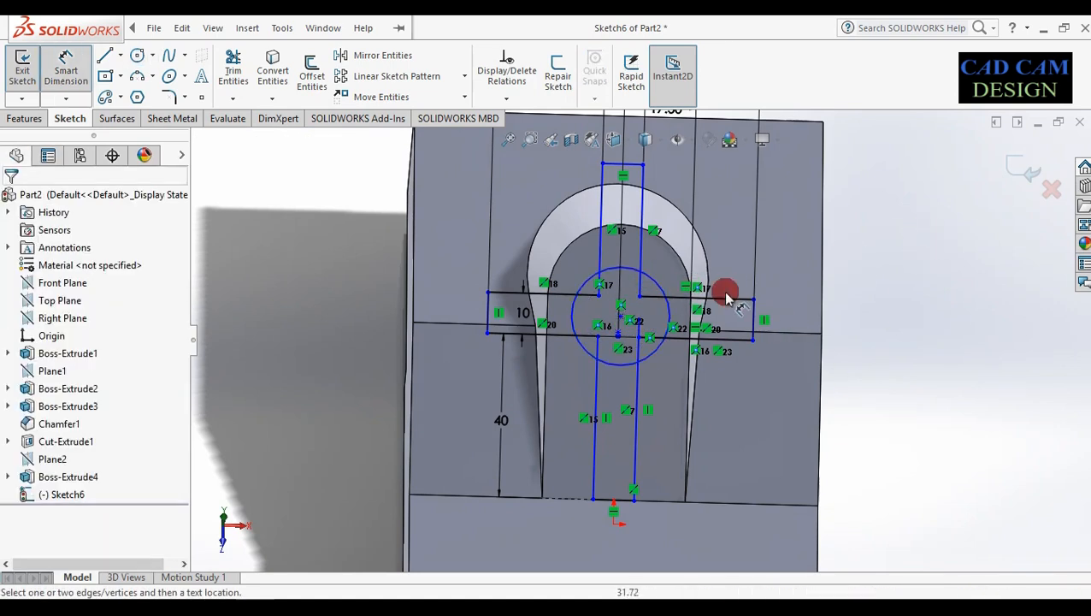
click(660, 288)
click(790, 313)
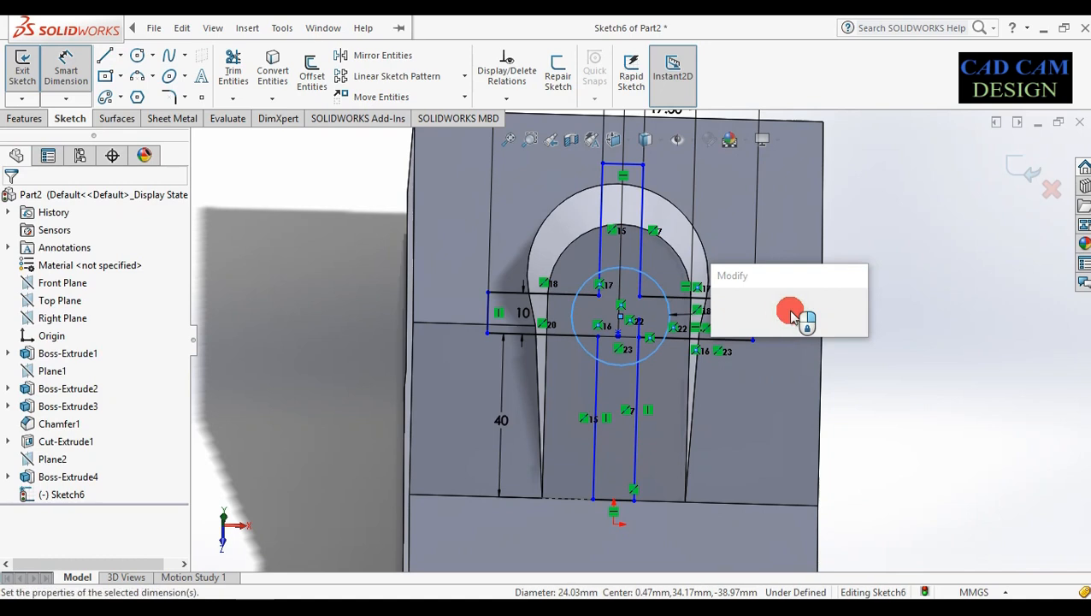
text(25)
key(Return)
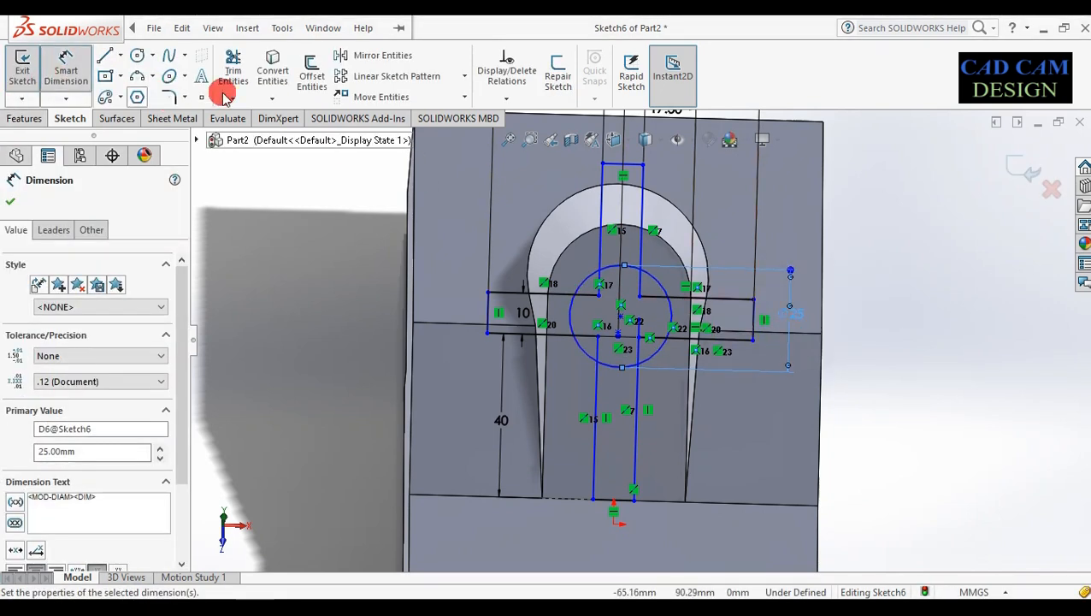
Trim the cross's arm lines that lie inside the 25 mm circle.
click(242, 75)
scroll(591, 299, down, 5)
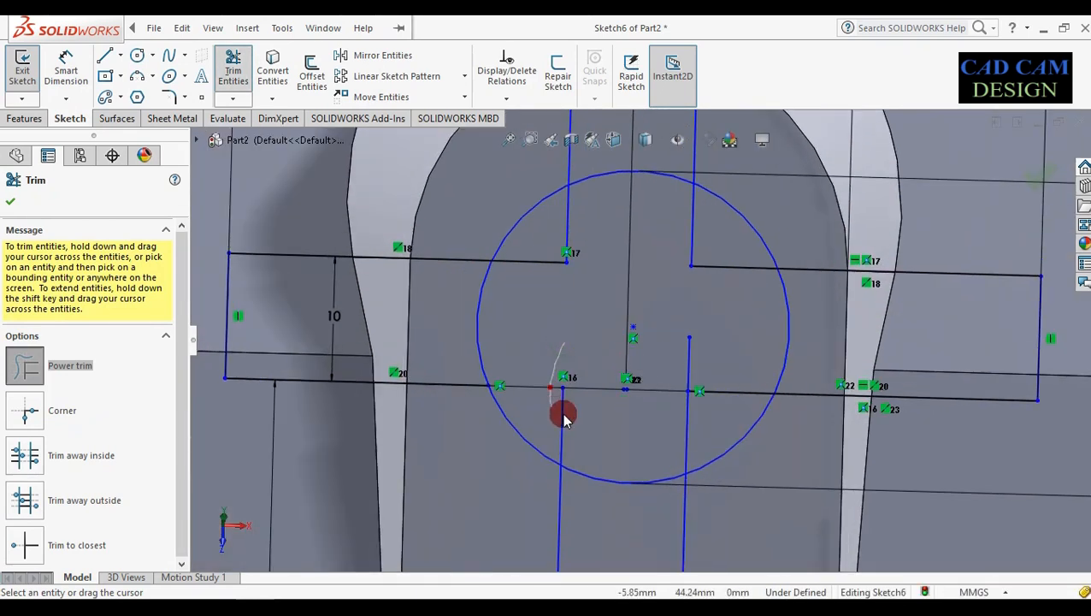
drag(564, 417, 694, 430)
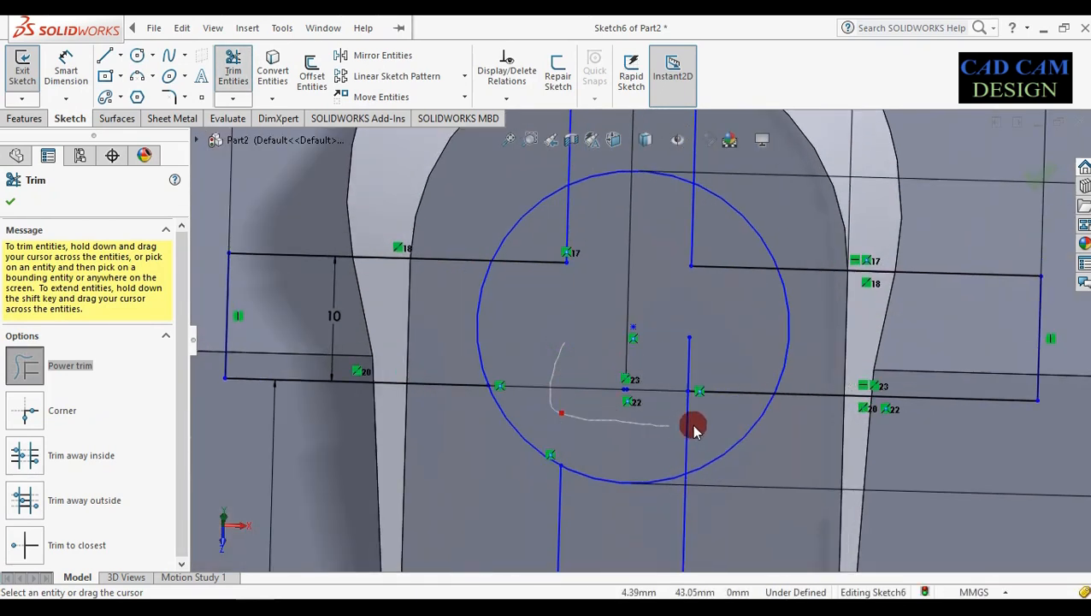
drag(729, 379, 639, 377)
drag(709, 269, 588, 245)
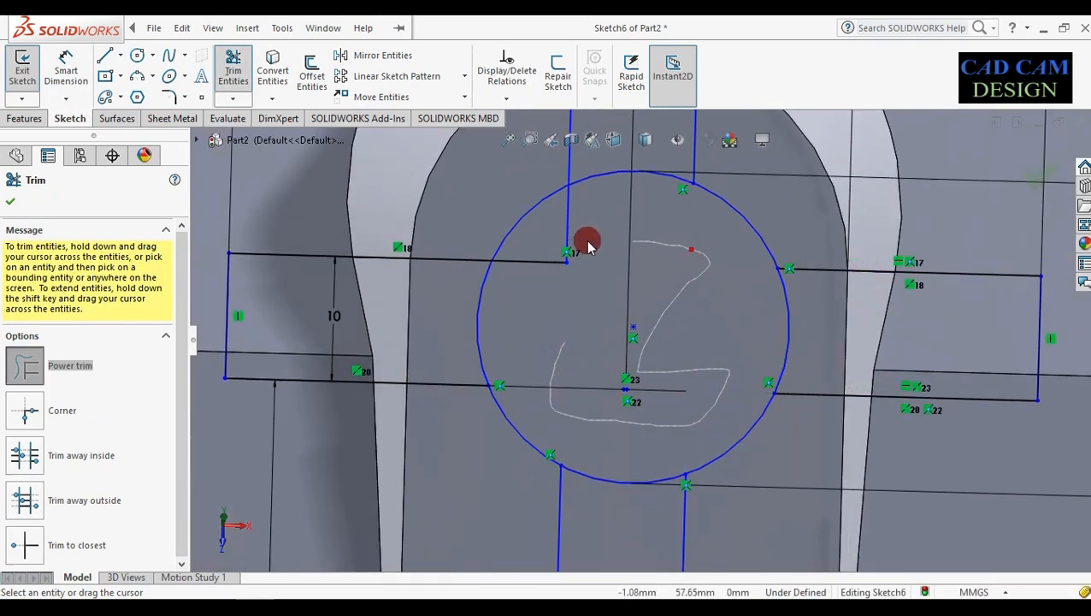
drag(555, 282, 593, 354)
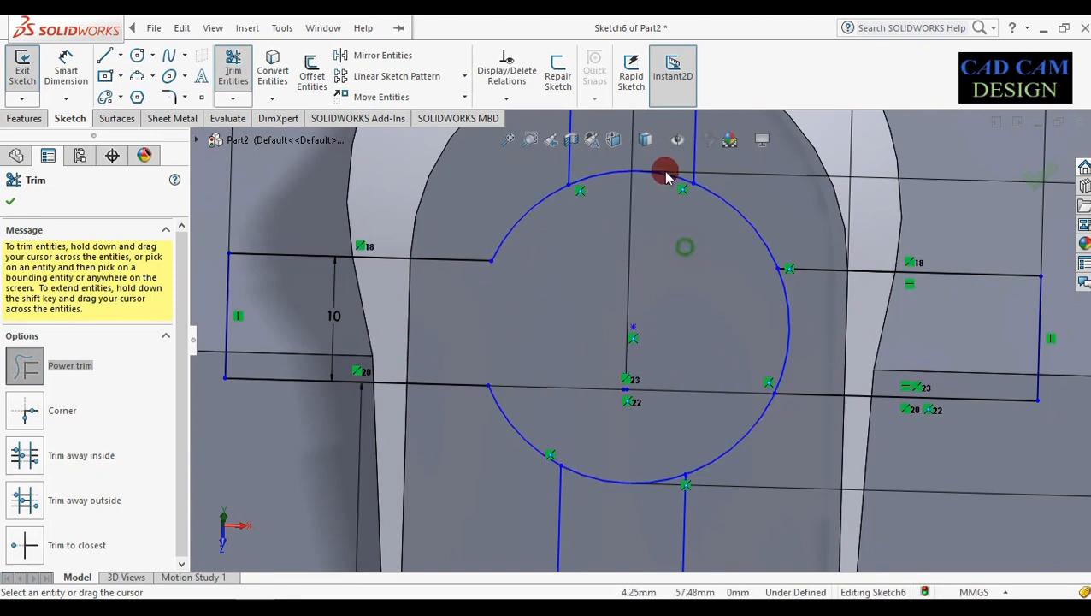
Trim the circle's arcs that span the cross arms, keeping only the four corner arcs, and finish trimming.
drag(705, 270, 837, 326)
drag(665, 484, 637, 463)
scroll(638, 460, up, 3)
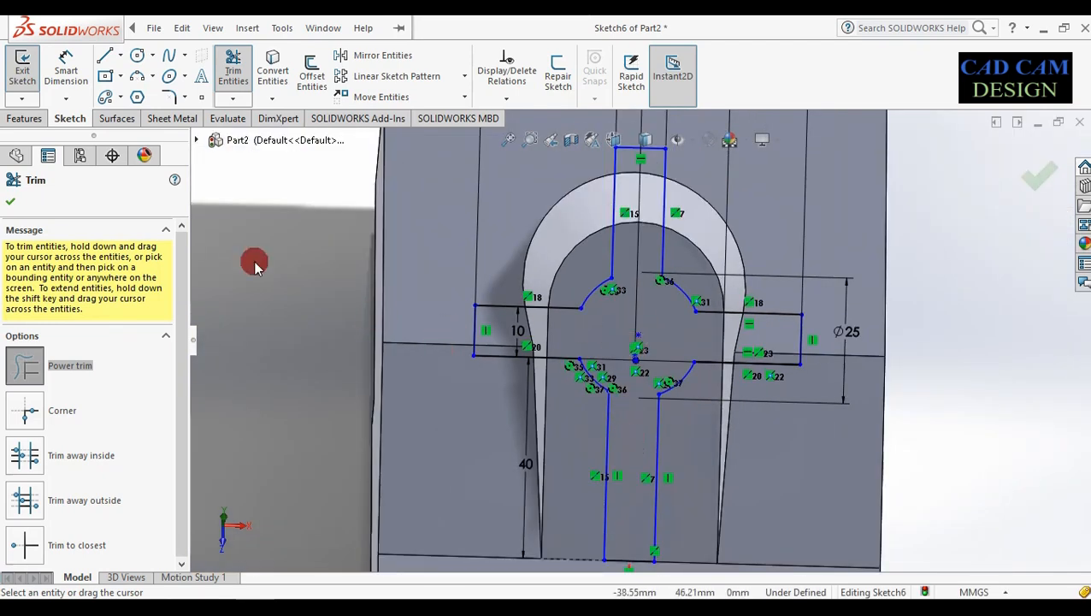
click(15, 202)
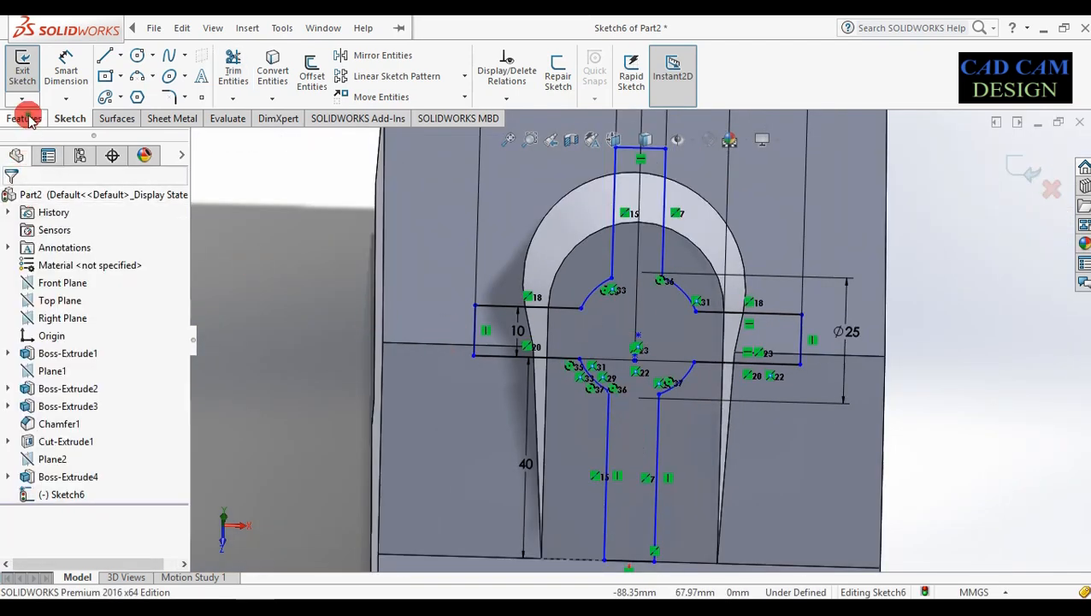
Start an Extruded Cut with the cross region inside the boss face as contour and a blind depth of 5 mm.
click(29, 120)
click(246, 78)
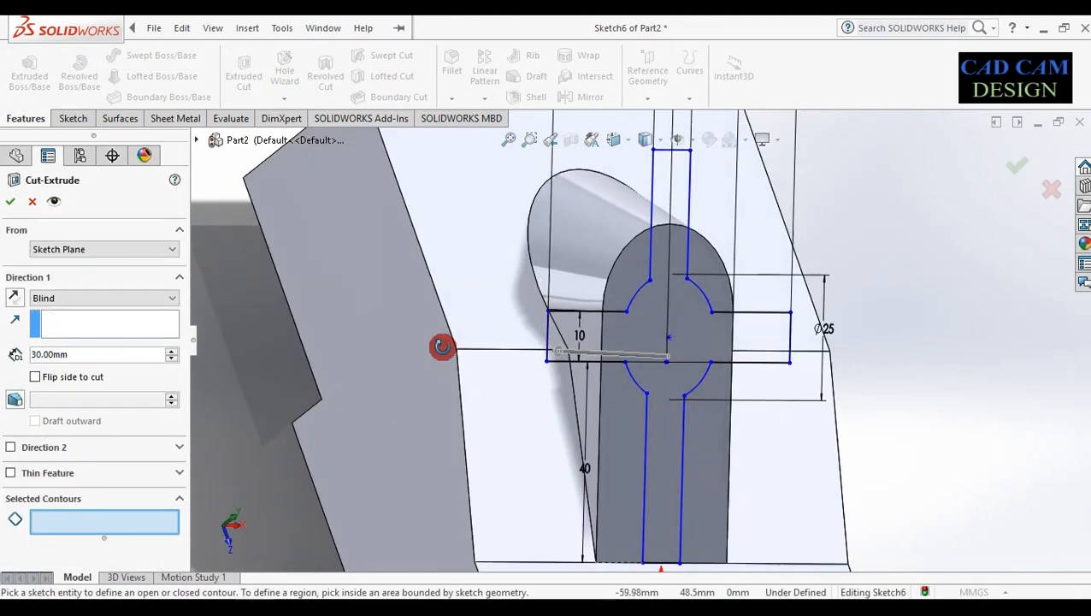
click(650, 332)
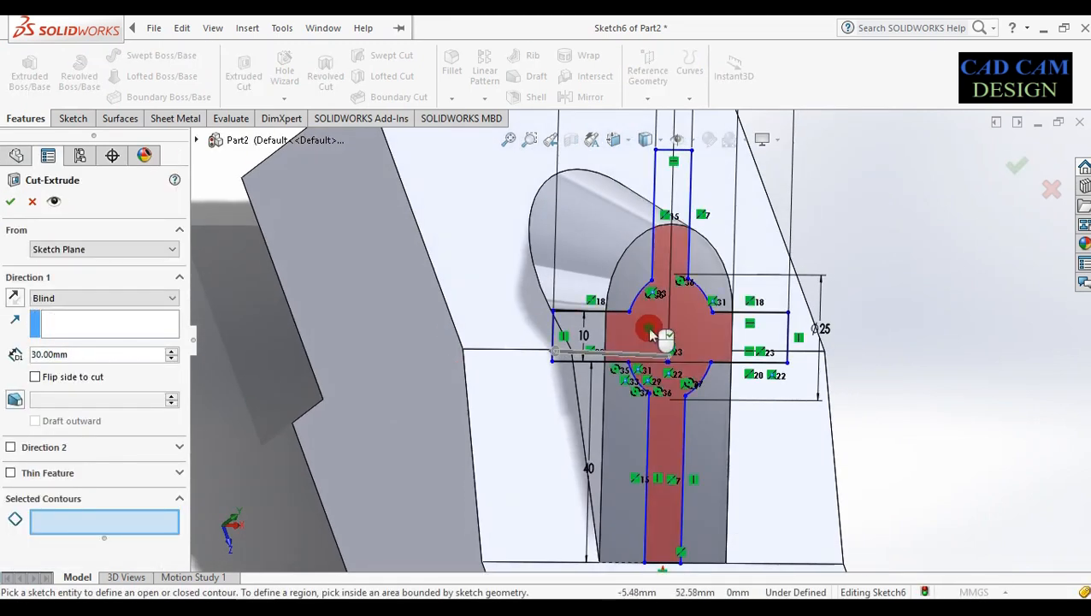
click(139, 354)
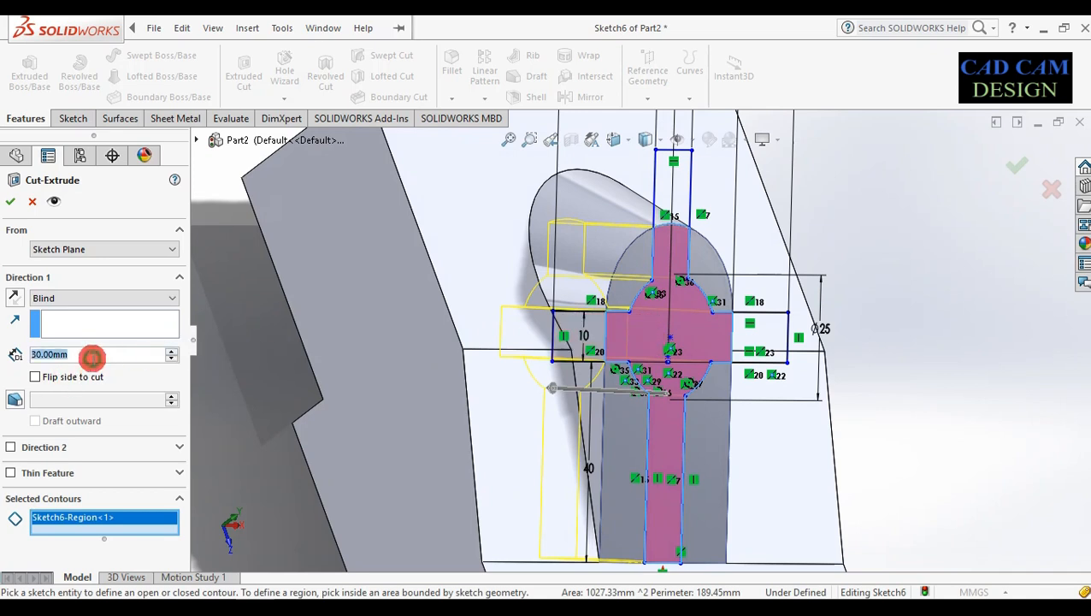
text(5)
key(Return)
mouse_move(382, 373)
middle_down()
mouse_move(456, 387)
mouse_move(465, 377)
mouse_move(407, 368)
middle_up()
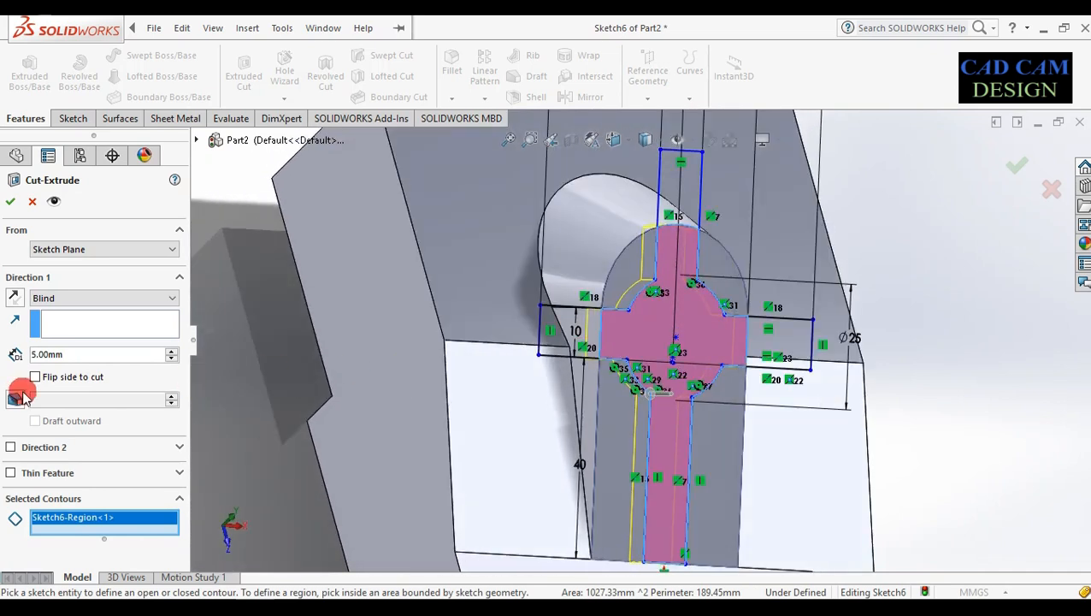
Add a 20° inward draft to the cross-shaped cut and accept the feature.
click(13, 396)
click(102, 402)
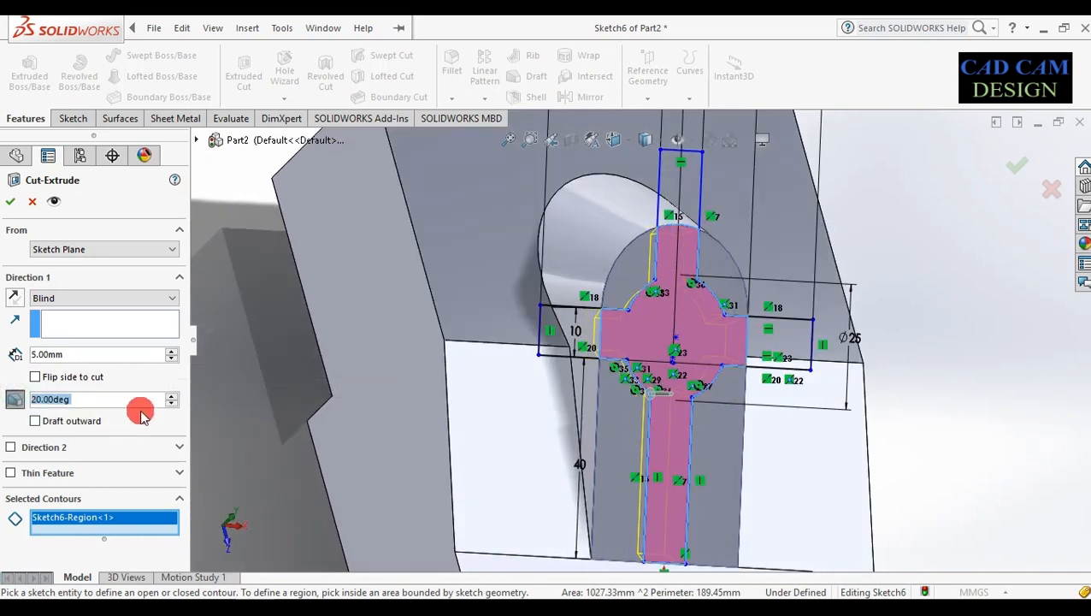
middle_drag(511, 363, 468, 351)
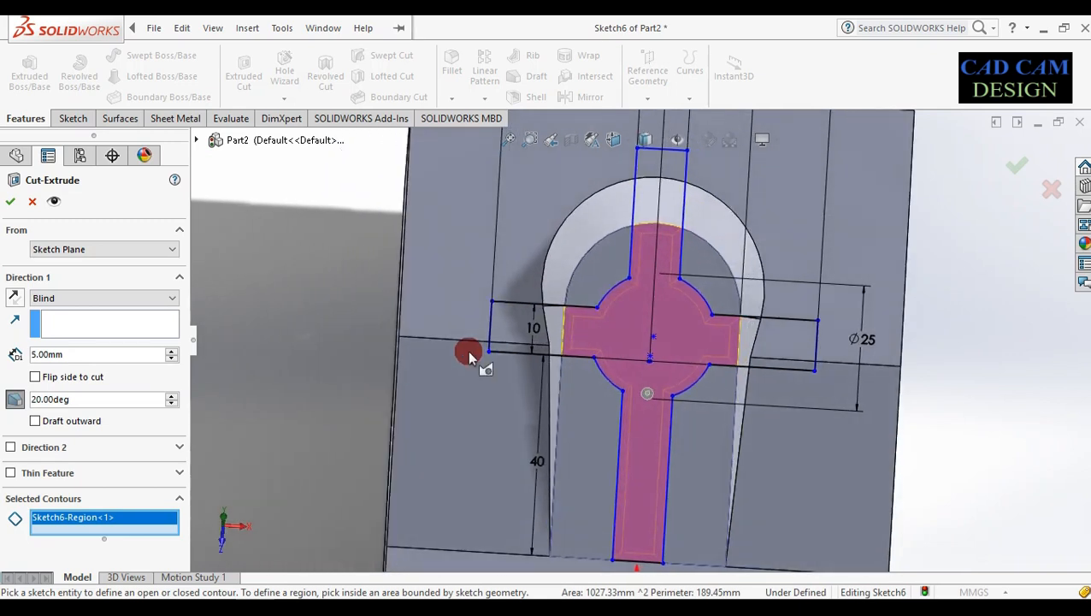
click(7, 202)
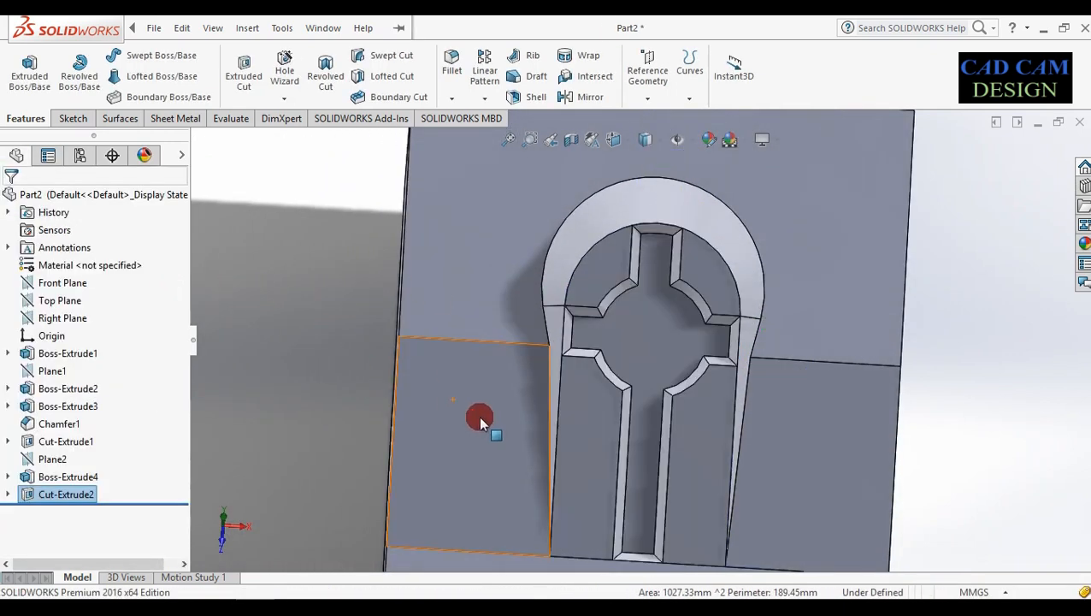
Edit the cross-shaped cut to add the two side arm regions and the upper arm region beyond the boss face as contours, and accept.
mouse_move(536, 441)
middle_down()
mouse_move(519, 377)
mouse_move(563, 406)
mouse_move(518, 407)
middle_up()
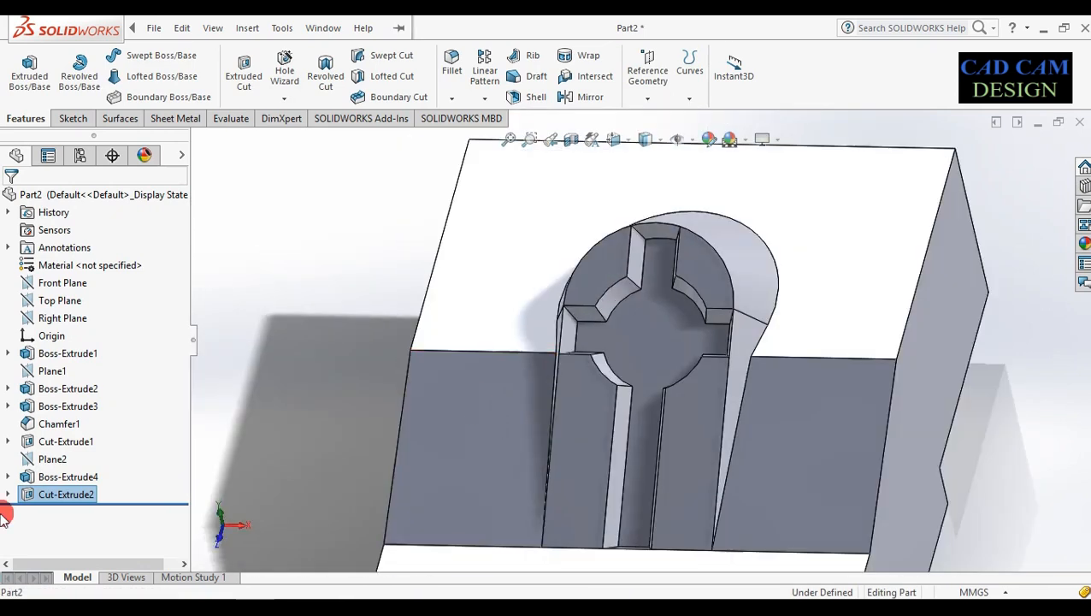
right_click(48, 496)
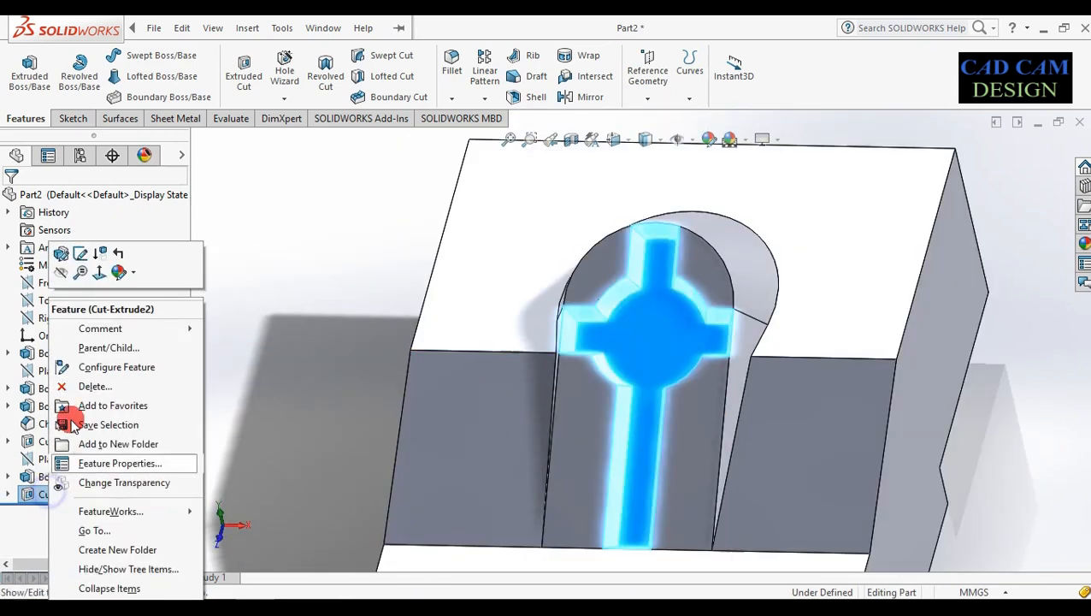
click(61, 257)
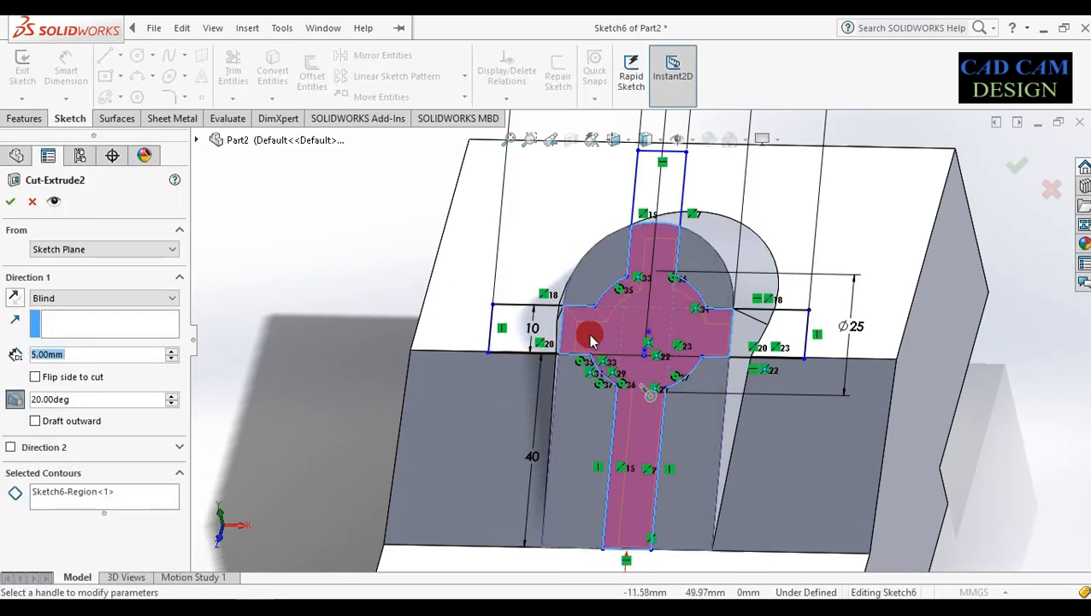
scroll(589, 333, down, 5)
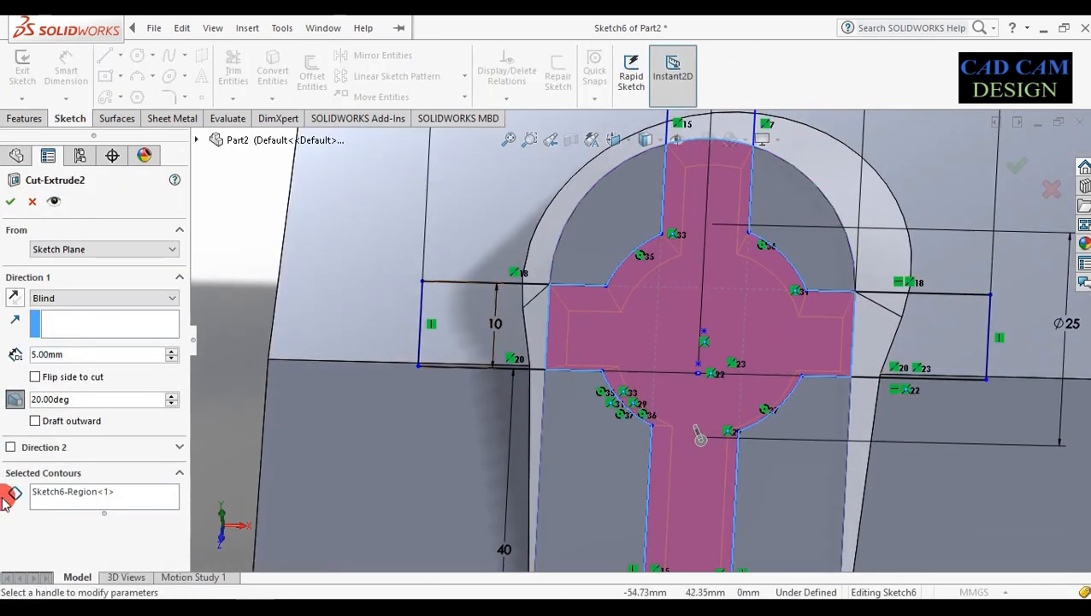
click(75, 487)
click(428, 317)
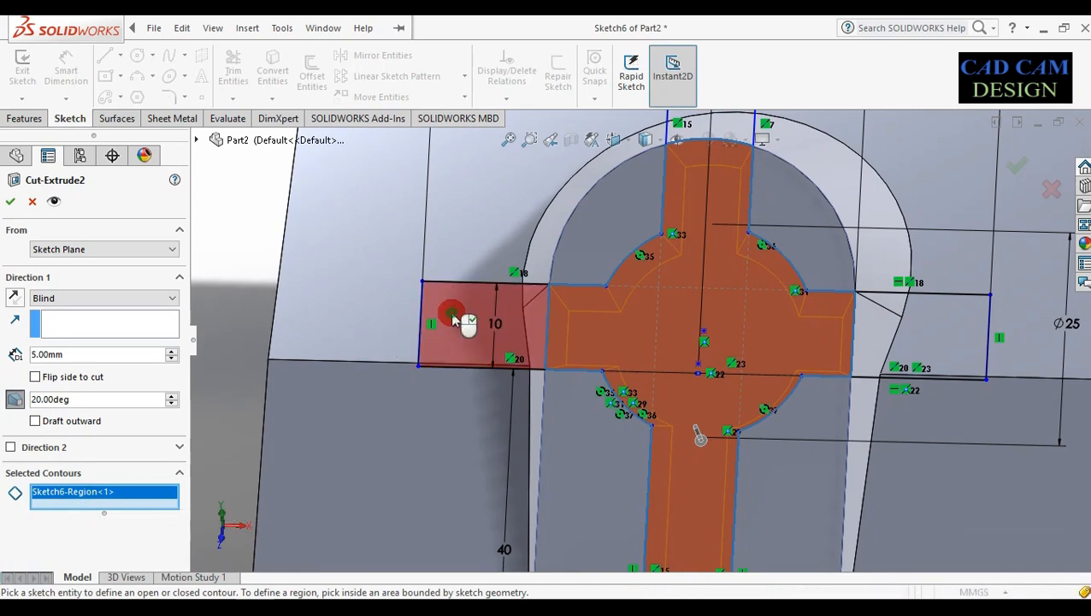
click(932, 340)
scroll(761, 290, up, 2)
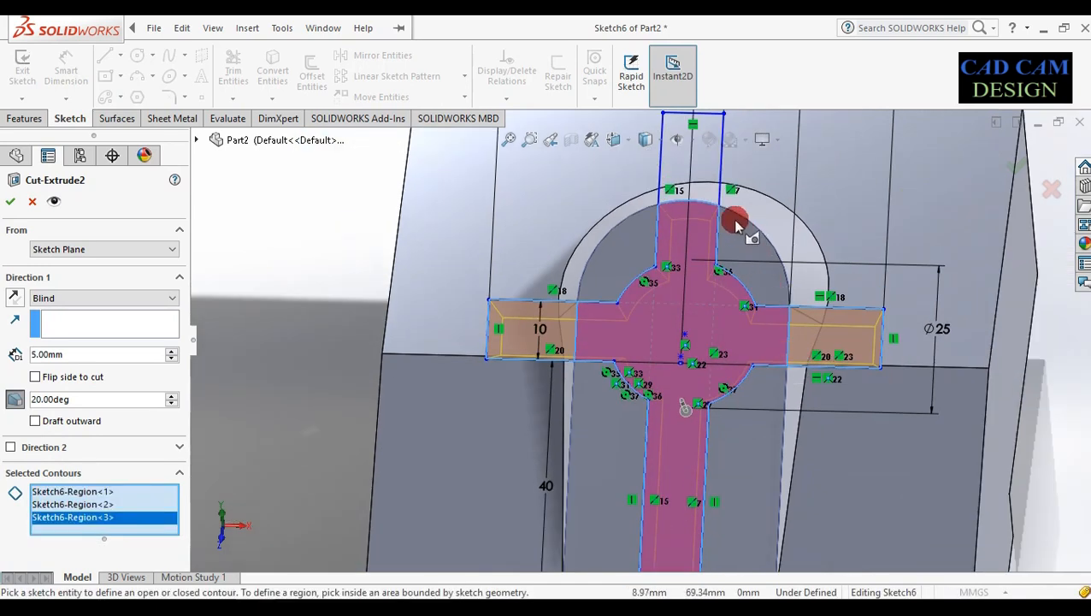
click(704, 161)
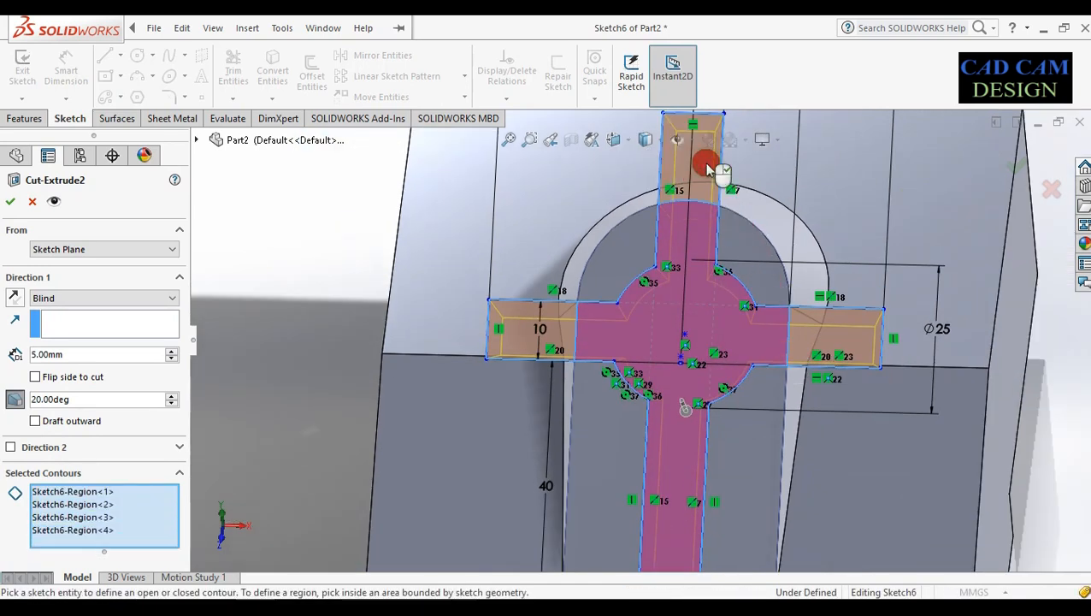
scroll(680, 298, up, 3)
scroll(641, 365, down, 3)
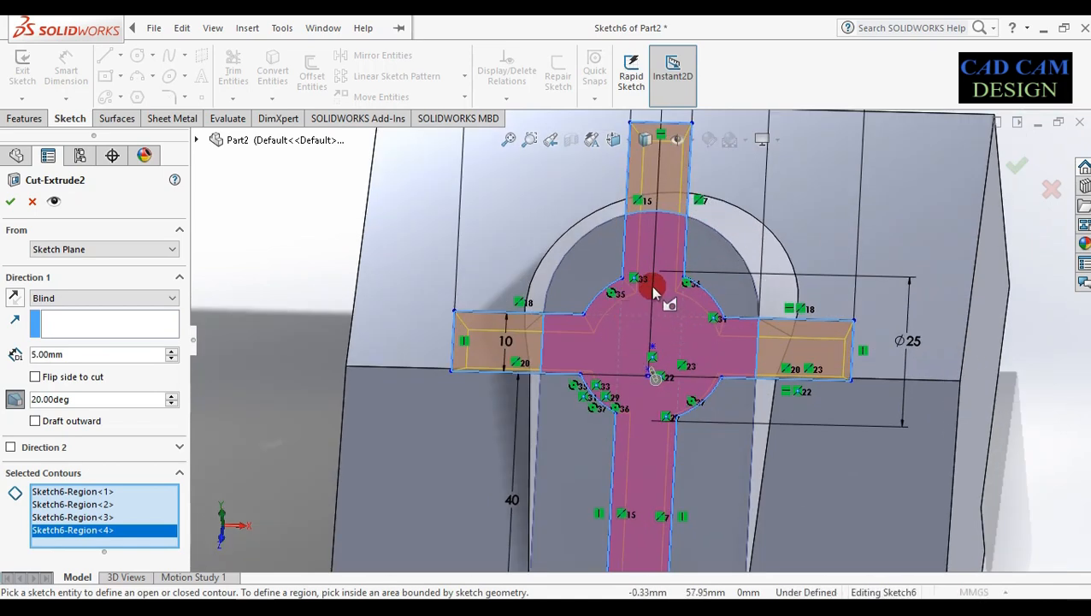
click(10, 205)
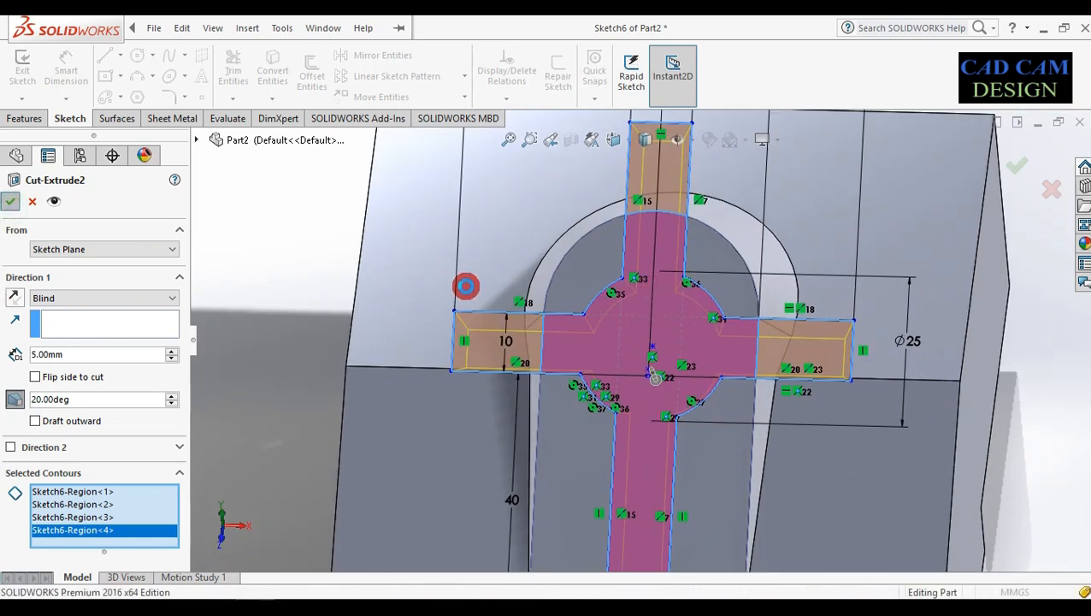
Examine the edited cross-shaped cut and the rest of the block from several sides.
mouse_move(499, 390)
middle_down()
mouse_move(560, 397)
mouse_move(513, 384)
mouse_move(520, 372)
middle_up()
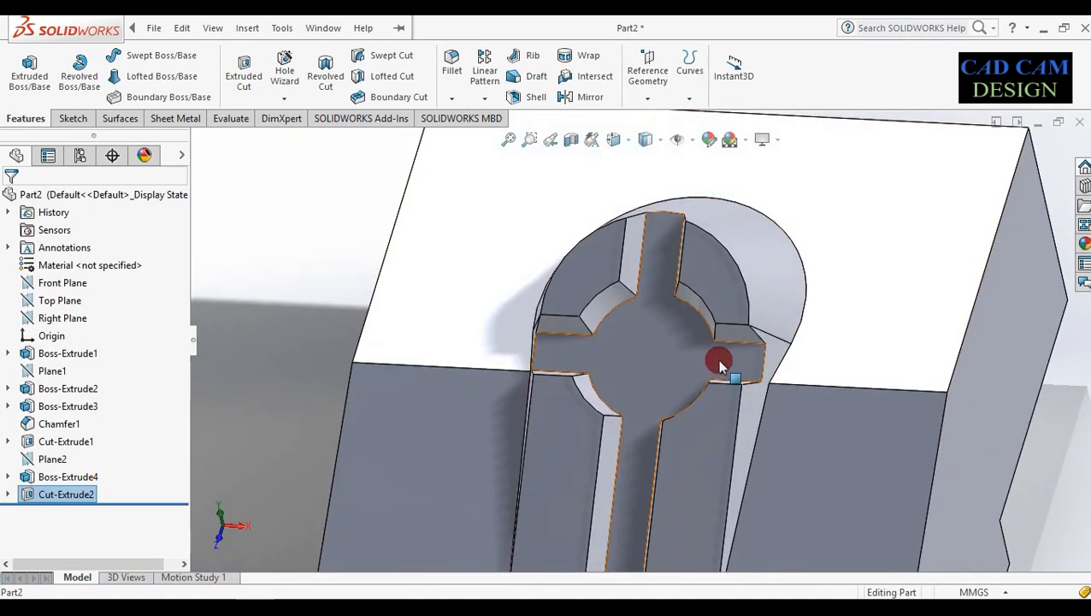
middle_drag(721, 360, 717, 493)
scroll(659, 373, up, 4)
middle_drag(652, 398, 642, 420)
scroll(625, 380, up, 3)
scroll(637, 419, down, 5)
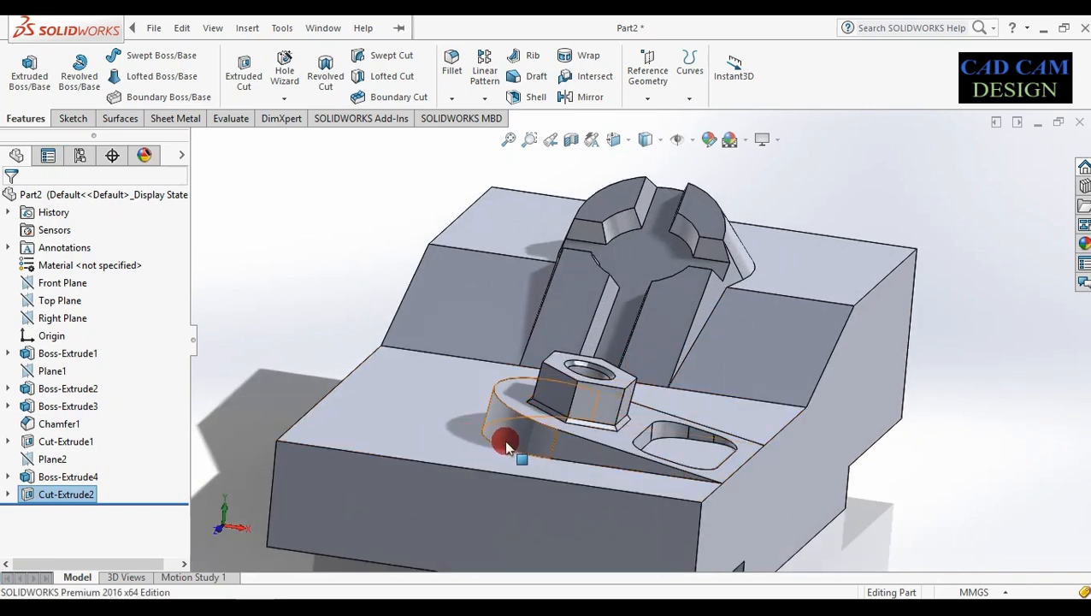
middle_drag(526, 446, 407, 314)
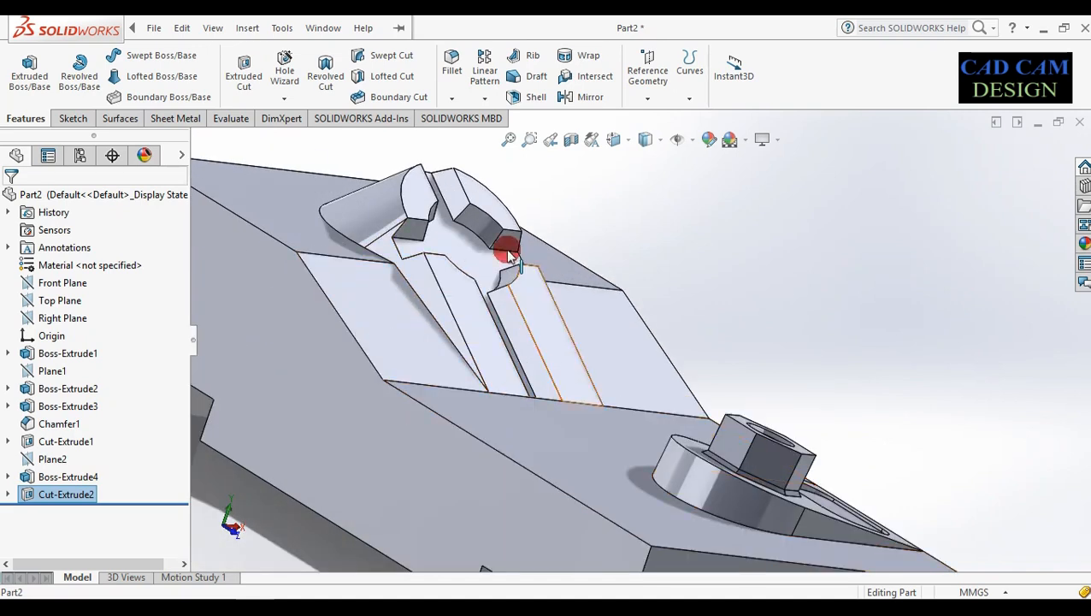
scroll(494, 342, up, 5)
Start a sketch on the underside foot's front vertical face and draw a centre rectangle about 87 by 12 mm at its lower edge's midpoint.
mouse_move(456, 368)
middle_down()
mouse_move(531, 394)
mouse_move(487, 397)
mouse_move(438, 377)
mouse_move(485, 319)
middle_up()
click(540, 446)
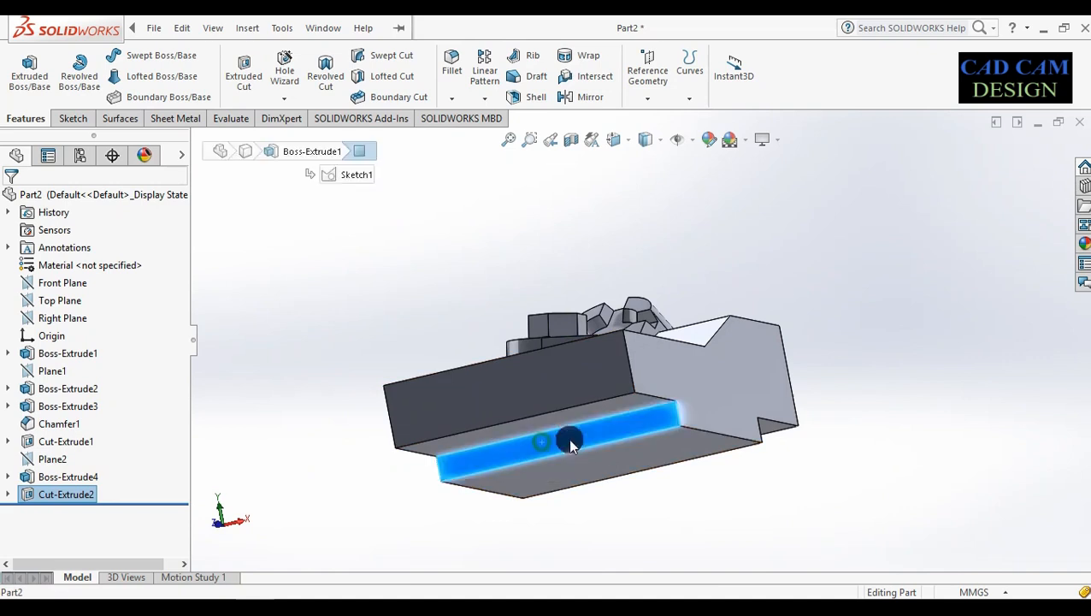
click(614, 377)
right_click(72, 511)
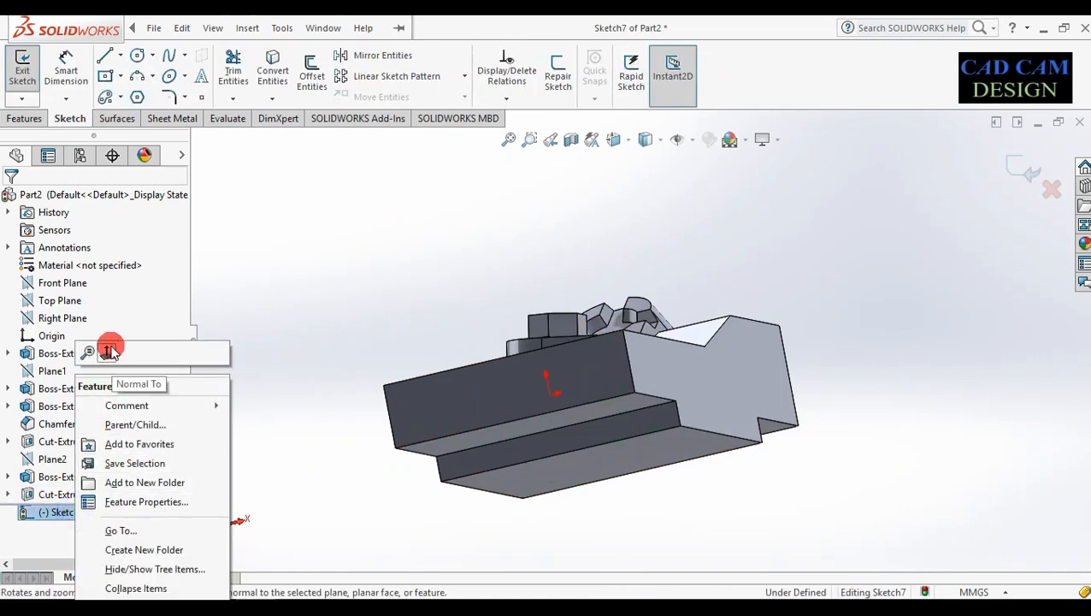
click(110, 351)
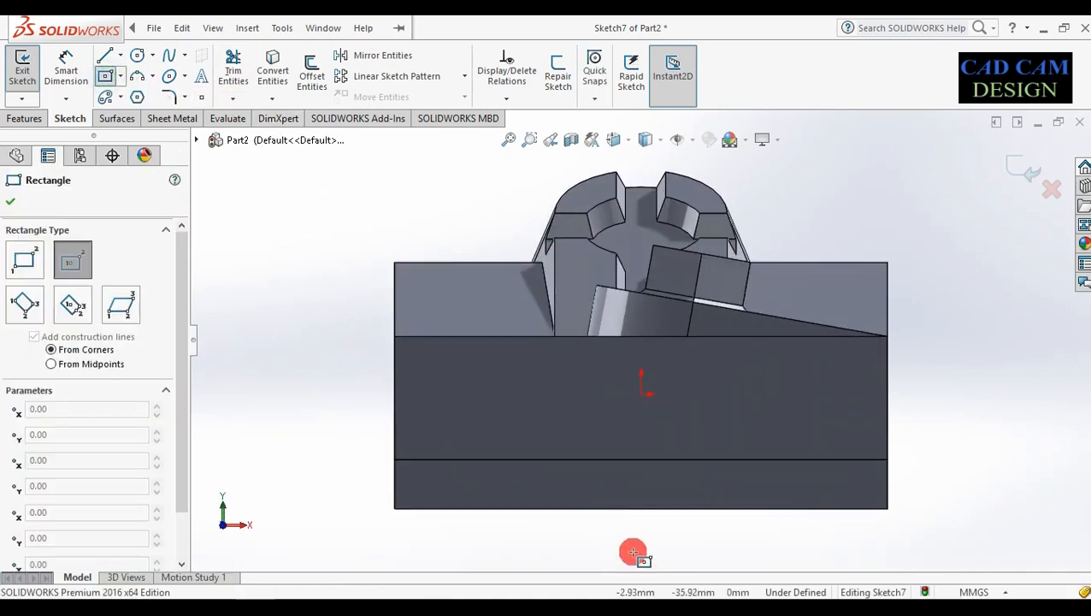
click(640, 510)
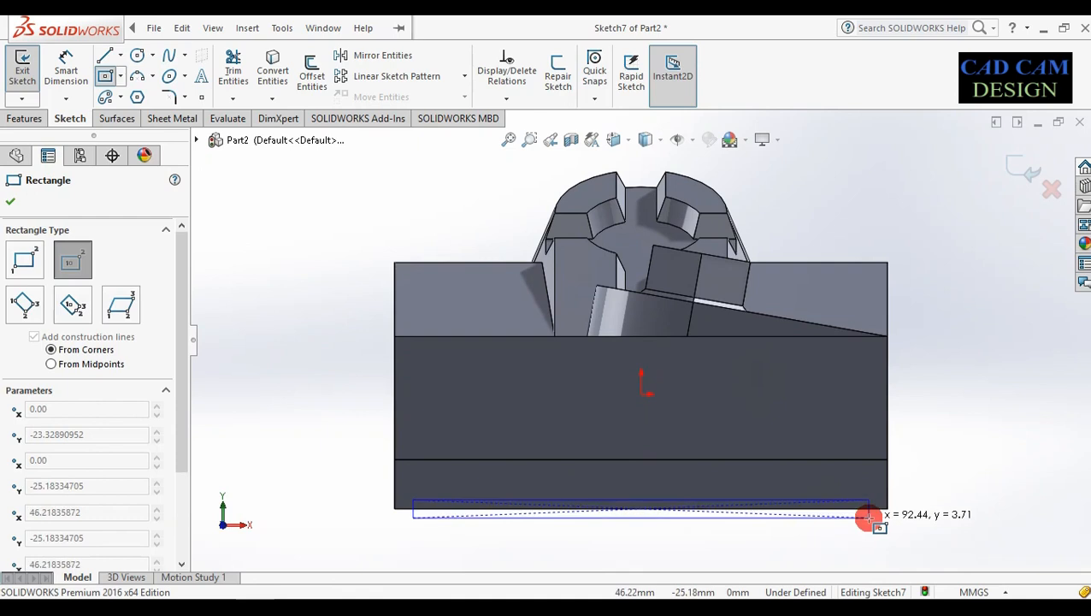
click(855, 539)
Dimension the rectangle 10 mm high and 65 mm wide.
right_drag(961, 515, 951, 405)
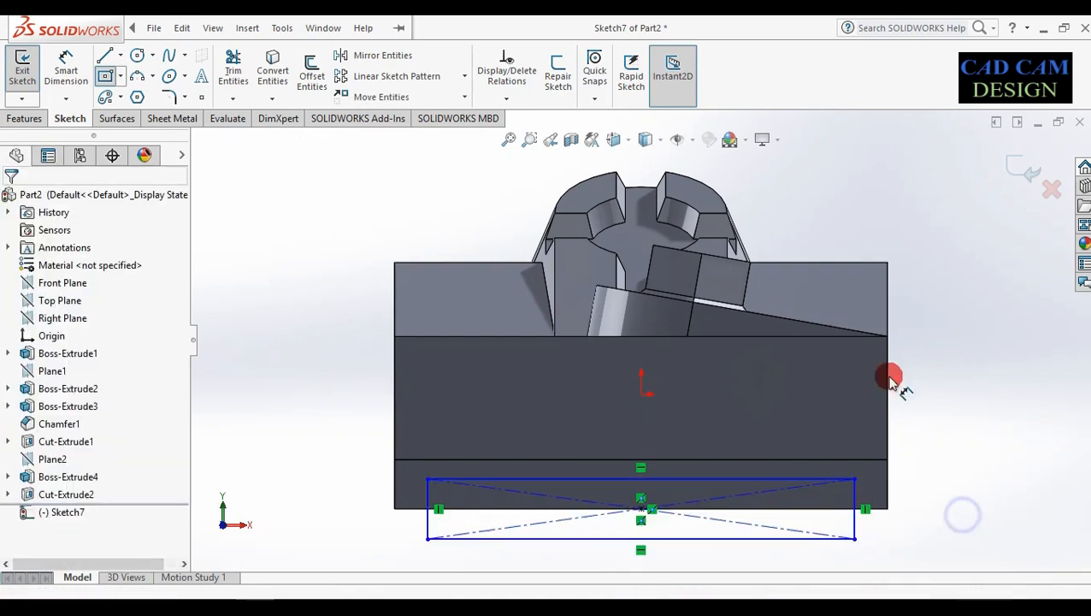
click(853, 519)
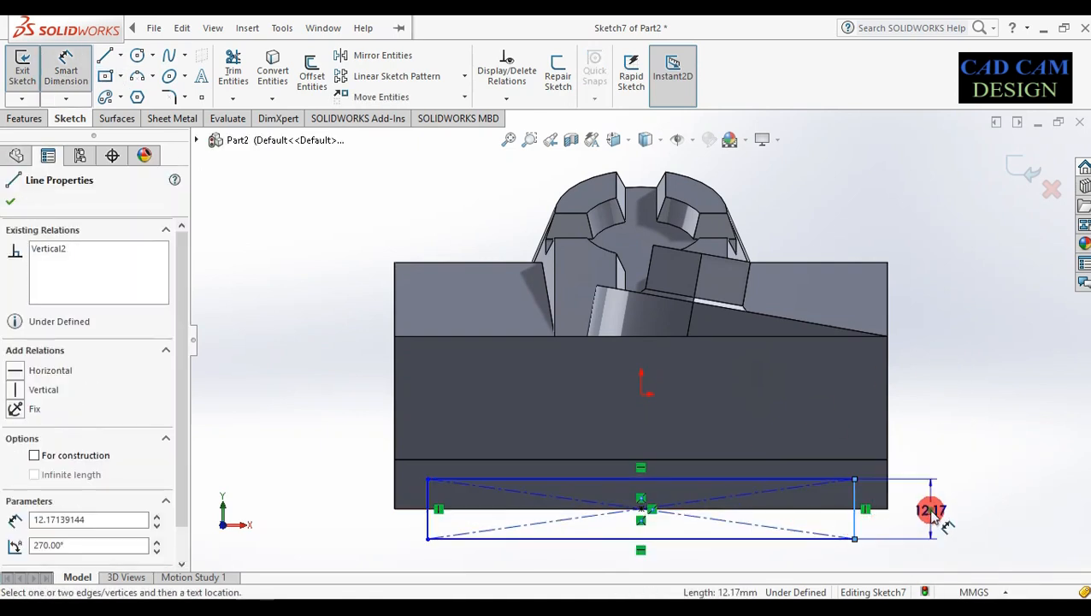
click(932, 513)
text(10)
key(Return)
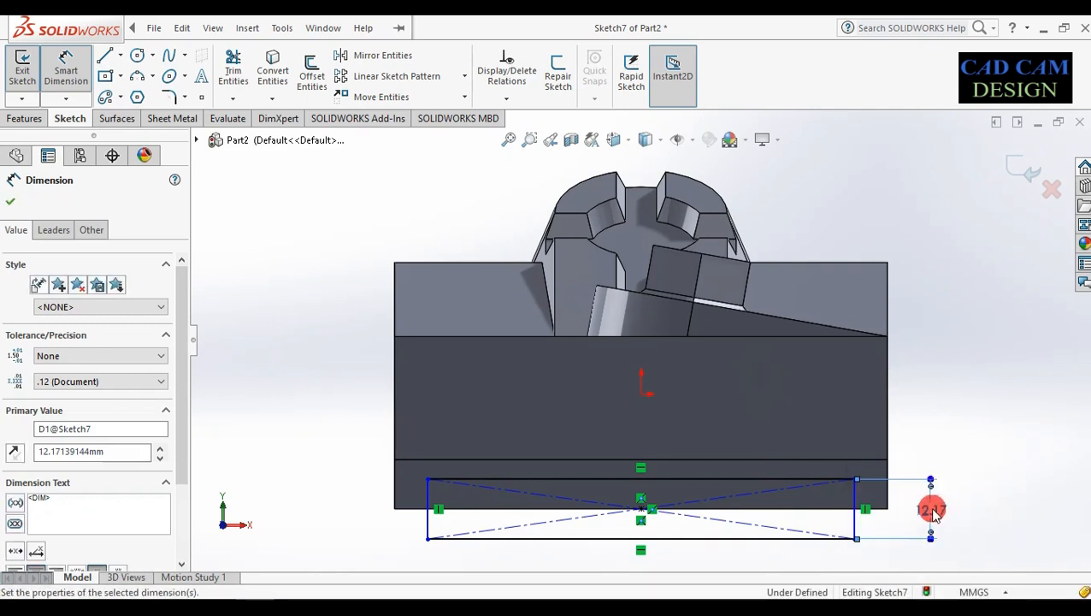
click(786, 519)
click(774, 532)
click(708, 560)
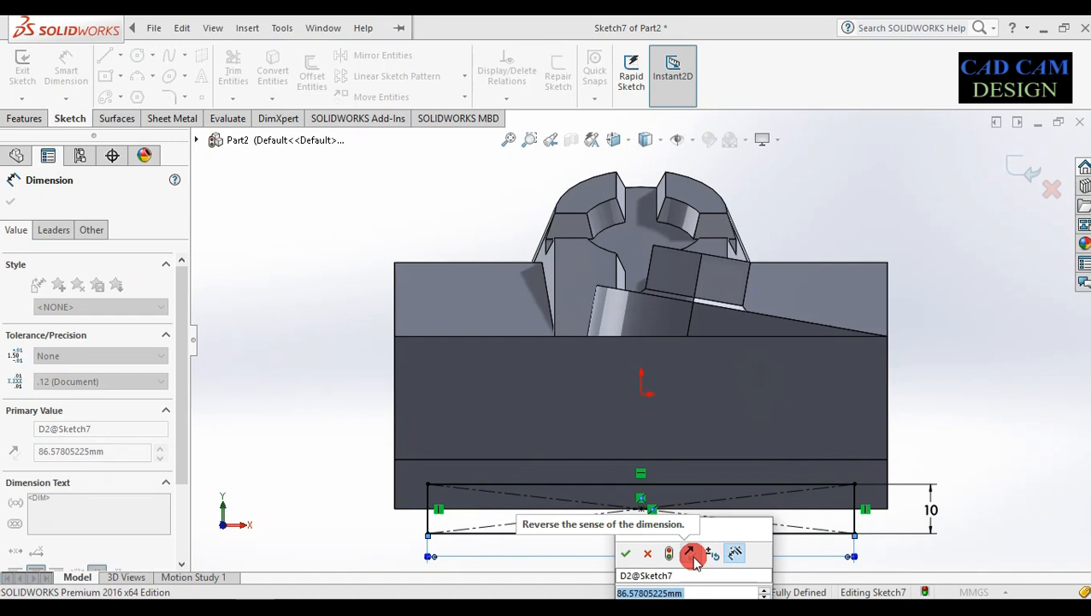
text(65)
key(Return)
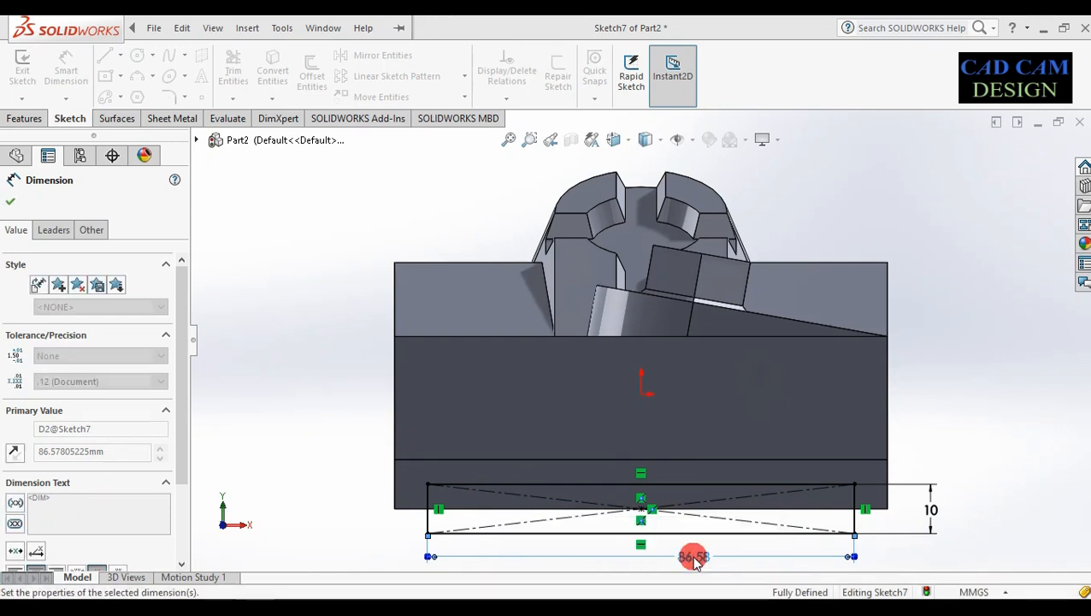
click(15, 201)
Cut-extrude the rectangle along the underside foot using Up To Surface, ending at the foot's opposite vertical face.
click(29, 119)
click(244, 69)
middle_drag(804, 425, 672, 426)
scroll(560, 430, down, 3)
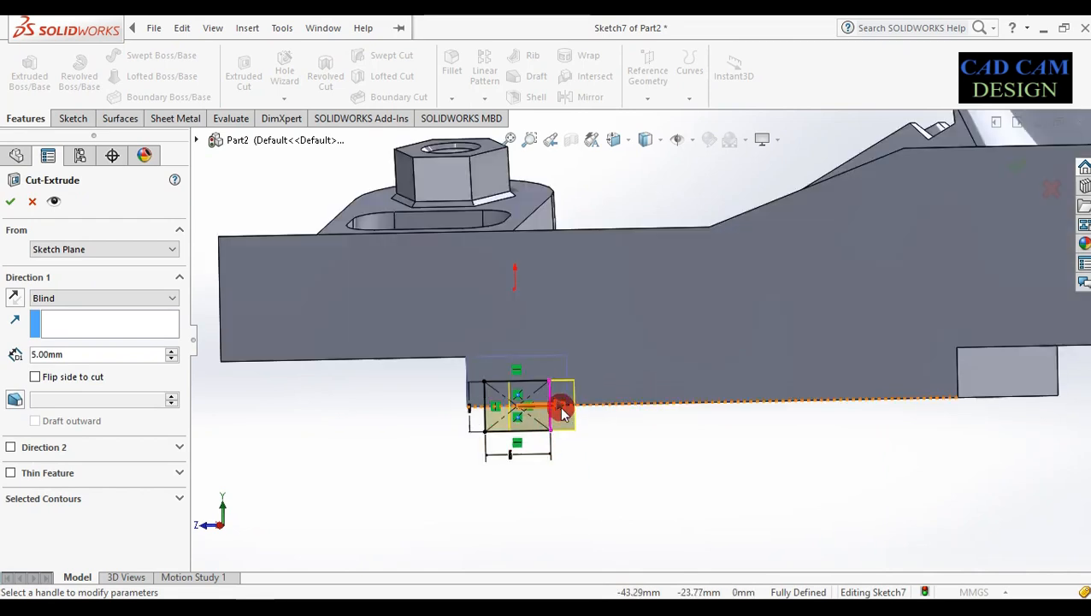
click(99, 299)
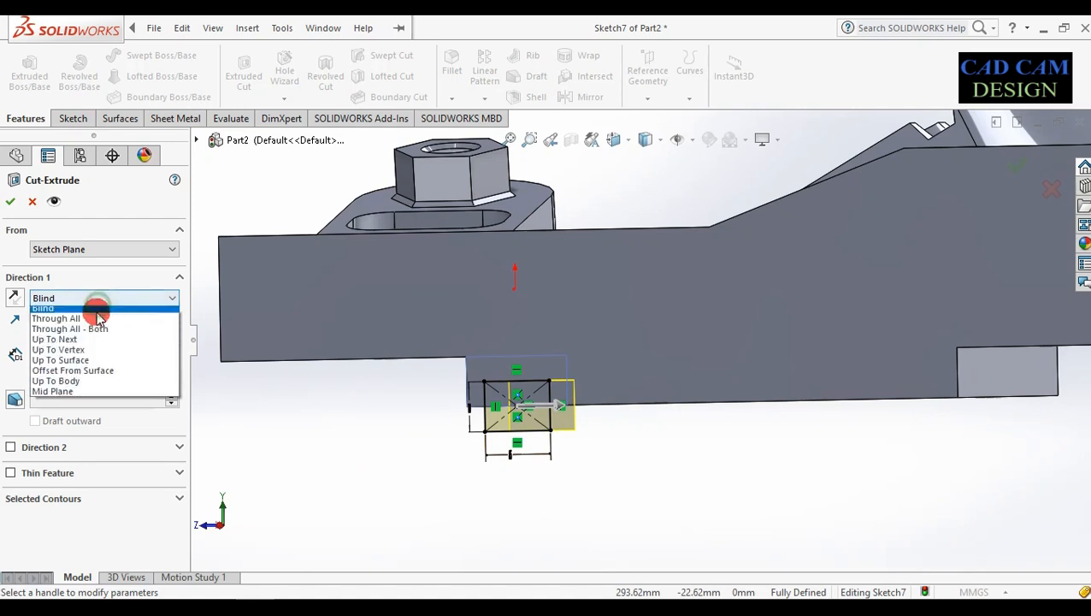
click(82, 364)
middle_drag(658, 402, 778, 402)
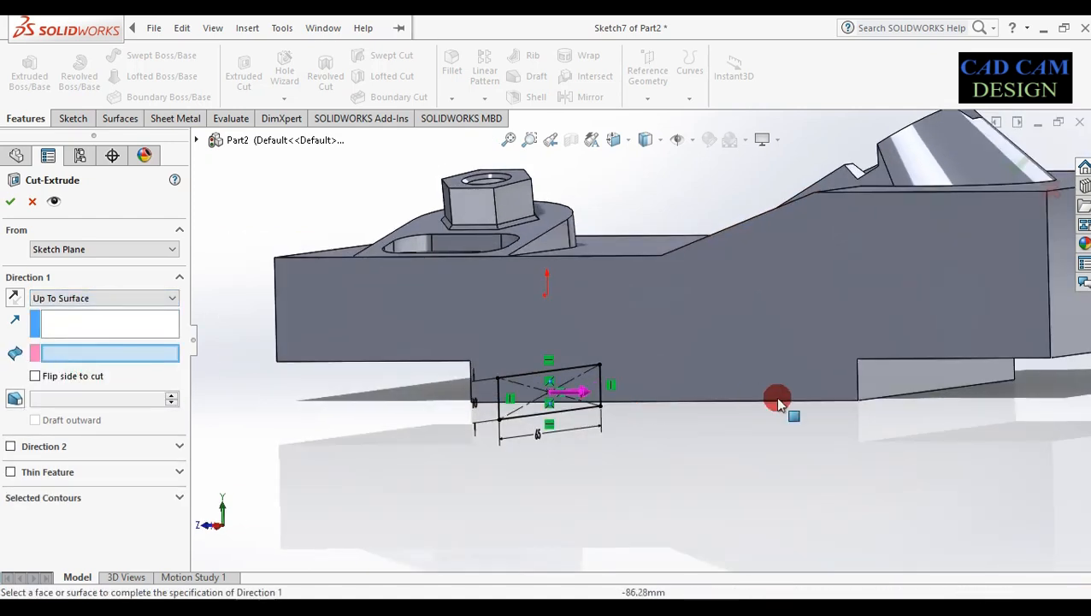
click(928, 387)
middle_drag(848, 451, 1017, 200)
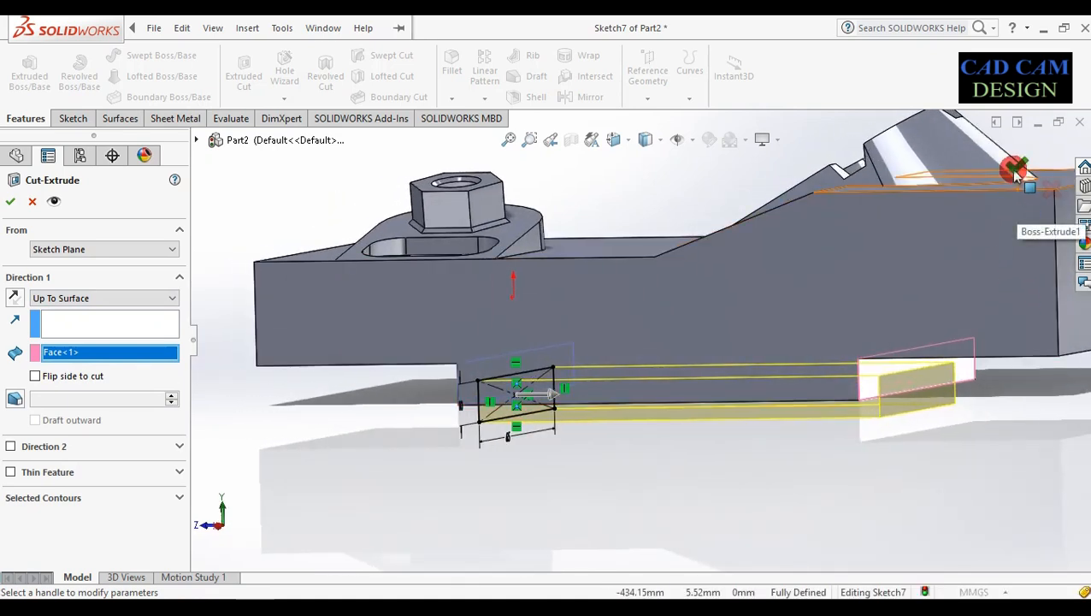
right_click(819, 434)
Start a Chamfer and select the four edges of the end face on the block's lower side, beside the hexagonal boss.
middle_drag(784, 465, 851, 433)
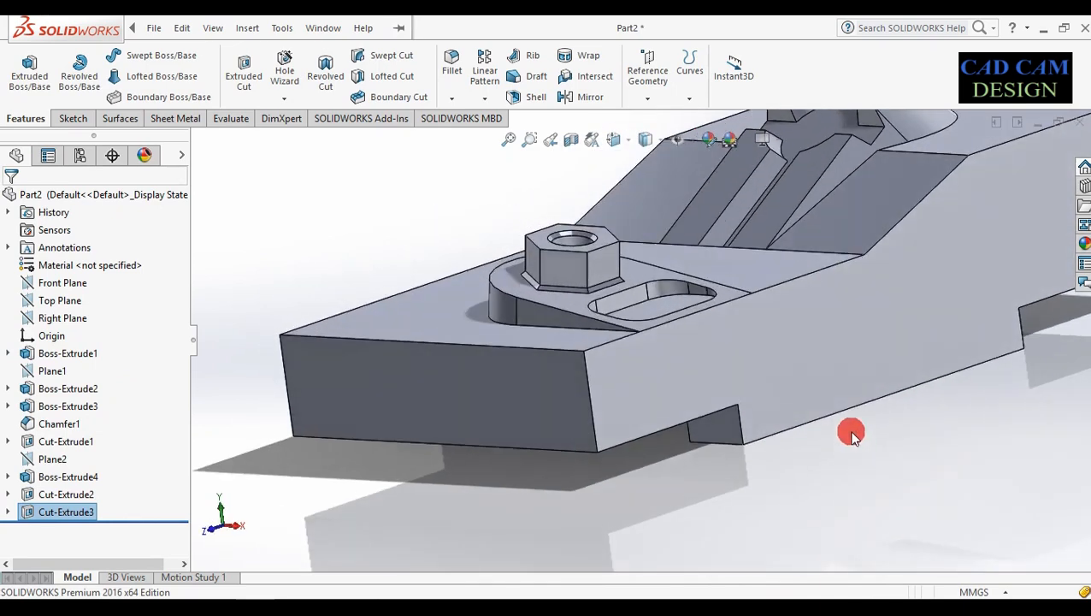
click(453, 100)
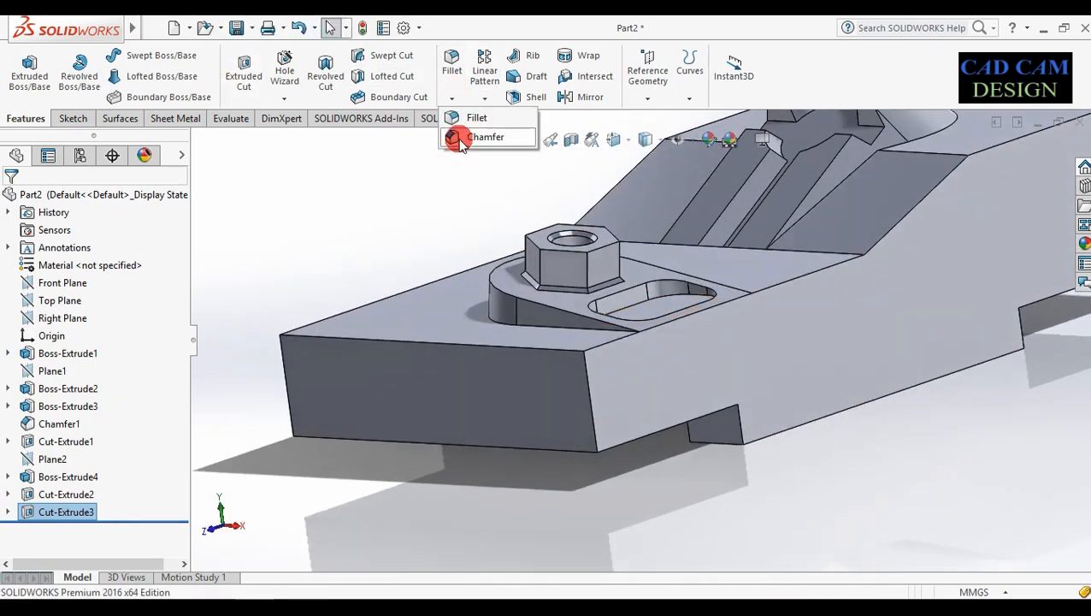
click(462, 139)
click(588, 405)
mouse_move(573, 405)
middle_down()
mouse_move(479, 382)
mouse_move(572, 401)
middle_up()
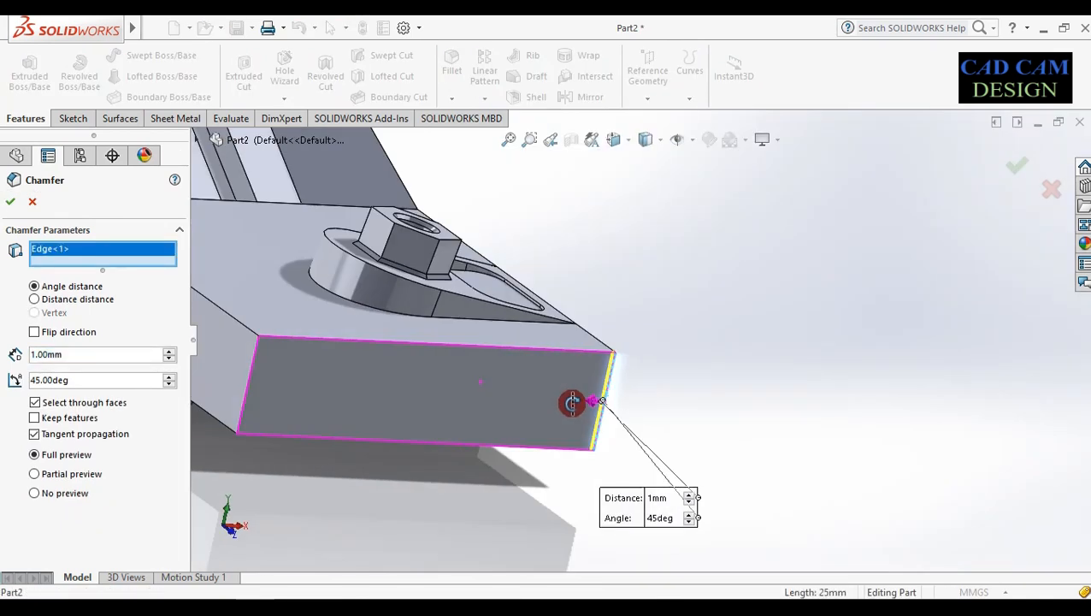
click(257, 373)
click(312, 341)
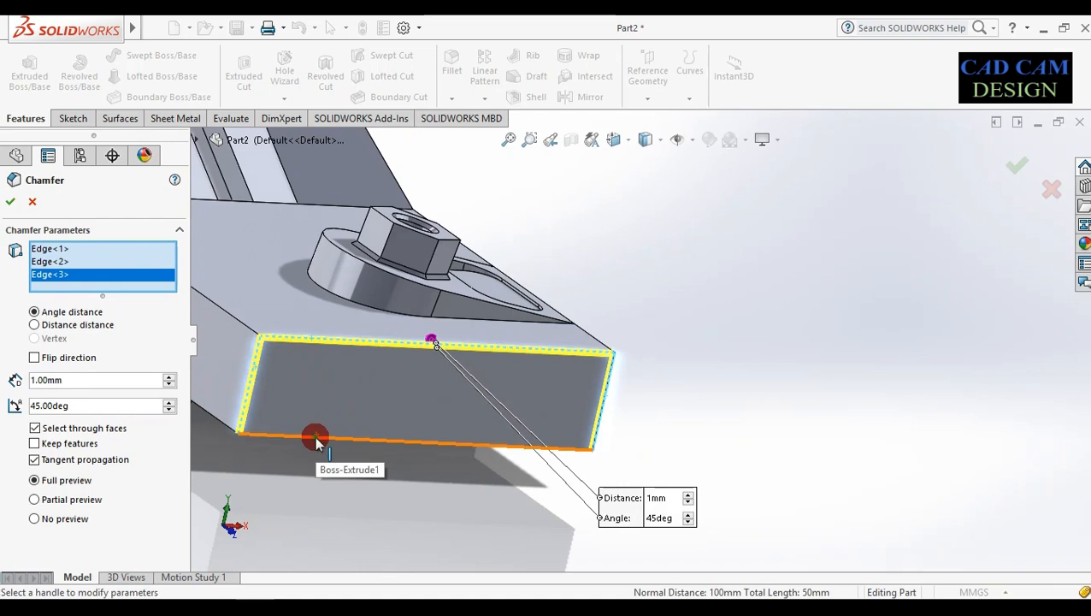
click(317, 438)
Add the four edges of the end face on the block's higher side to the chamfer selection.
scroll(406, 394, up, 4)
middle_drag(406, 394, 309, 340)
scroll(365, 353, down, 5)
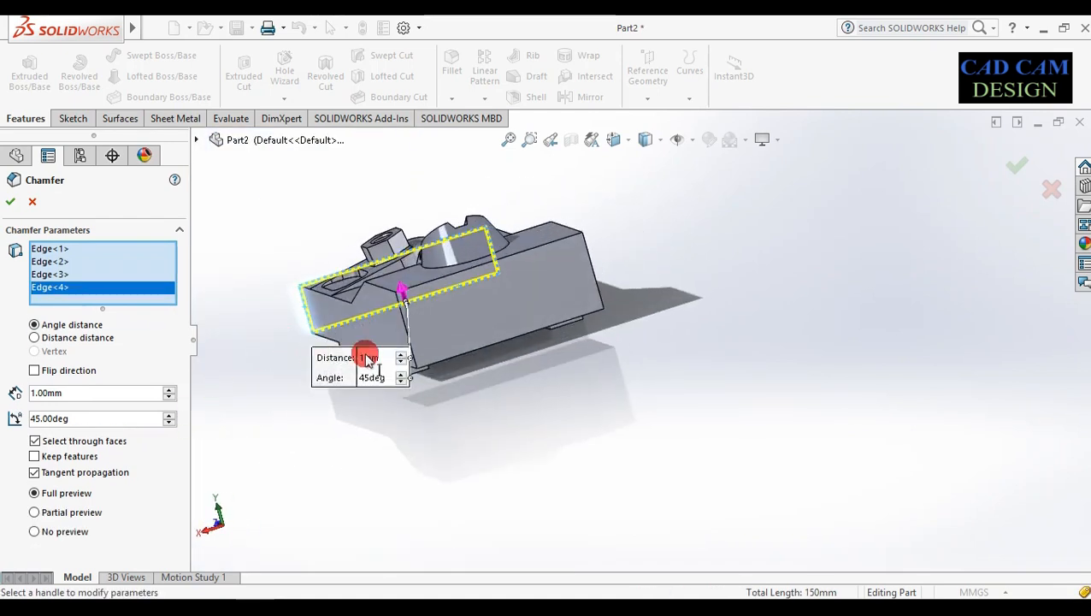
click(498, 342)
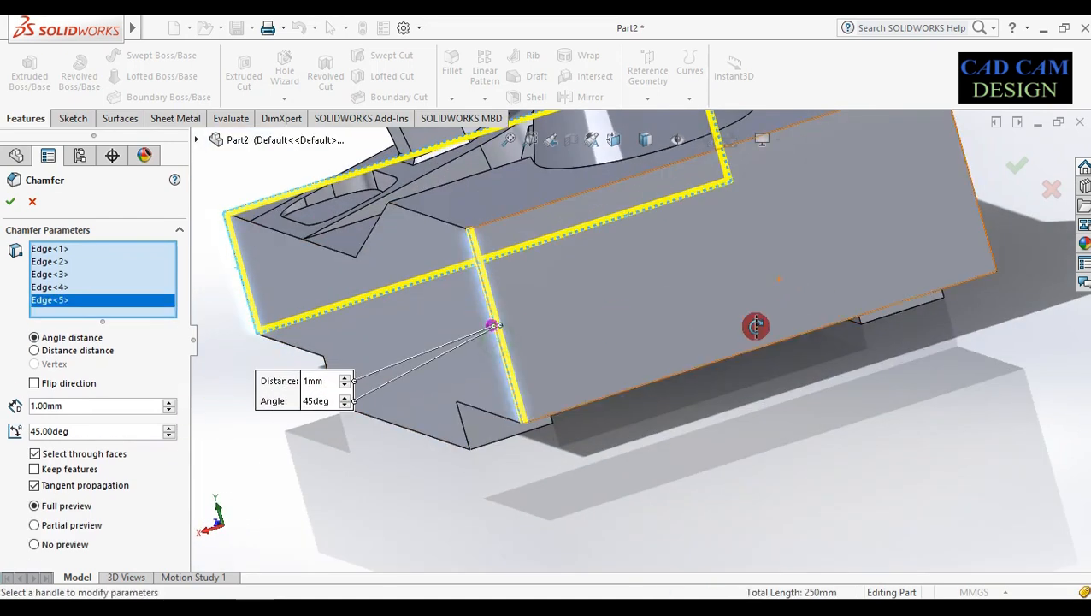
scroll(878, 254, down, 5)
click(905, 250)
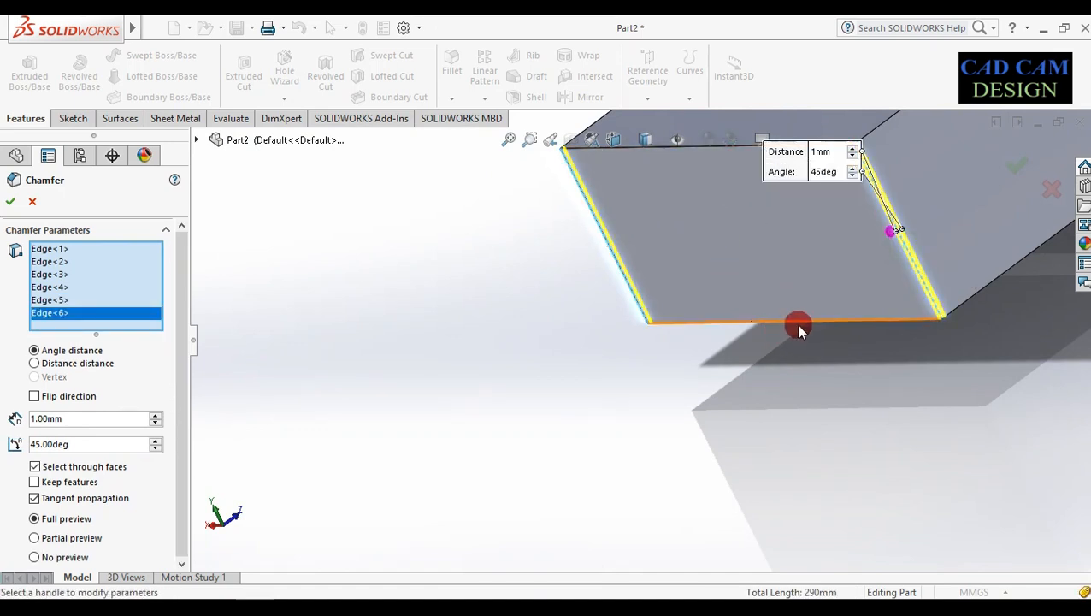
scroll(716, 192, down, 2)
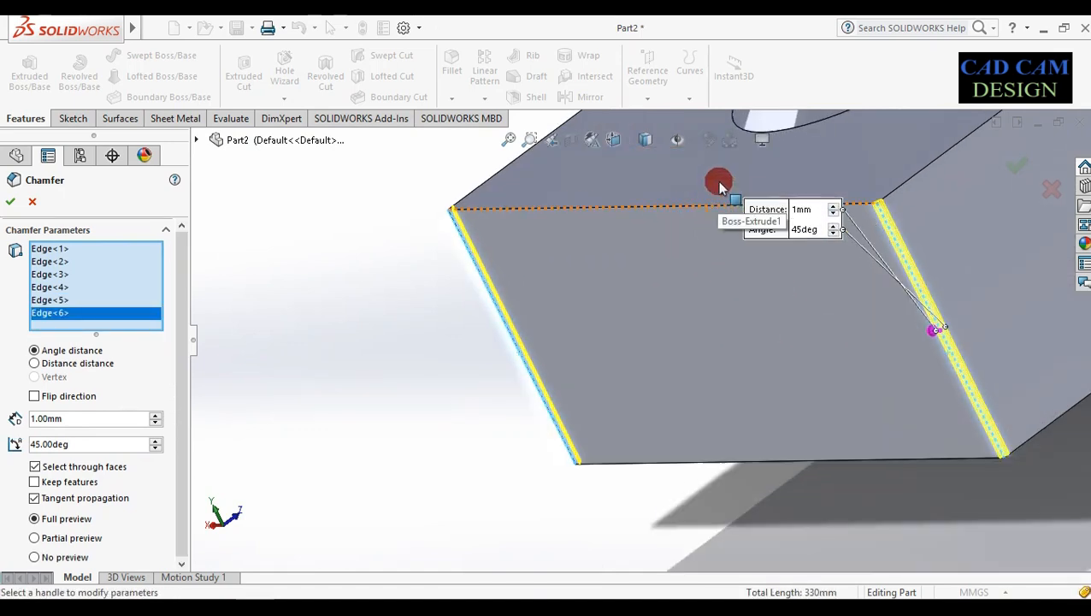
click(706, 209)
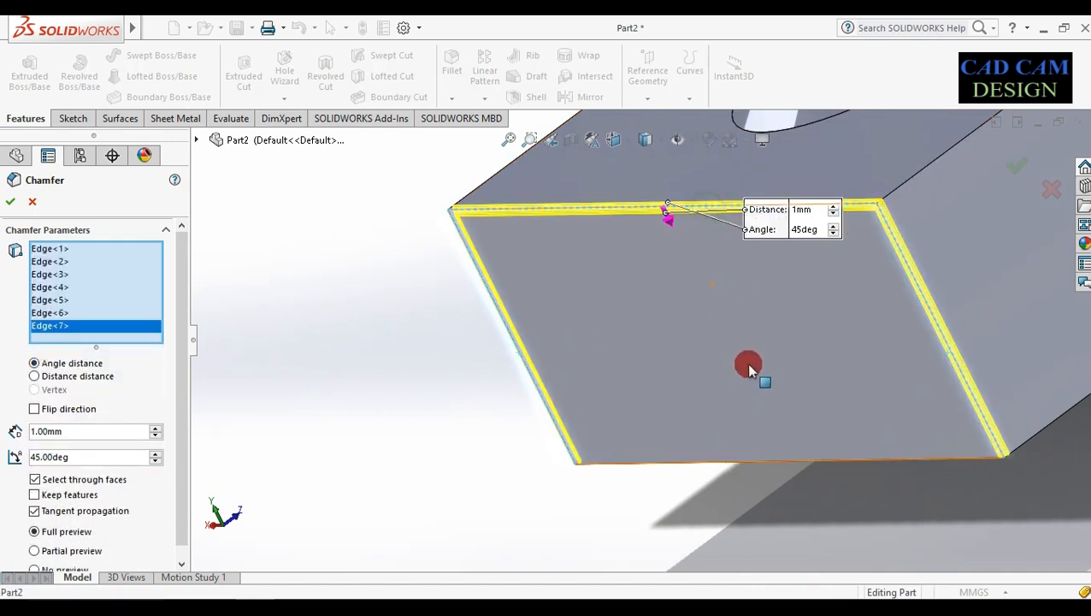
middle_drag(747, 366, 739, 250)
click(872, 299)
middle_drag(841, 332, 684, 376)
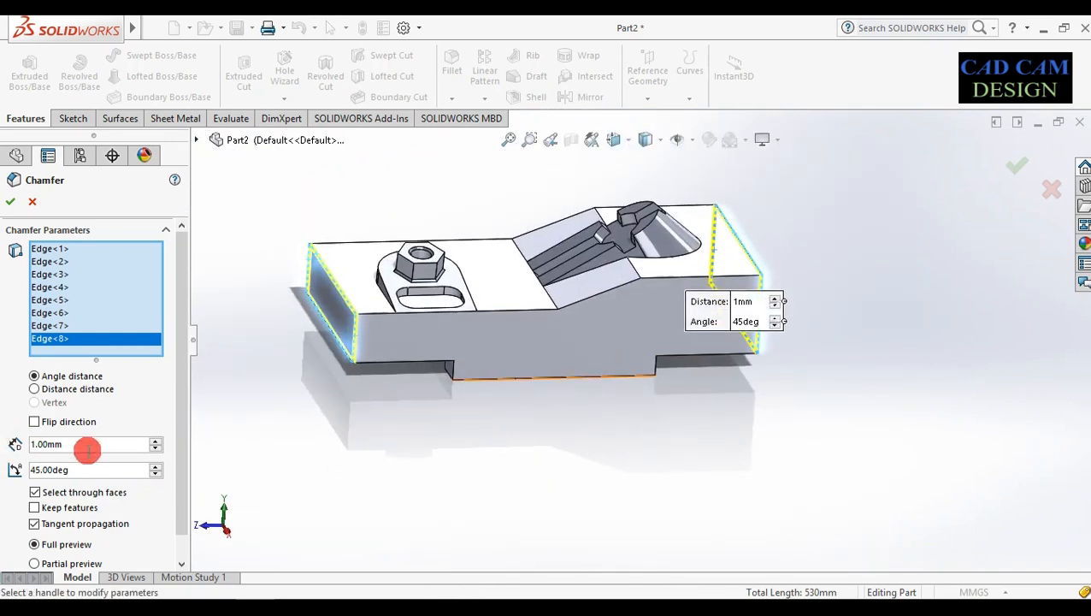
Set the chamfer distance to 10 mm and apply the chamfer to the edges of both end faces.
key(Return)
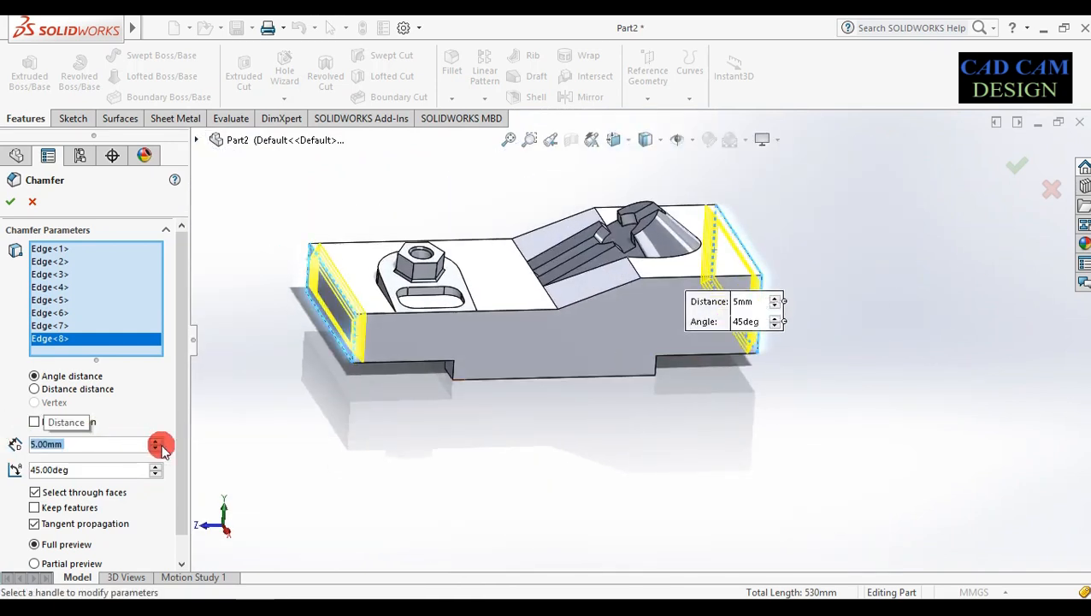
scroll(700, 286, up, 3)
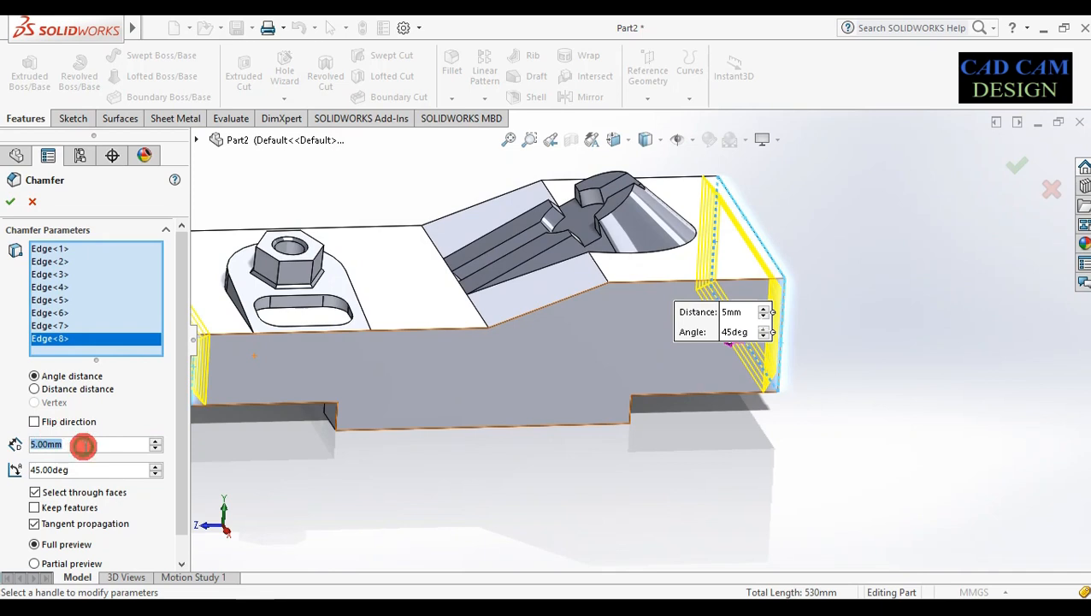
text(10)
key(Return)
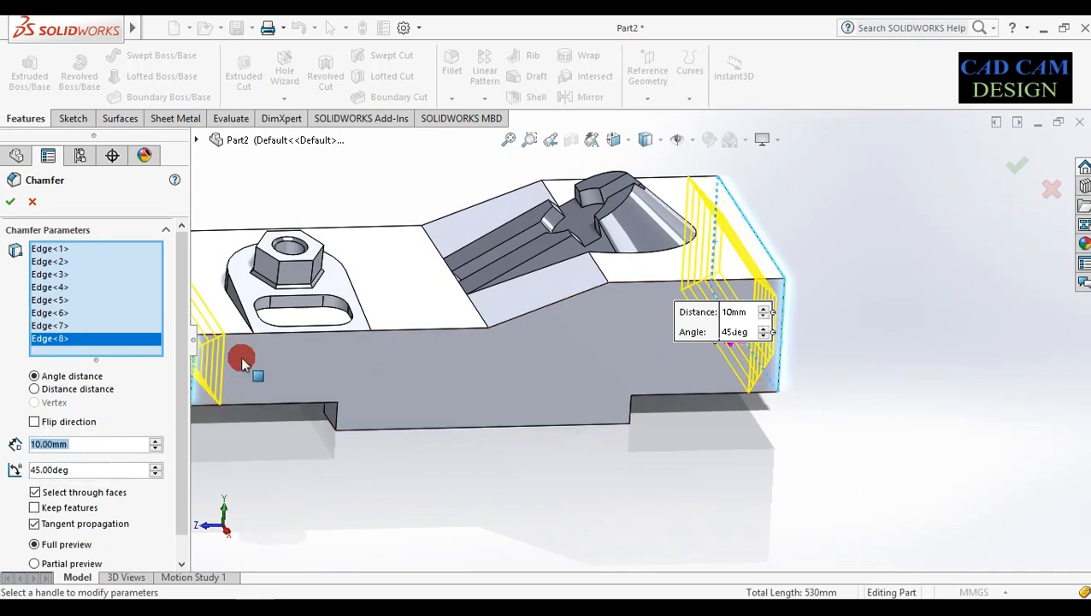
click(11, 203)
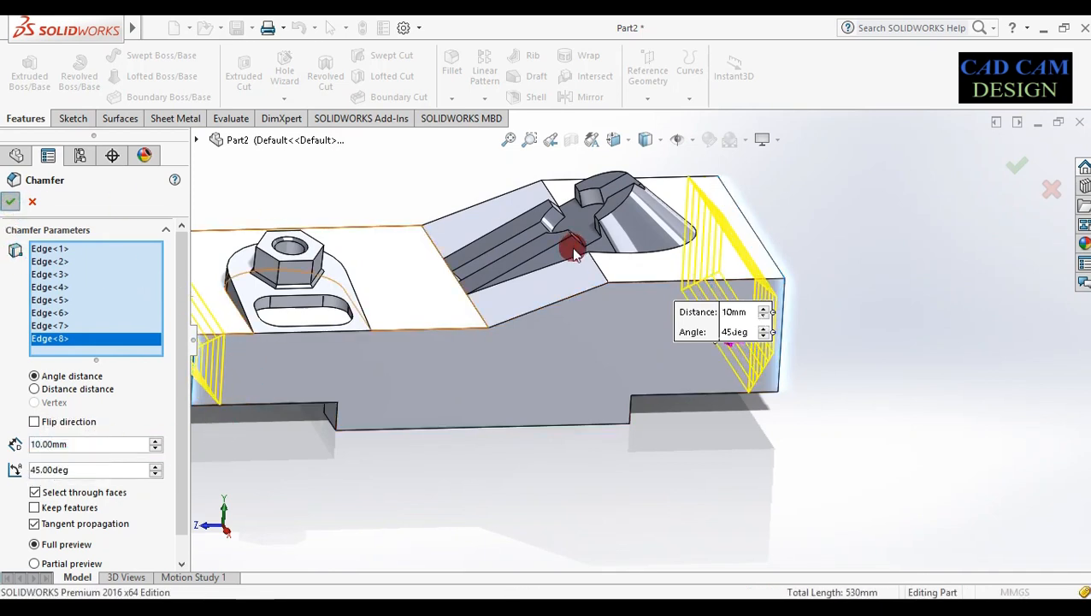
middle_drag(560, 281, 448, 282)
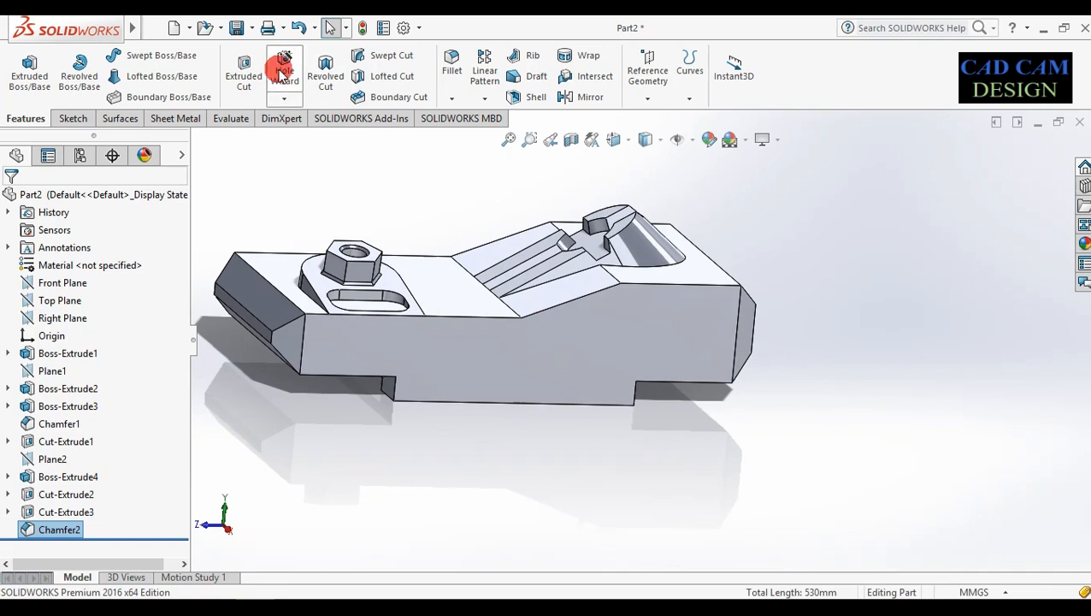
click(451, 64)
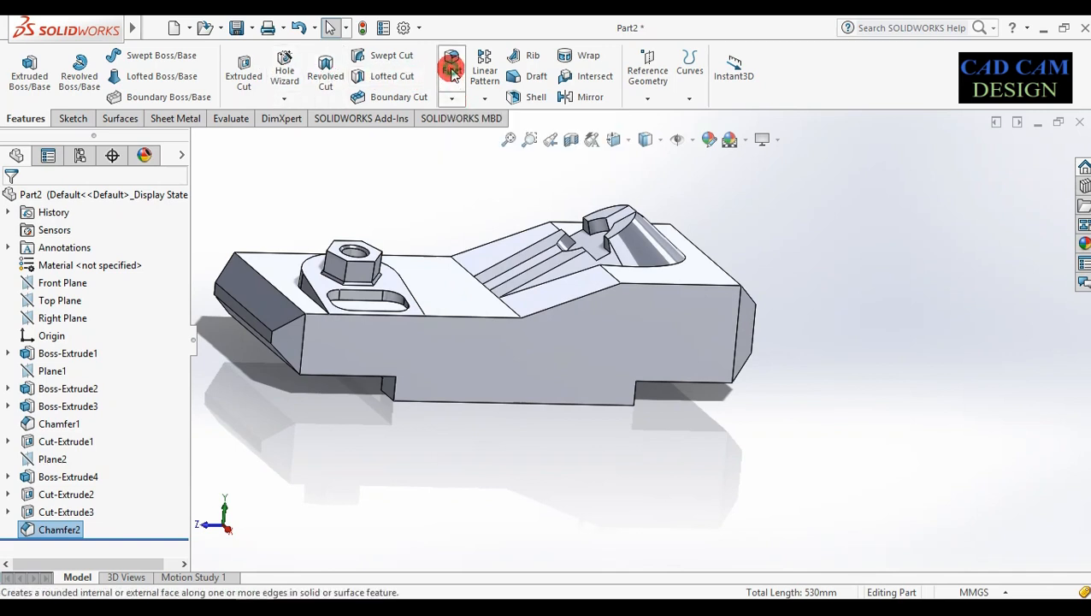
middle_drag(436, 414, 509, 361)
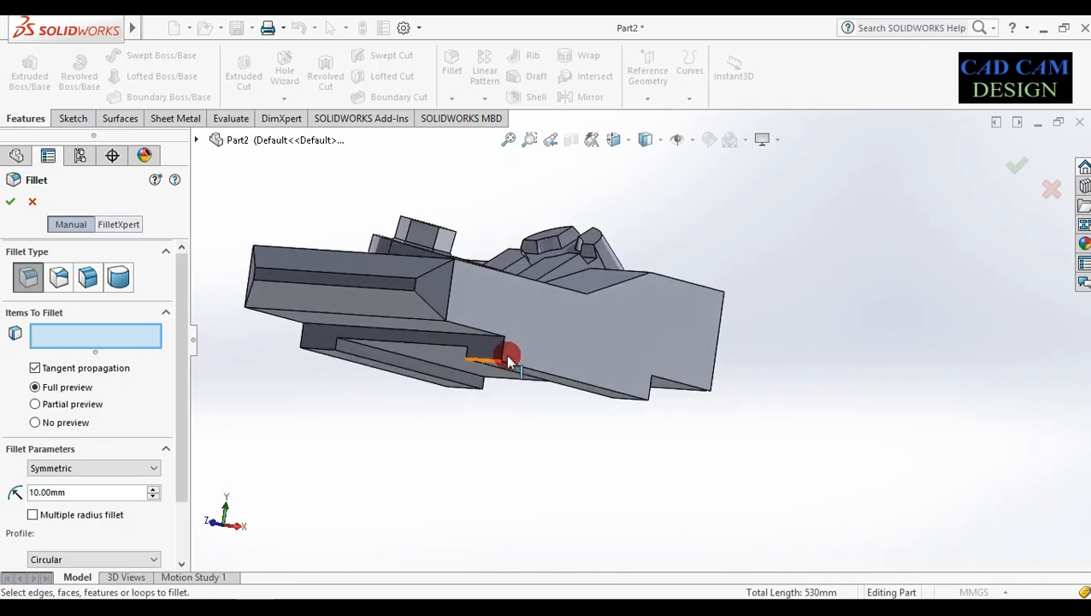
click(504, 350)
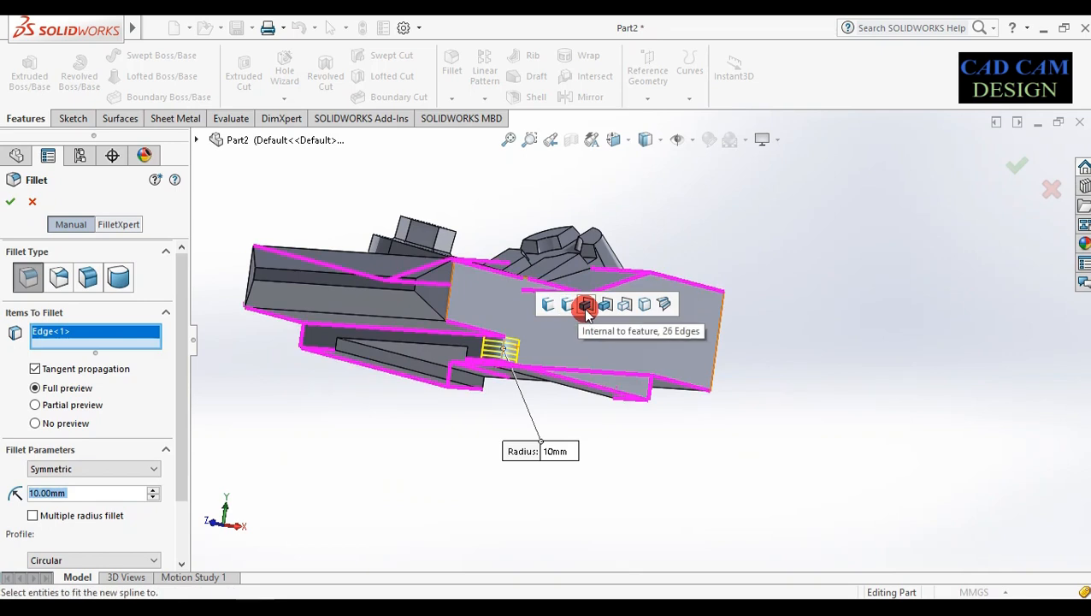
click(586, 313)
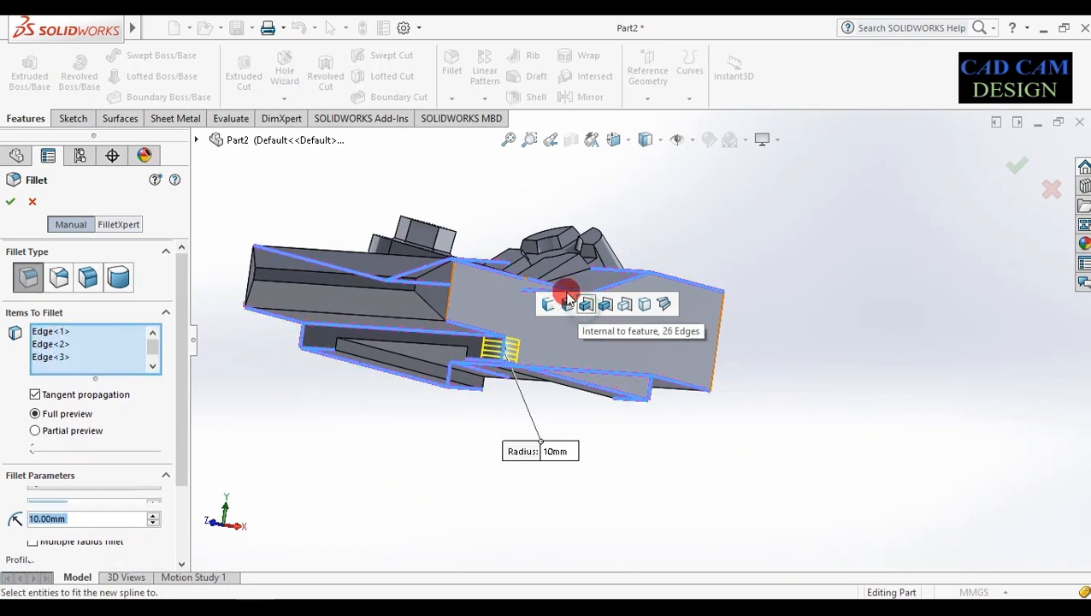
middle_drag(491, 199, 459, 272)
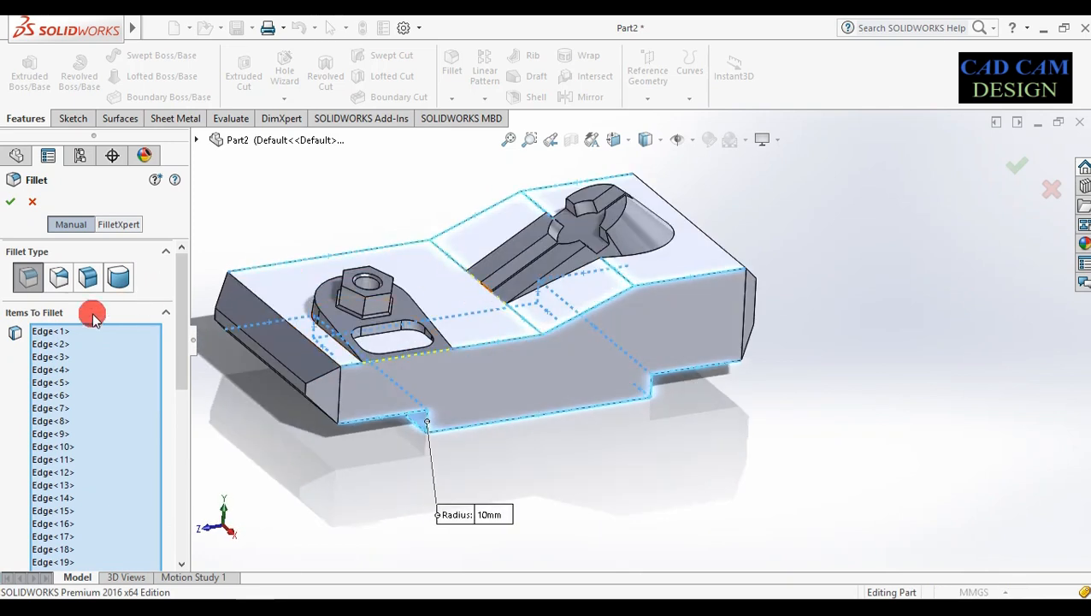
click(34, 203)
middle_drag(569, 373, 327, 130)
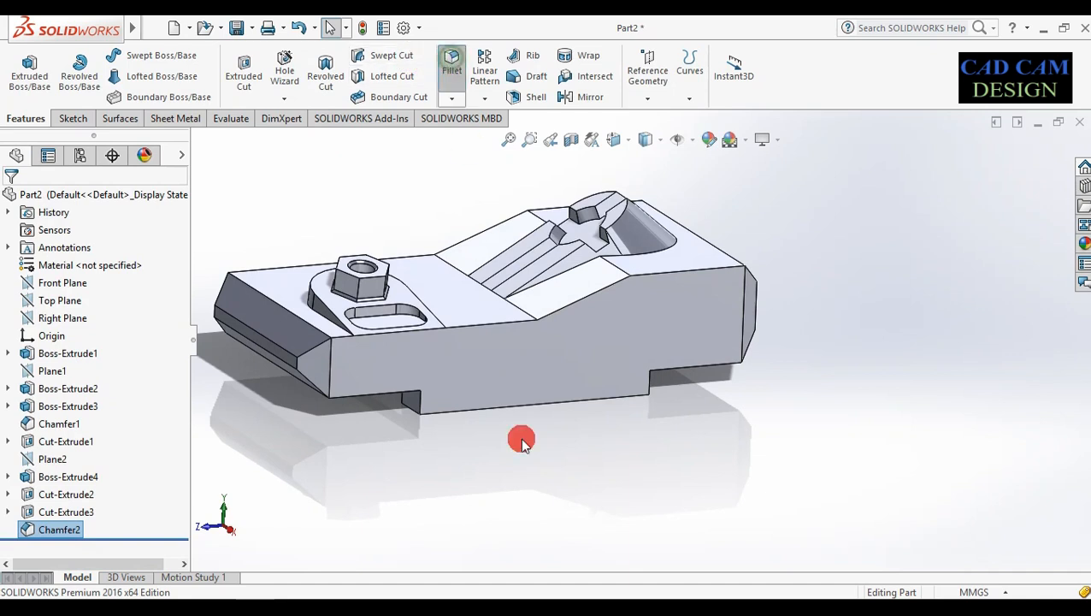
Start a Fillet and select the outer side edges of the sloped top face and of the higher top face.
mouse_move(523, 470)
middle_down()
mouse_move(519, 431)
mouse_move(515, 470)
middle_up()
click(561, 311)
middle_drag(548, 316, 389, 231)
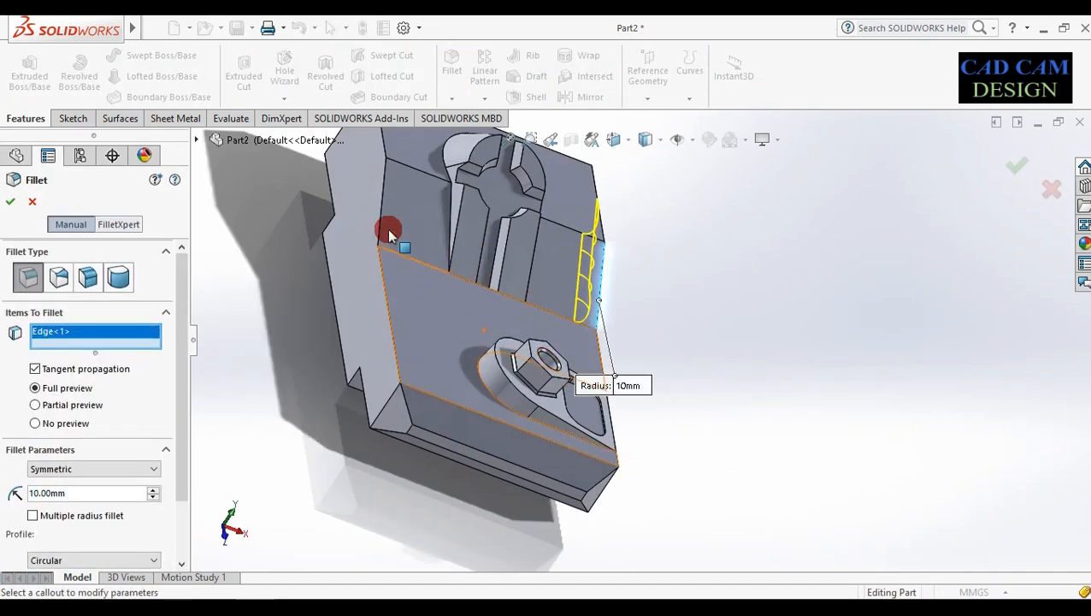
click(380, 204)
click(481, 240)
middle_drag(481, 240, 633, 173)
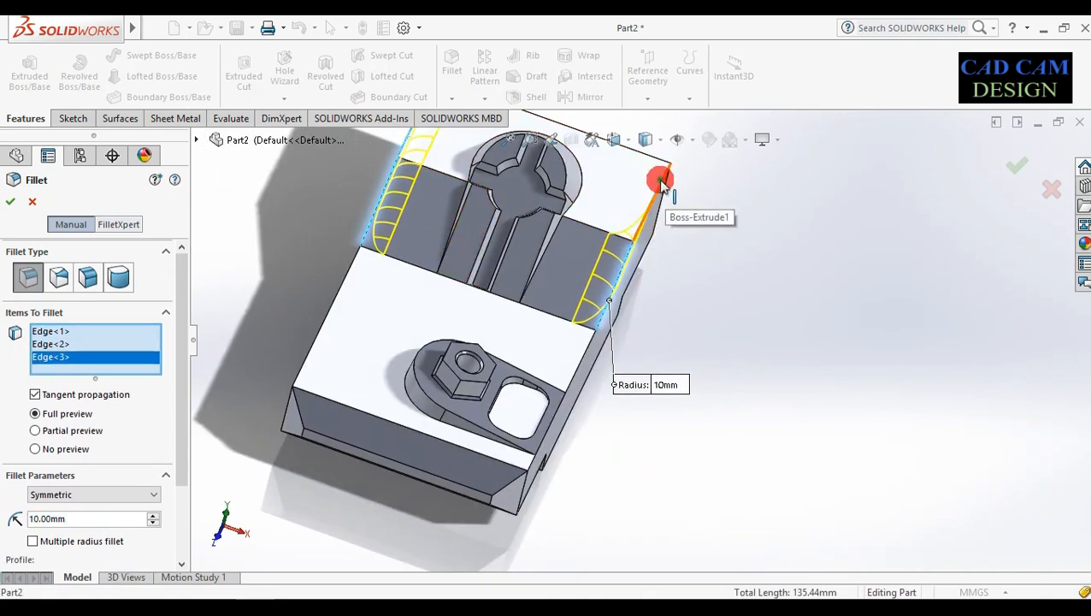
click(662, 184)
middle_drag(641, 296, 562, 256)
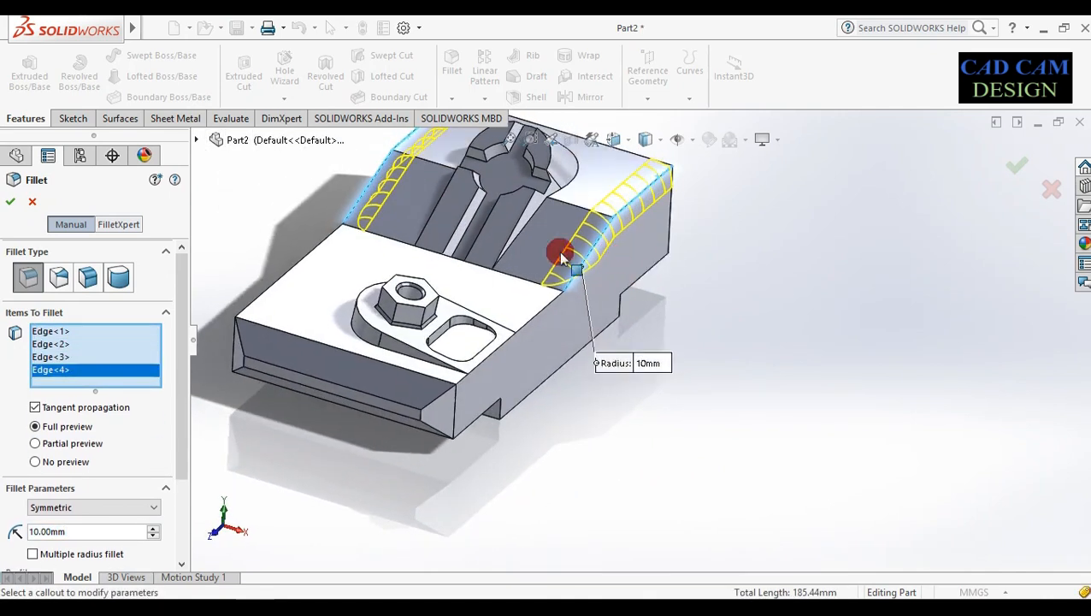
Remove the higher top face's two side edges from the fillet selection, keeping only the slope's side edges.
right_click(43, 372)
click(94, 400)
right_click(51, 345)
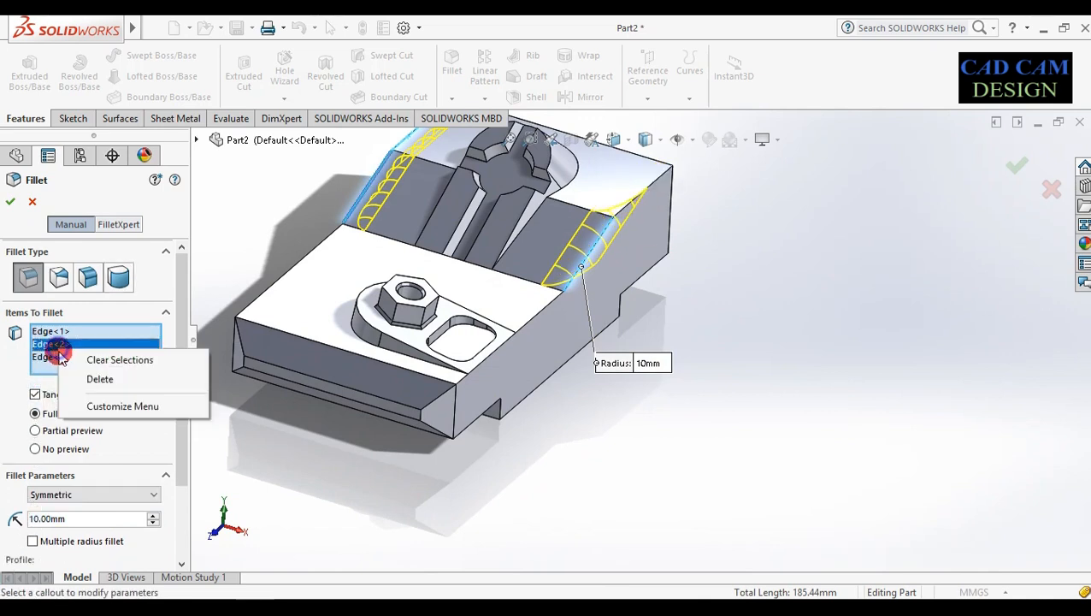
click(96, 380)
middle_drag(392, 343, 511, 338)
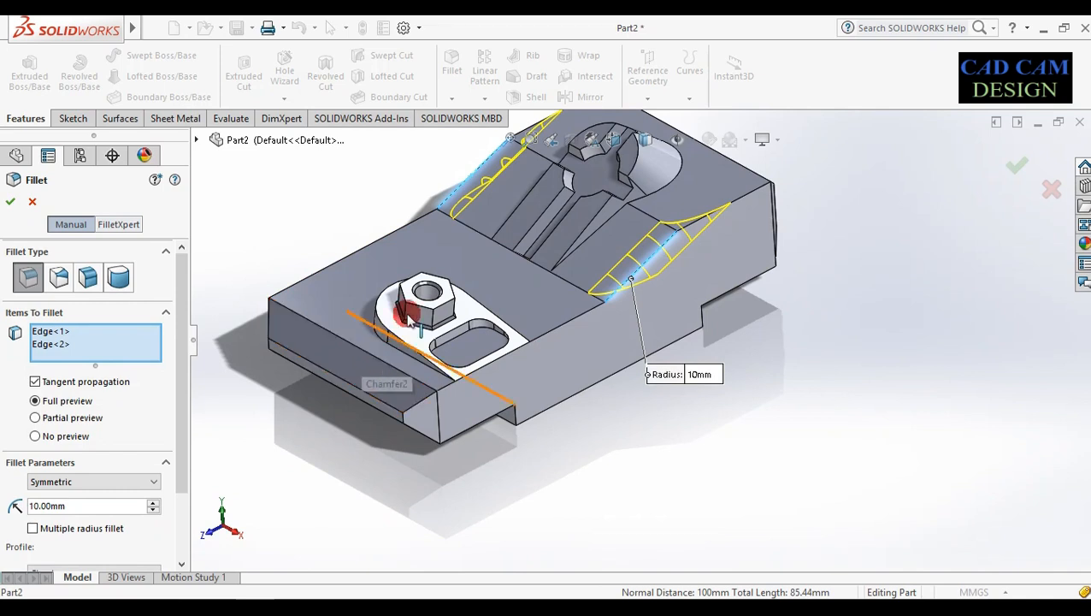
click(376, 314)
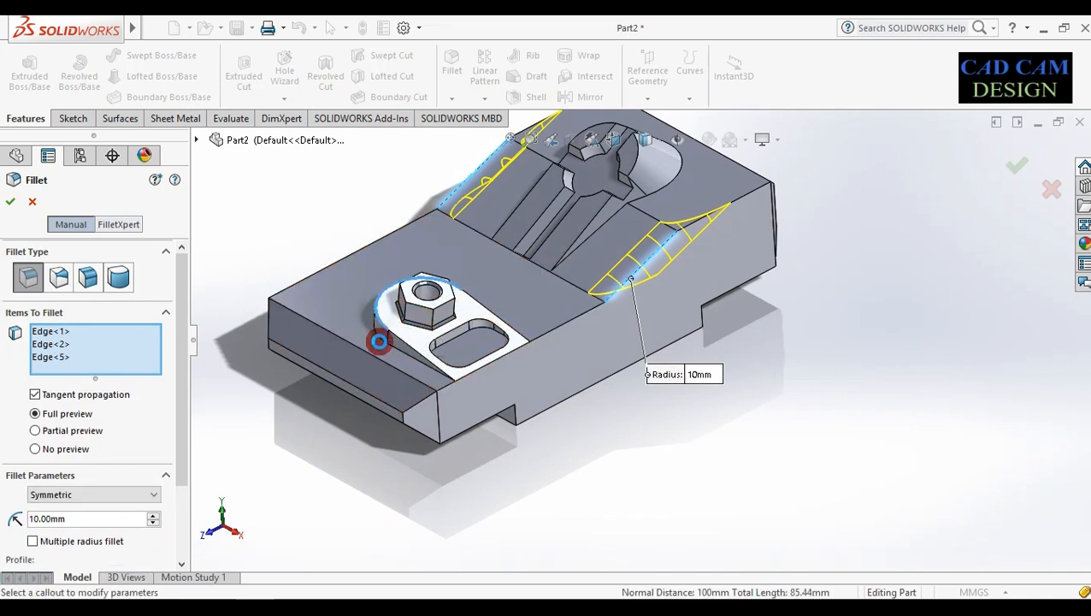
right_click(88, 359)
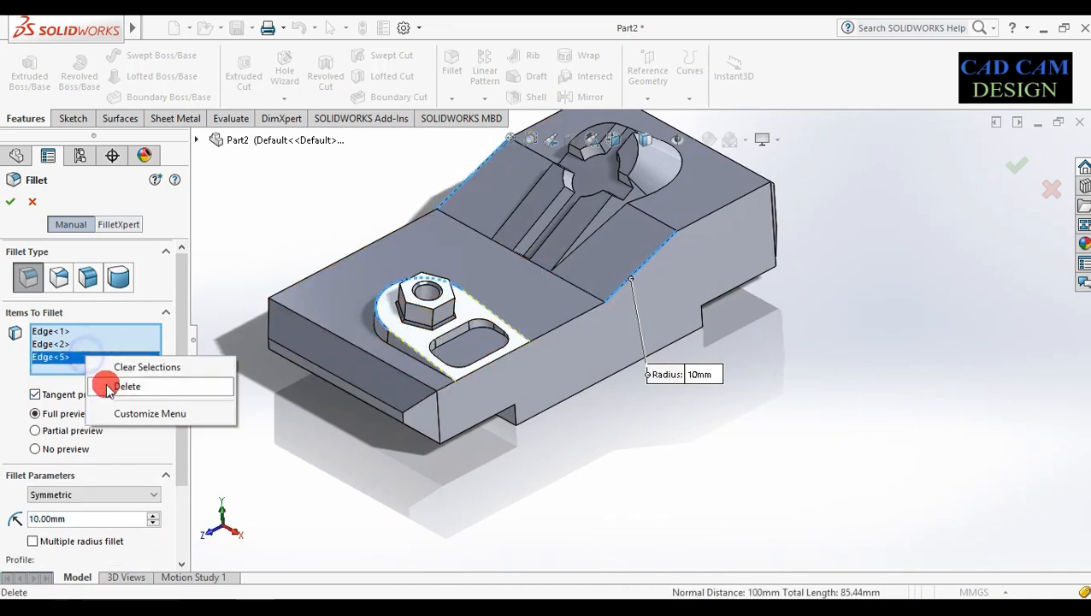
click(109, 385)
Add the two lower side edges beneath the block's higher end to the selection and apply the fillet with a 10 mm radius.
middle_drag(282, 382, 674, 350)
middle_drag(701, 290, 698, 206)
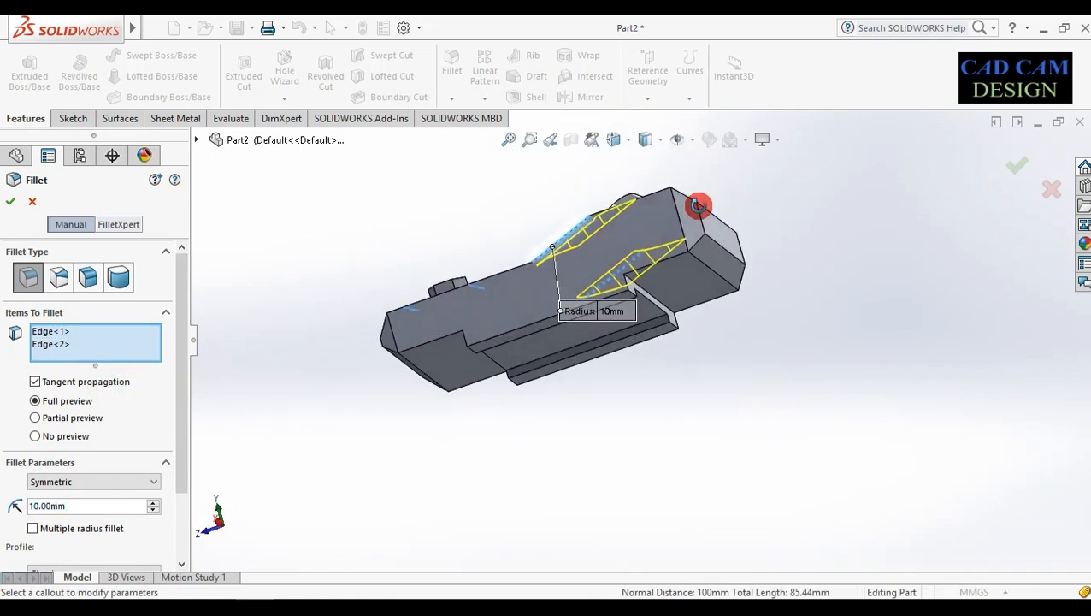
click(655, 270)
middle_drag(713, 302, 725, 240)
click(588, 291)
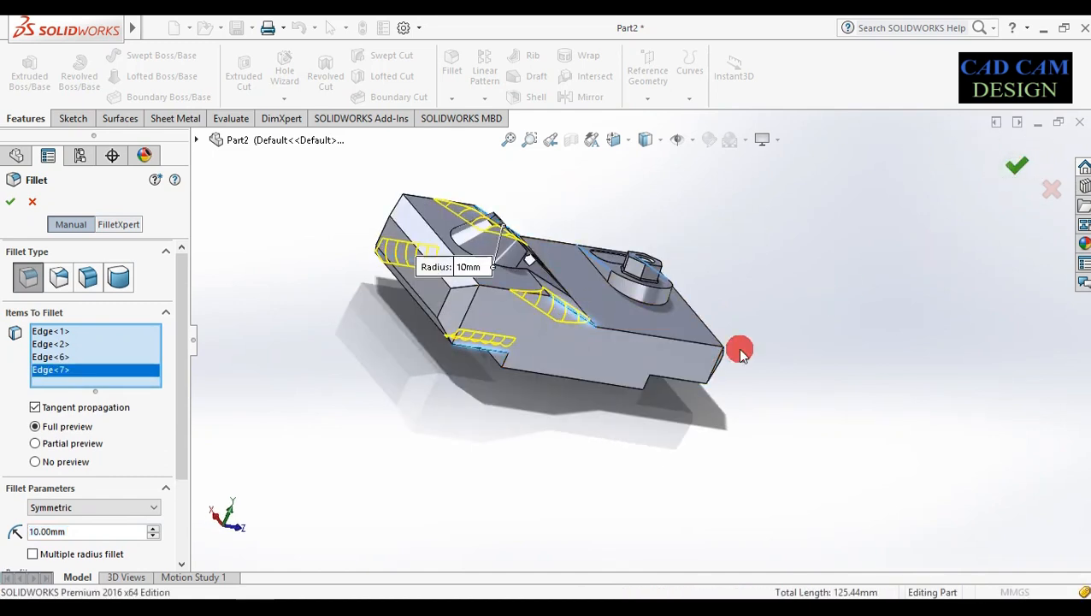
key(Return)
Apply the polished steel appearance from the Metal category to the whole model.
middle_drag(456, 368, 675, 513)
scroll(646, 282, down, 2)
middle_drag(512, 367, 334, 284)
scroll(299, 277, down, 2)
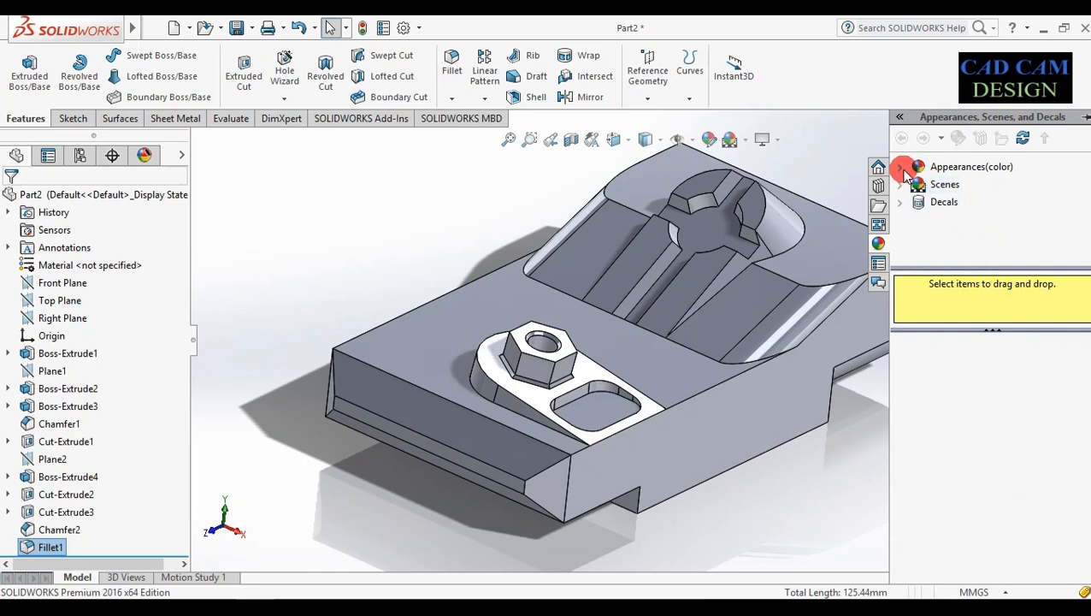
double_click(907, 170)
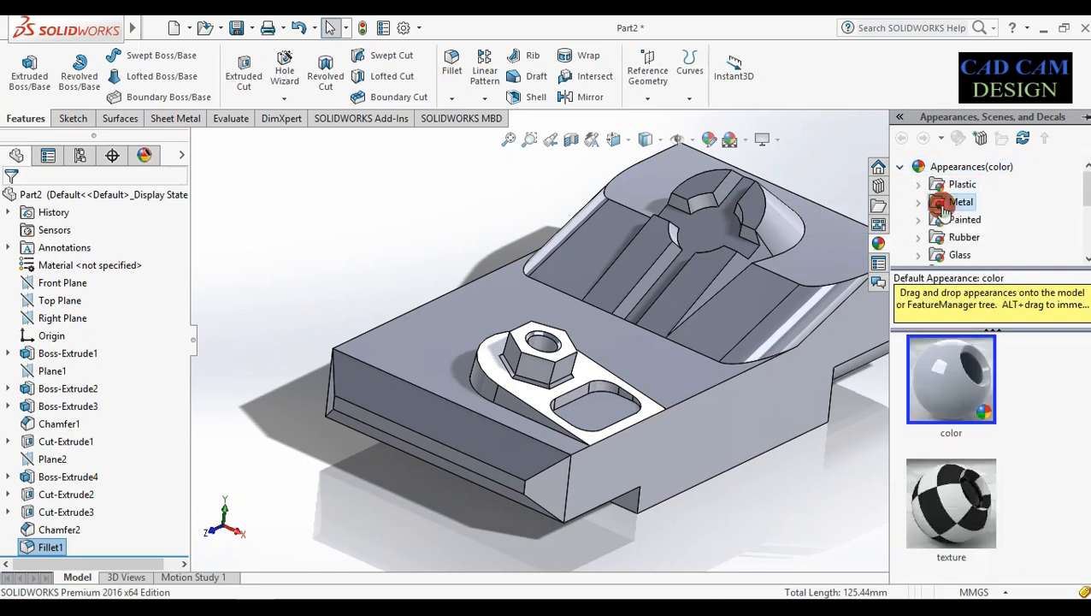
click(927, 213)
drag(959, 389, 697, 361)
click(701, 360)
middle_drag(724, 436, 729, 393)
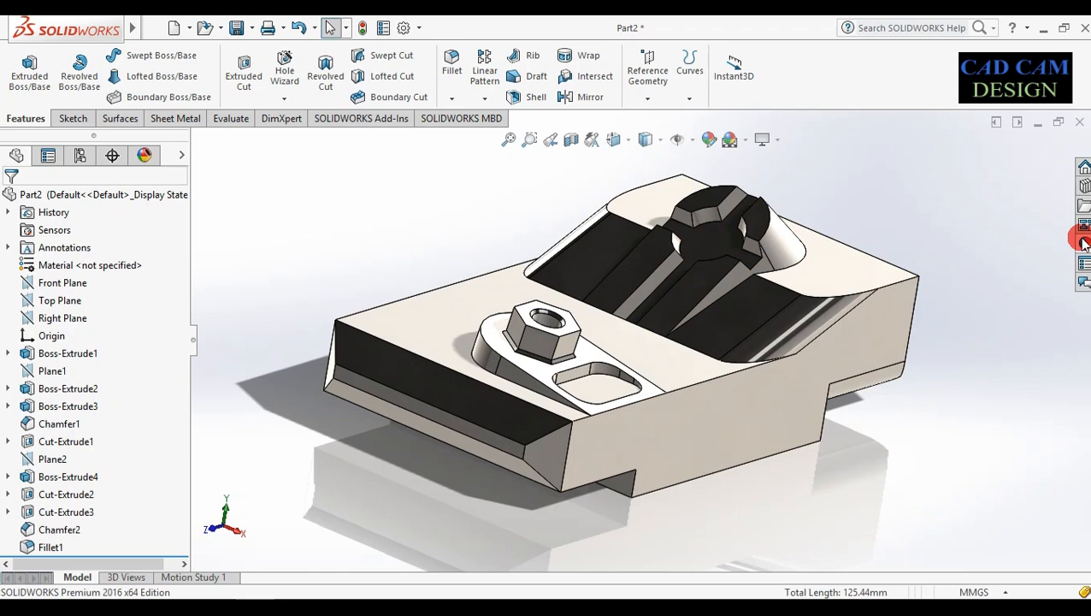
Apply the candy apple red appearance from the Painted category to the cross-shaped cut.
click(1083, 243)
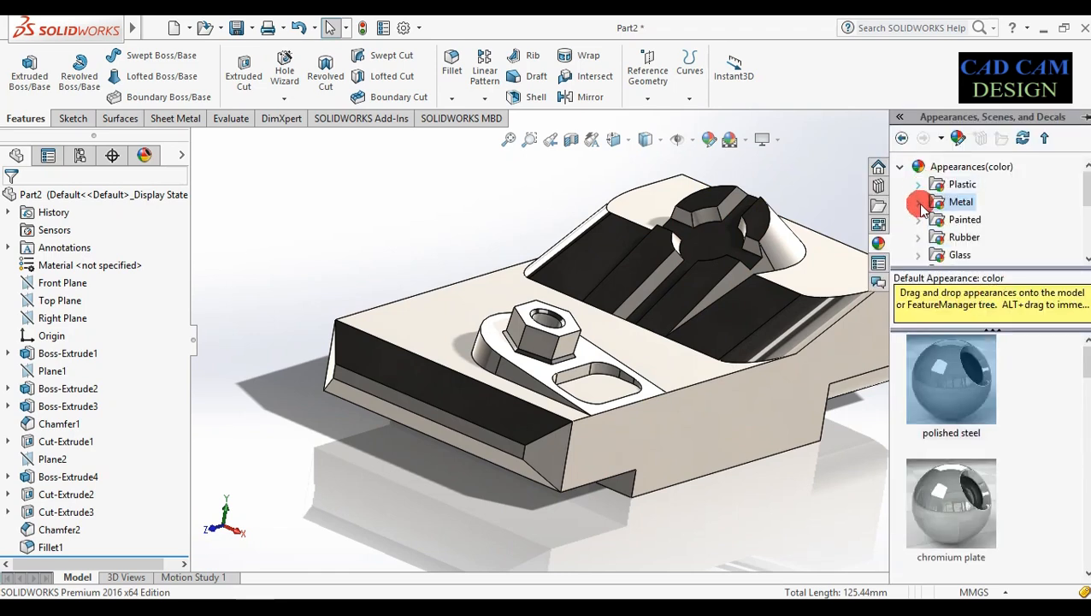
scroll(931, 230, down, 2)
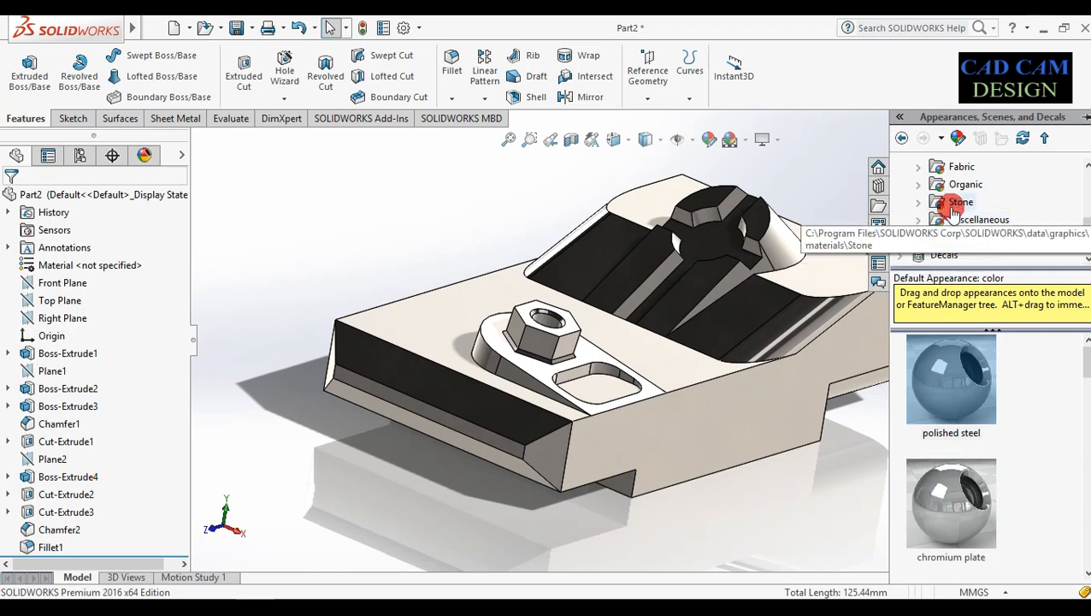
scroll(954, 211, up, 1)
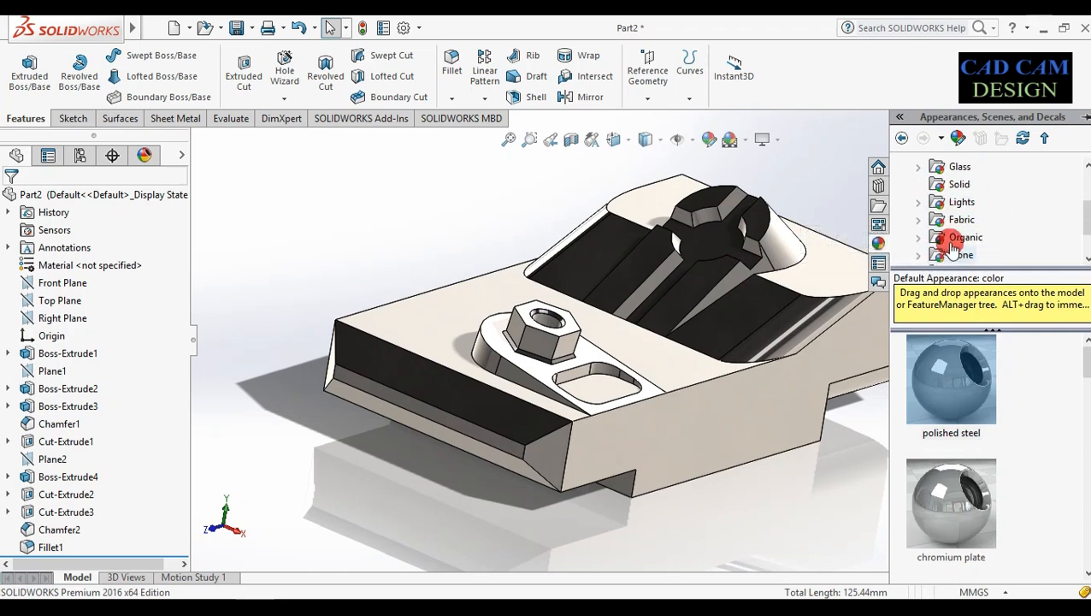
scroll(954, 205, up, 1)
click(951, 186)
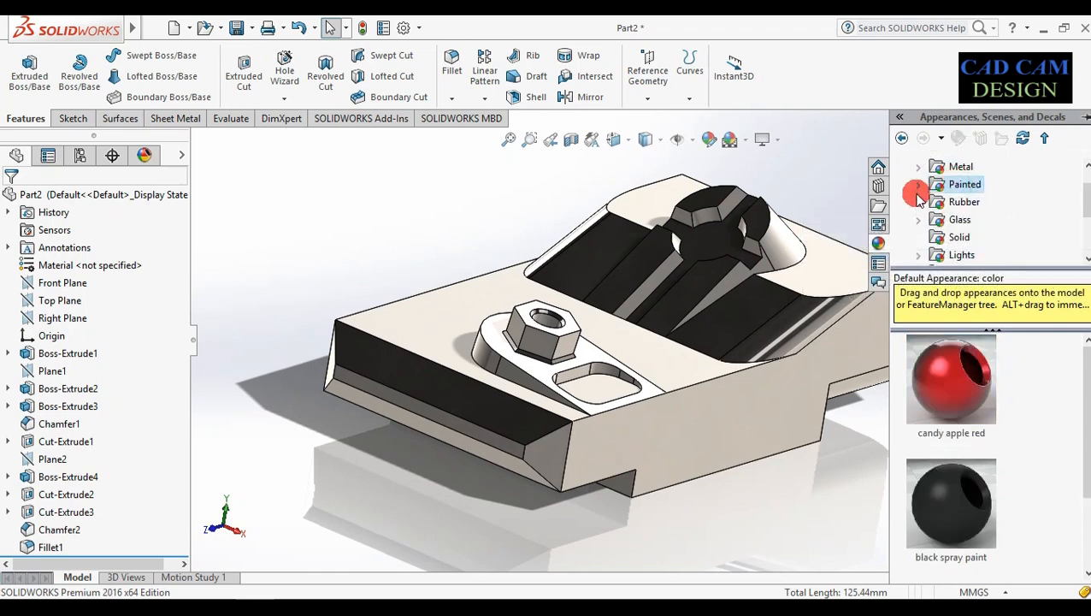
mouse_move(947, 394)
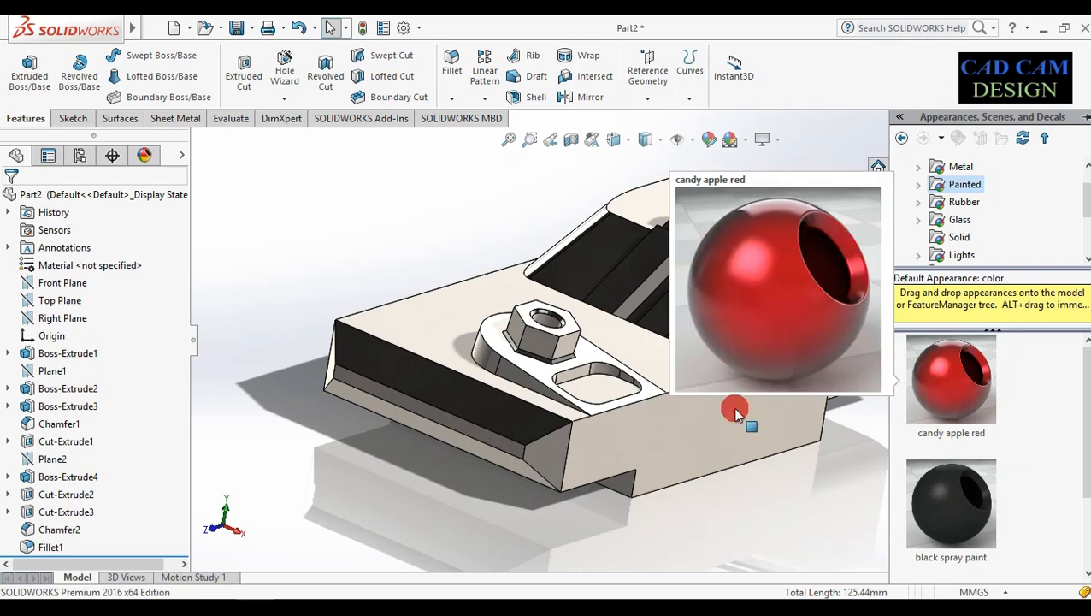
scroll(701, 337, down, 2)
drag(966, 381, 684, 213)
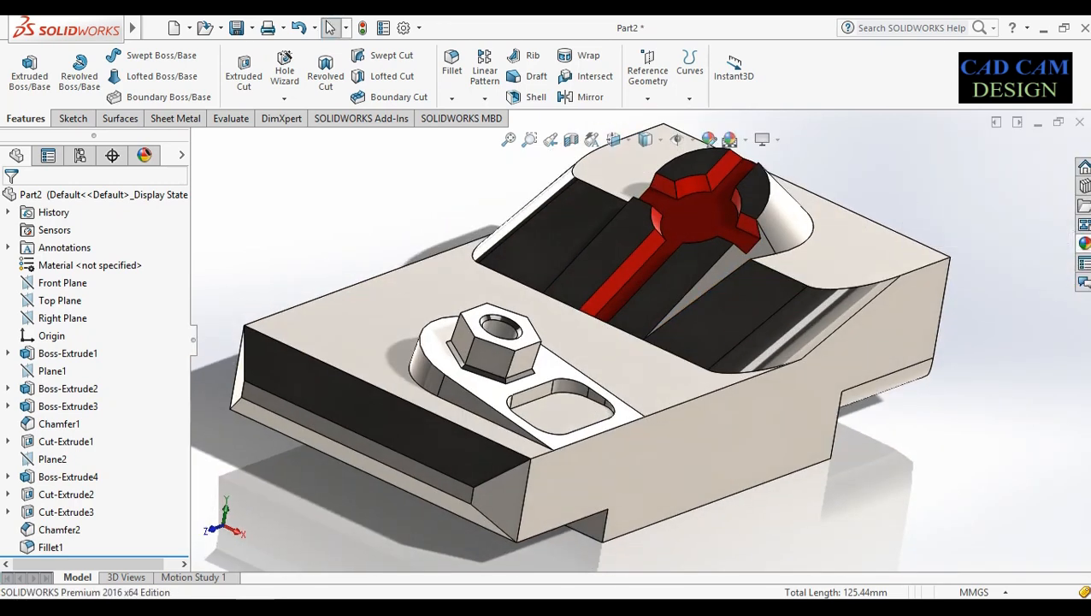
Apply candy apple red to the hexagonal boss and to the slot cut beside it.
drag(936, 391, 492, 335)
click(499, 327)
click(1084, 243)
drag(967, 417, 554, 414)
click(560, 419)
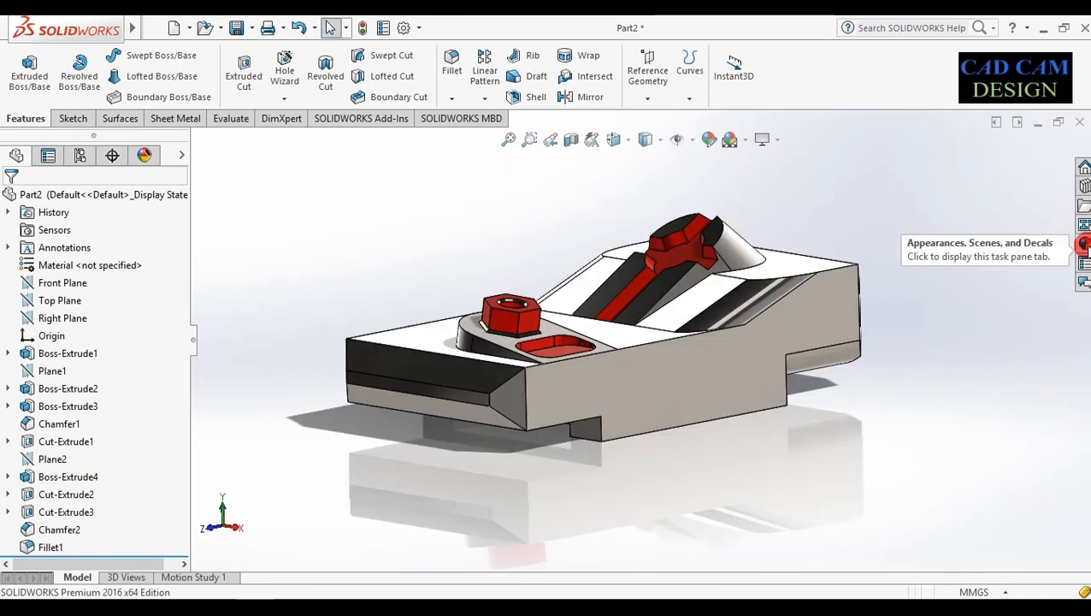
Apply candy apple red to the main stepped block feature.
click(1084, 244)
drag(967, 417, 423, 389)
click(435, 394)
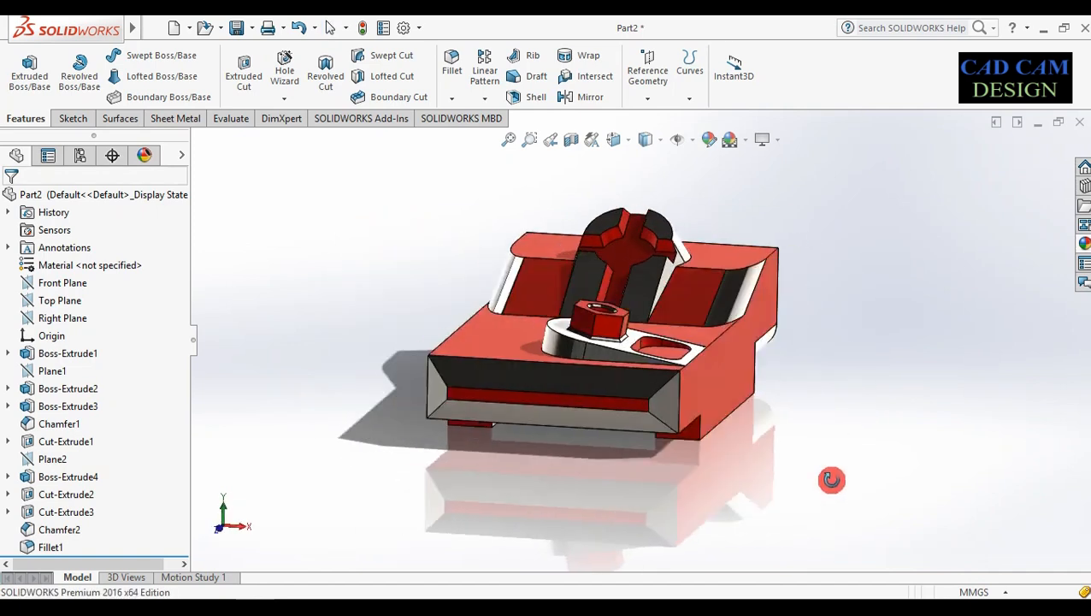
middle_drag(832, 480, 633, 360)
Apply an orange metallic paint from the Painted Car appearances to the drafted boss around the cross-shaped cut.
click(1084, 244)
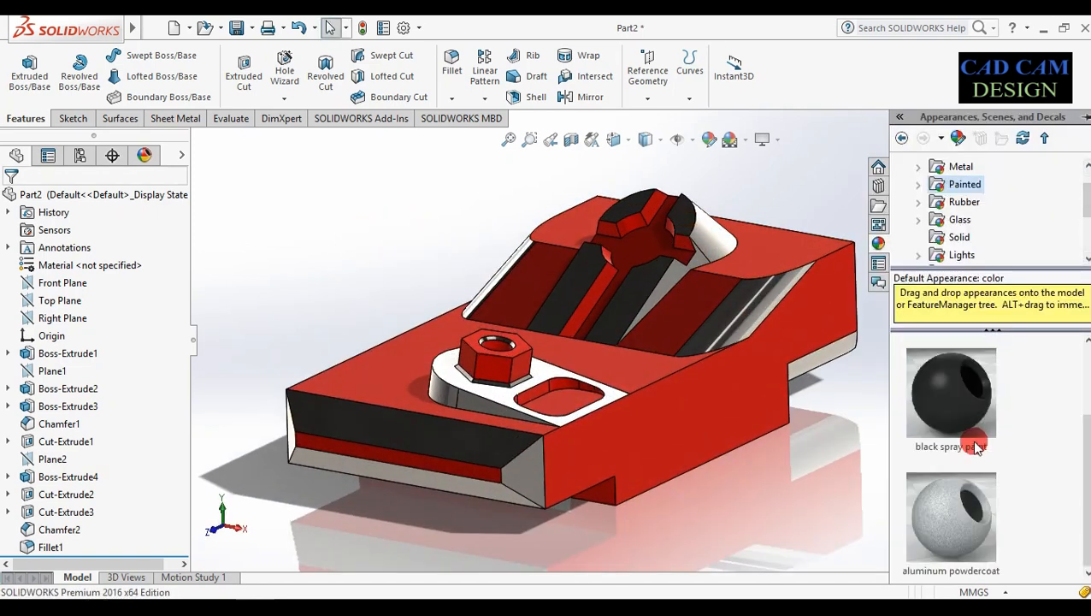
scroll(944, 466, up, 2)
click(918, 185)
click(972, 203)
scroll(967, 392, down, 3)
drag(959, 508, 718, 237)
click(699, 237)
click(1084, 244)
drag(958, 508, 689, 274)
click(689, 274)
middle_drag(690, 274, 675, 248)
Apply a metallic Car paint appearance to the slotted boss beneath the hexagonal boss.
middle_drag(764, 329, 612, 293)
scroll(633, 333, up, 2)
click(1084, 244)
drag(954, 508, 727, 360)
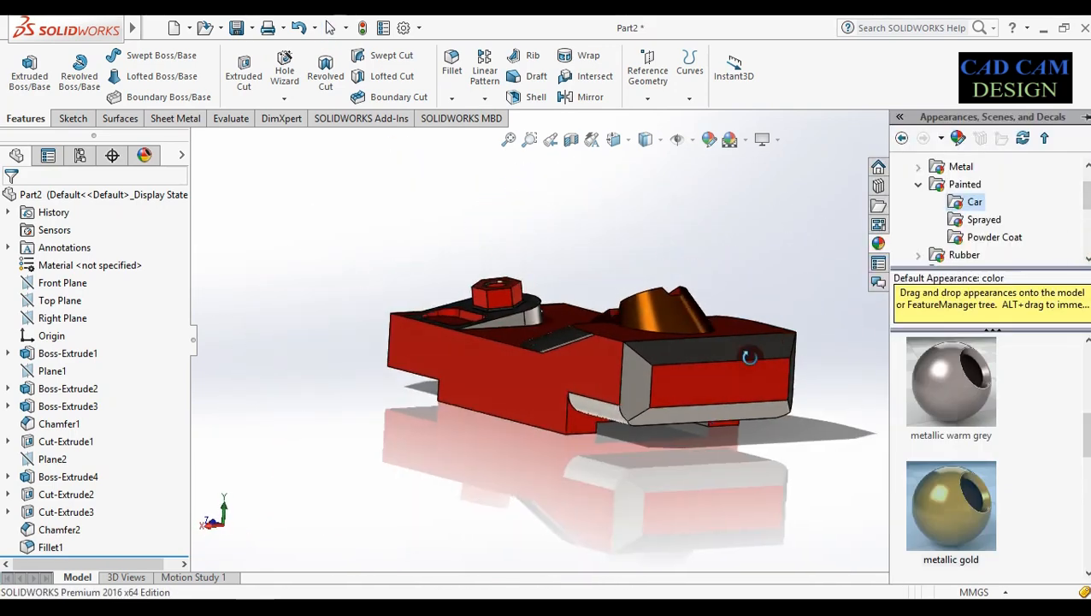
middle_drag(727, 366, 843, 406)
drag(970, 494, 609, 382)
click(609, 382)
Try to apply another Car paint appearance to the 10 mm fillet feature.
middle_drag(796, 398, 728, 395)
click(1085, 243)
scroll(963, 395, down, 3)
drag(964, 399, 726, 333)
click(721, 324)
middle_drag(721, 324, 650, 359)
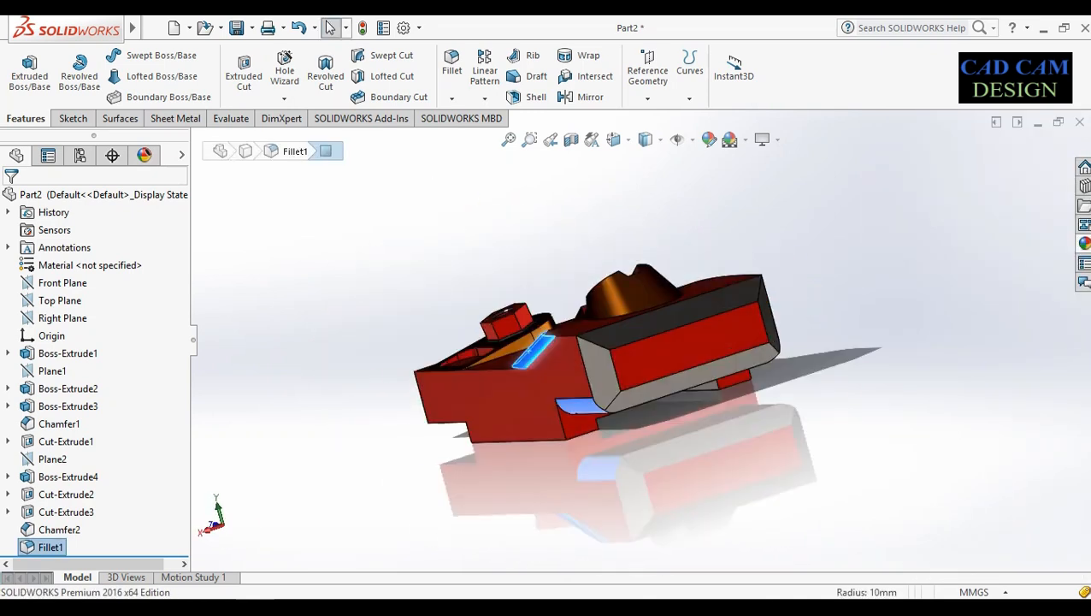
Try to apply Painted Car appearances, including steel grey, to the chamfered edges at the end of the stepped block.
click(1084, 243)
scroll(940, 368, down, 3)
click(984, 220)
click(978, 238)
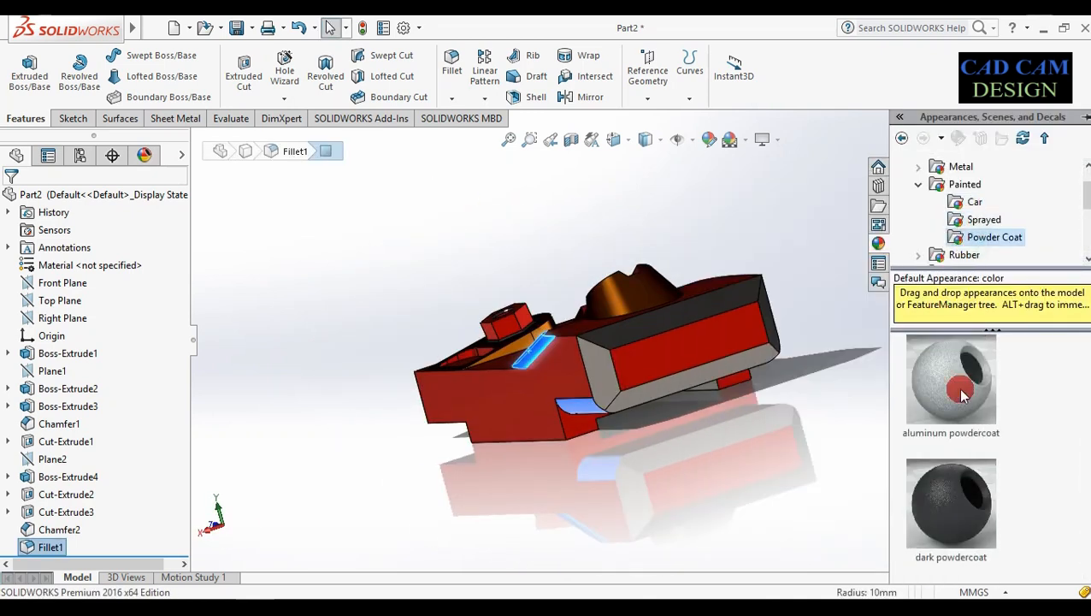
click(964, 254)
click(964, 203)
scroll(957, 517, down, 1)
drag(957, 516, 600, 367)
click(1084, 245)
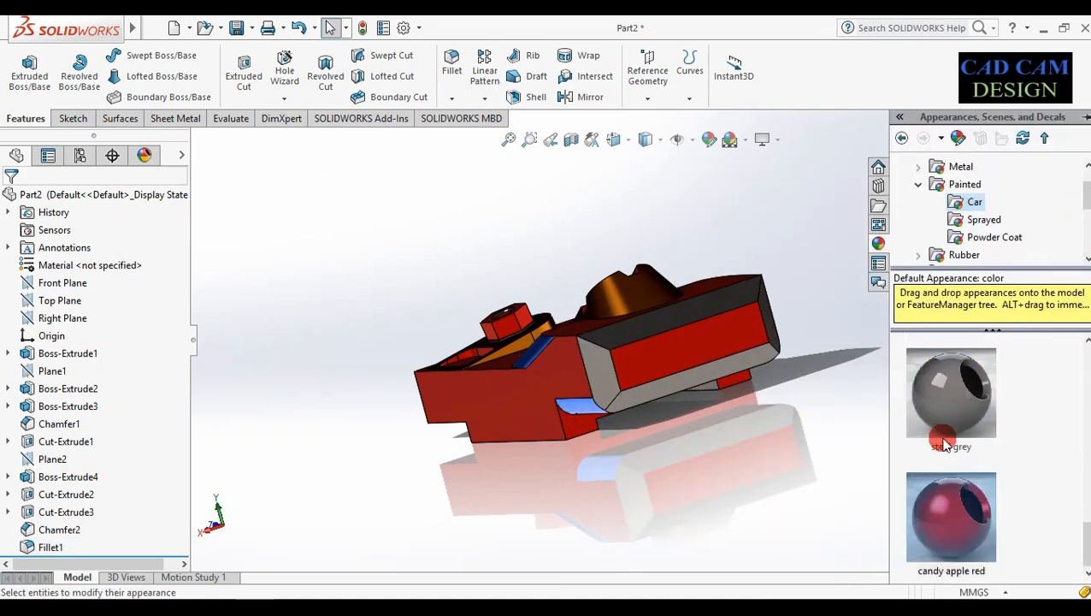
drag(946, 431, 598, 370)
click(604, 364)
middle_drag(387, 404, 435, 291)
Apply the gloss blue Car paint appearance to the chamfer feature around the block's end face.
click(1075, 248)
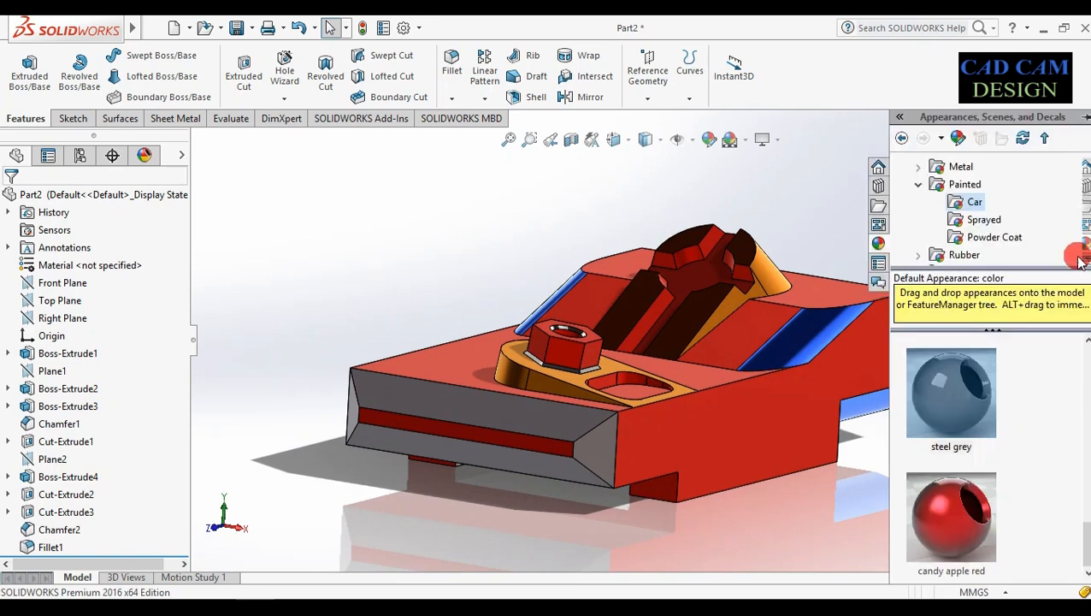
mouse_move(977, 408)
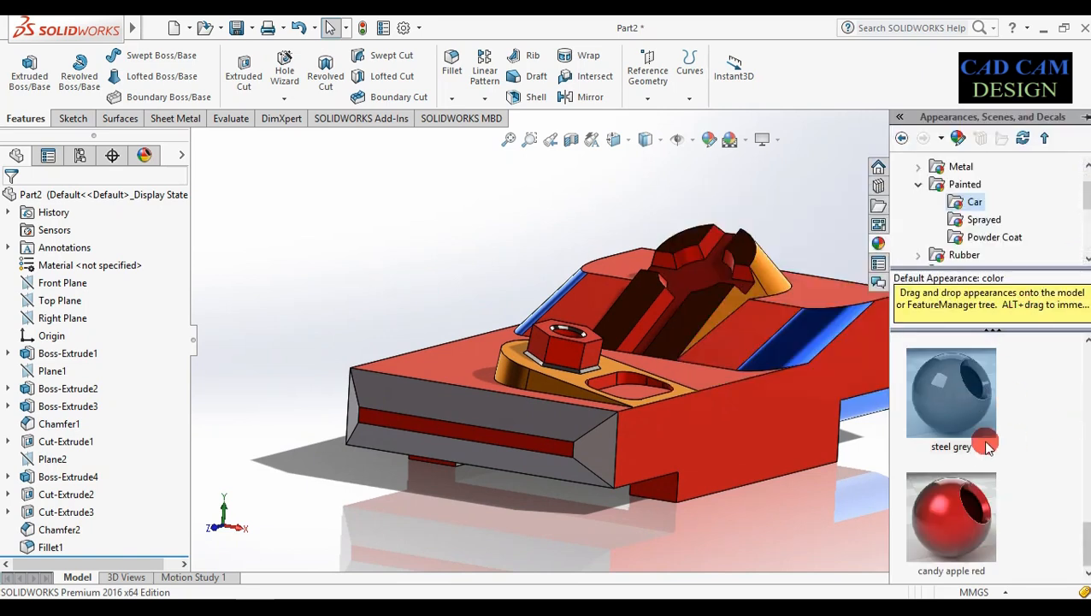
scroll(982, 431, up, 2)
scroll(981, 432, up, 2)
scroll(969, 425, down, 2)
drag(969, 425, 597, 443)
click(879, 489)
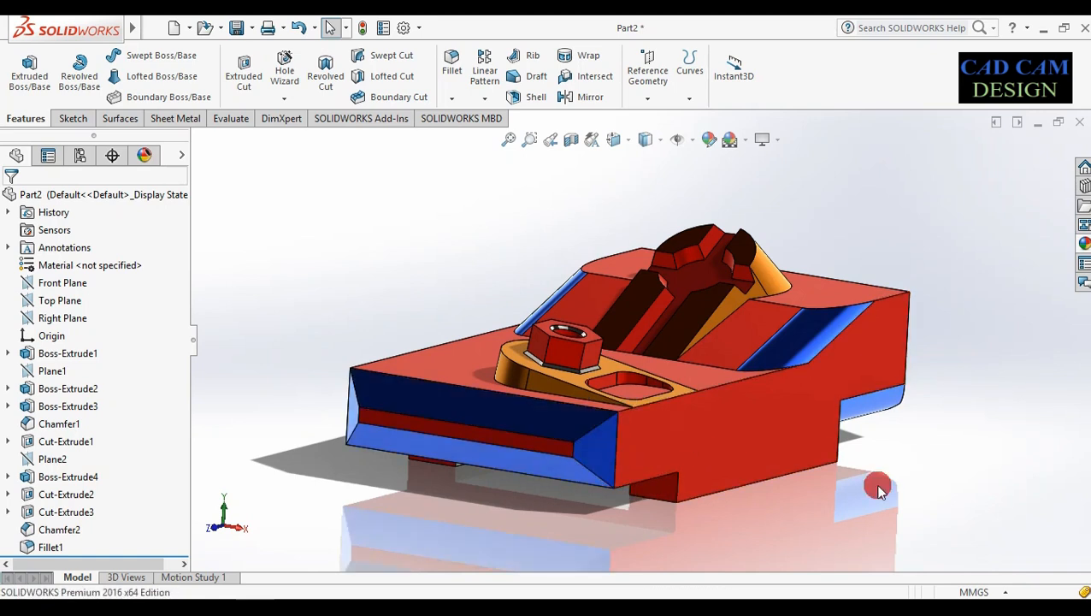
Apply the gloss blue Car paint appearance to the chamfers at the hole and base of the hexagonal boss.
middle_drag(883, 487, 876, 492)
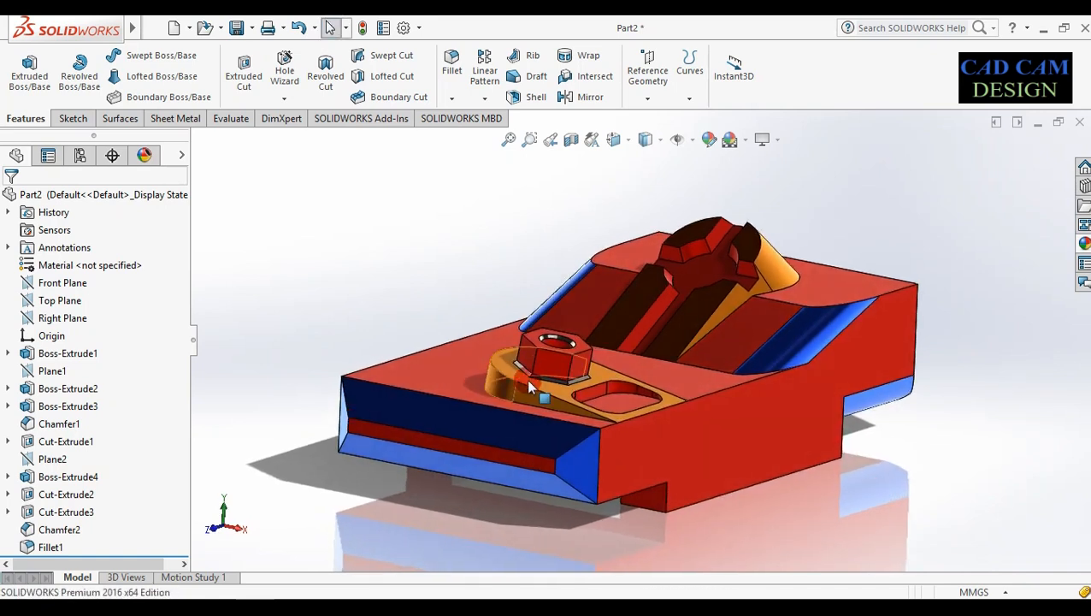
scroll(531, 383, down, 5)
click(1082, 244)
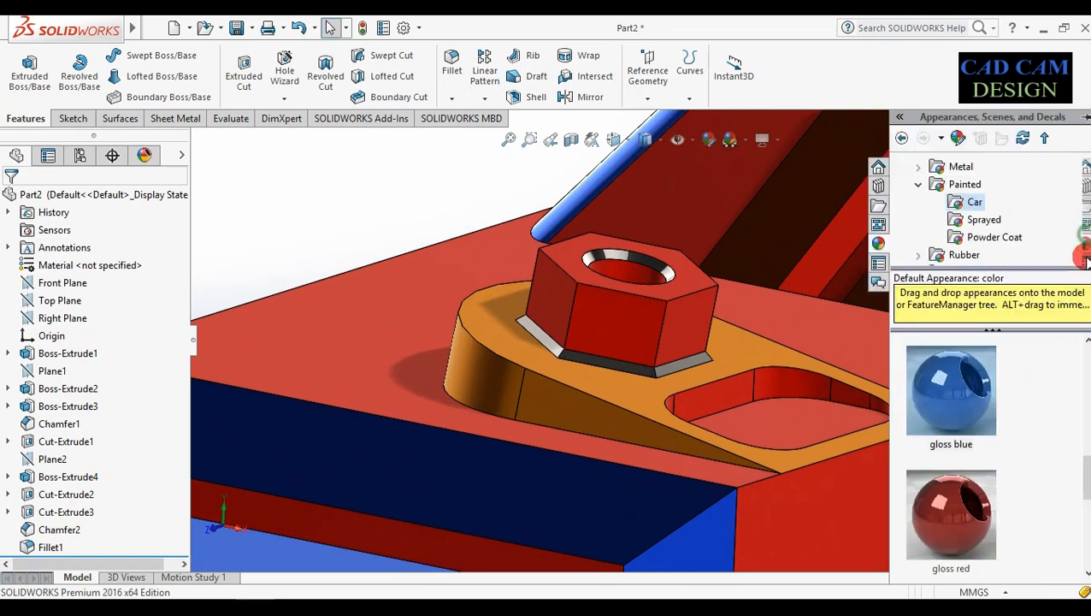
drag(965, 396, 652, 265)
scroll(694, 339, up, 5)
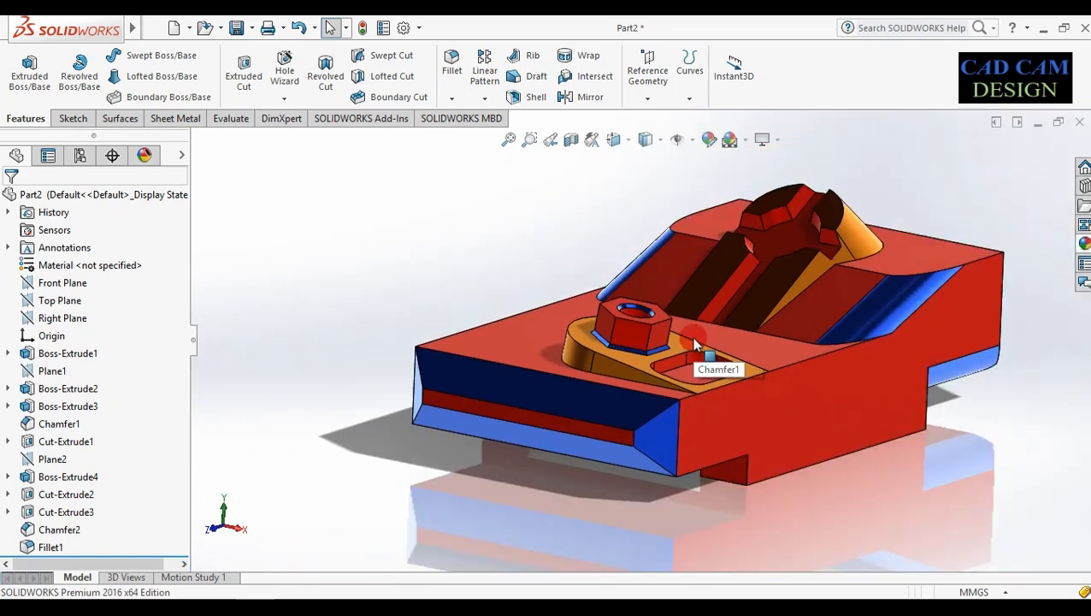
Examine the coloured block from several angles, including its bosses, chamfers, fillets and stepped underside.
middle_drag(918, 412, 897, 473)
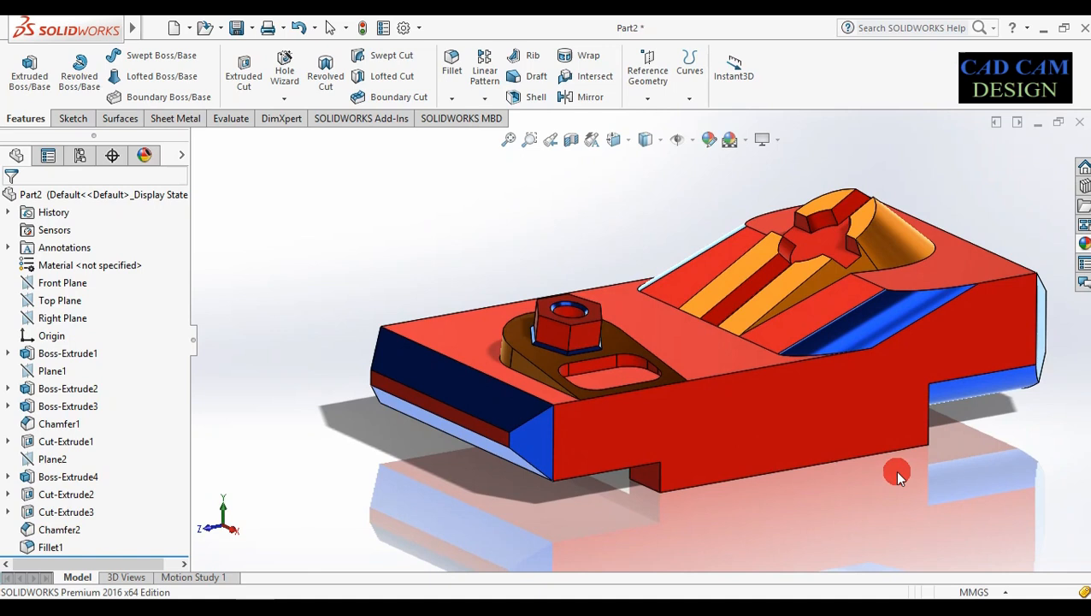
middle_drag(1071, 319, 1066, 332)
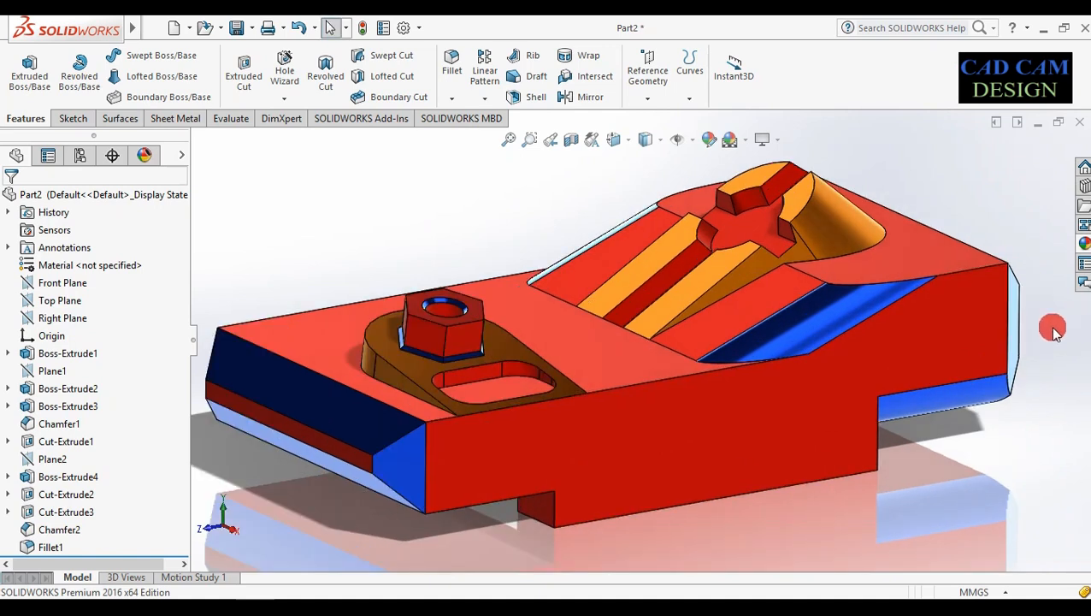
middle_drag(958, 470, 961, 430)
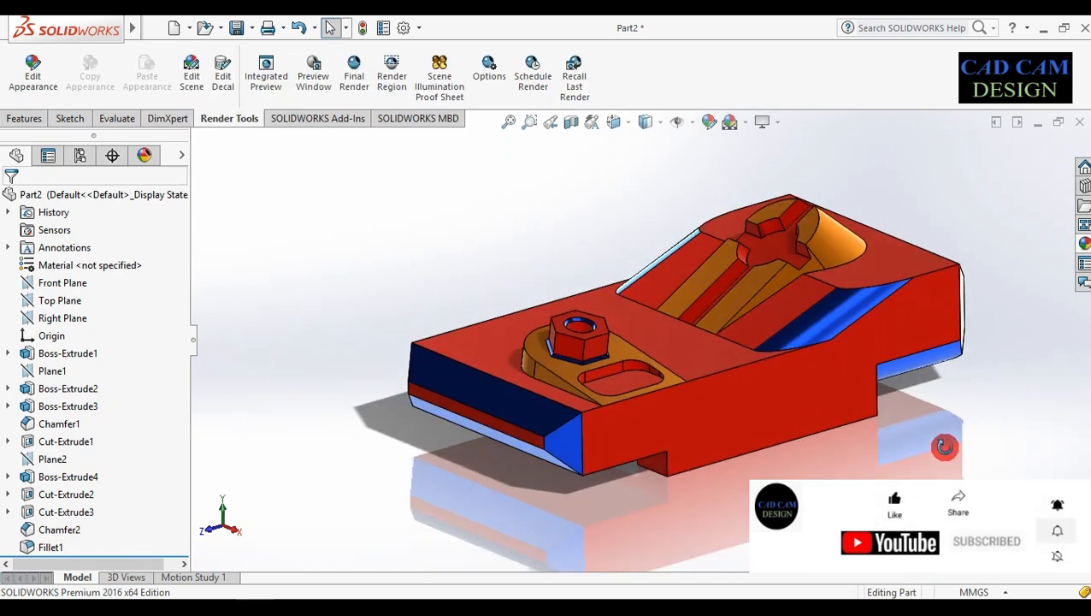
middle_drag(944, 447, 672, 580)
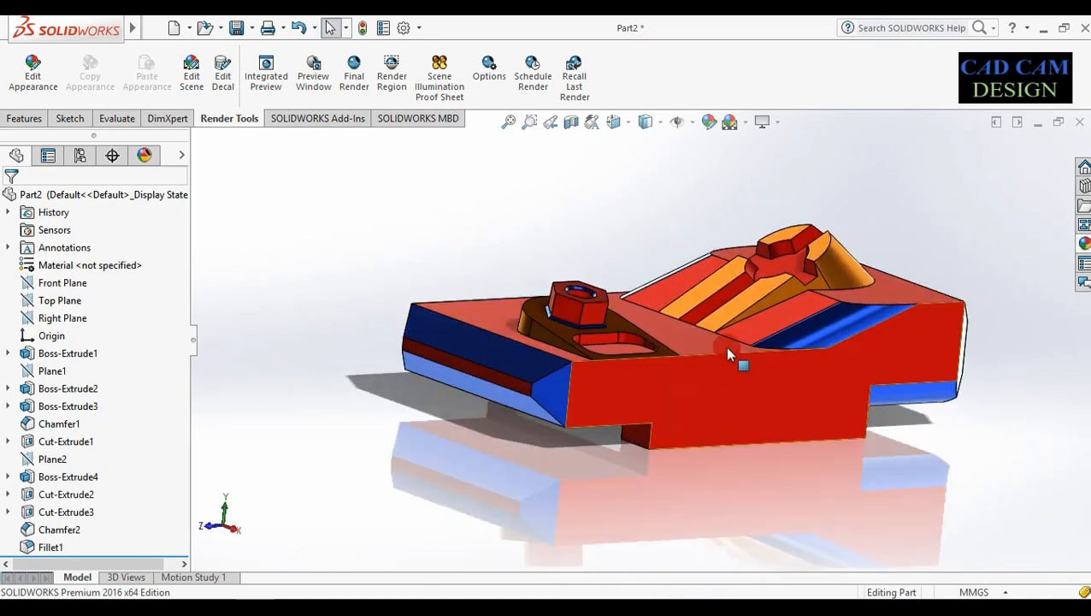
middle_drag(697, 476, 715, 487)
middle_drag(712, 508, 790, 366)
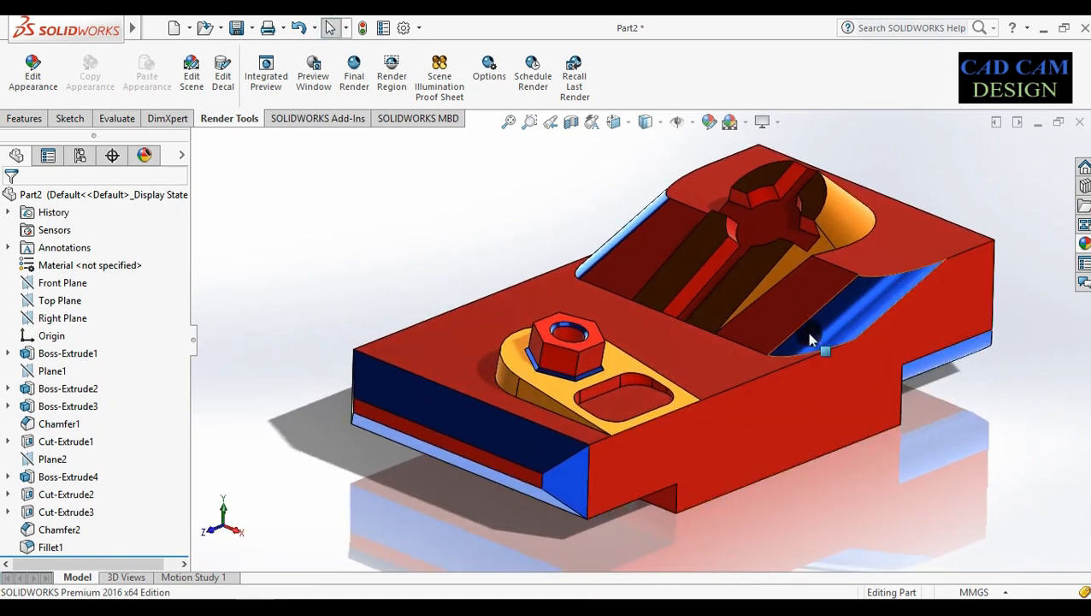
scroll(713, 258, up, 1)
scroll(713, 204, down, 1)
middle_drag(767, 554, 757, 514)
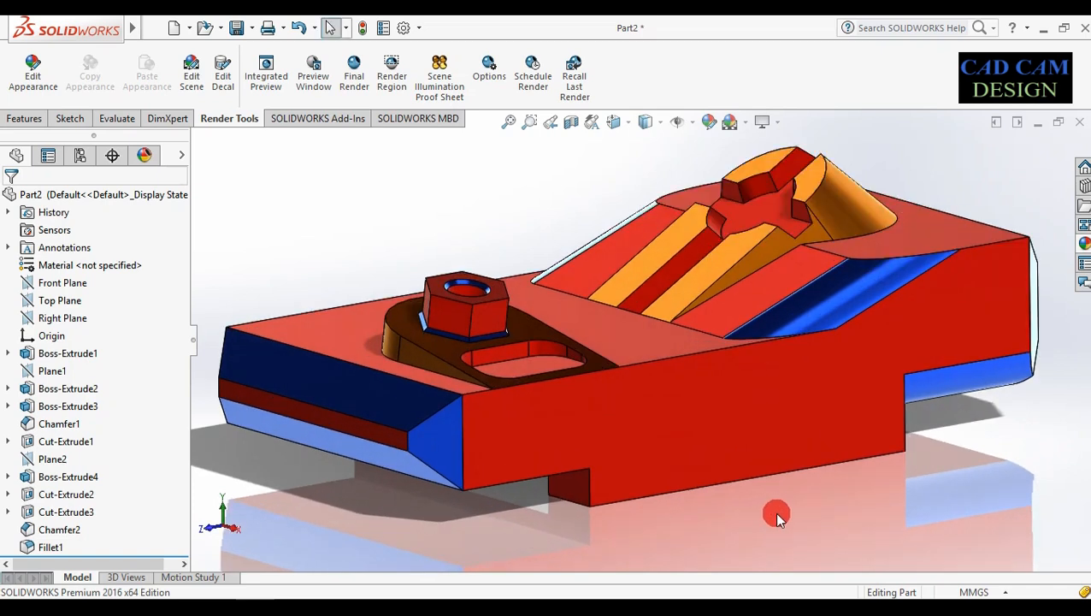